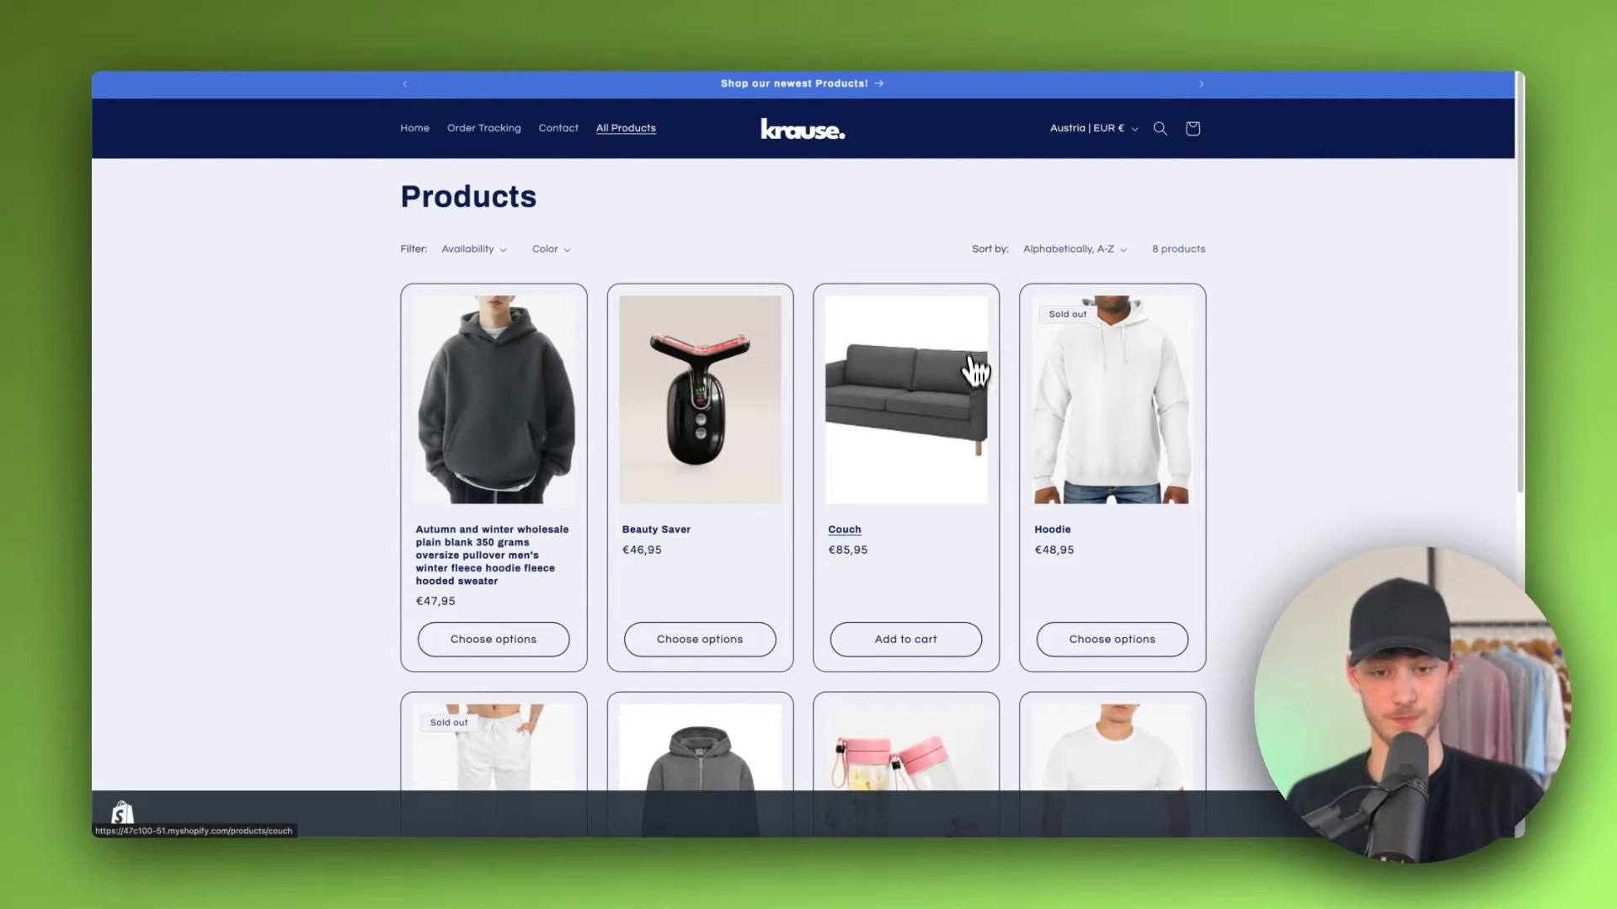
Step: Browse the storefront's product listing and open the Overzised Zipper product page
scroll(975, 370, down, 5)
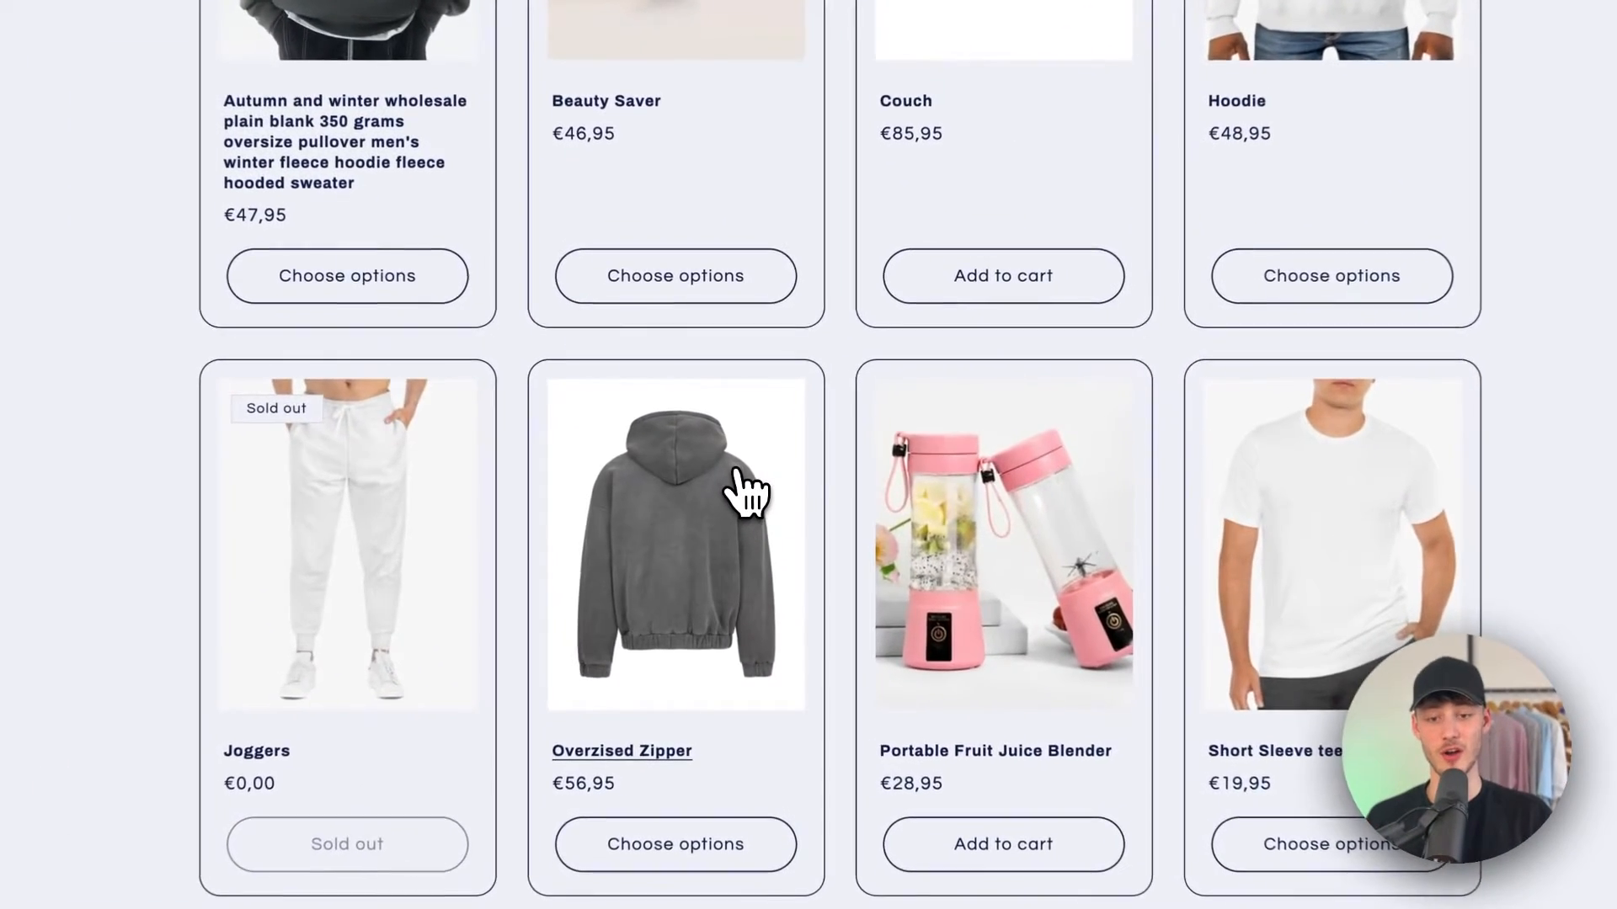
click(743, 490)
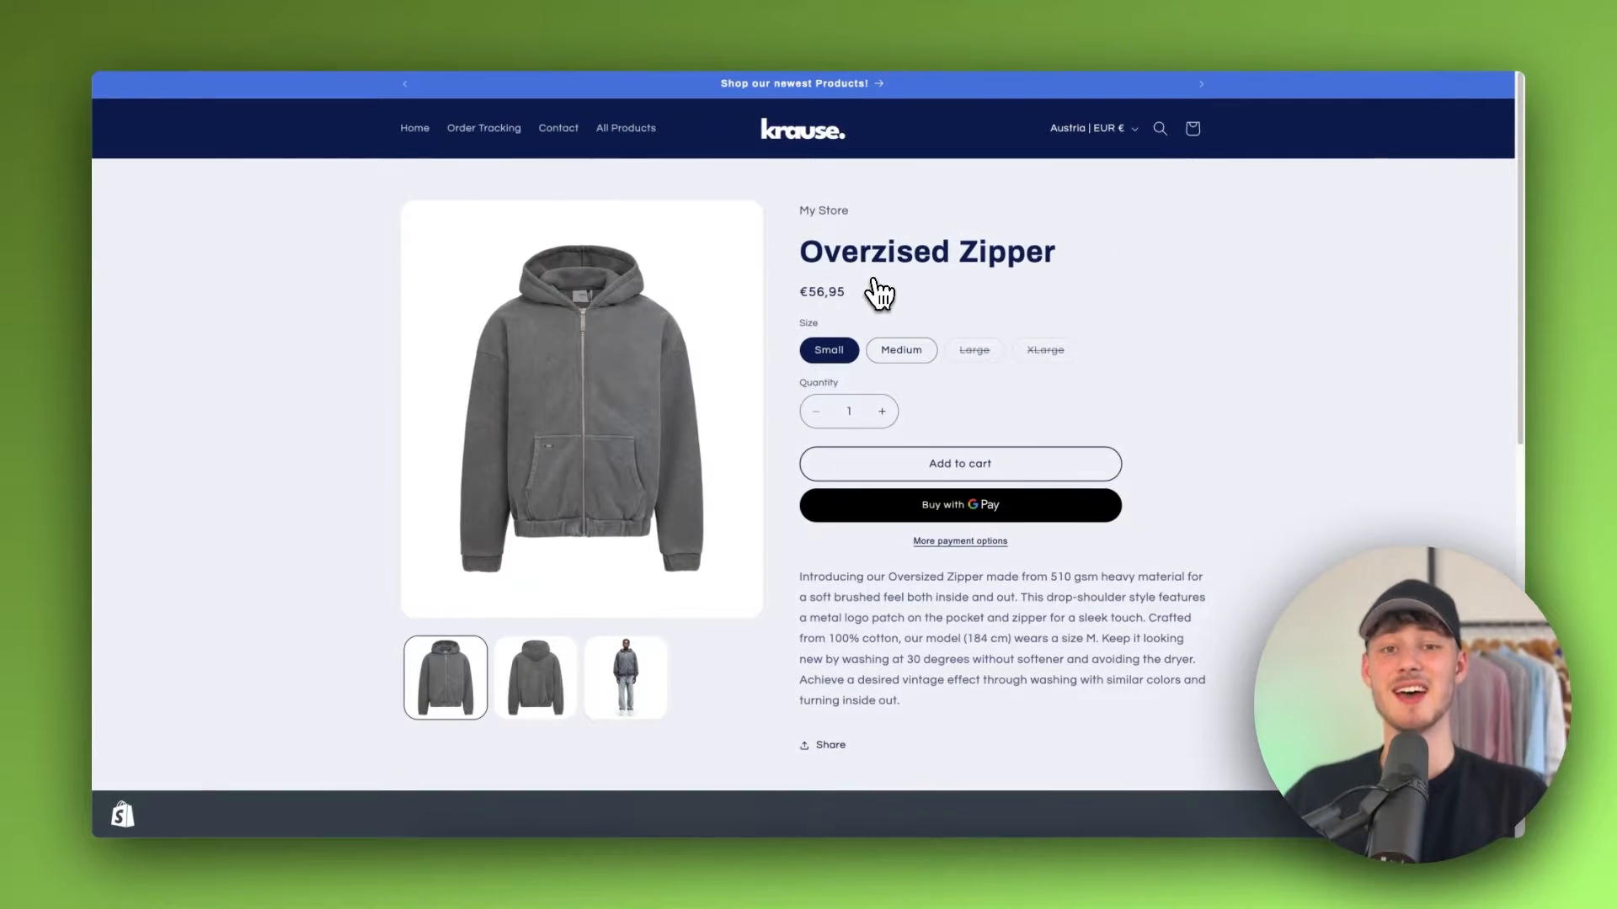
scroll(889, 282, down, 2)
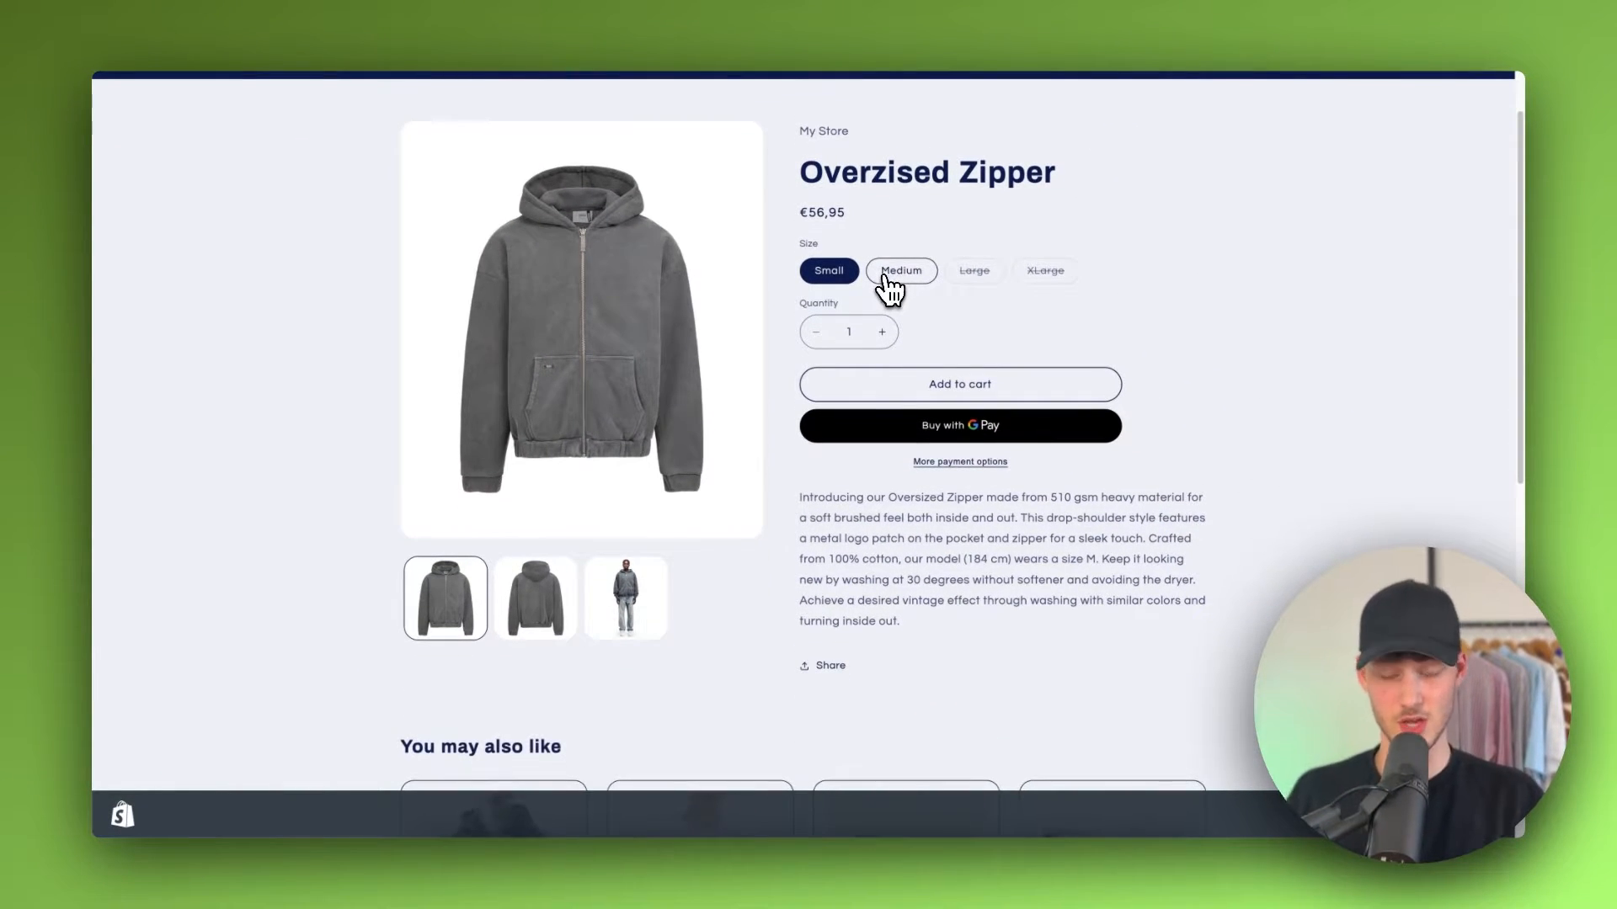
scroll(911, 274, up, 2)
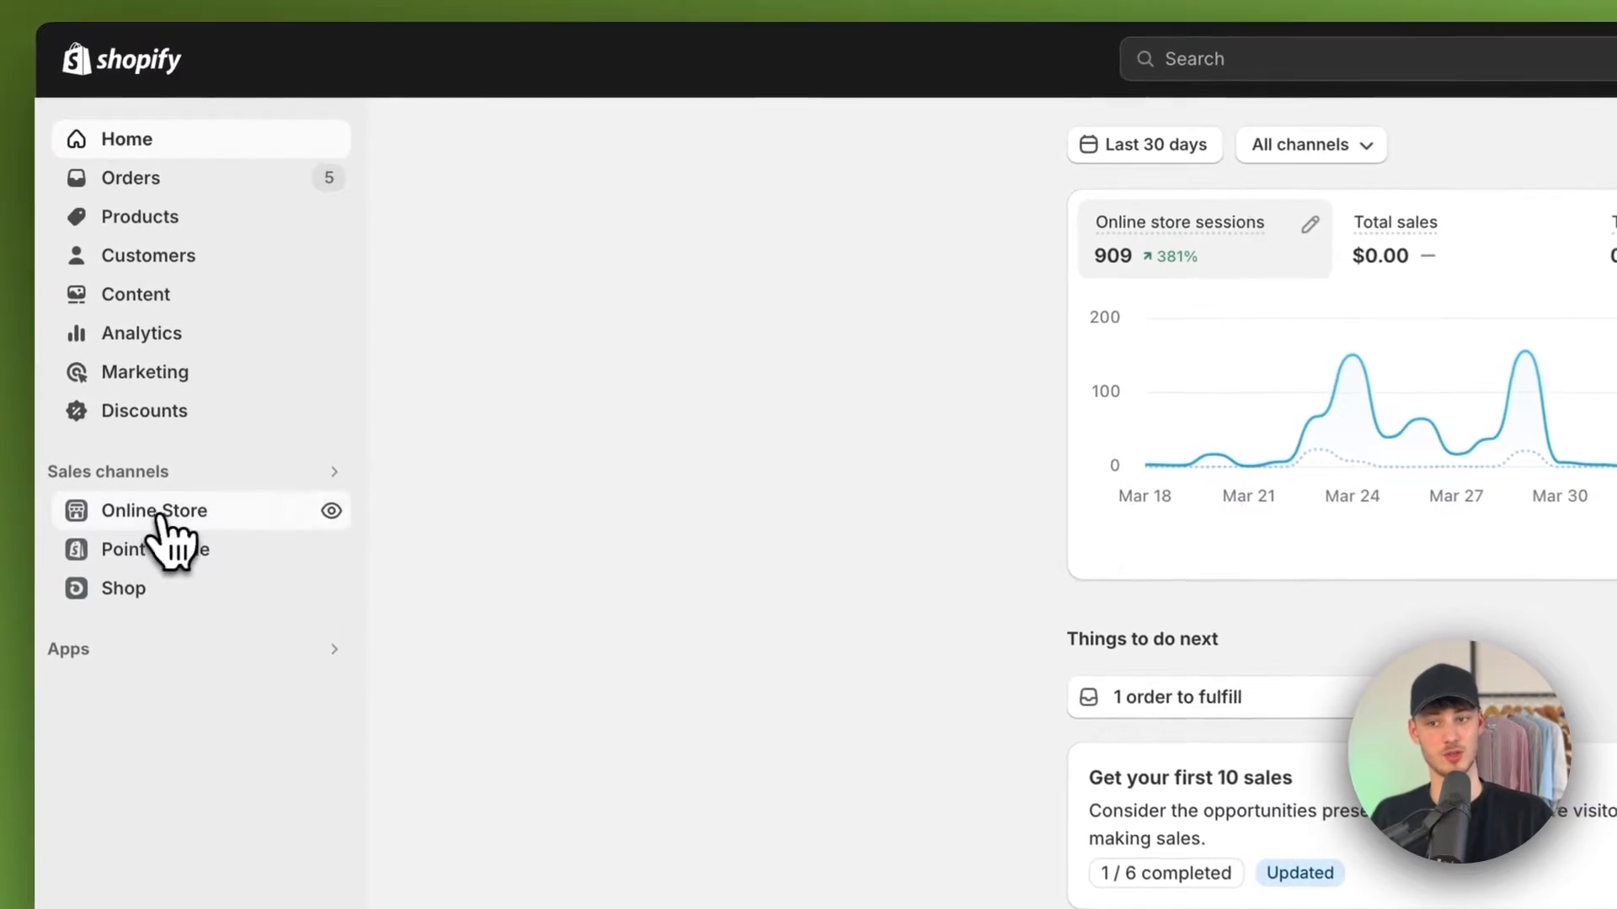
Step: Open the Online Store themes page and review the current theme, theme library and popular free themes
click(154, 318)
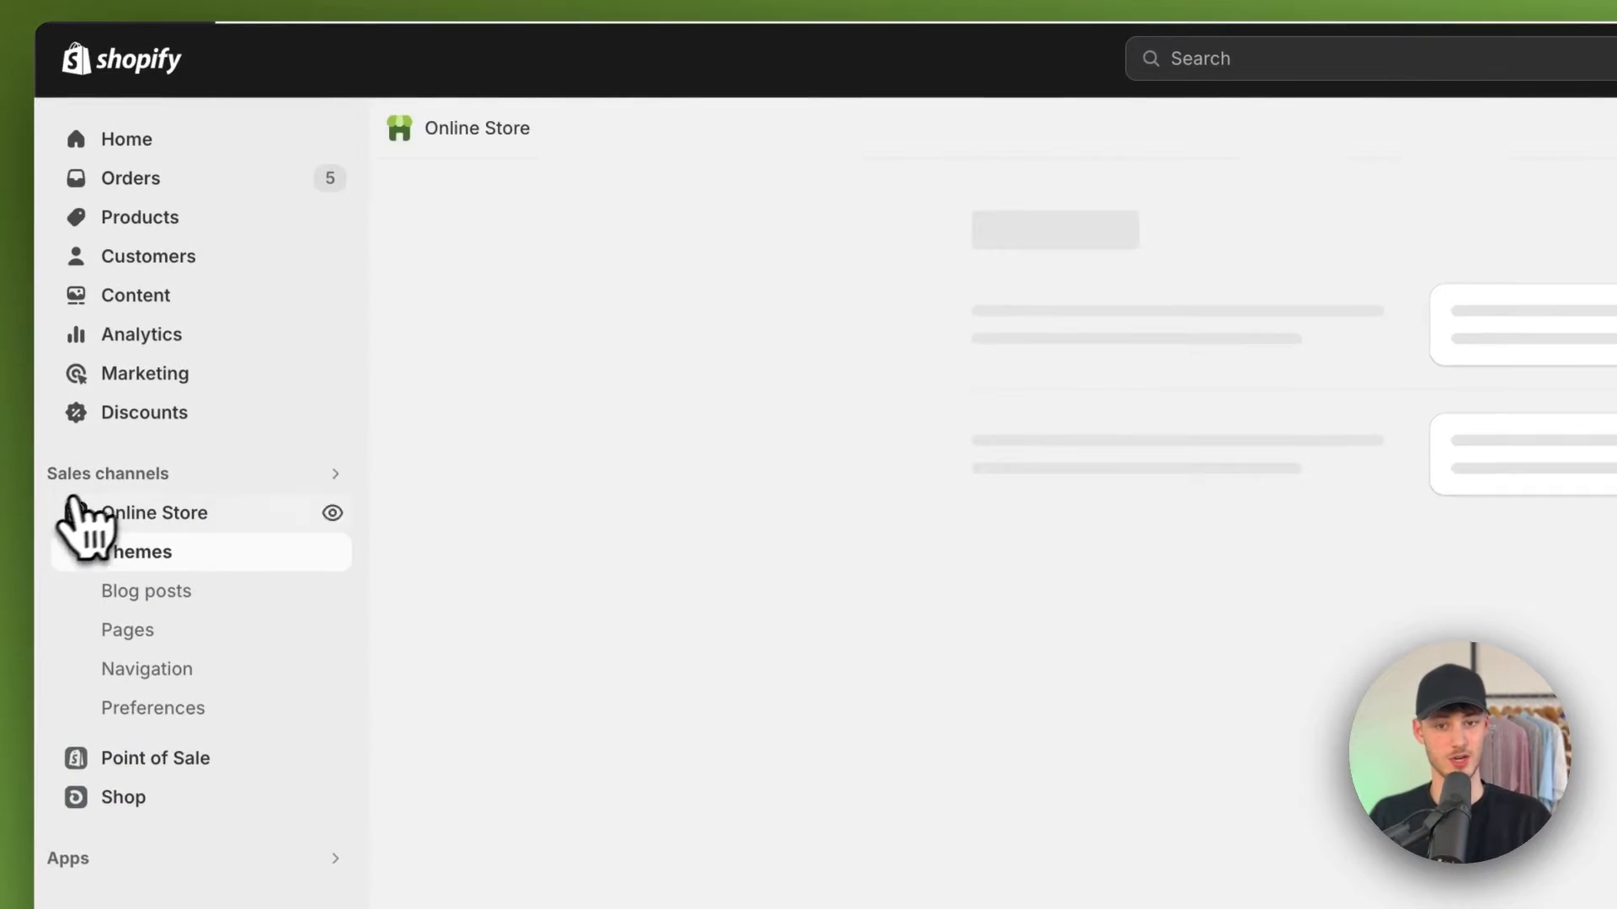
scroll(729, 387, down, 10)
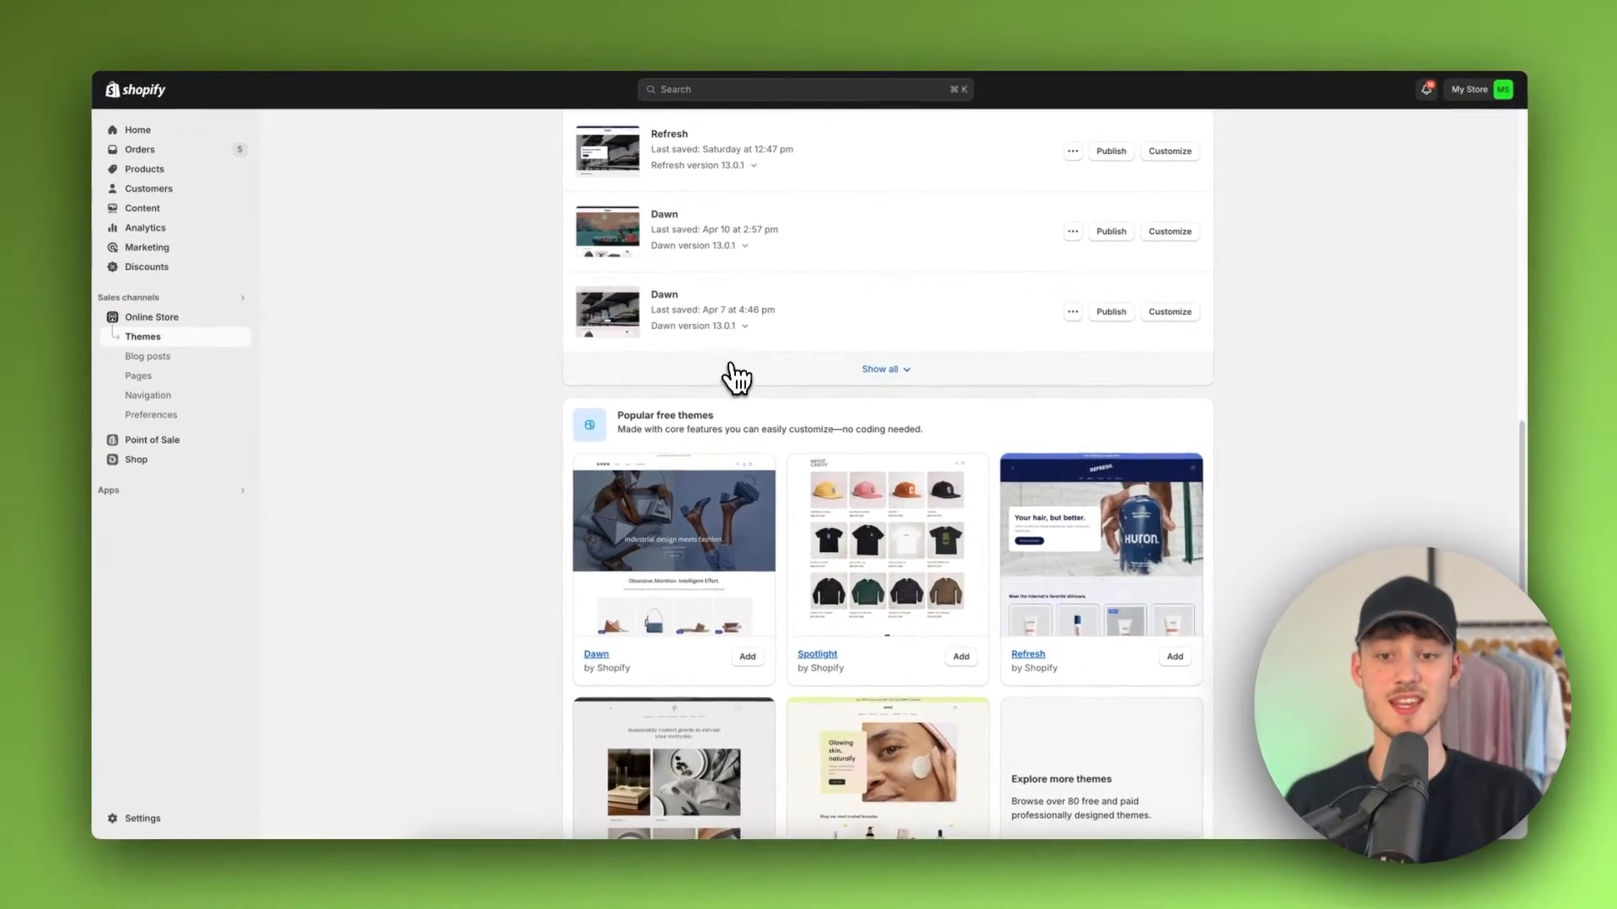
scroll(729, 359, up, 1)
scroll(734, 371, up, 10)
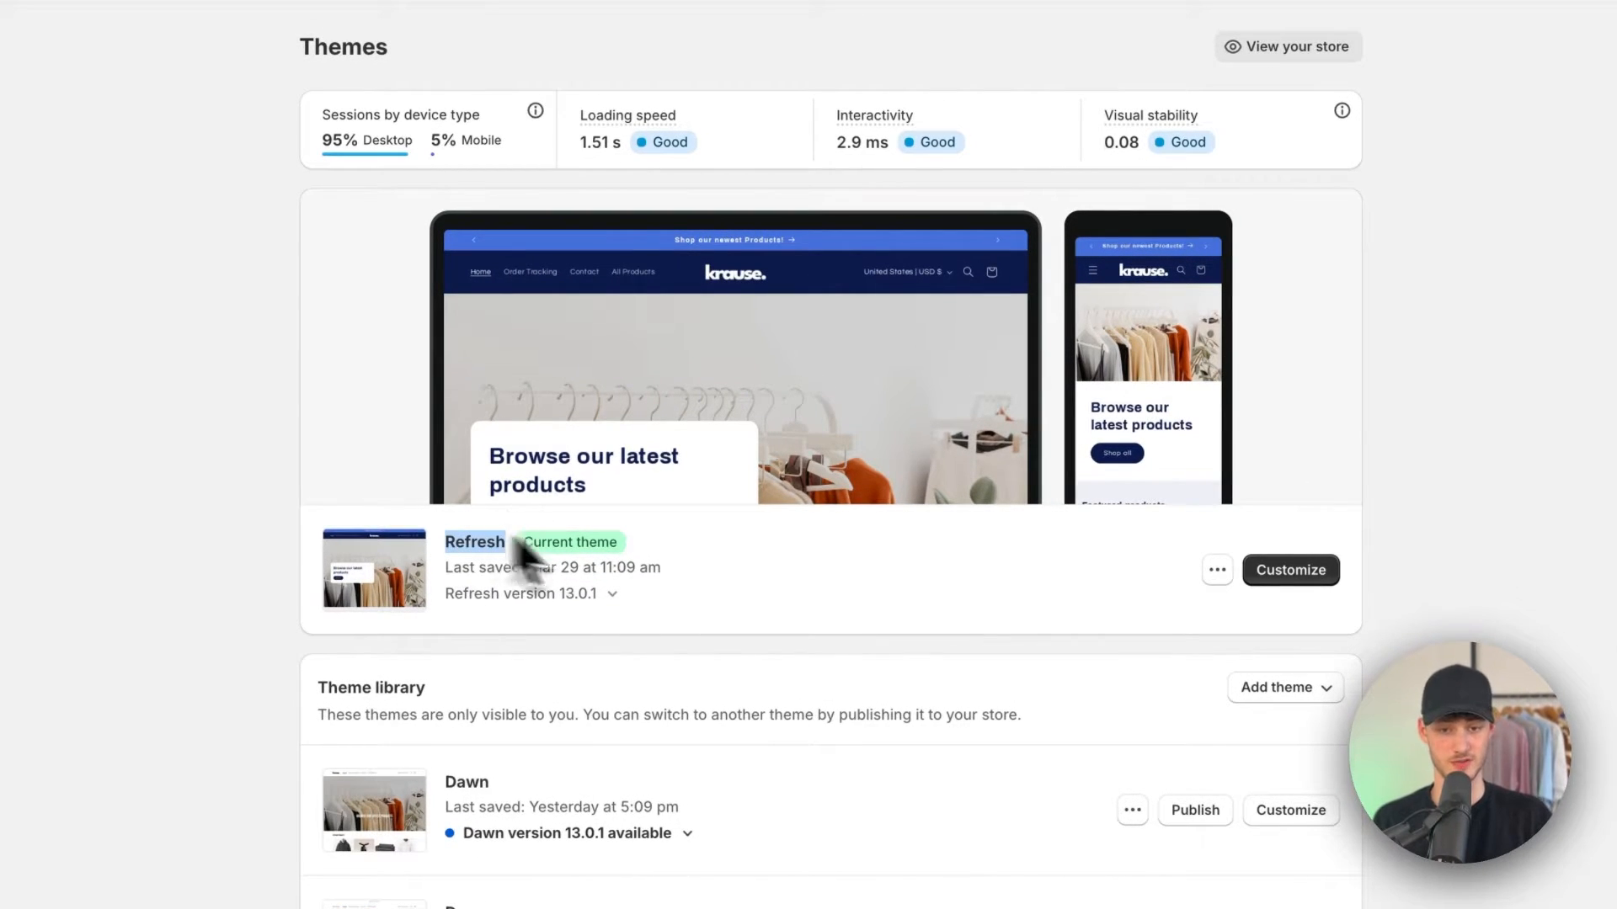
click(735, 559)
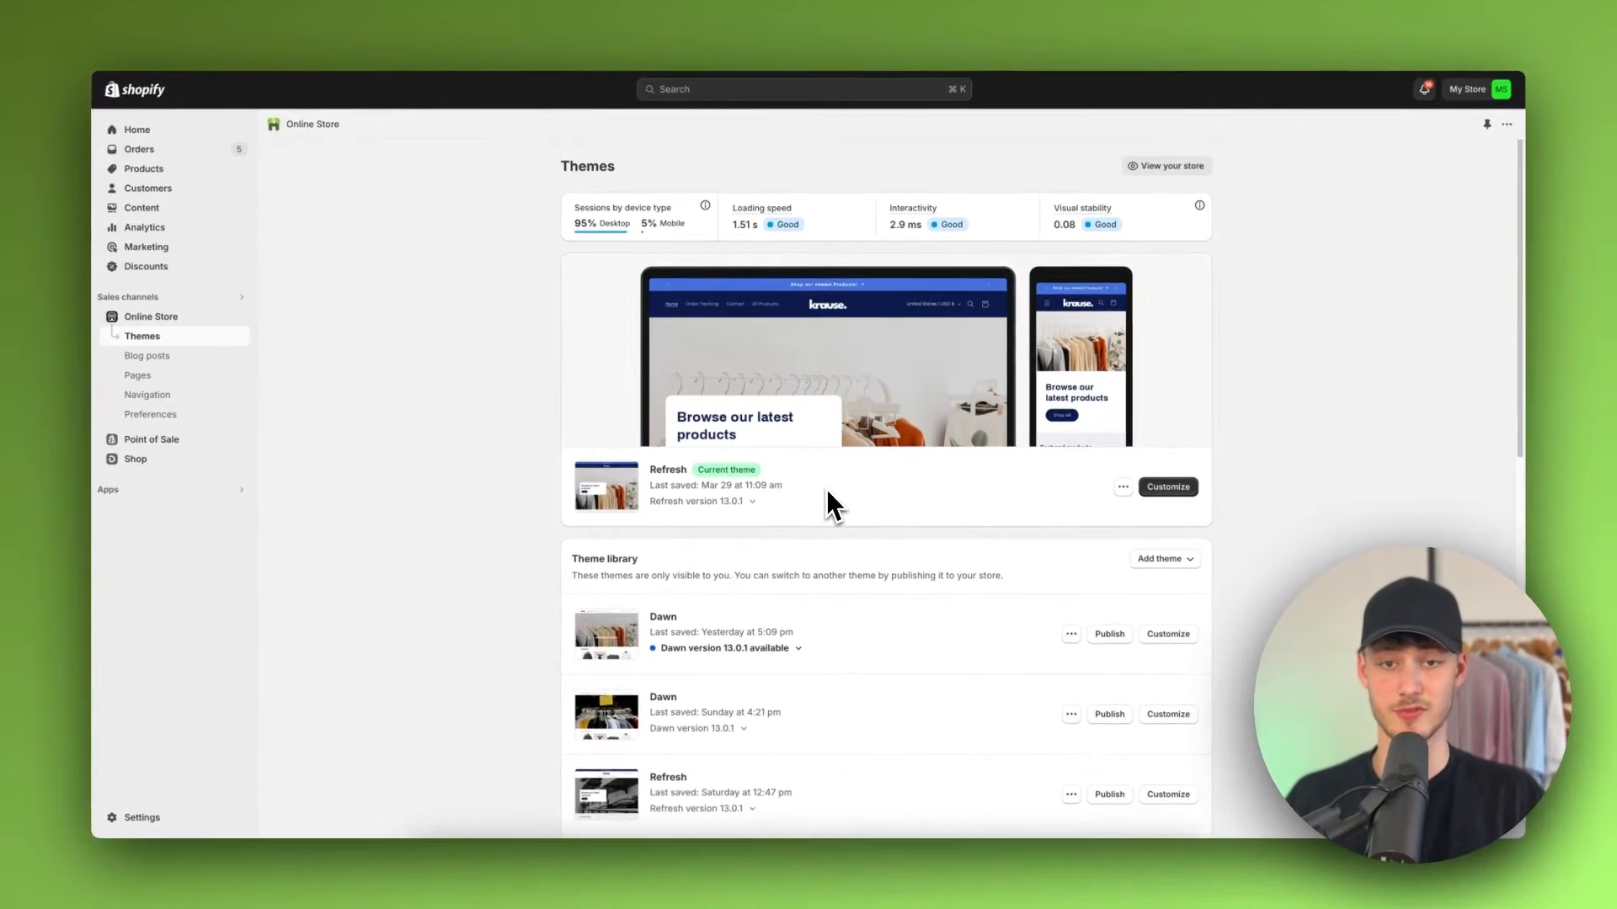
scroll(826, 489, down, 8)
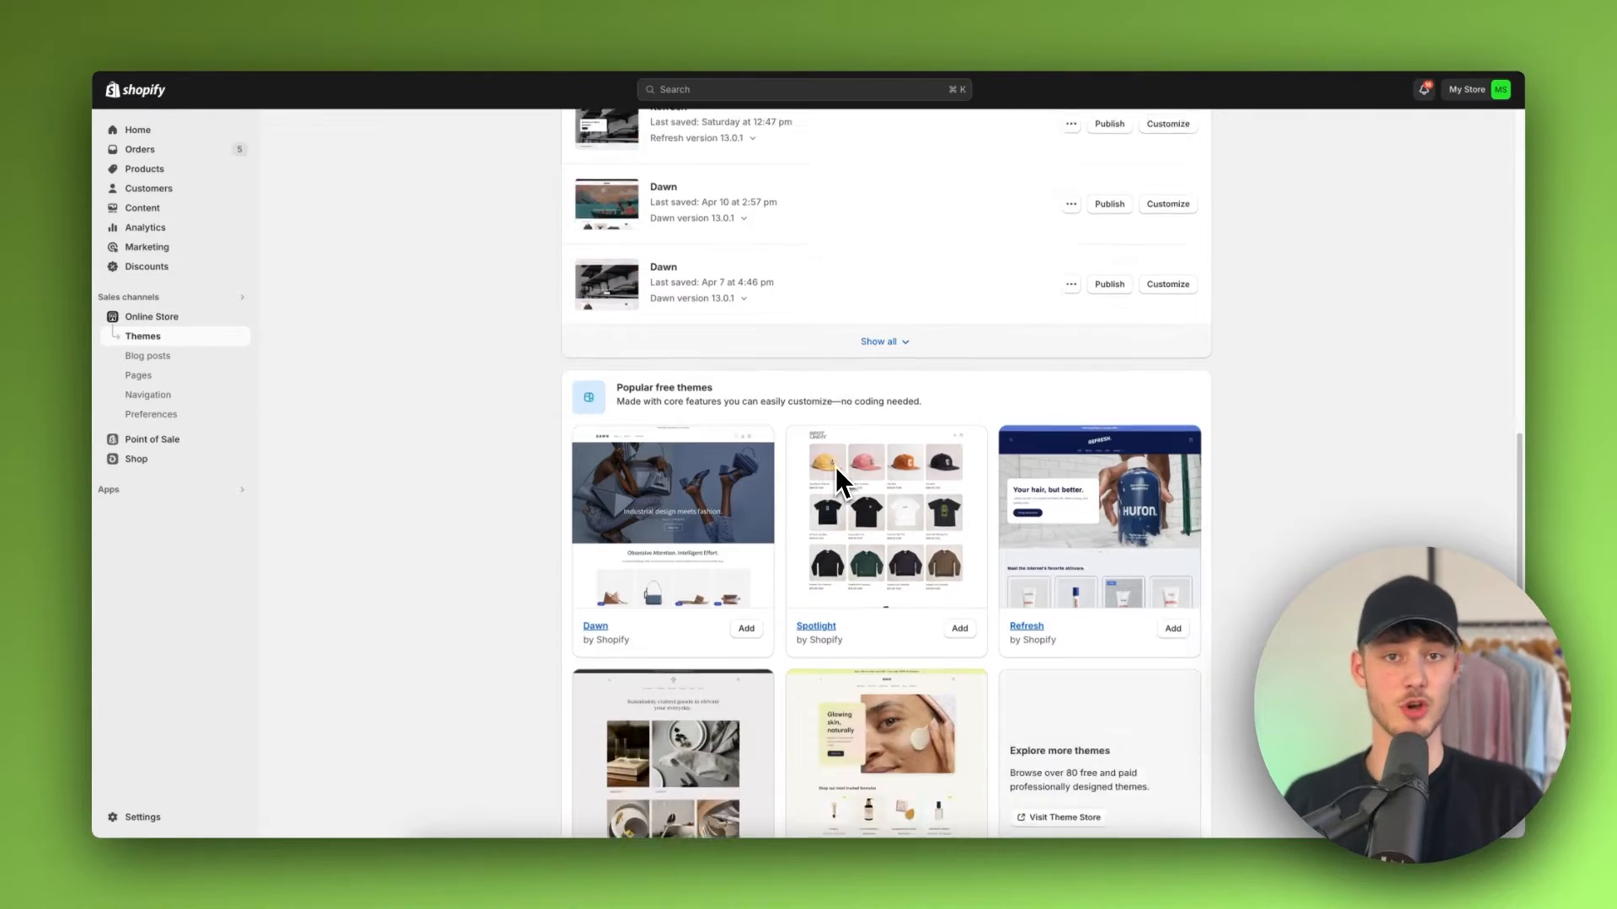
scroll(836, 469, down, 2)
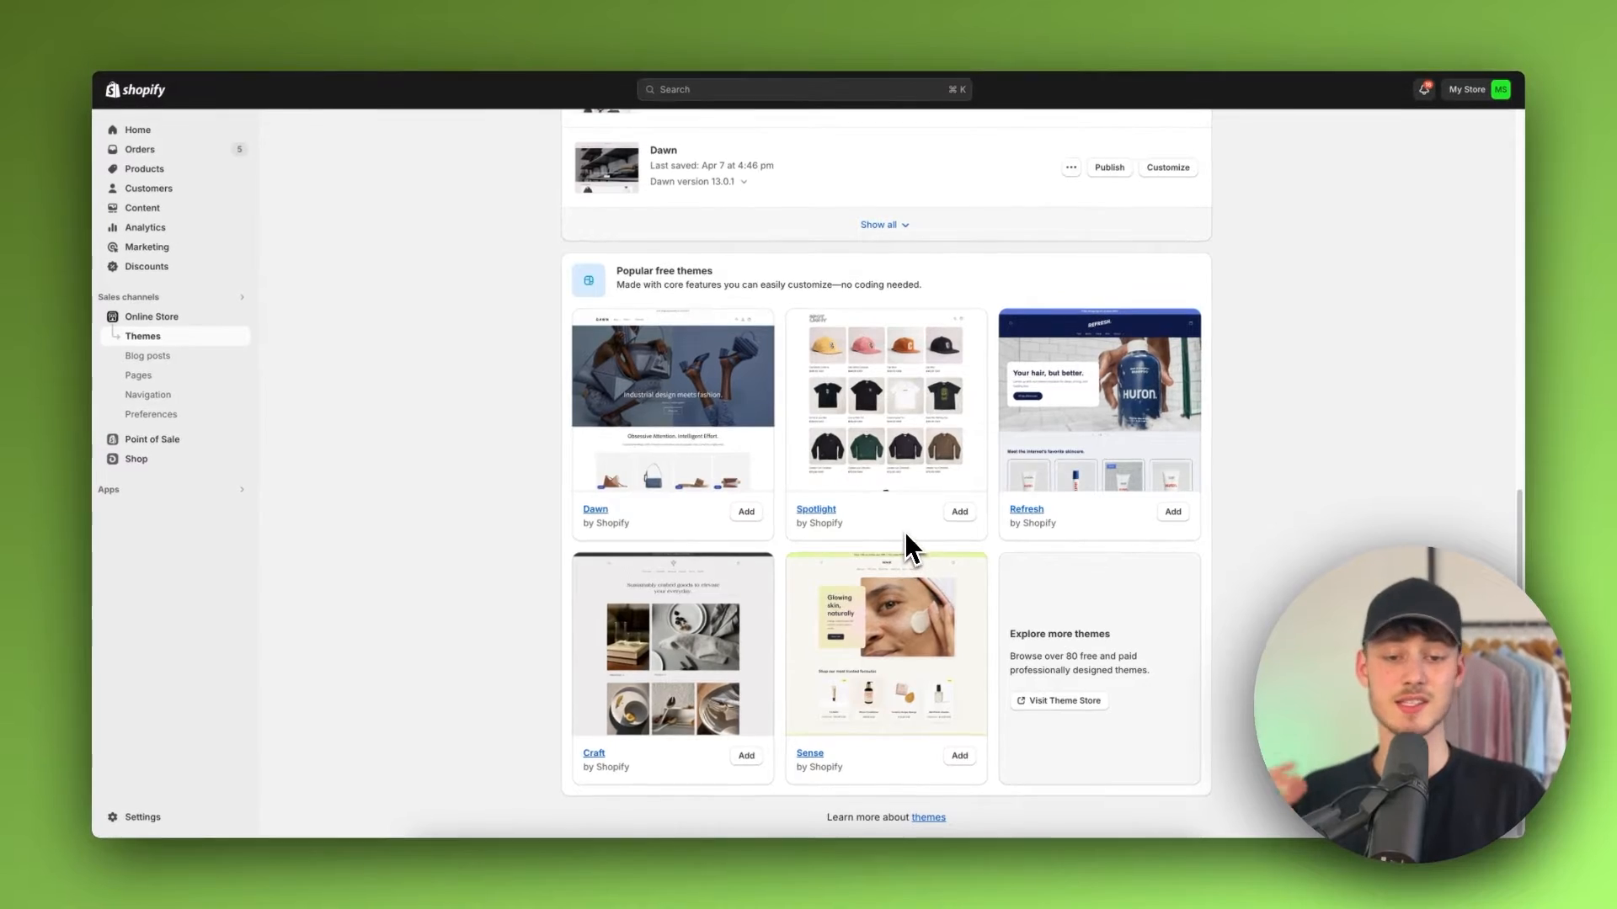
scroll(906, 536, up, 3)
scroll(903, 532, up, 6)
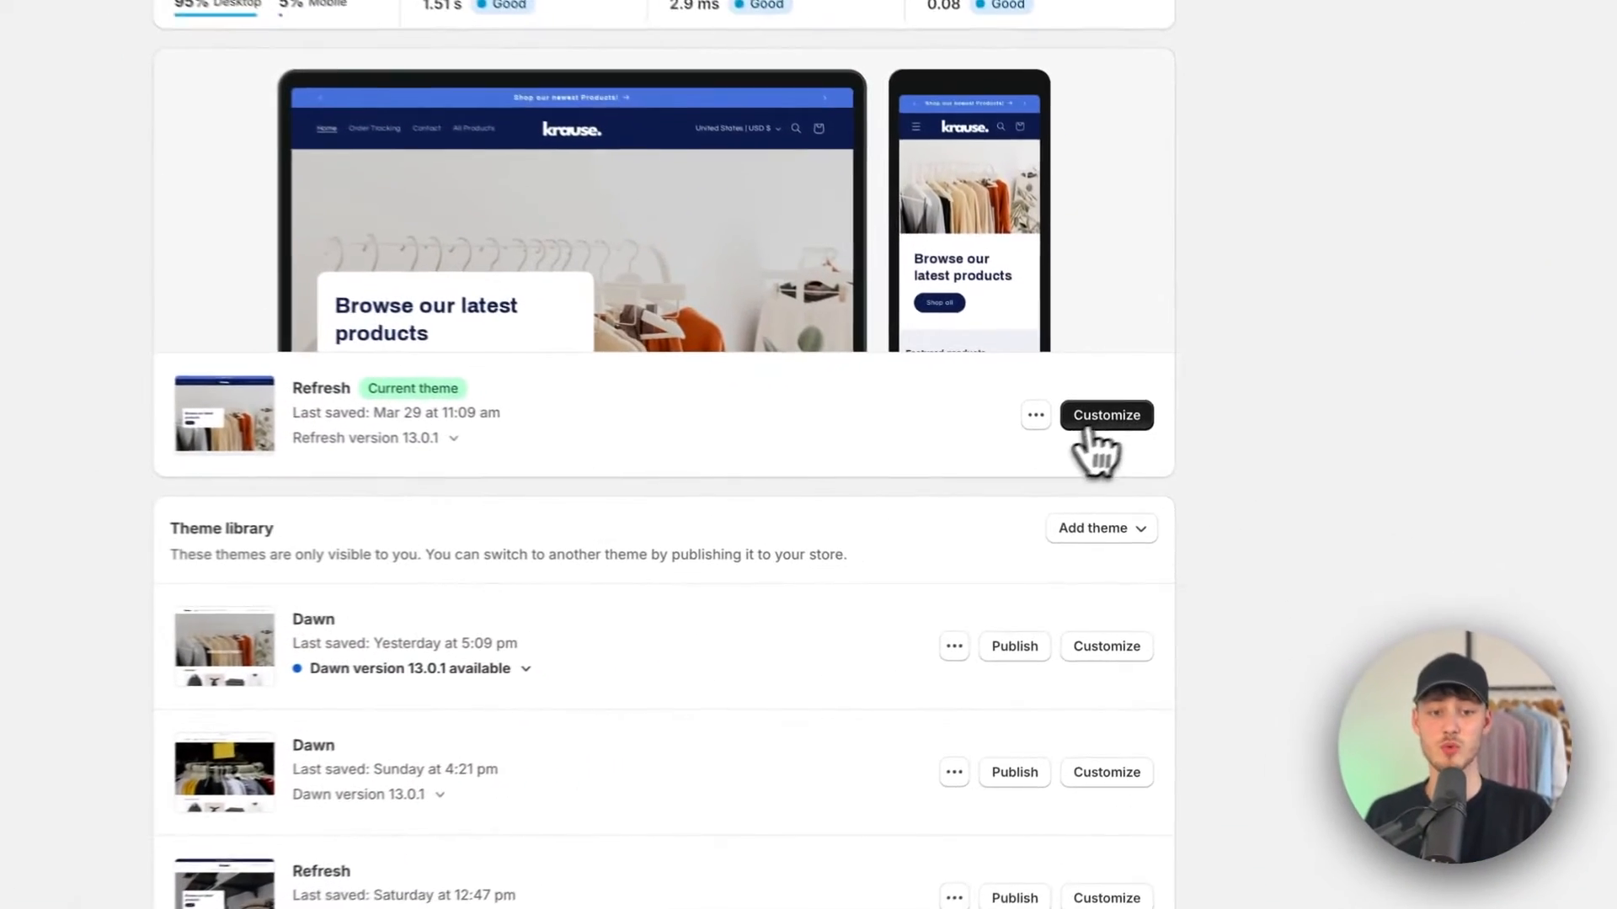
Step: Open the current Refresh theme in the editor and view the home page and default product template
click(1169, 487)
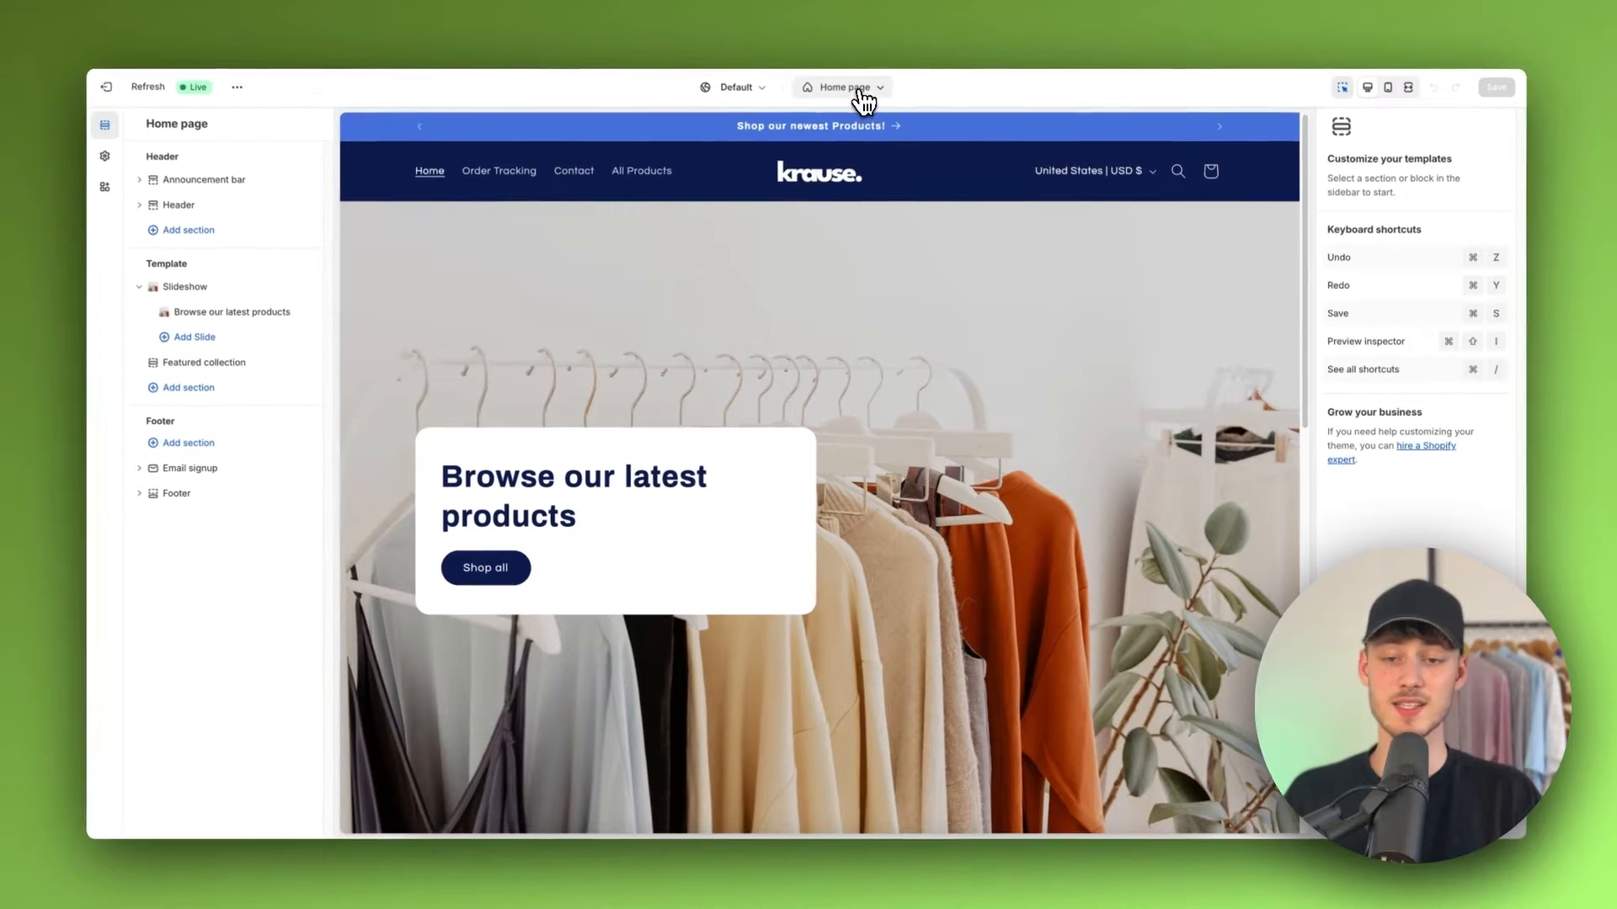
click(862, 91)
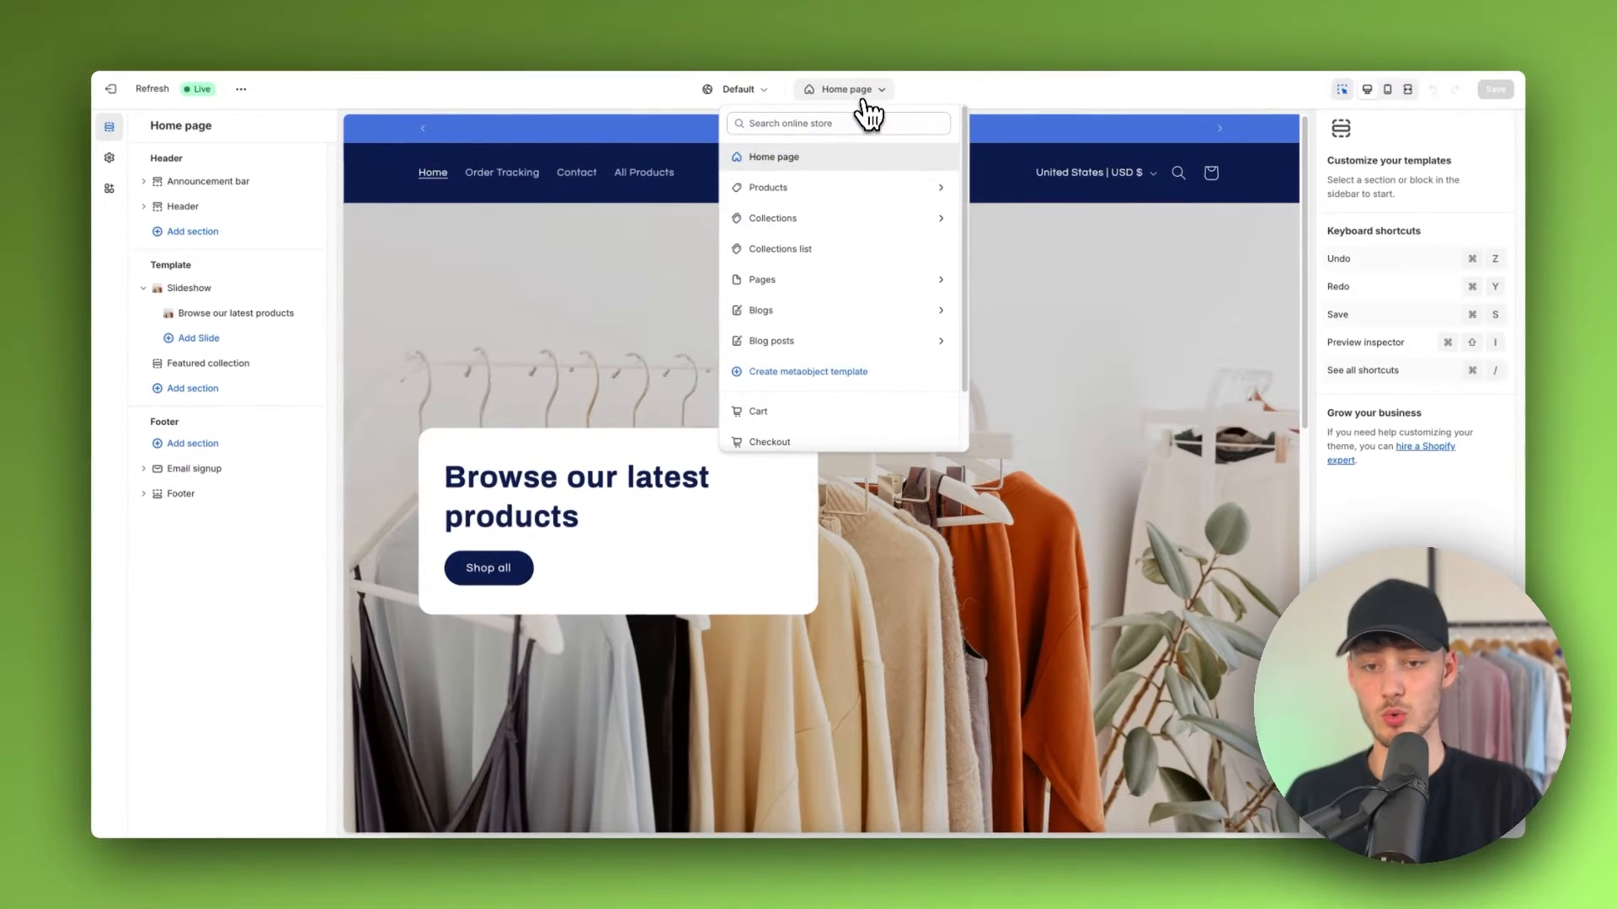
click(1047, 346)
scroll(1018, 444, down, 5)
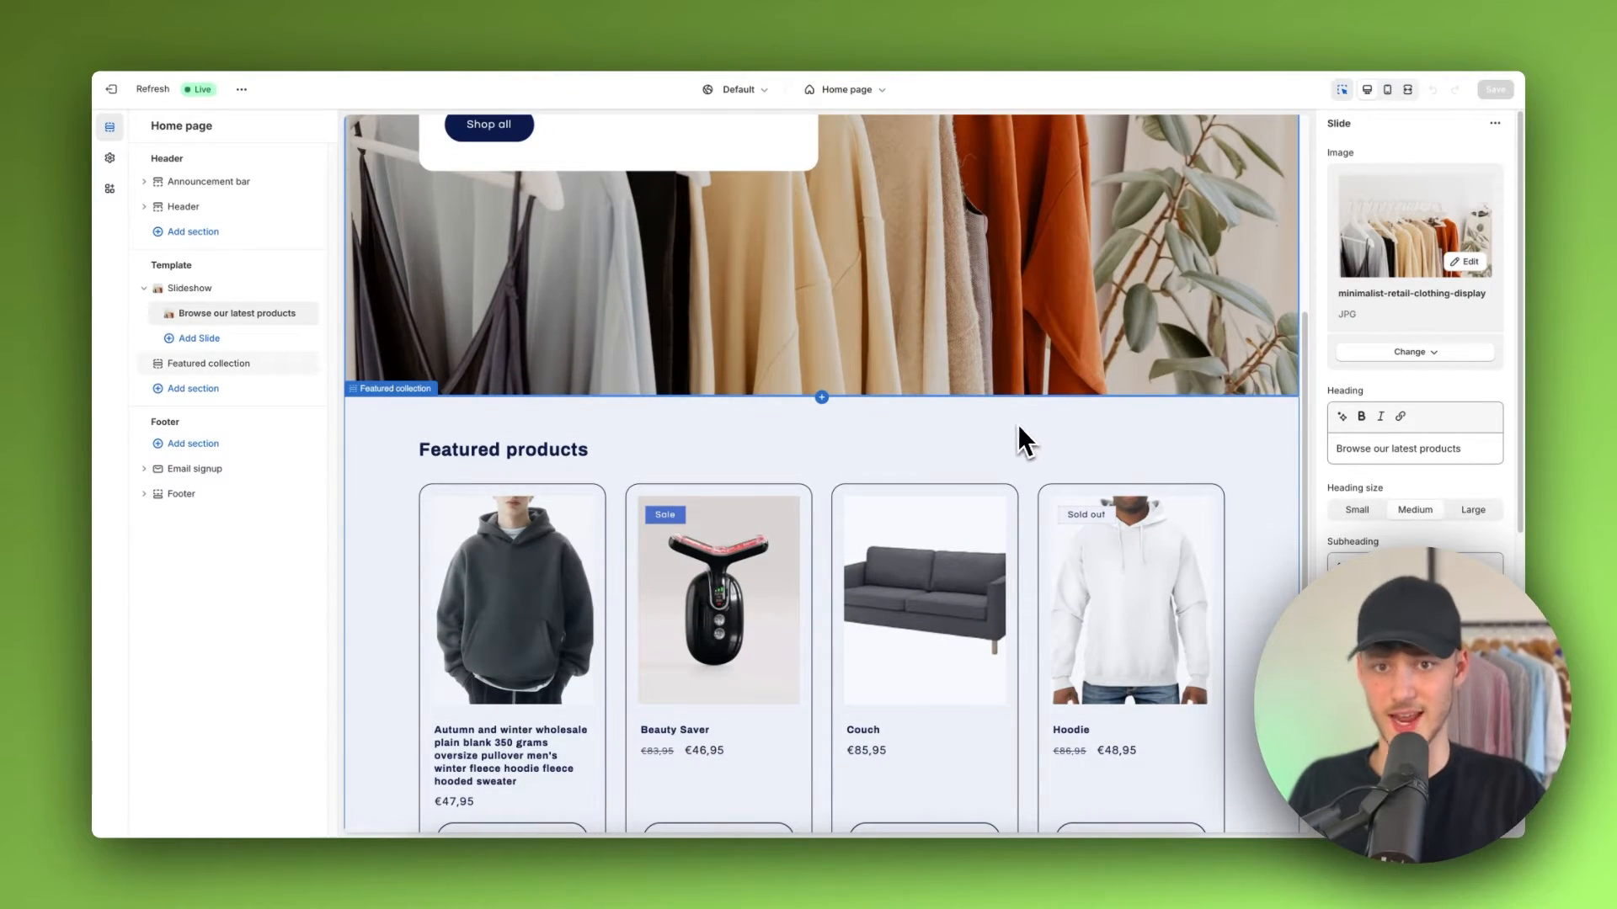
scroll(1019, 430, down, 3)
scroll(902, 210, up, 8)
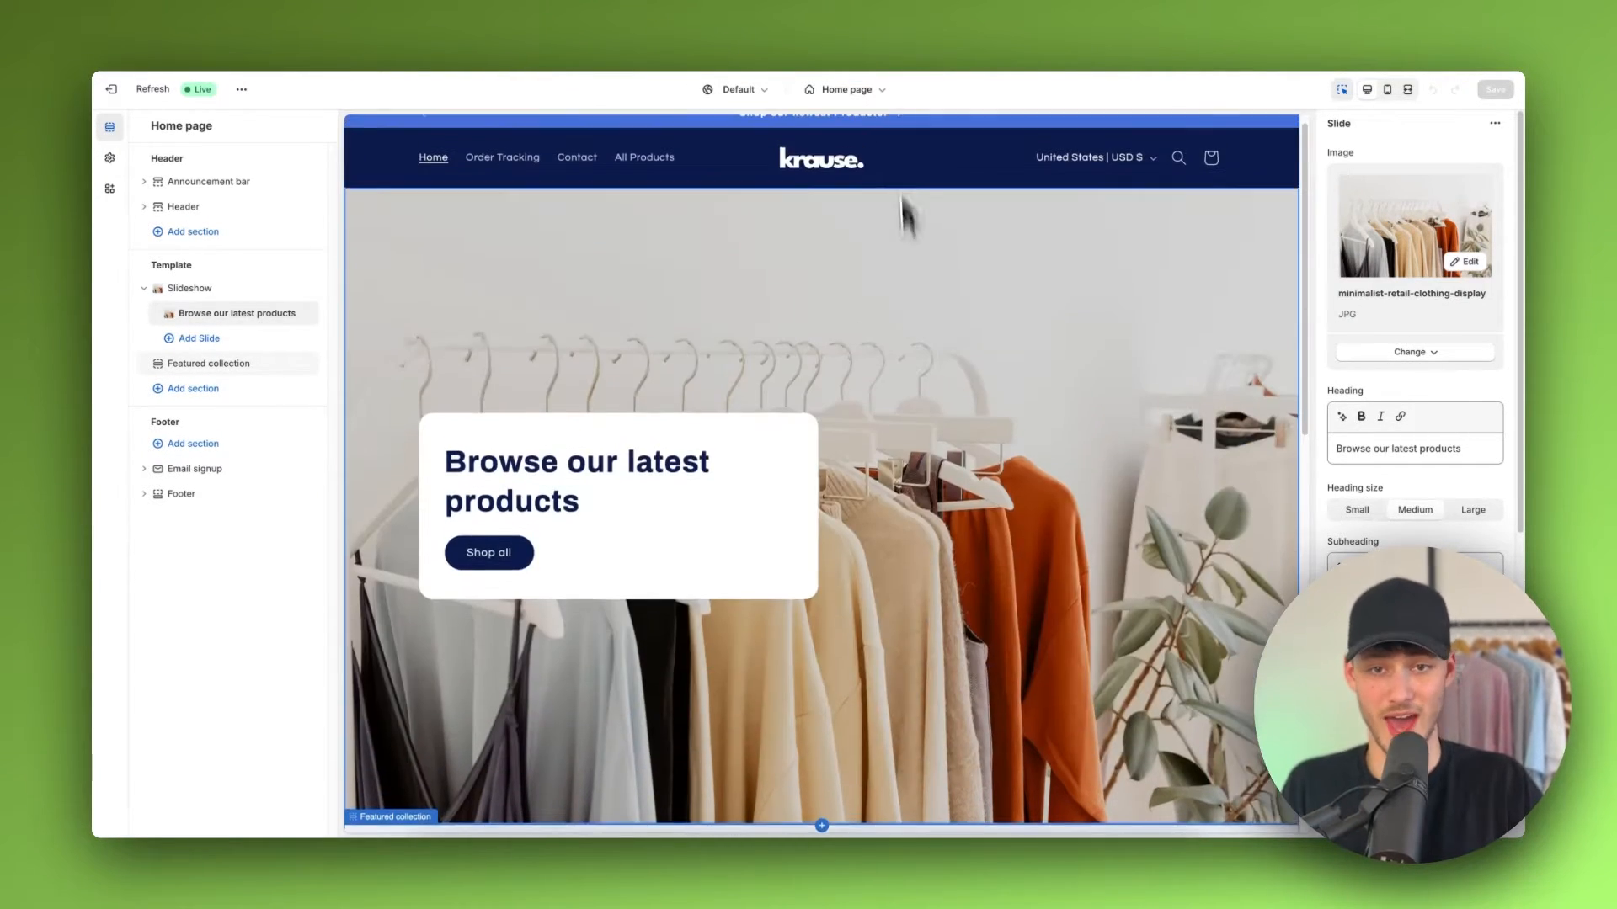
scroll(852, 332, down, 5)
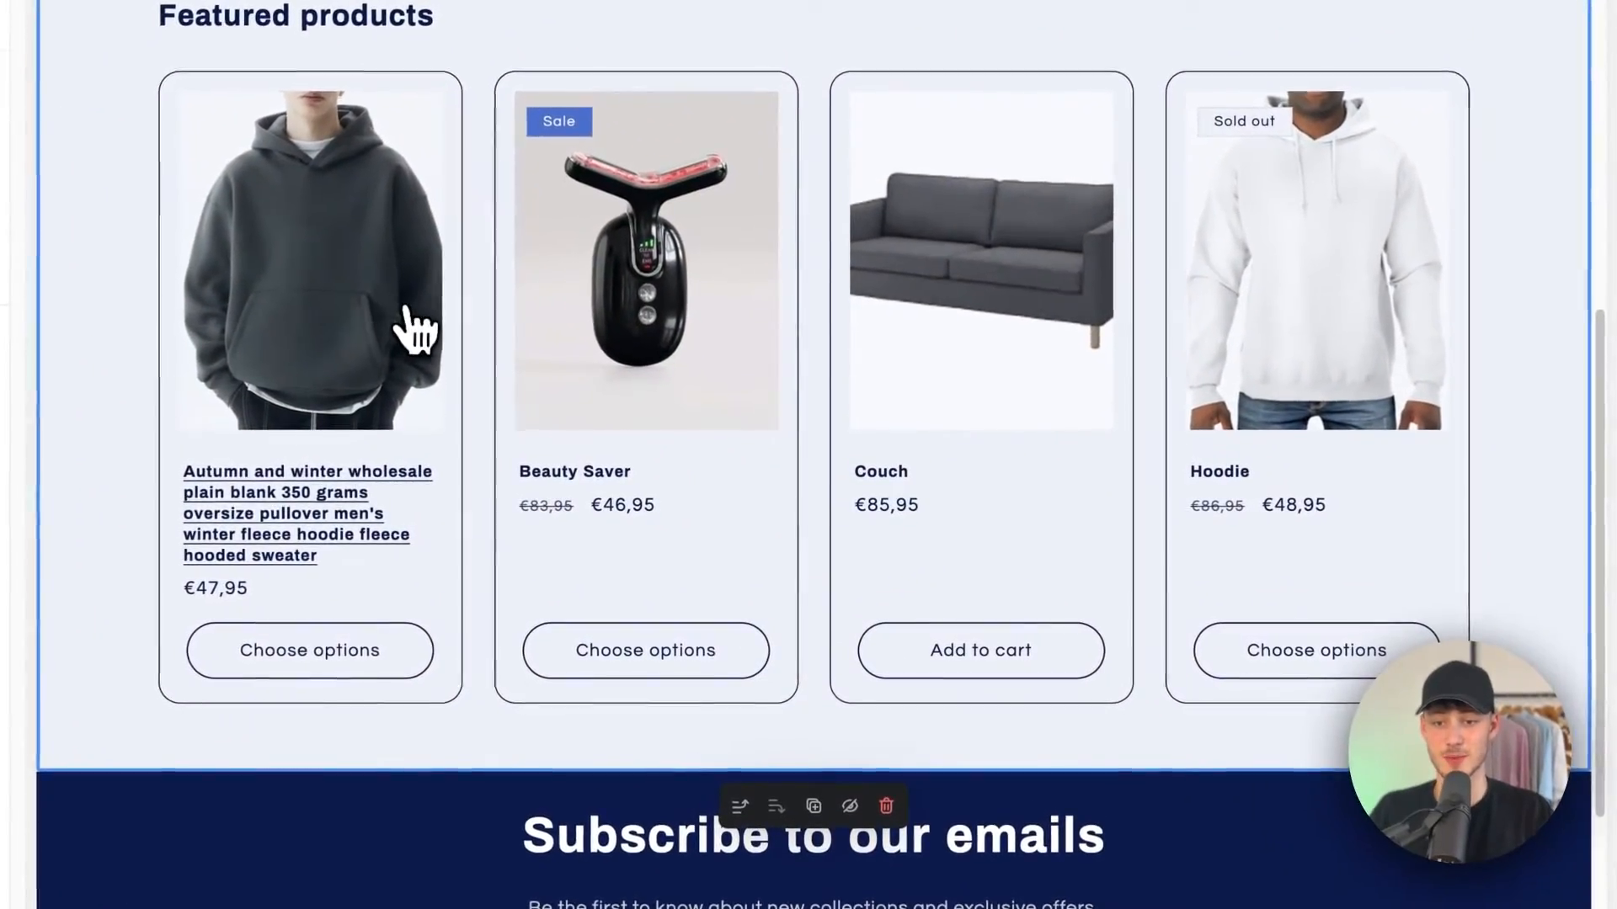
click(252, 268)
scroll(812, 487, down, 5)
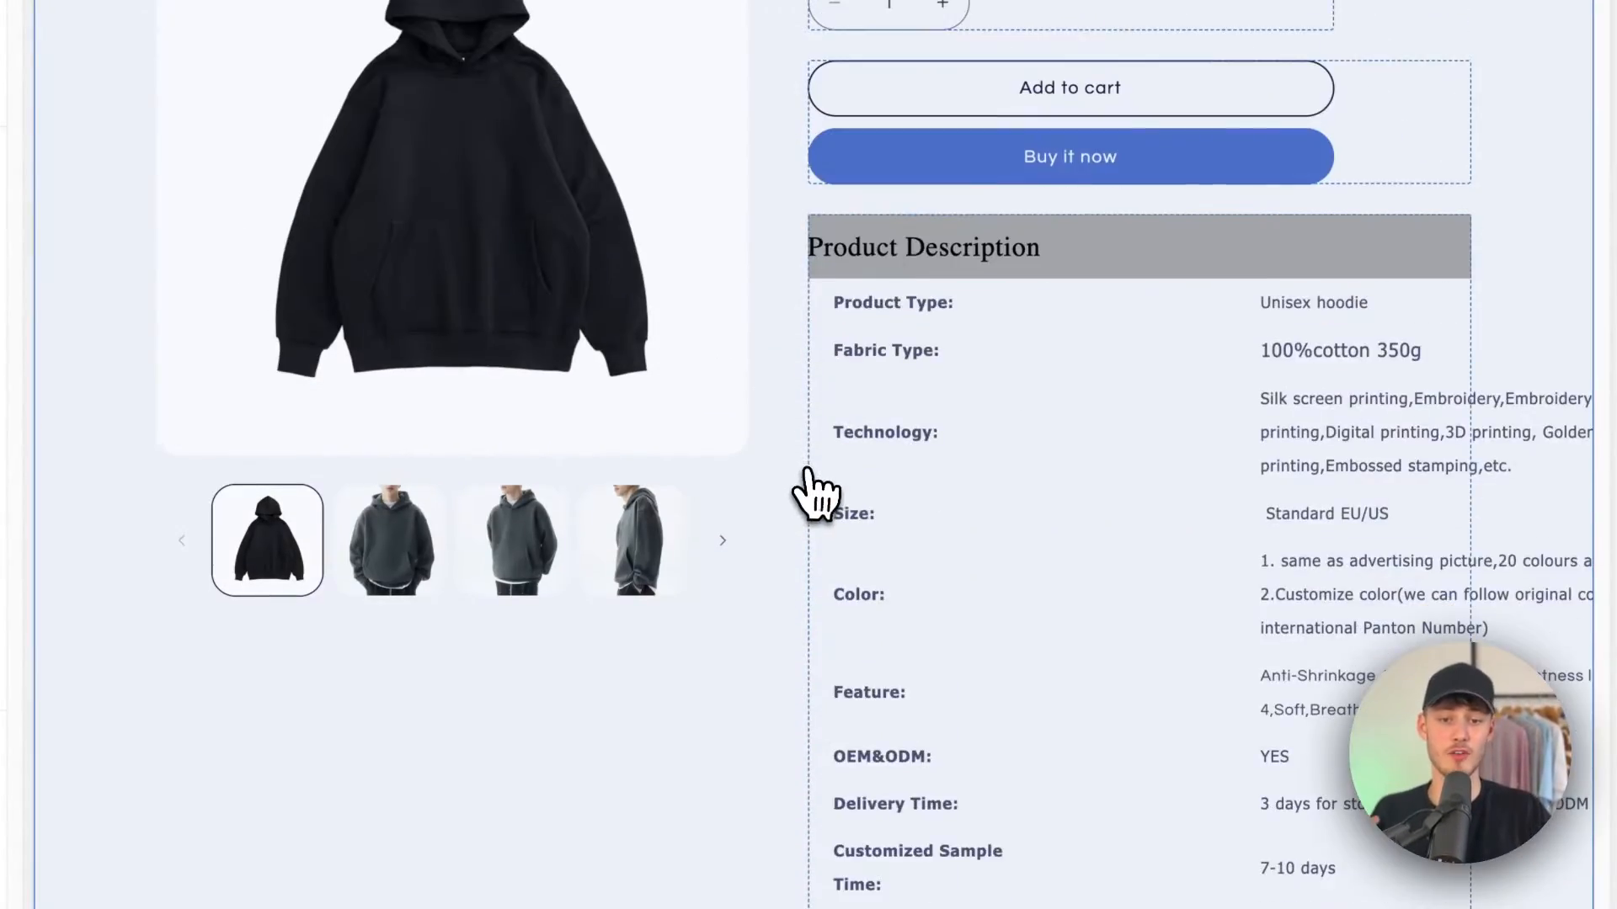
scroll(811, 486, up, 5)
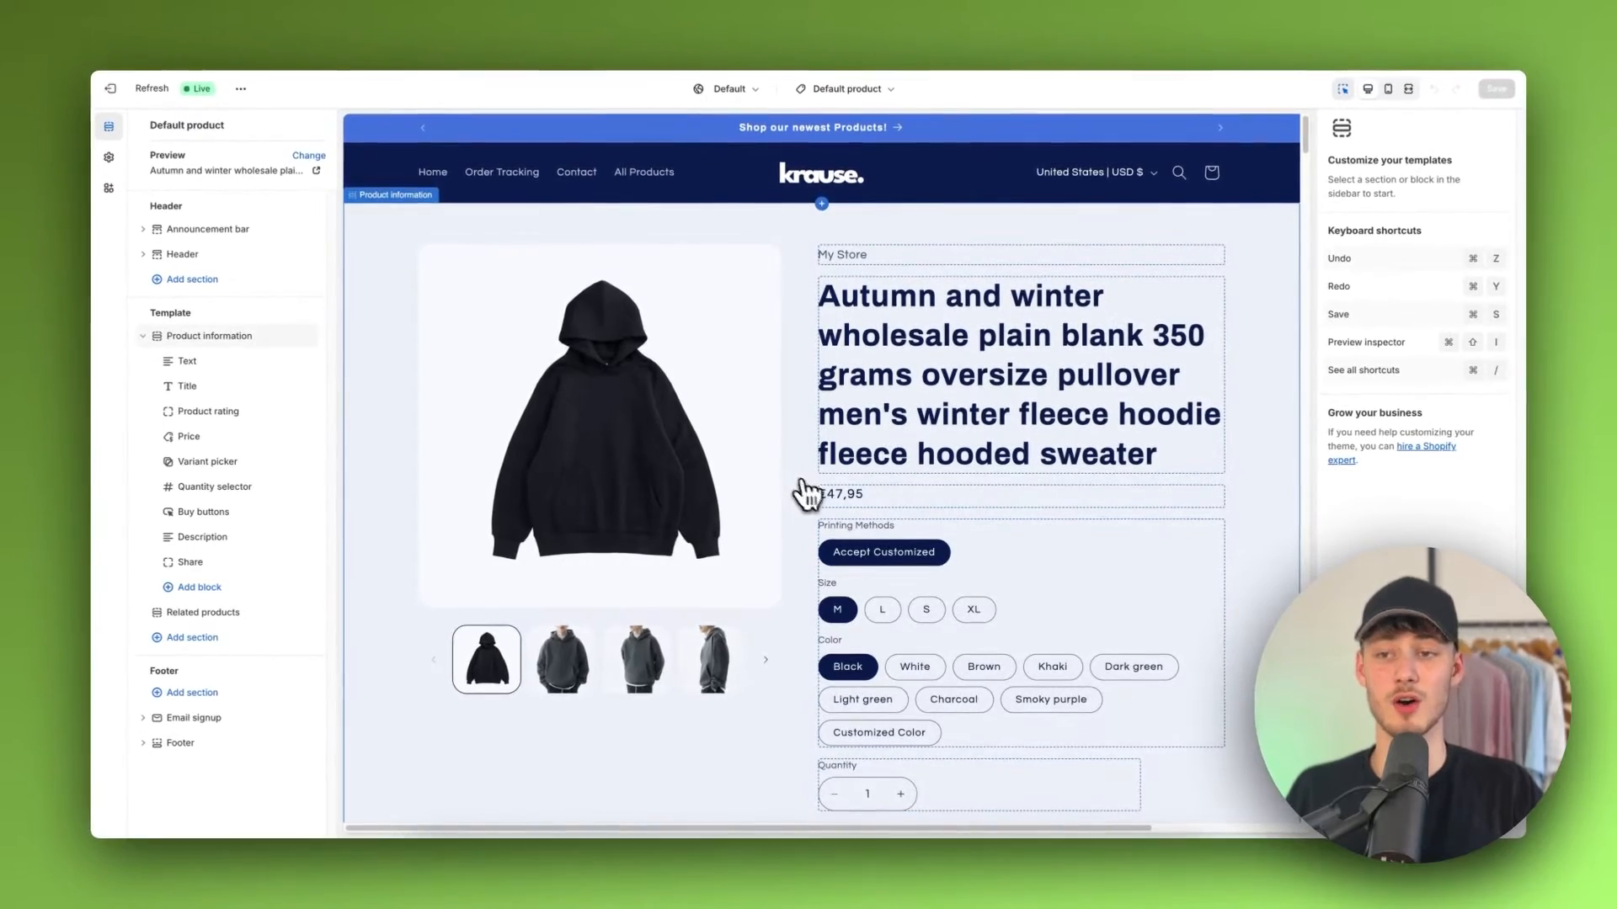
Step: Leave the theme editor and open the Shopify App Store from the store's Apps and sales channels settings
click(99, 91)
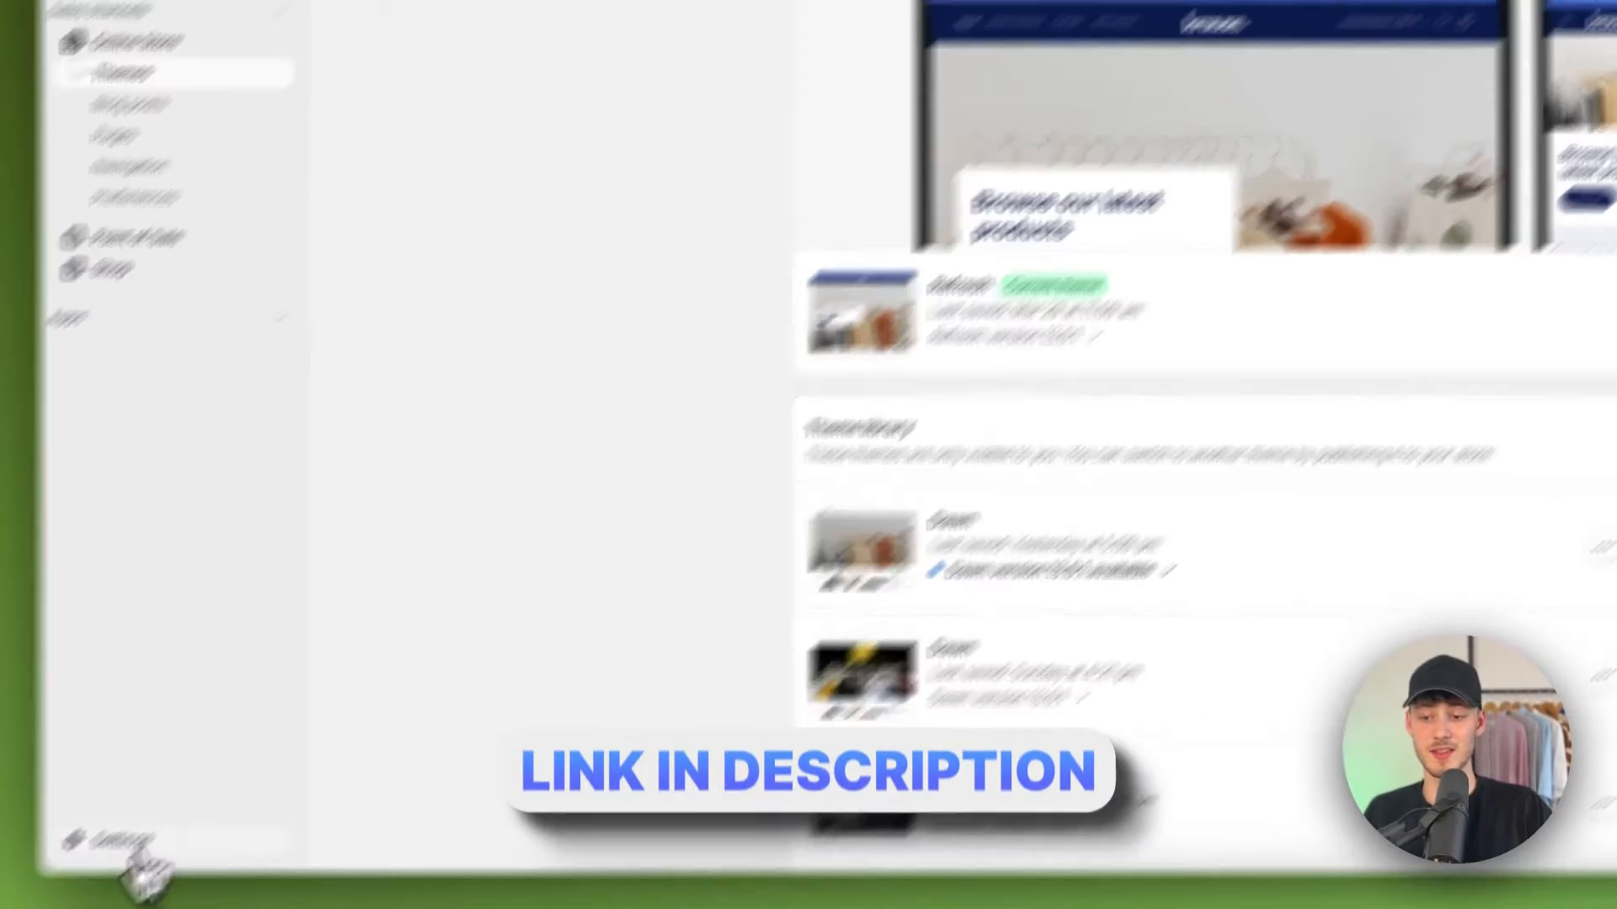
click(127, 845)
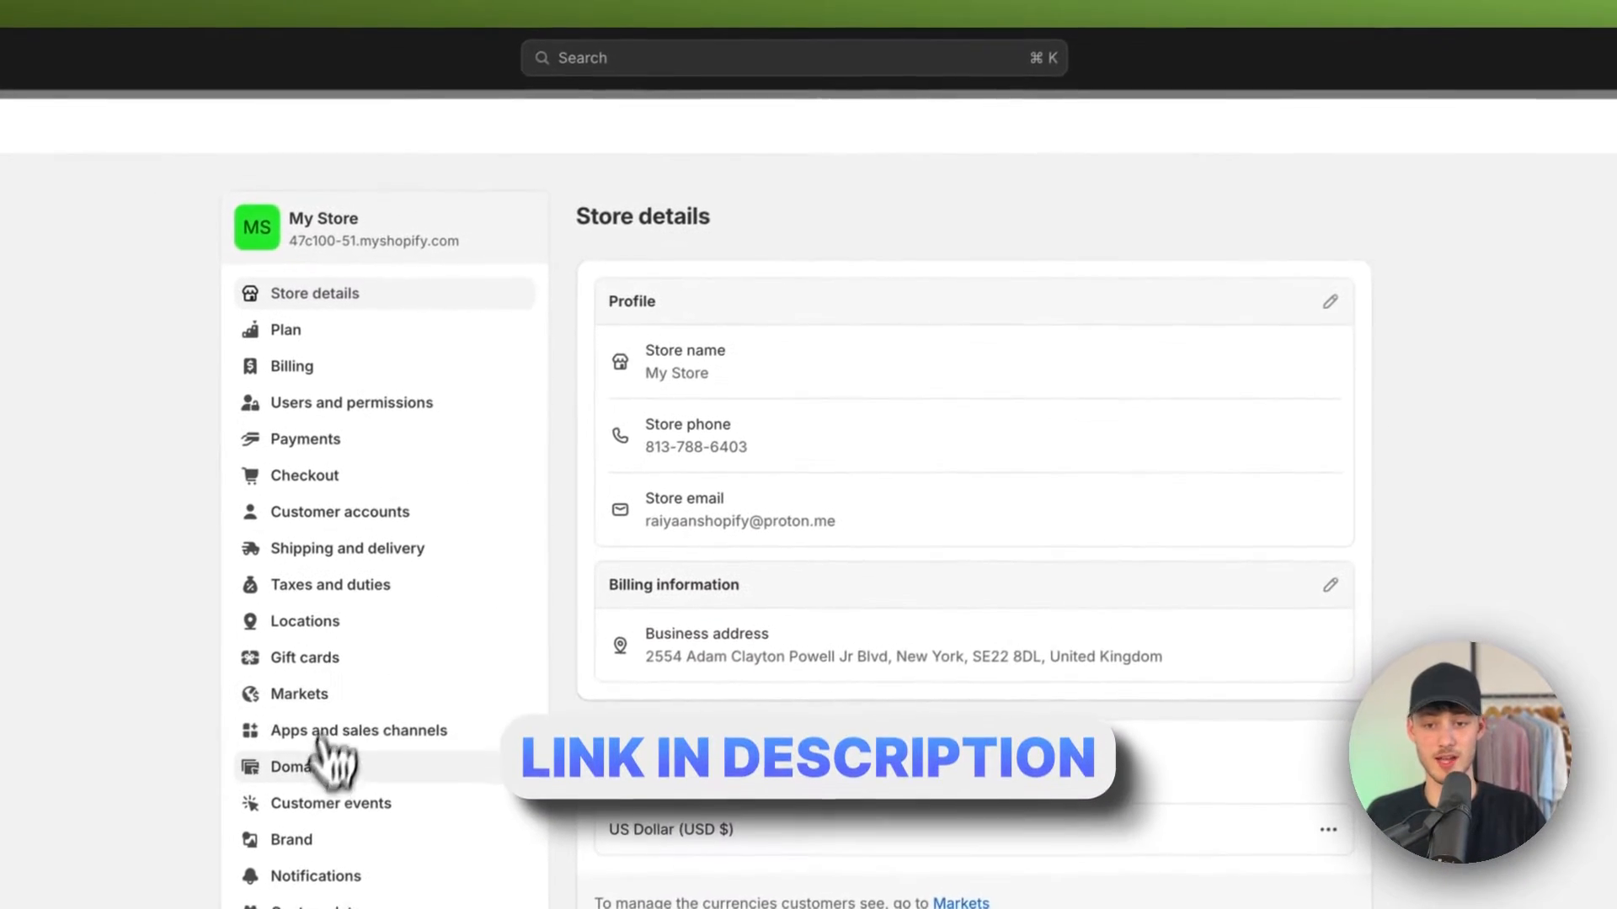
click(341, 736)
click(1273, 224)
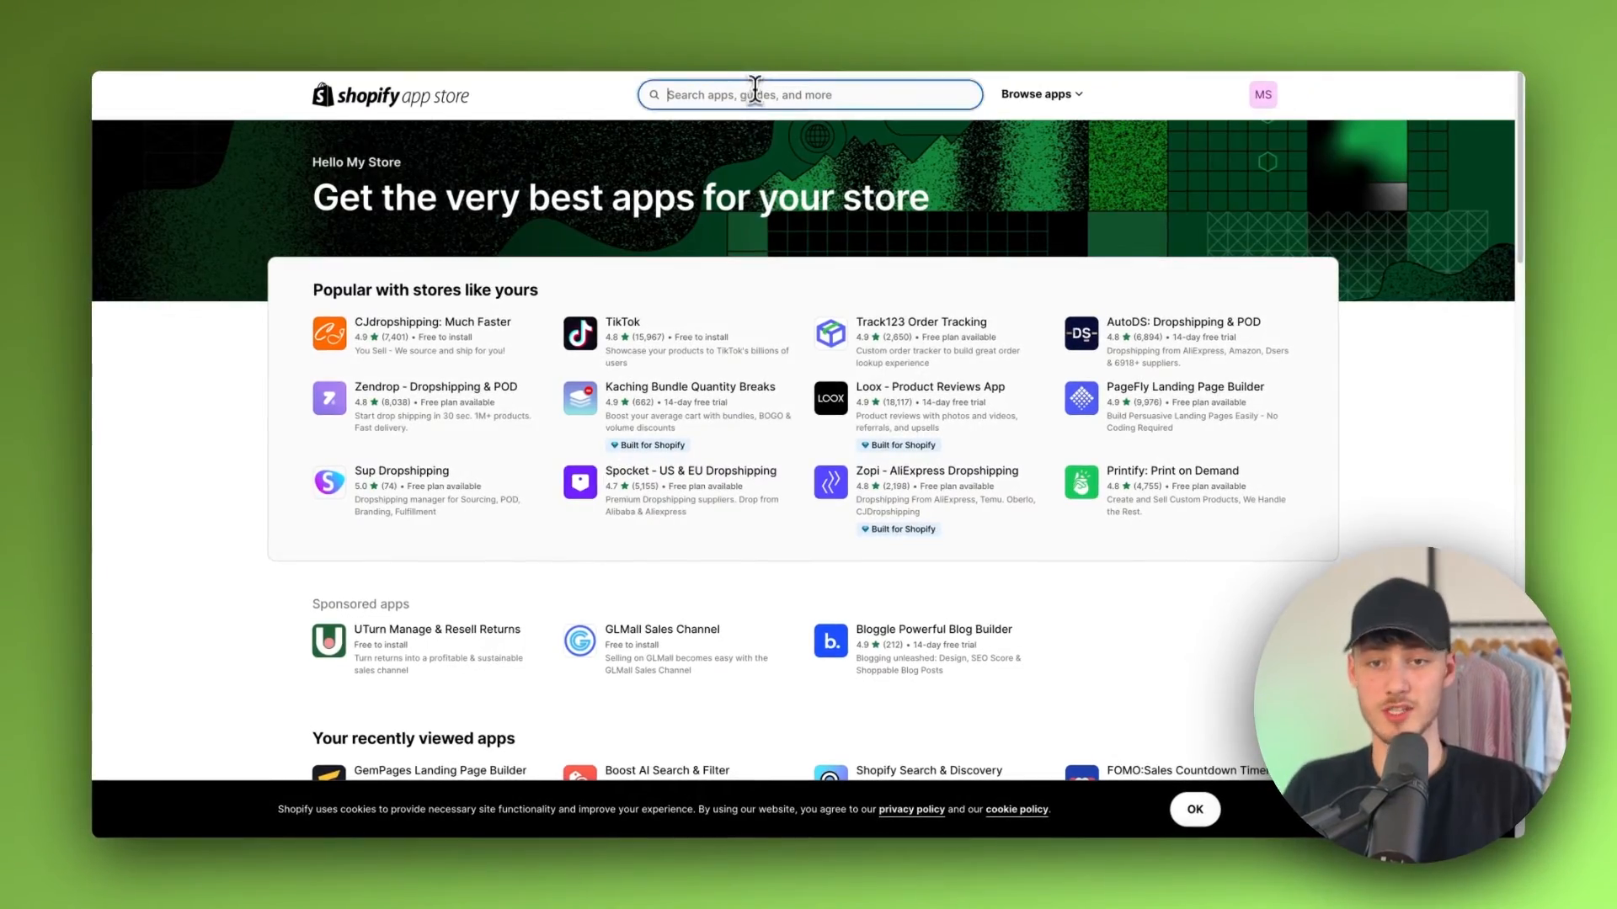
Step: Search the App Store for GemPages and open the GemPages Landing Page Builder listing
click(745, 94)
text(Germ)
key(BackSpace)
key(BackSpace)
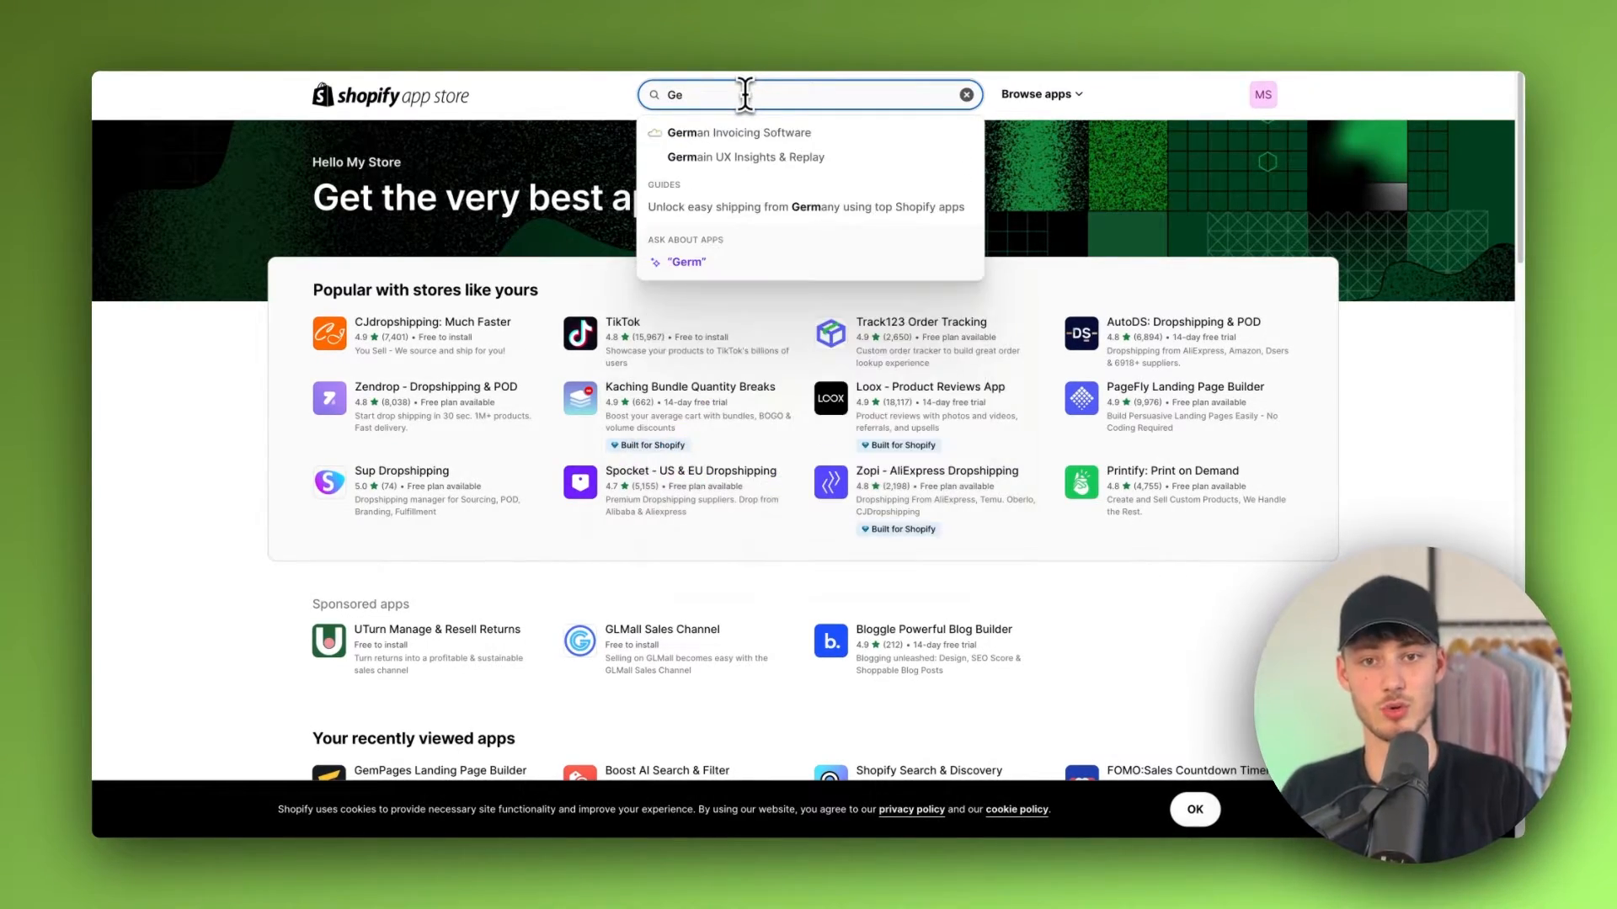
text(mPages)
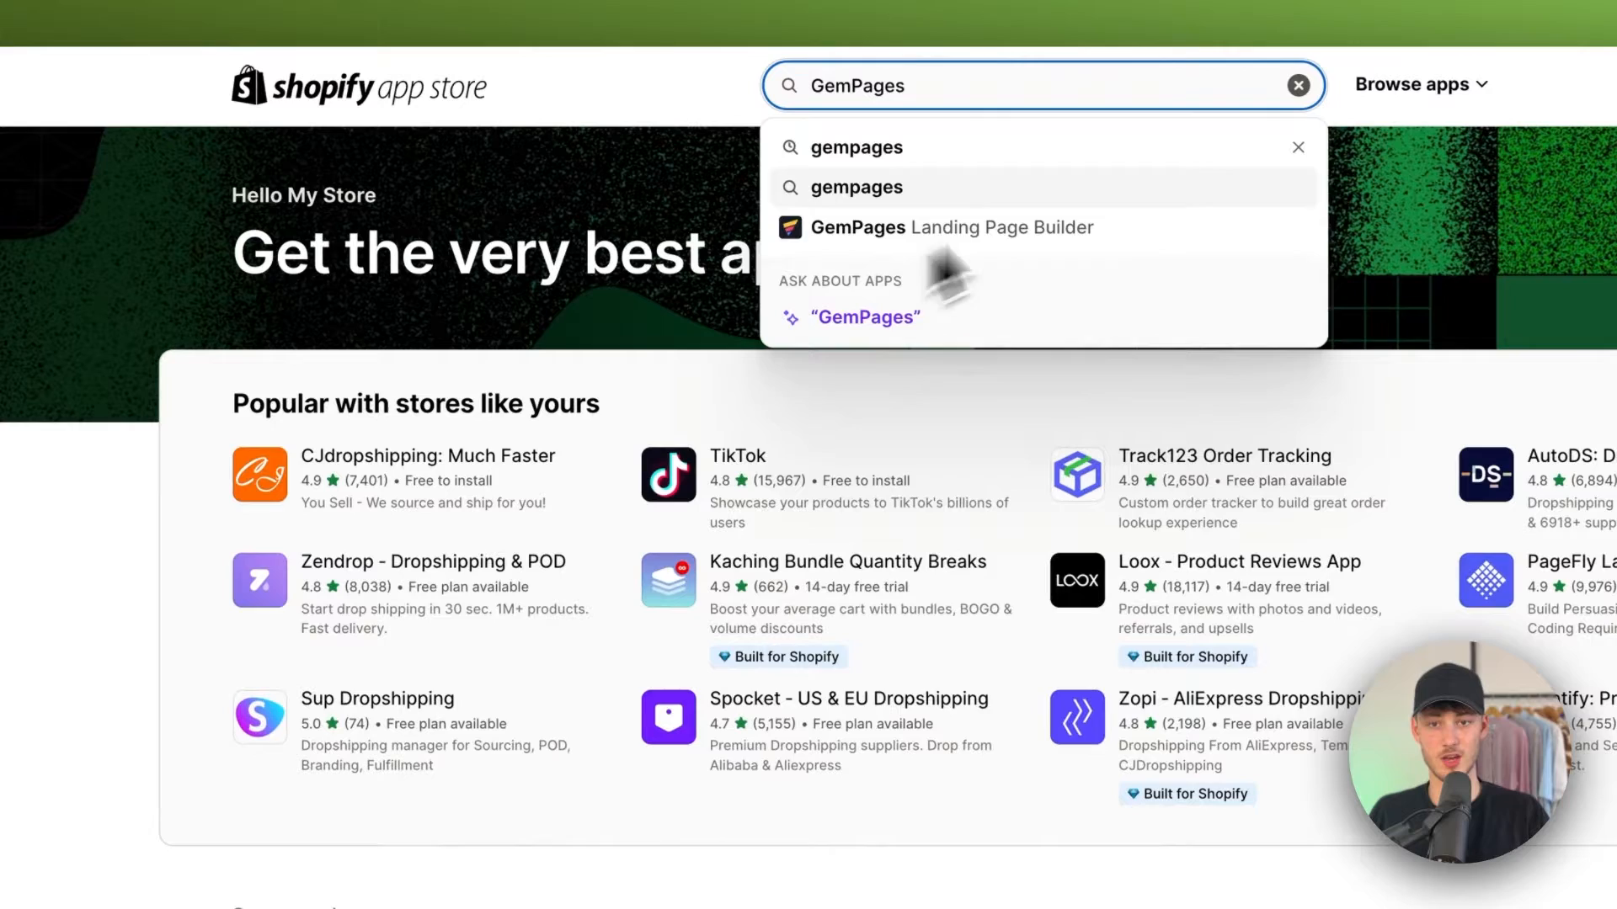
click(968, 228)
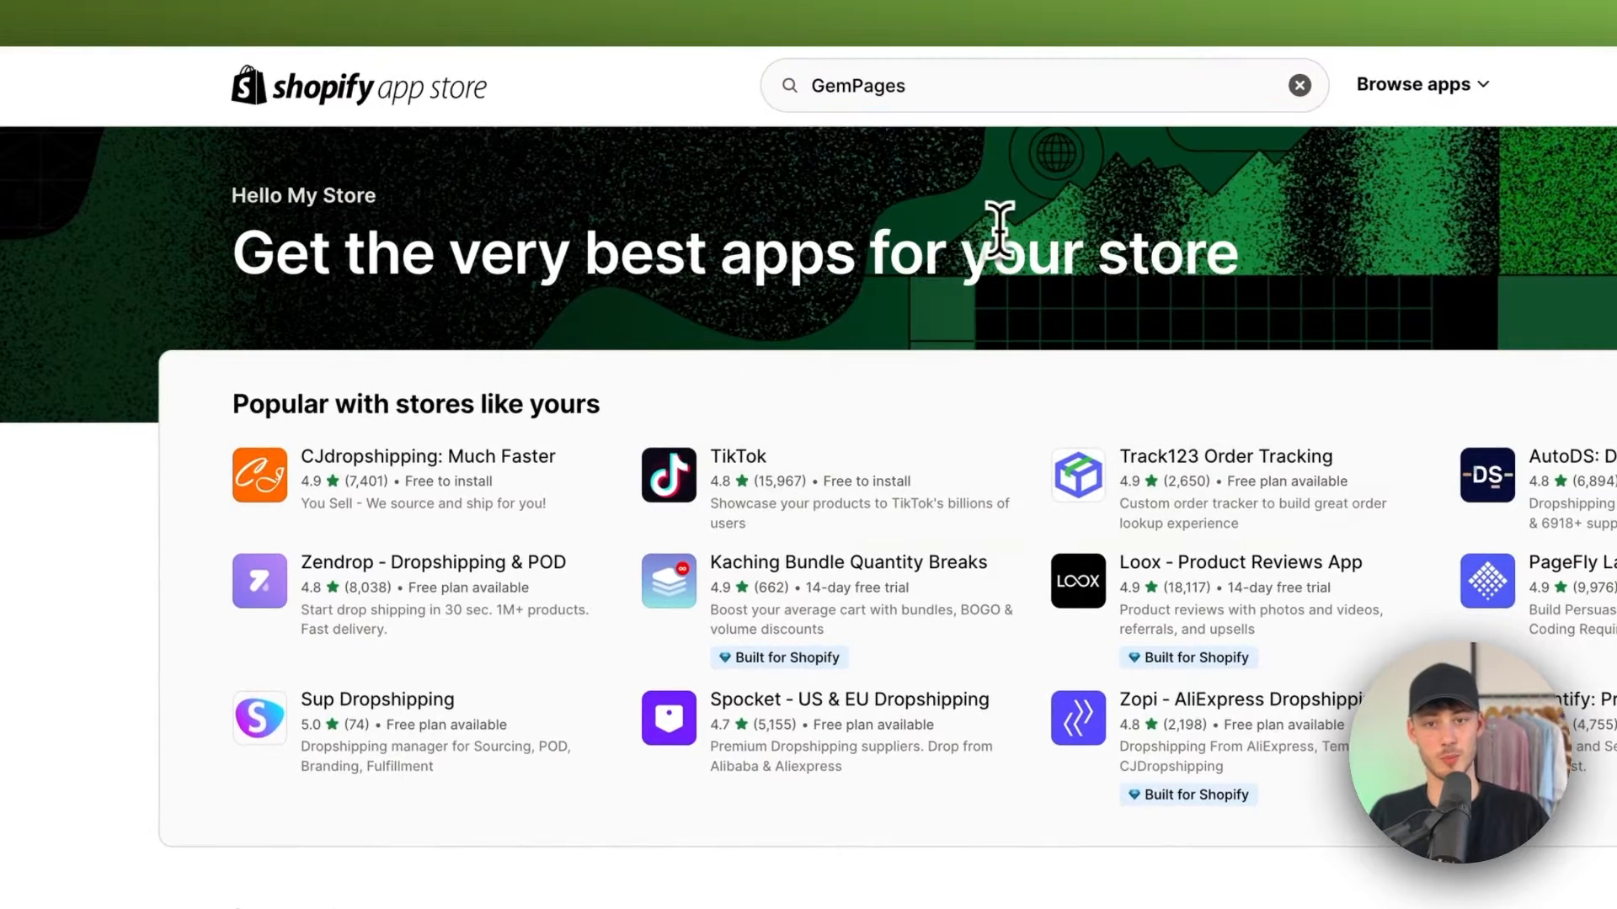
Step: Install the GemPages Landing Page Builder app and approve its requested data access
drag(492, 261, 421, 221)
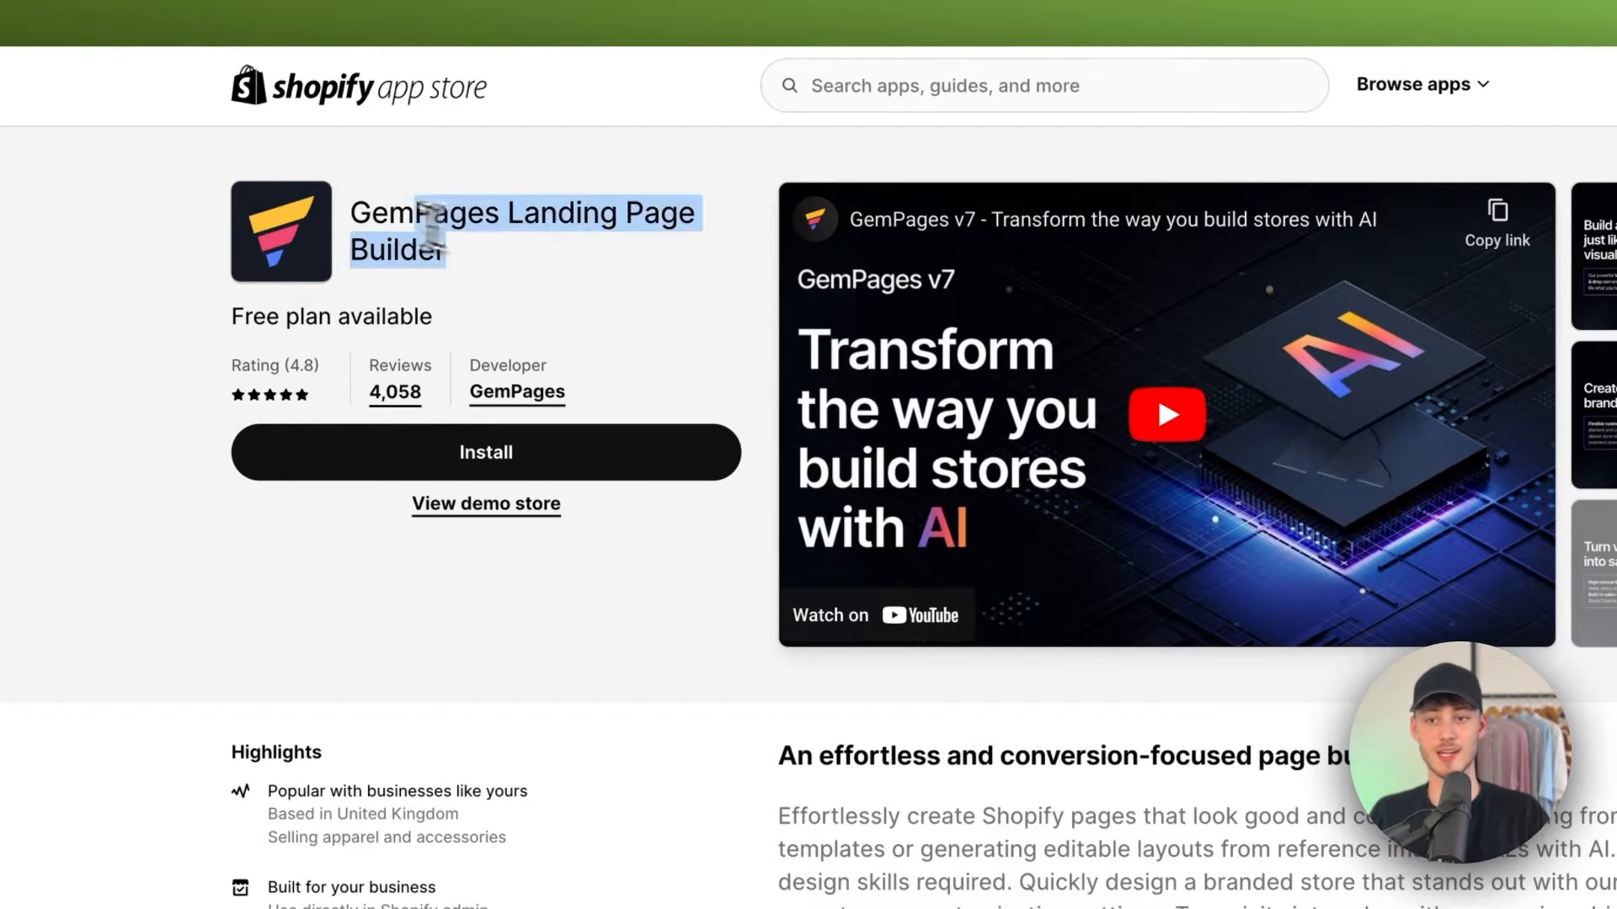
click(536, 303)
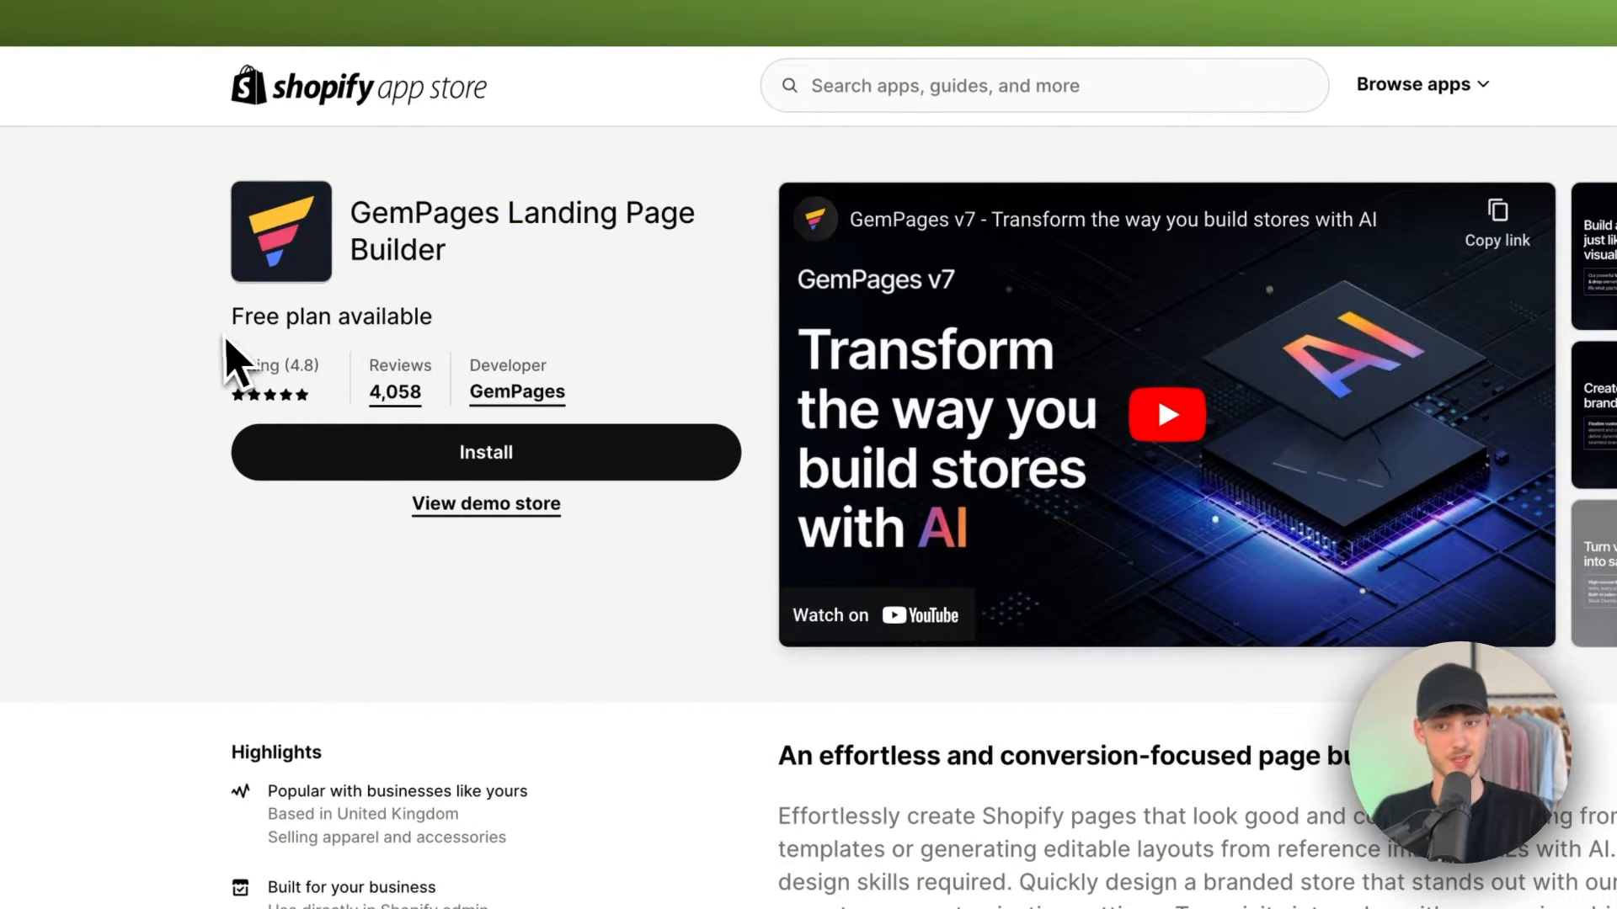
drag(225, 338, 371, 345)
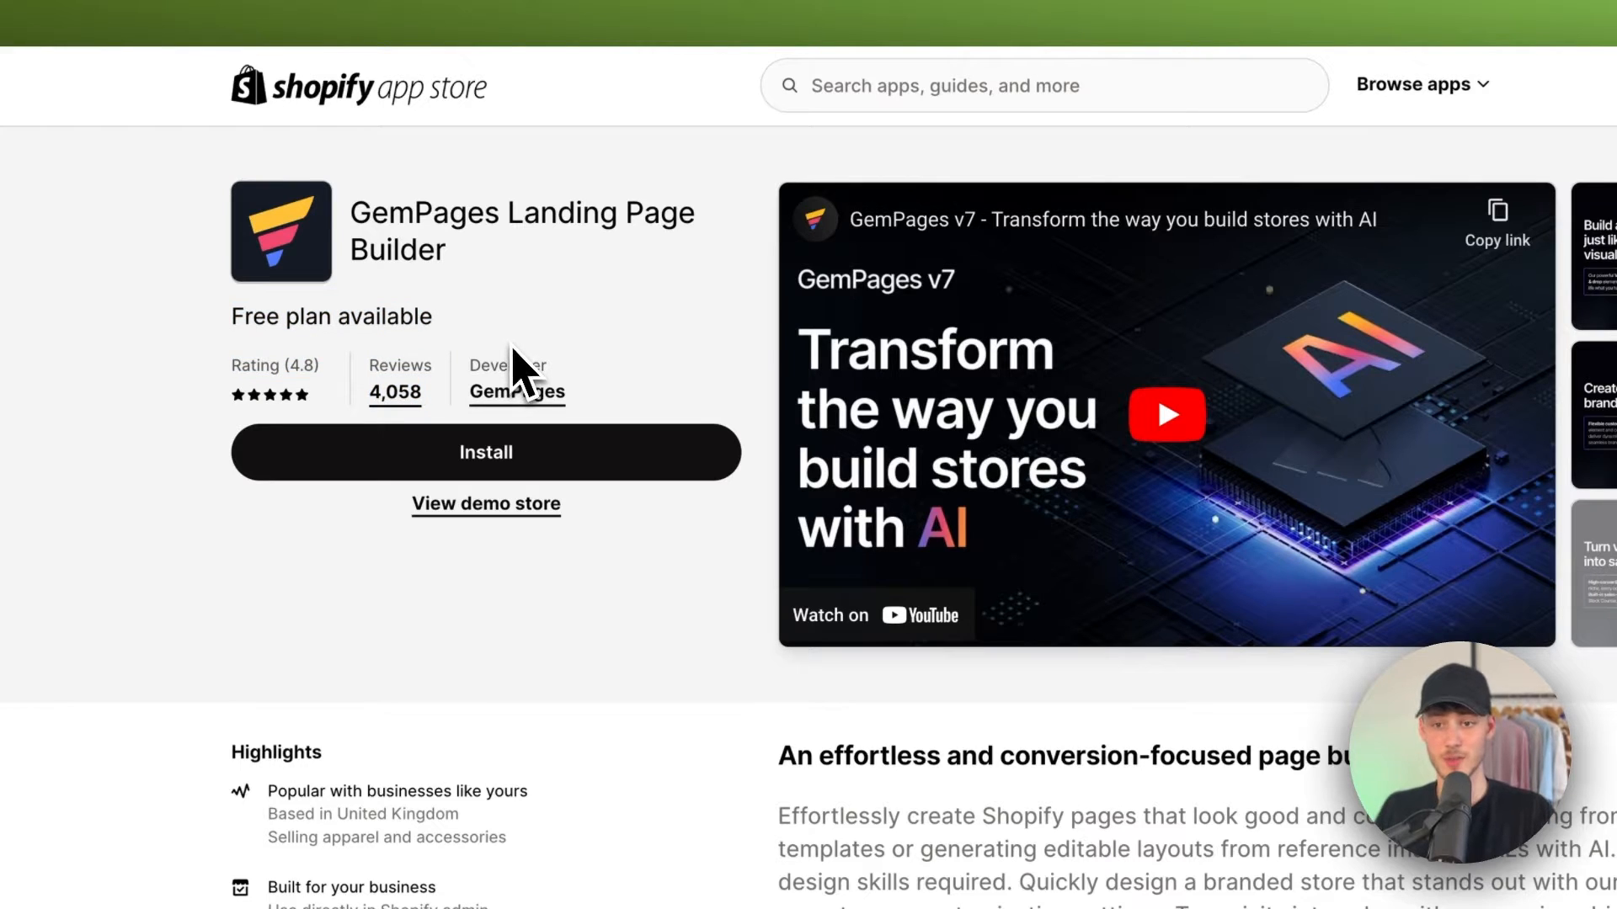
click(469, 446)
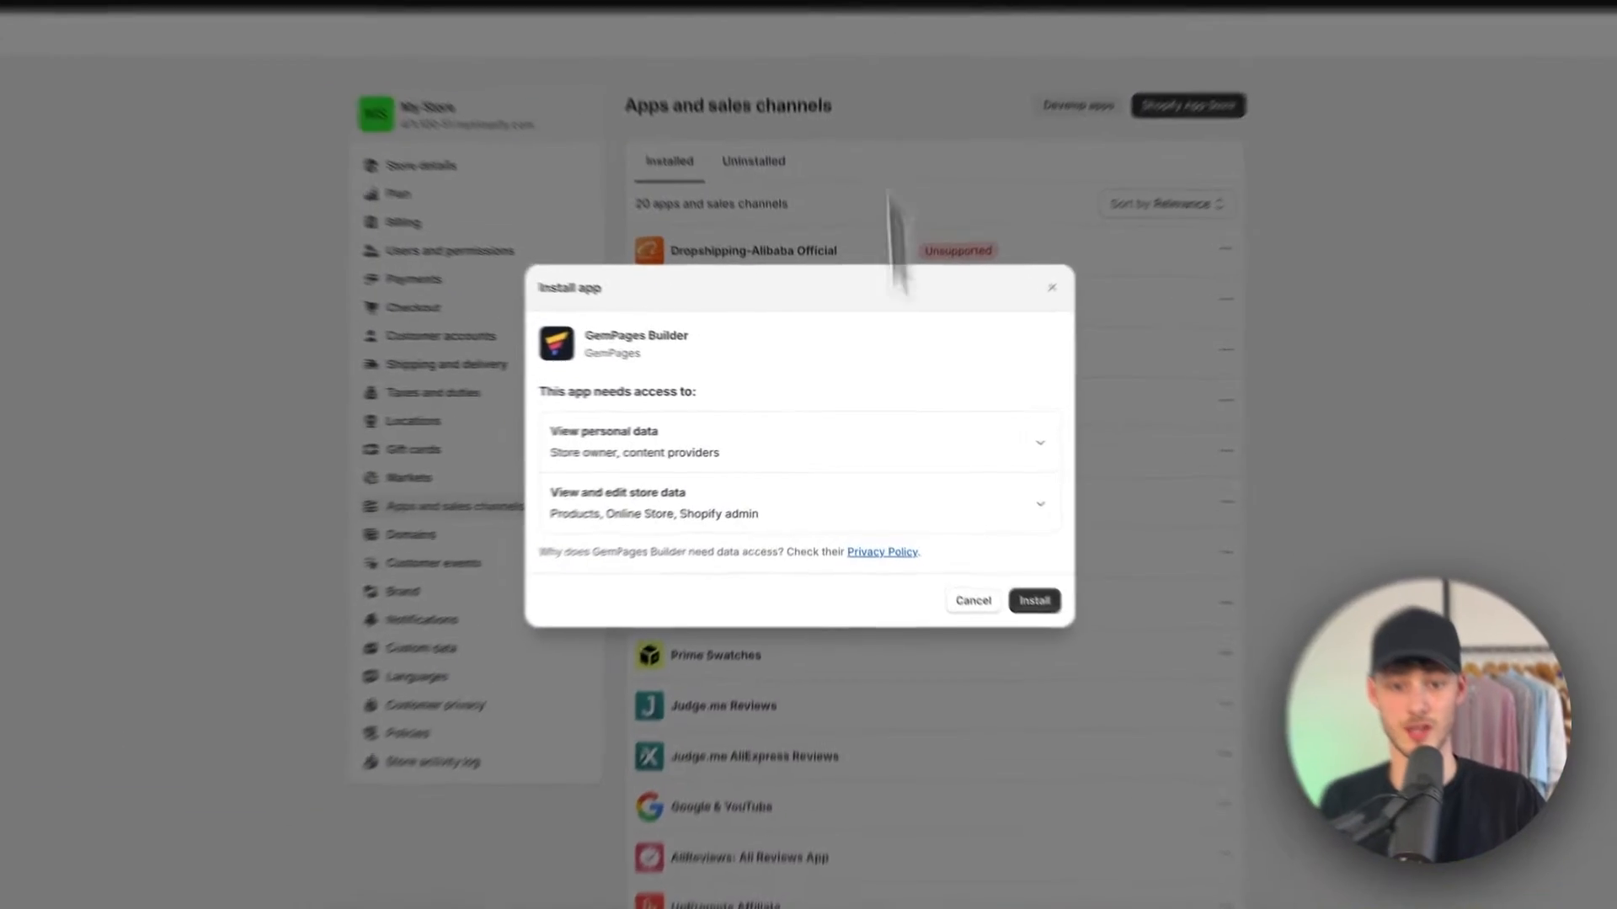
click(1033, 599)
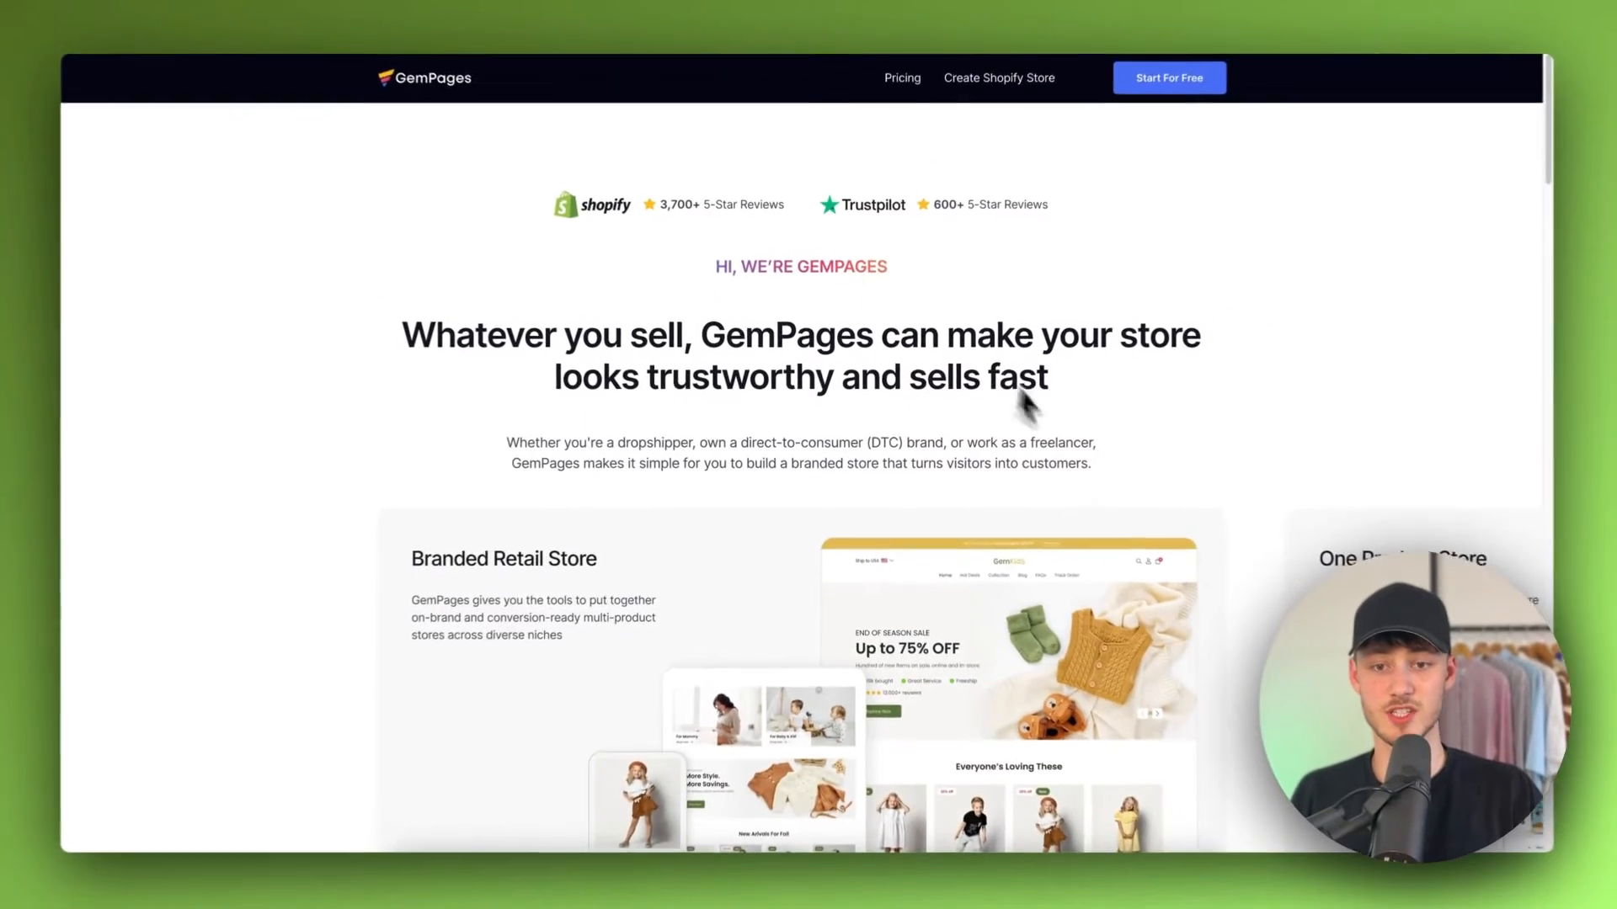
Step: Scroll through the GemPages website to review its store examples, templates and seller reviews
scroll(977, 400, down, 7)
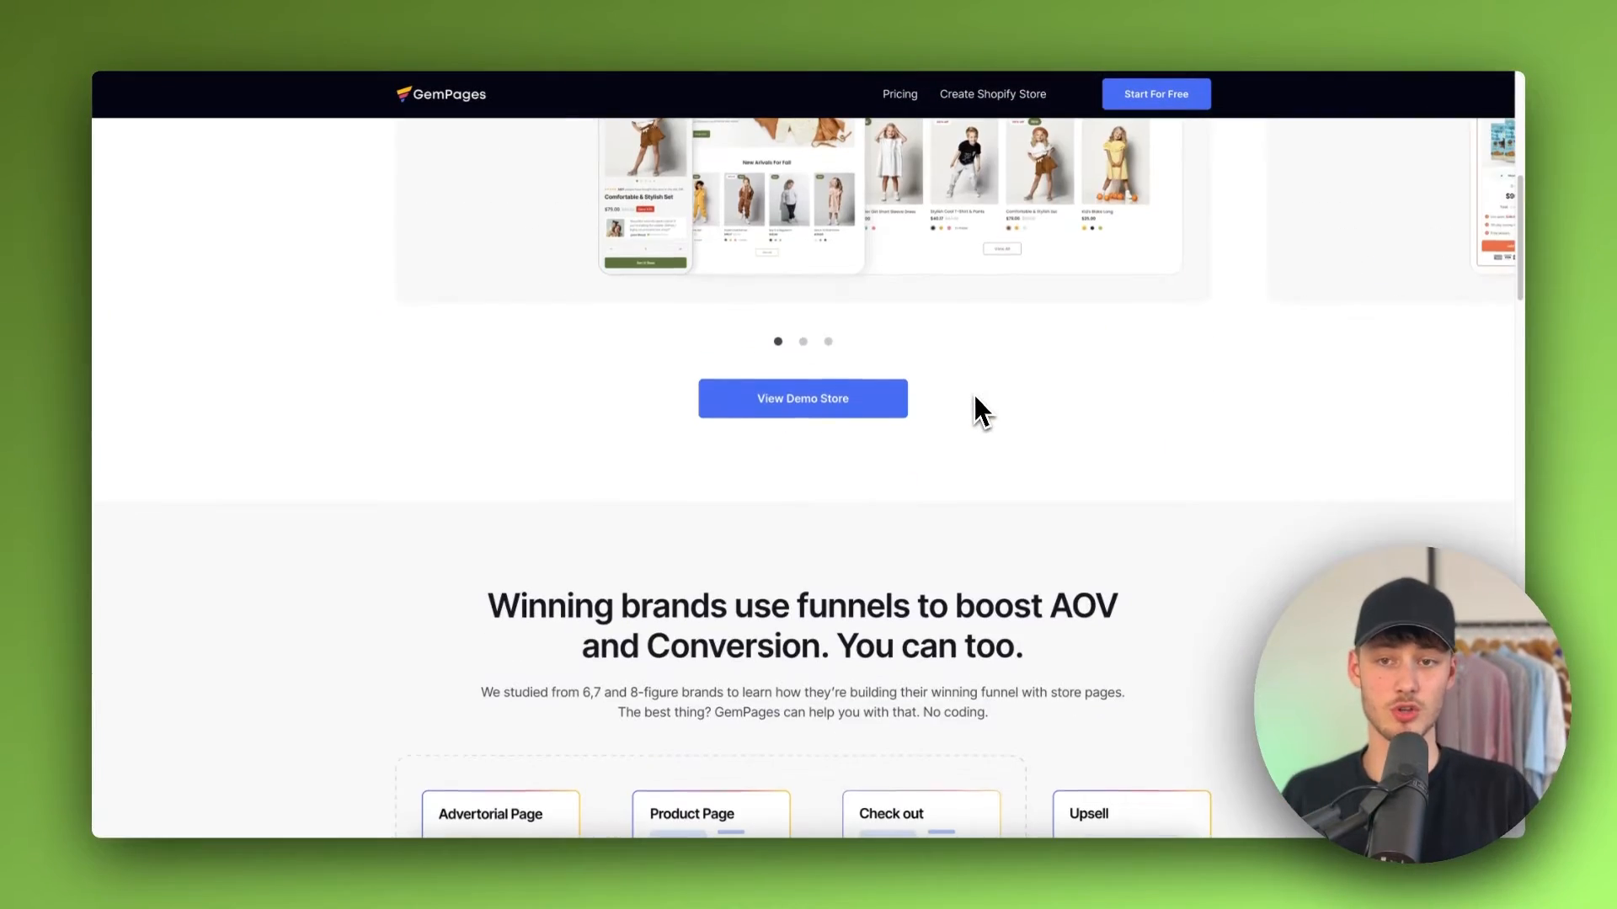
scroll(974, 397, up, 8)
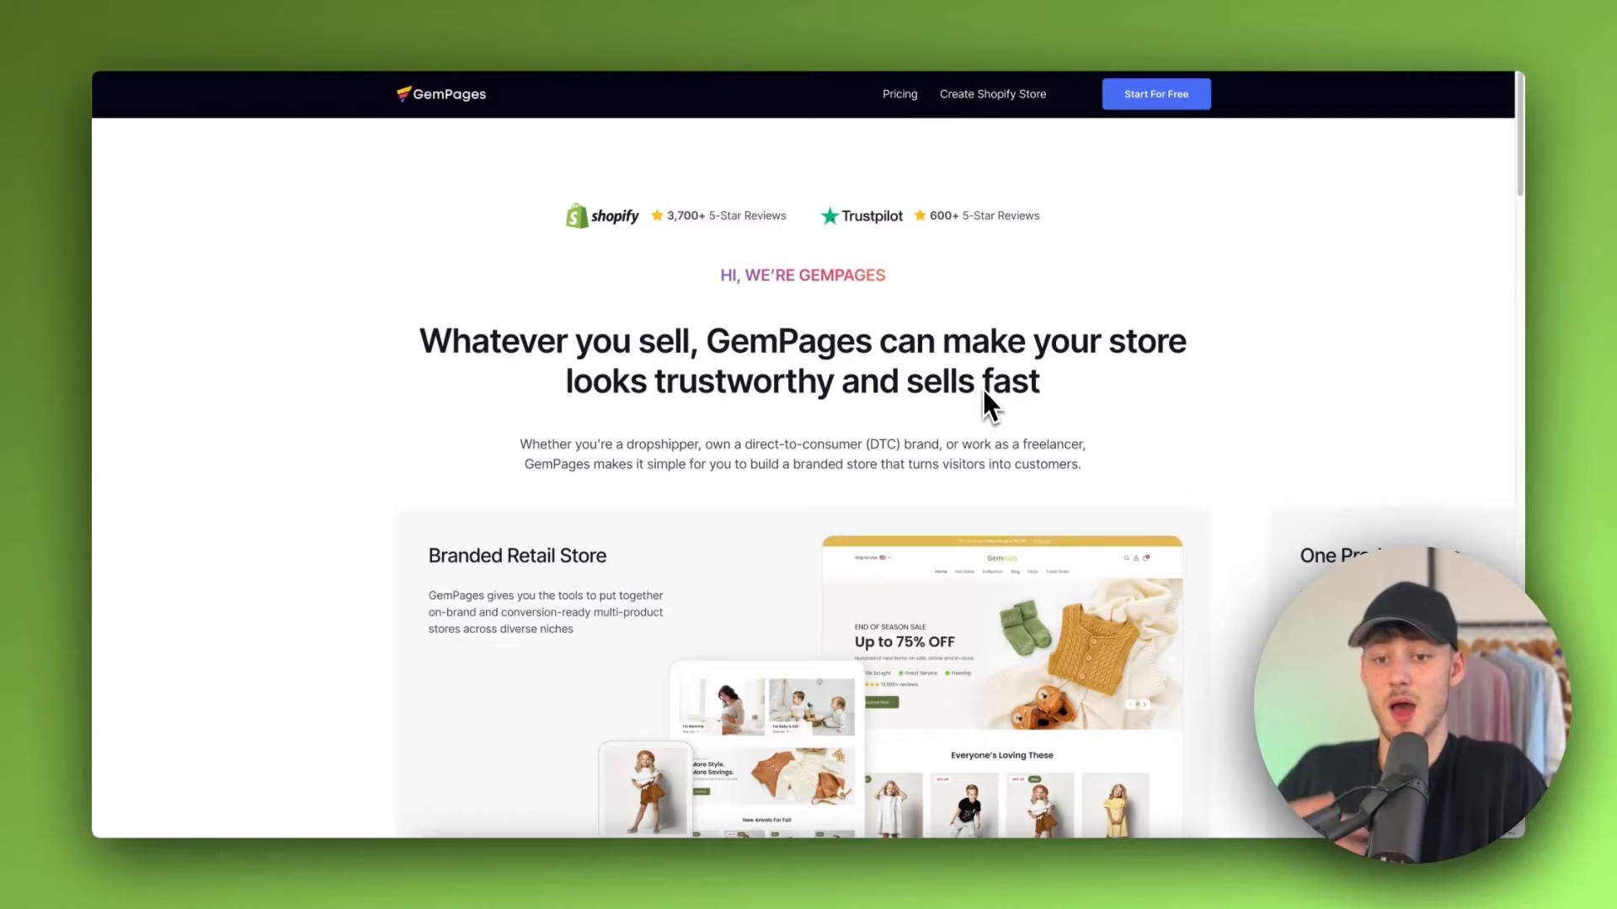
scroll(985, 389, down, 10)
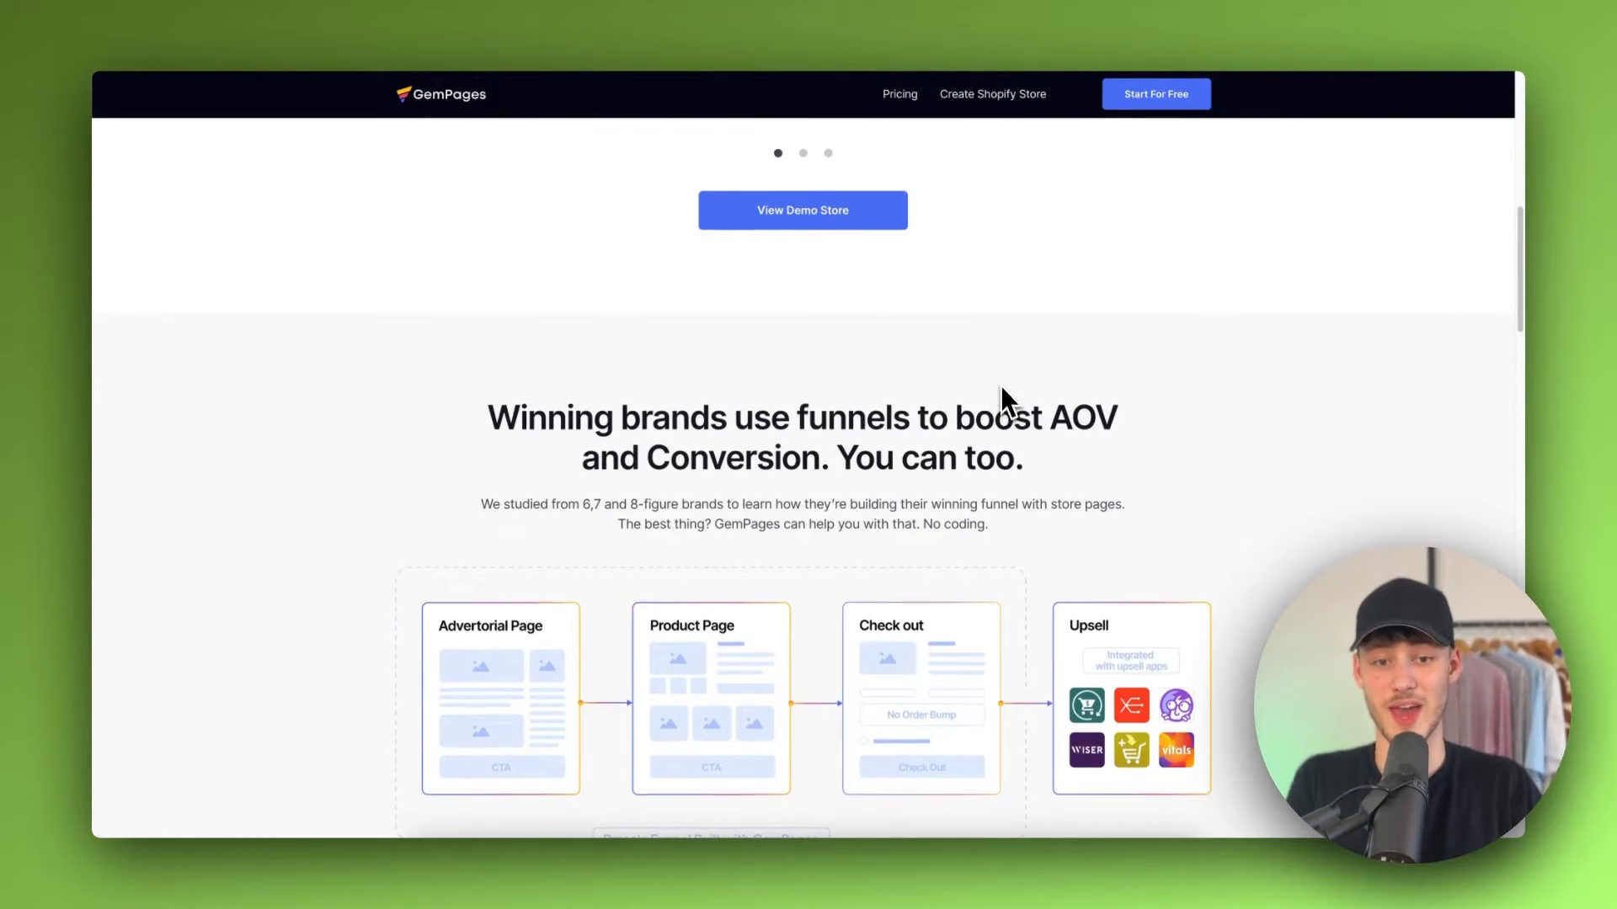
scroll(995, 396, down, 12)
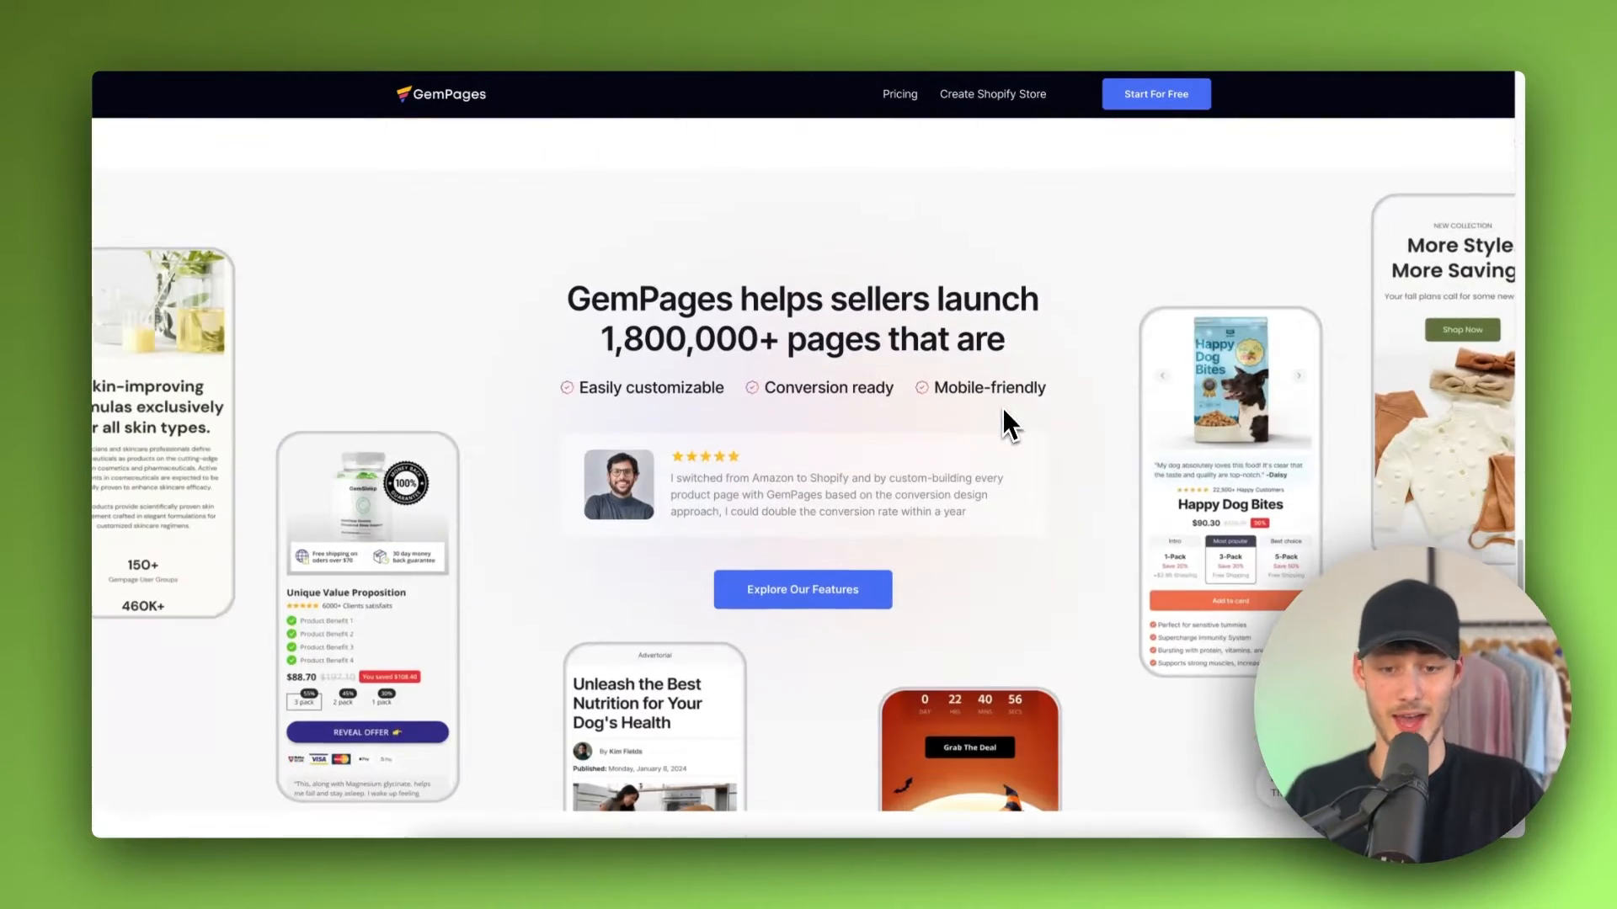
scroll(996, 382, down, 6)
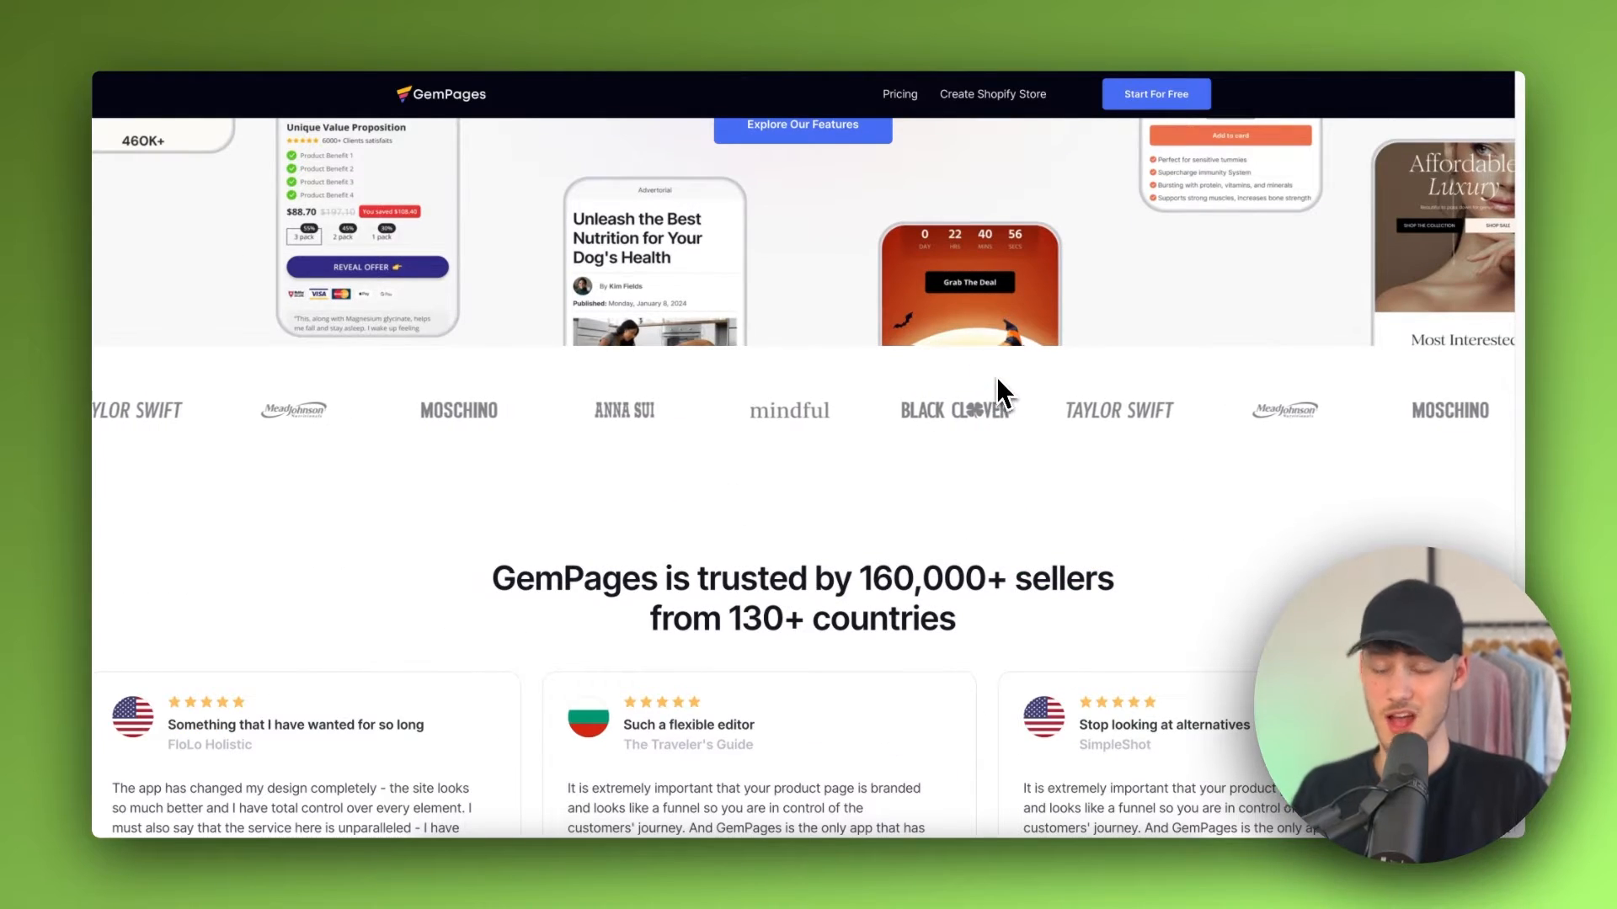
scroll(997, 383, down, 5)
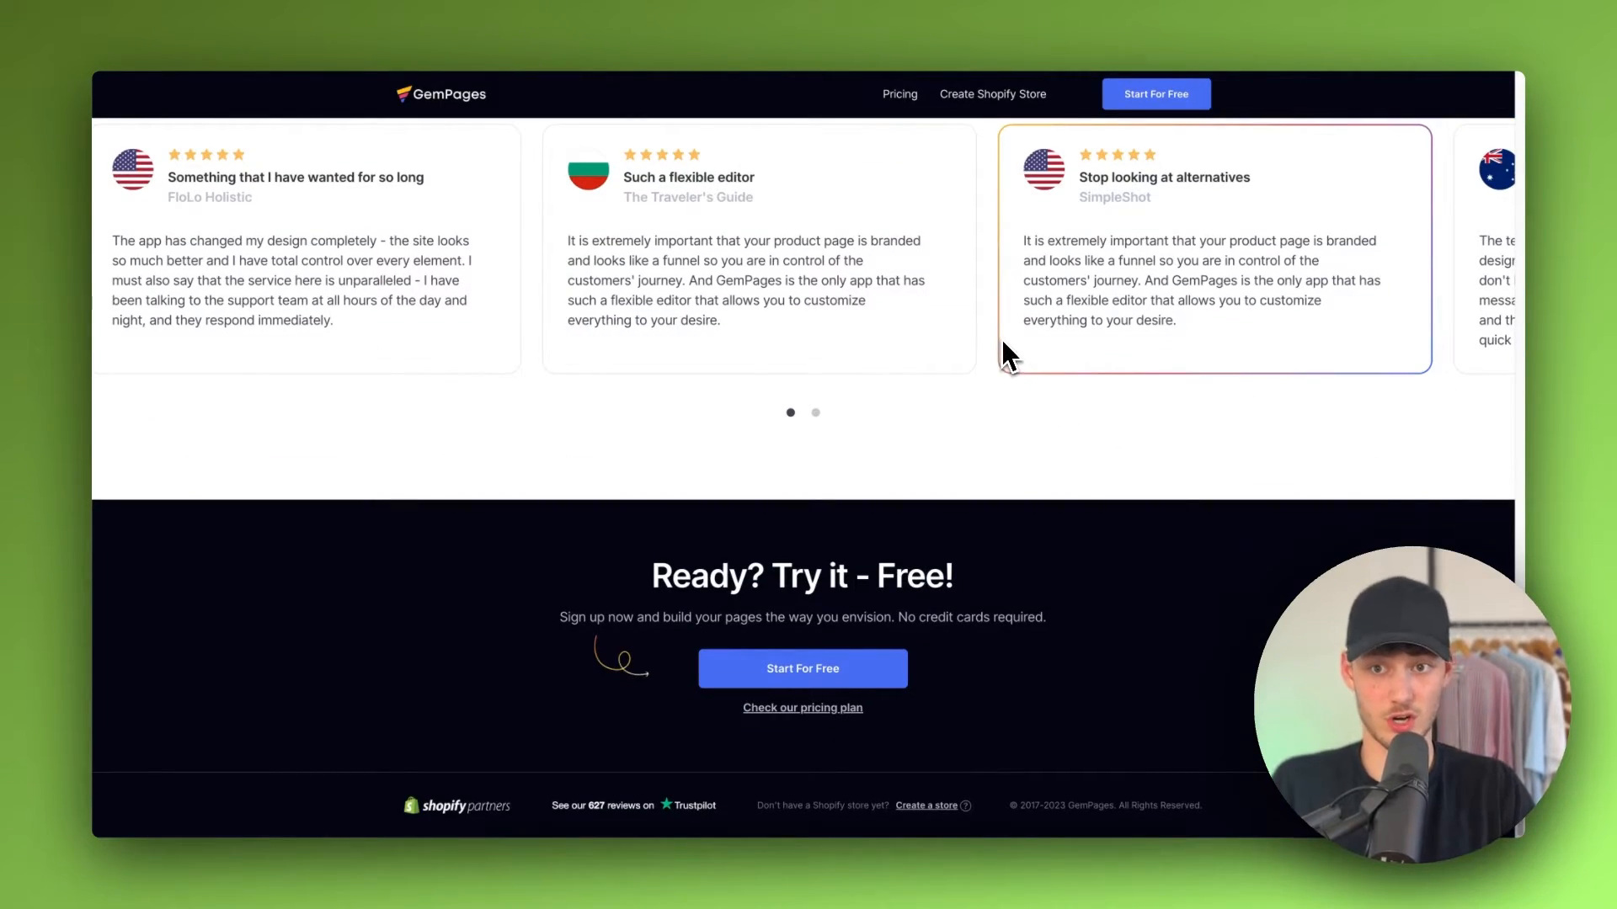
scroll(1002, 340, up, 10)
scroll(1006, 347, up, 5)
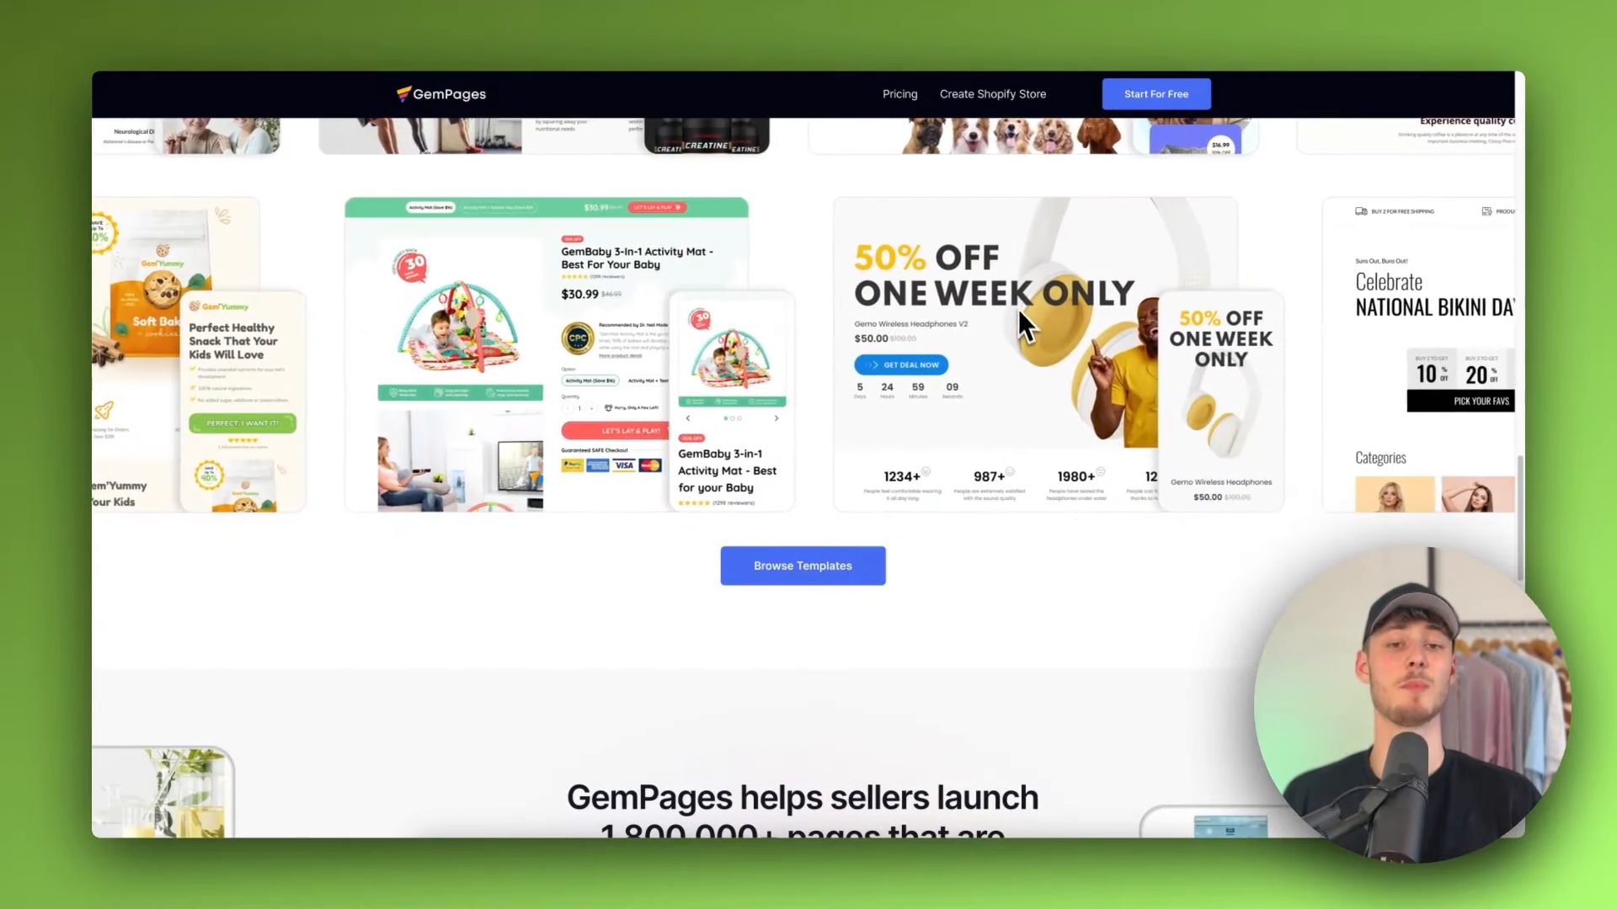
scroll(1014, 327, up, 6)
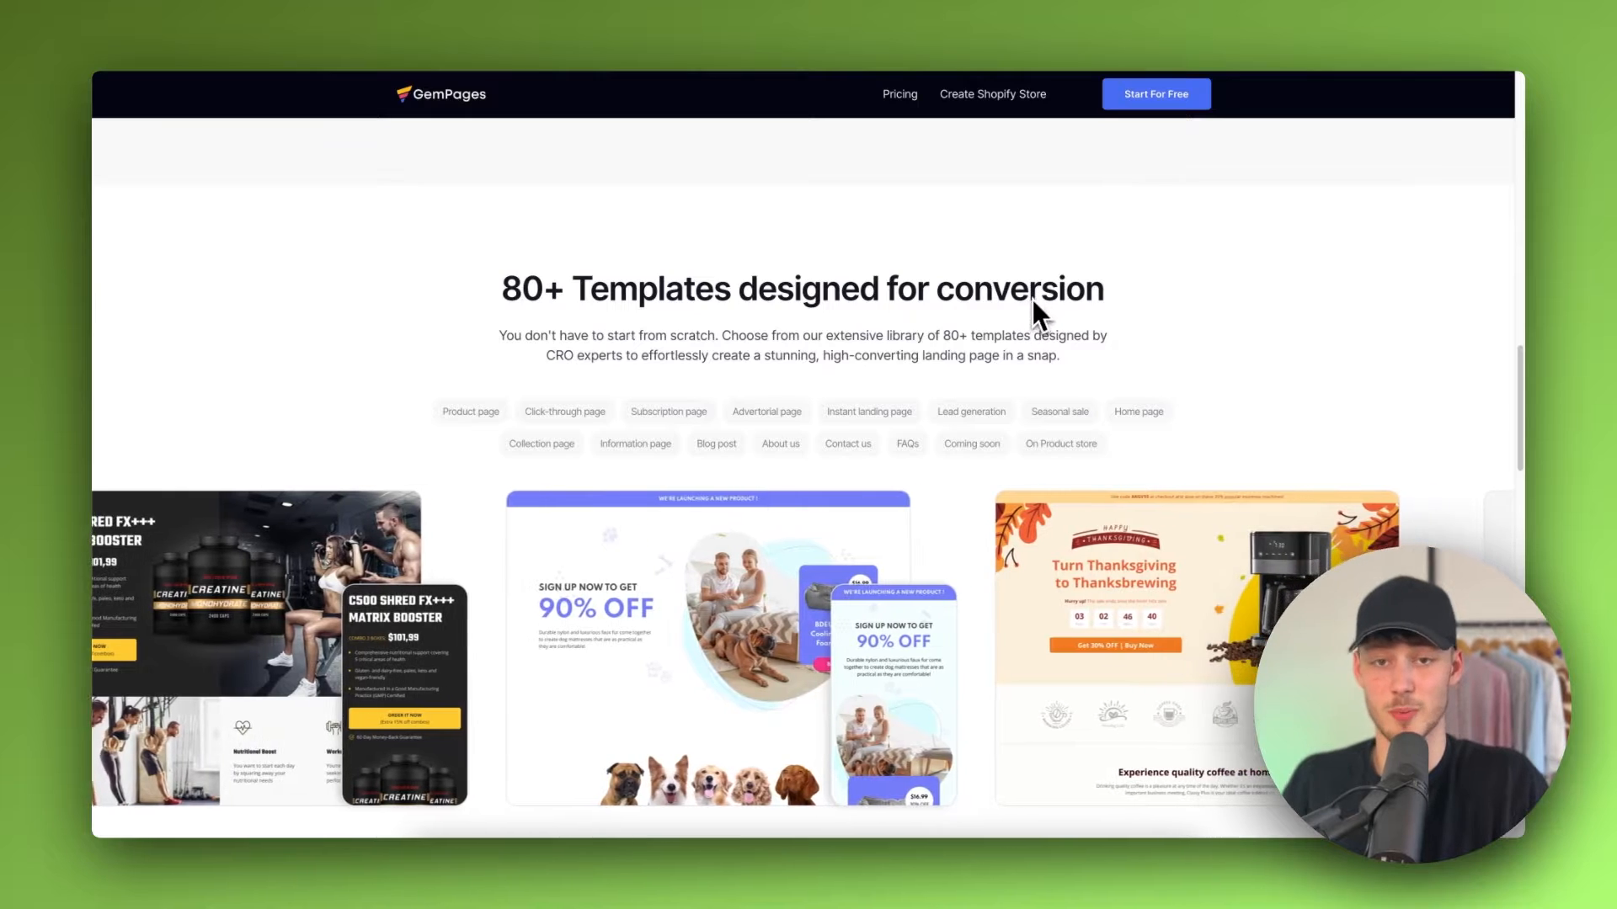
Step: Go to the GemPages Builder dashboard in the store admin and start creating a new page
scroll(1008, 292, up, 8)
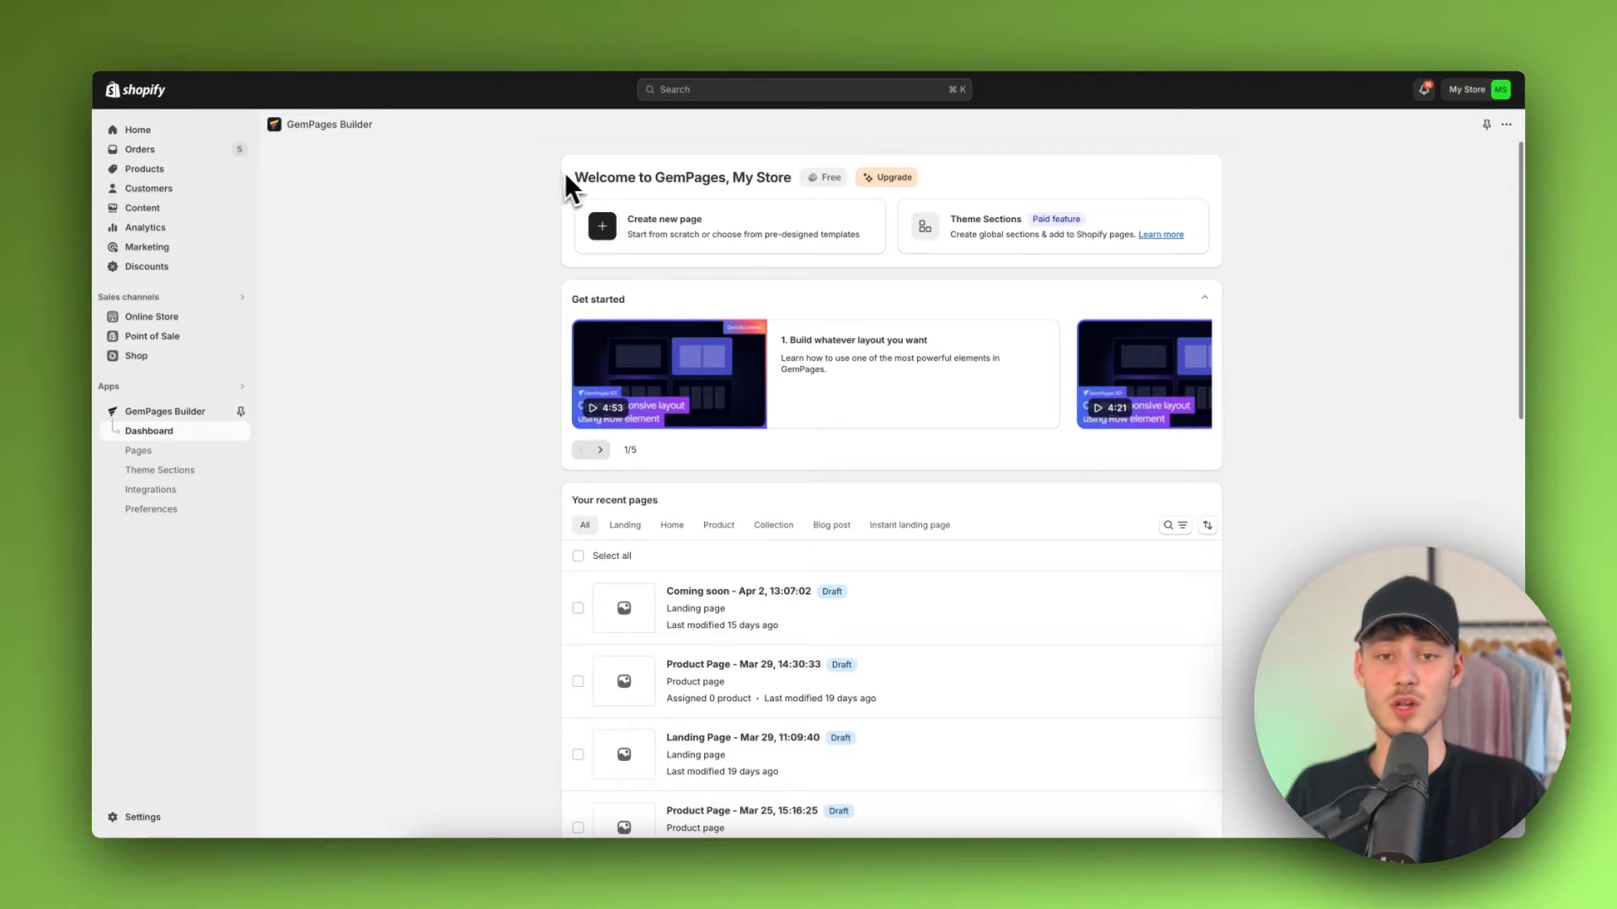
drag(565, 175, 800, 163)
click(784, 161)
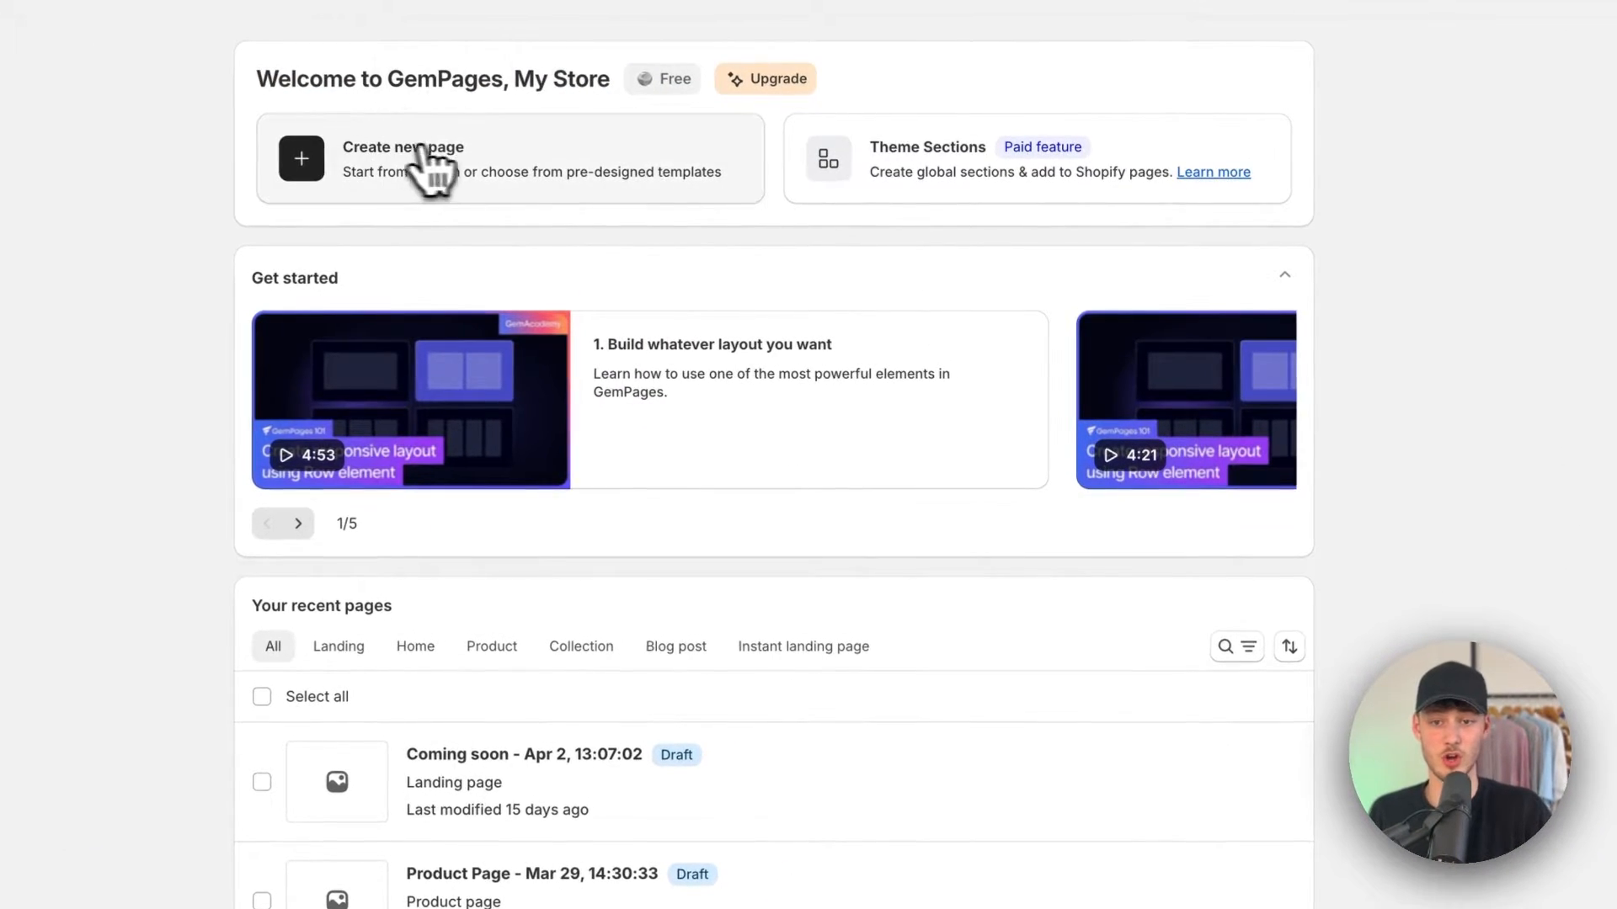
click(425, 151)
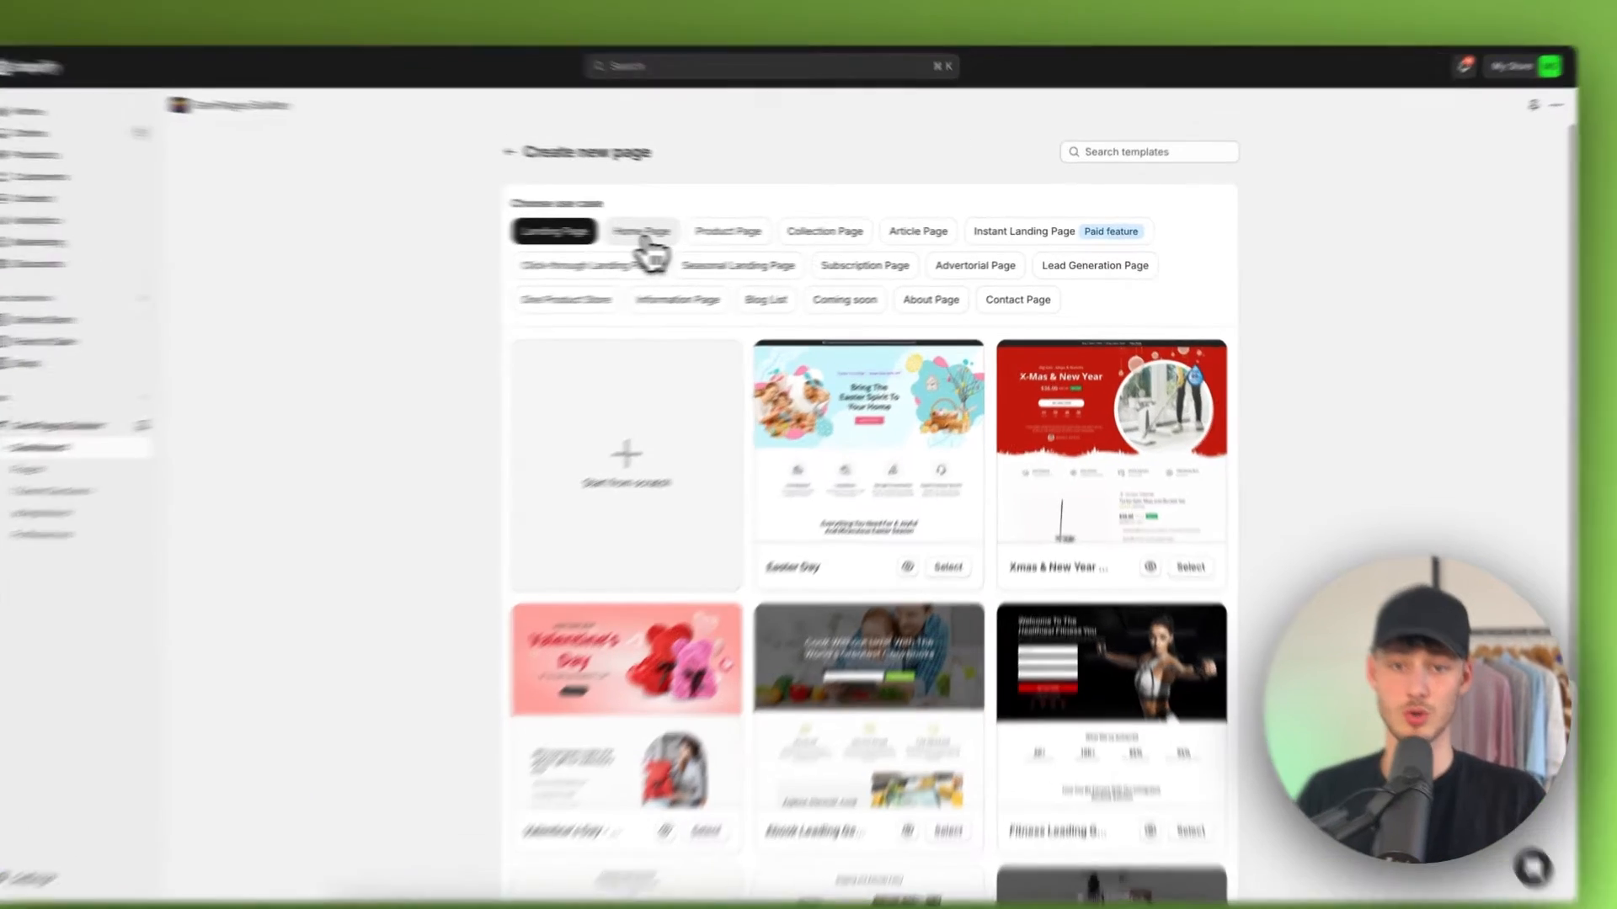
Step: Browse the Home, Product, Article and Landing Page template categories and preview the Ebook Leading Generation template
click(698, 241)
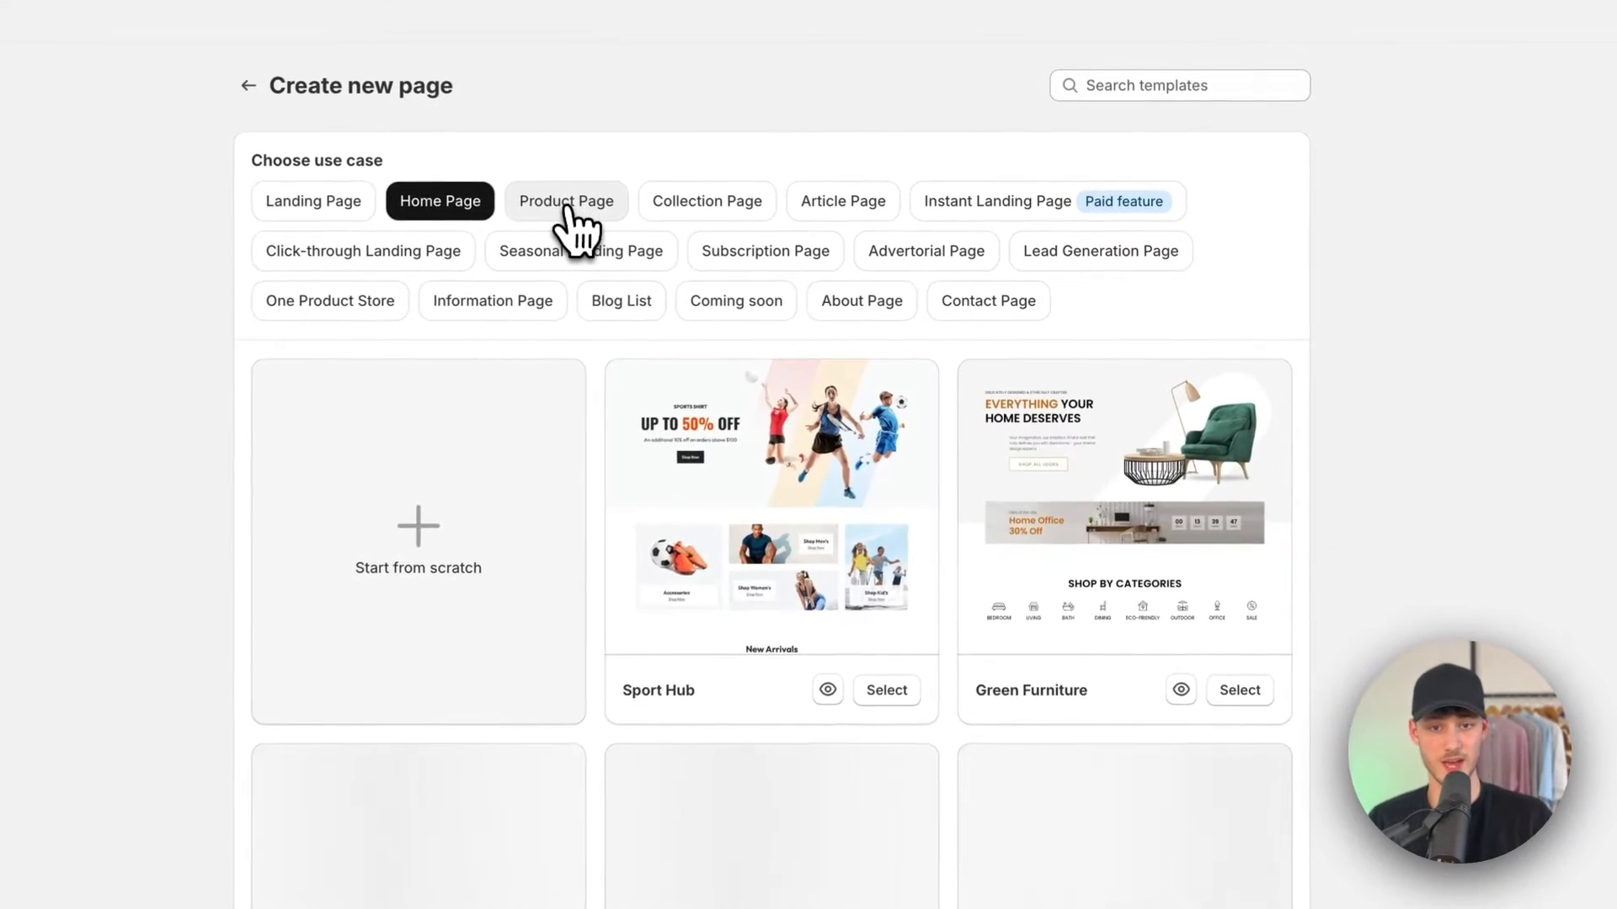
click(572, 226)
click(739, 224)
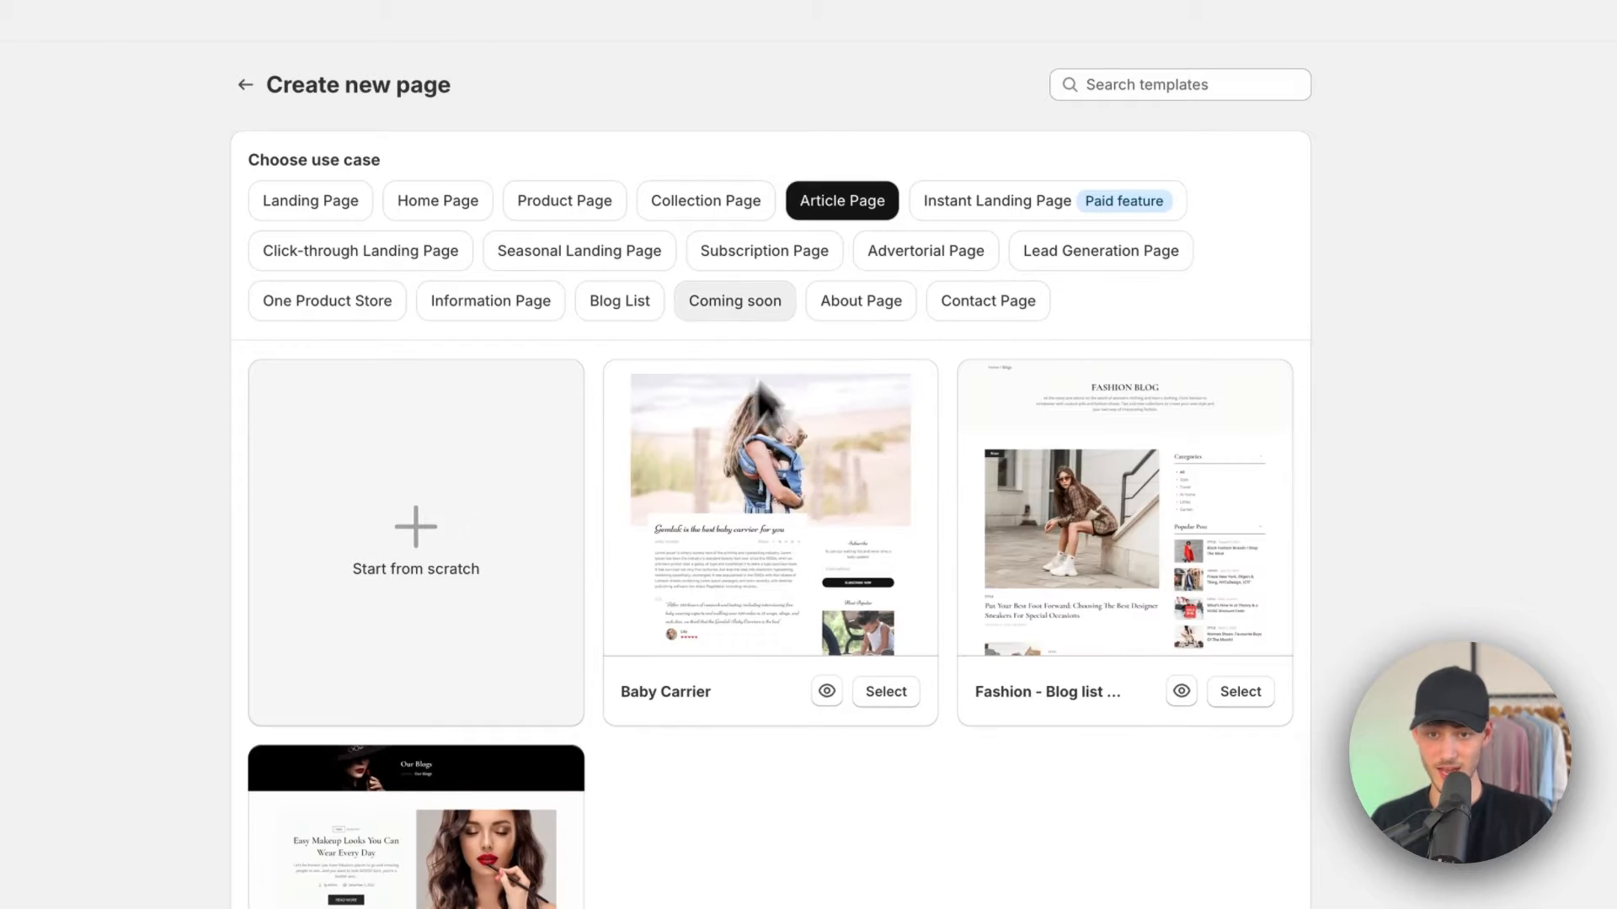
click(324, 224)
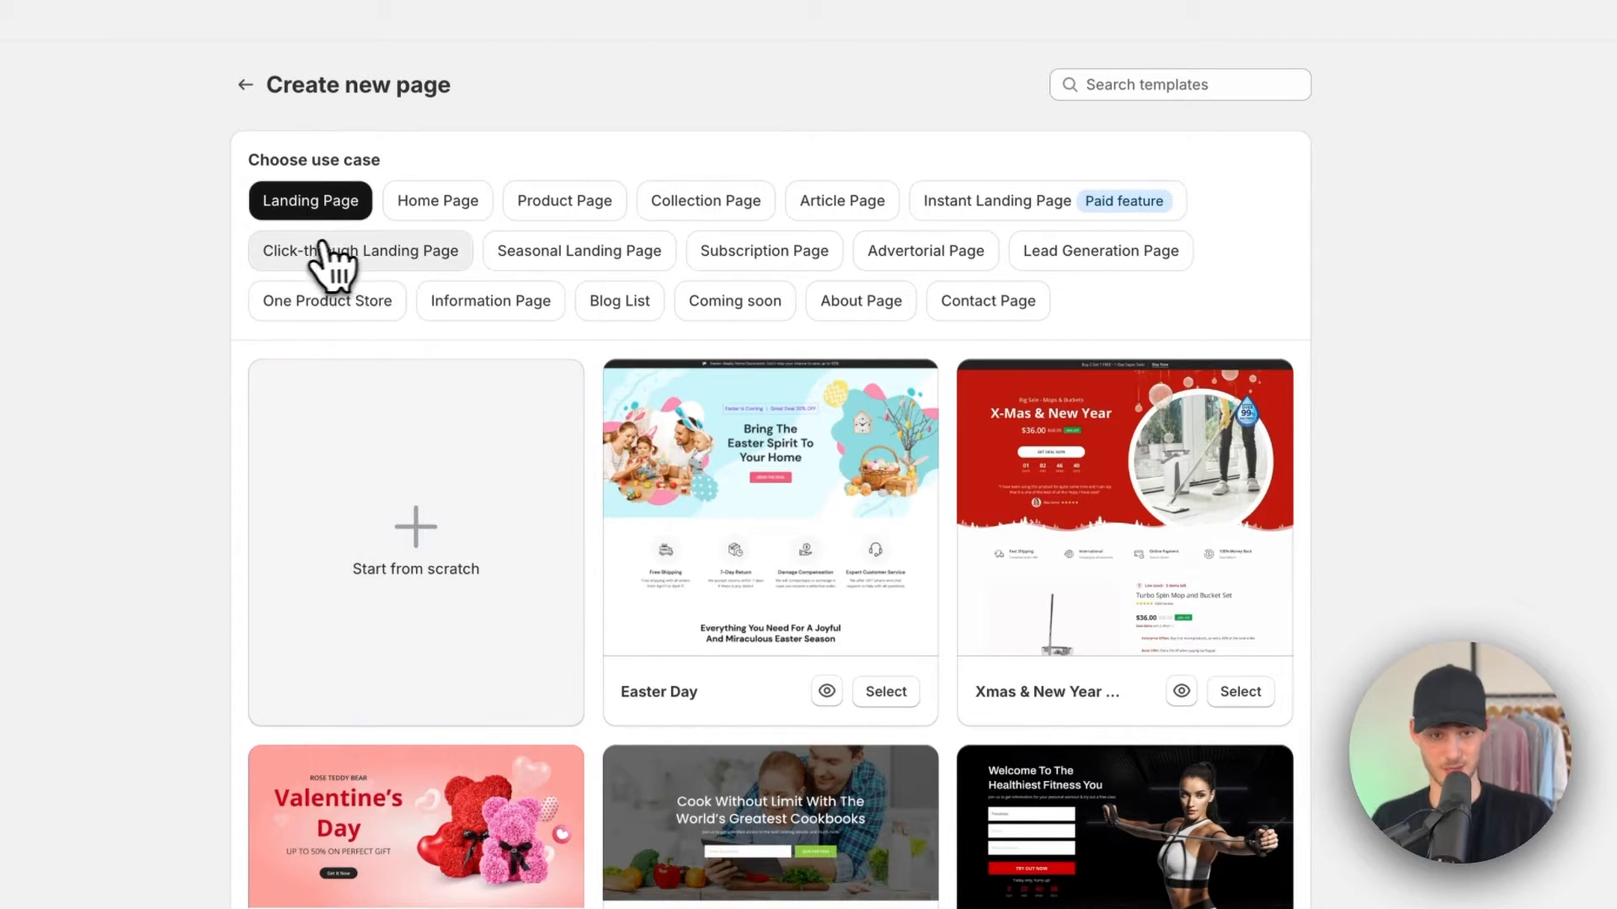
scroll(517, 452, down, 5)
scroll(534, 469, up, 2)
scroll(541, 487, down, 2)
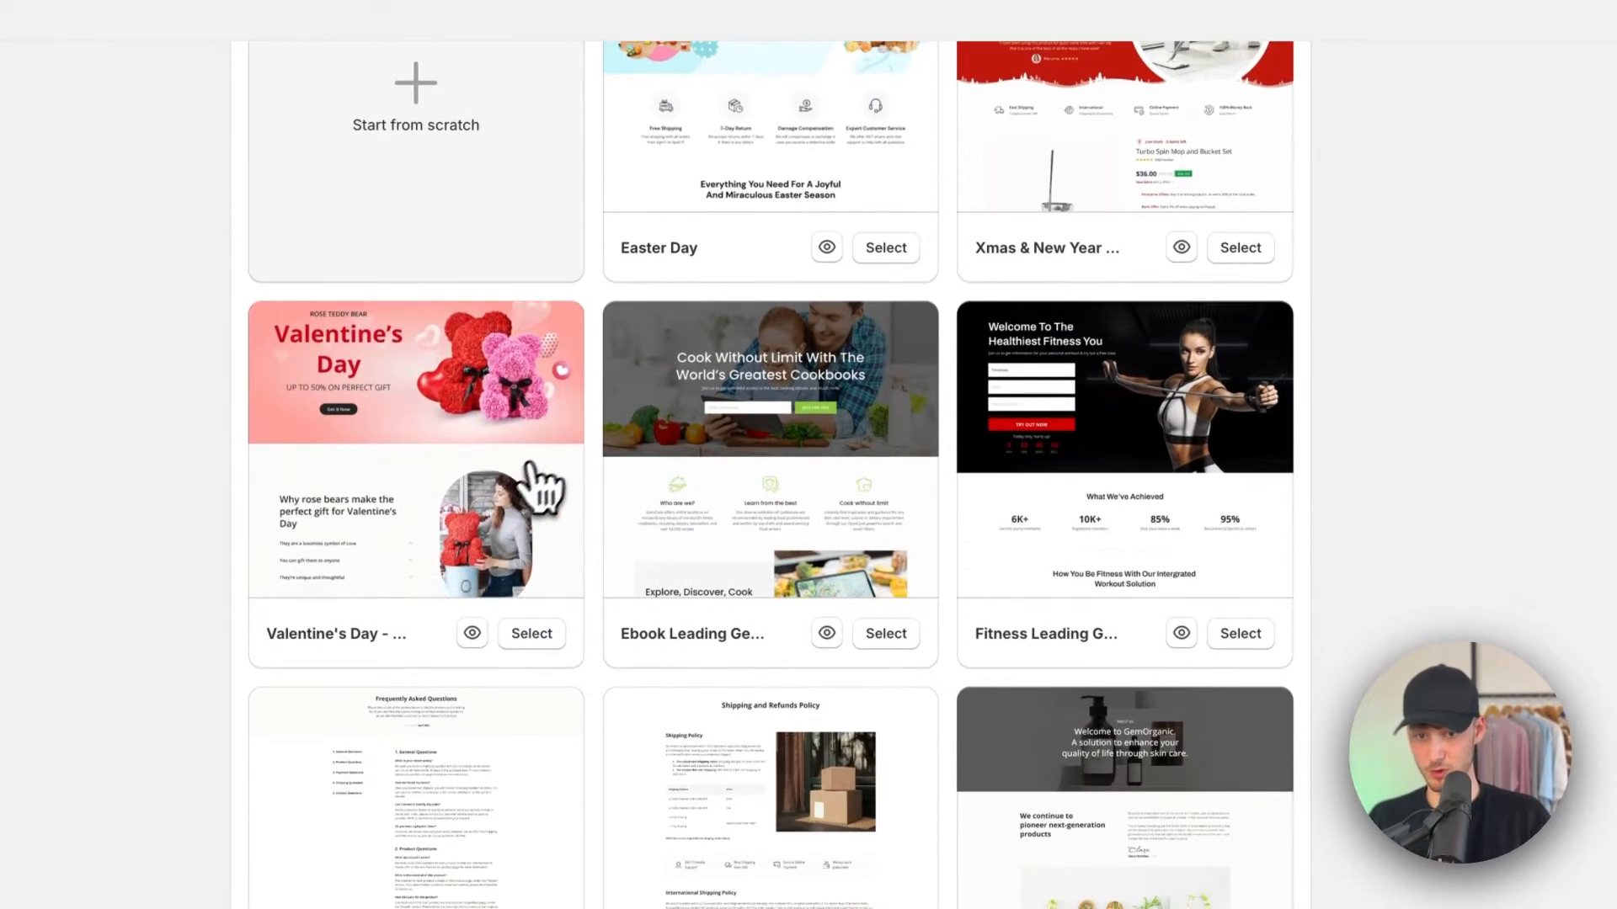
click(827, 633)
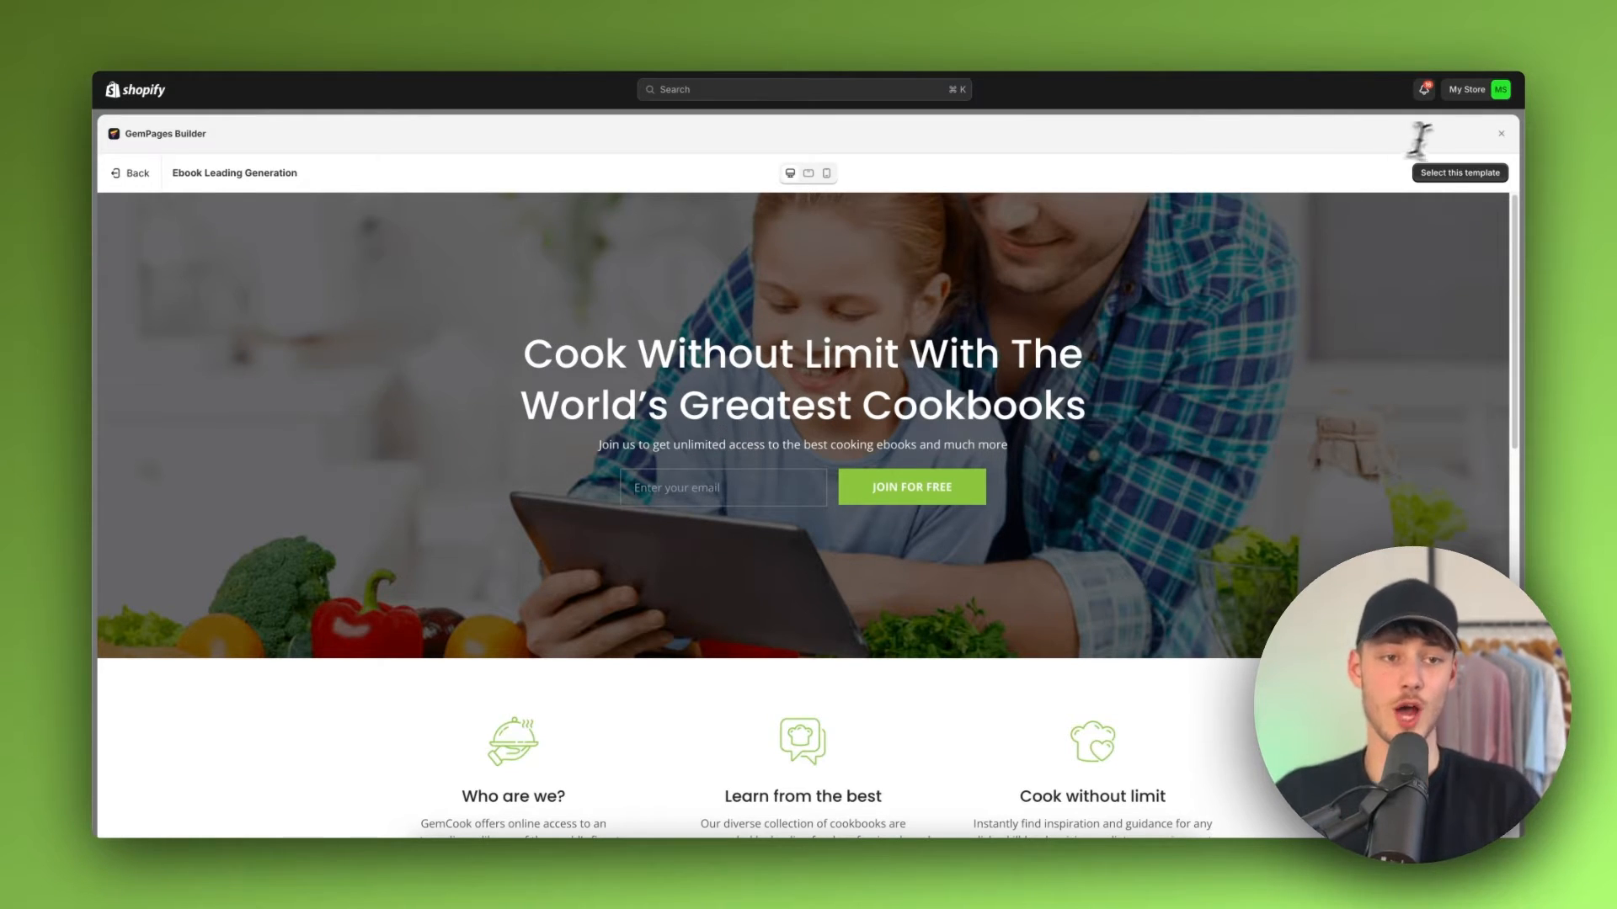
click(1497, 135)
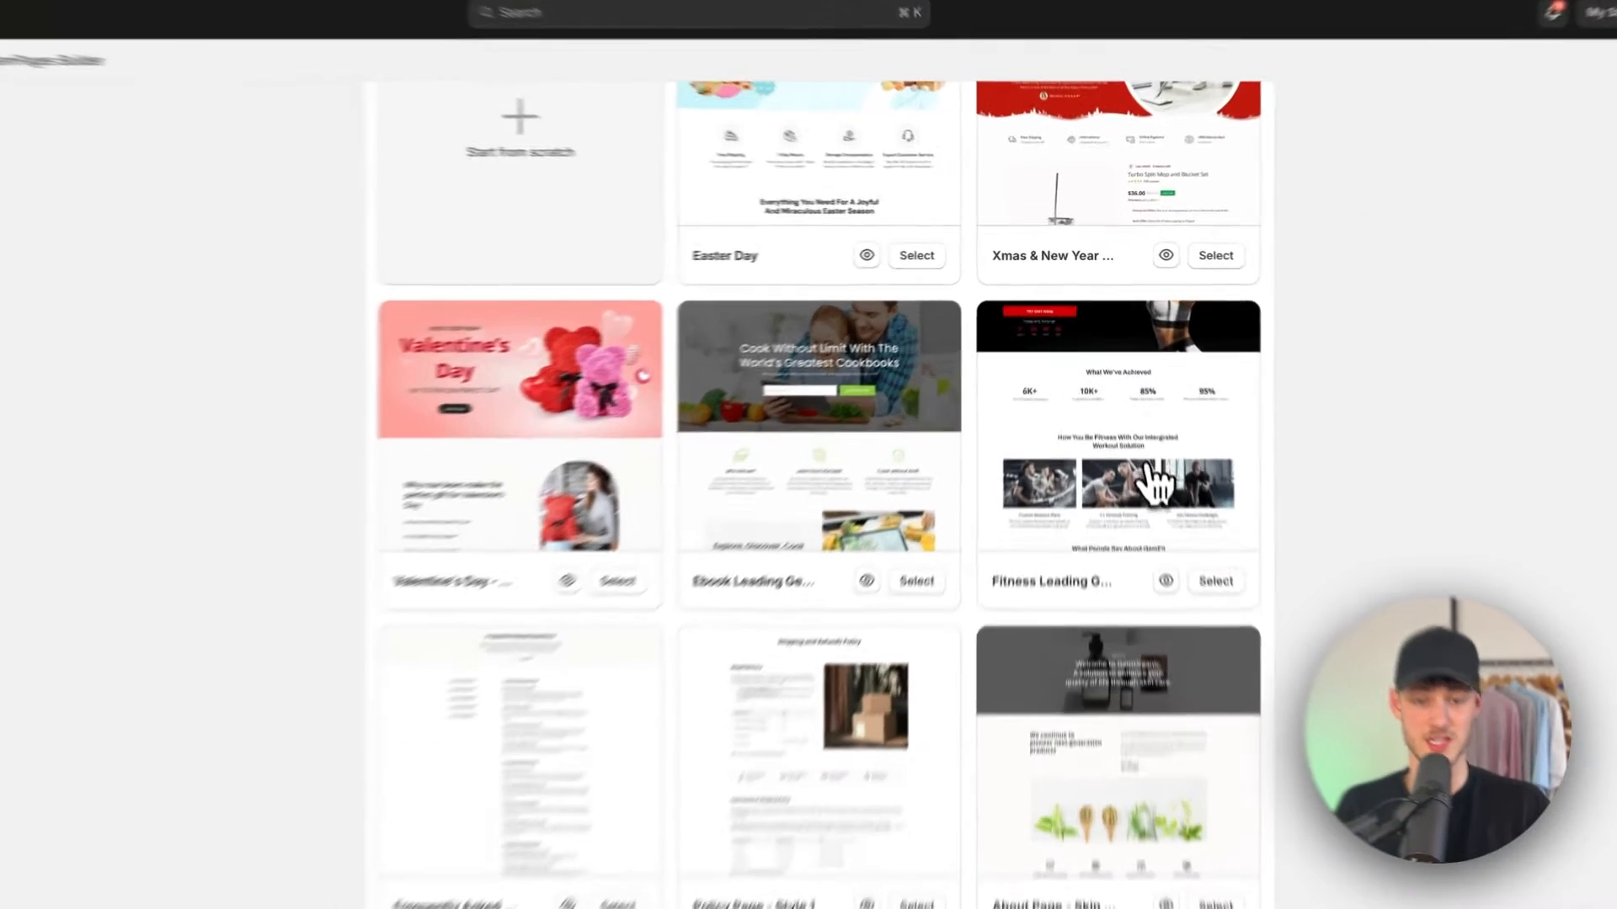
Step: Browse the Product Page and Collection Page template categories
scroll(1212, 463, up, 5)
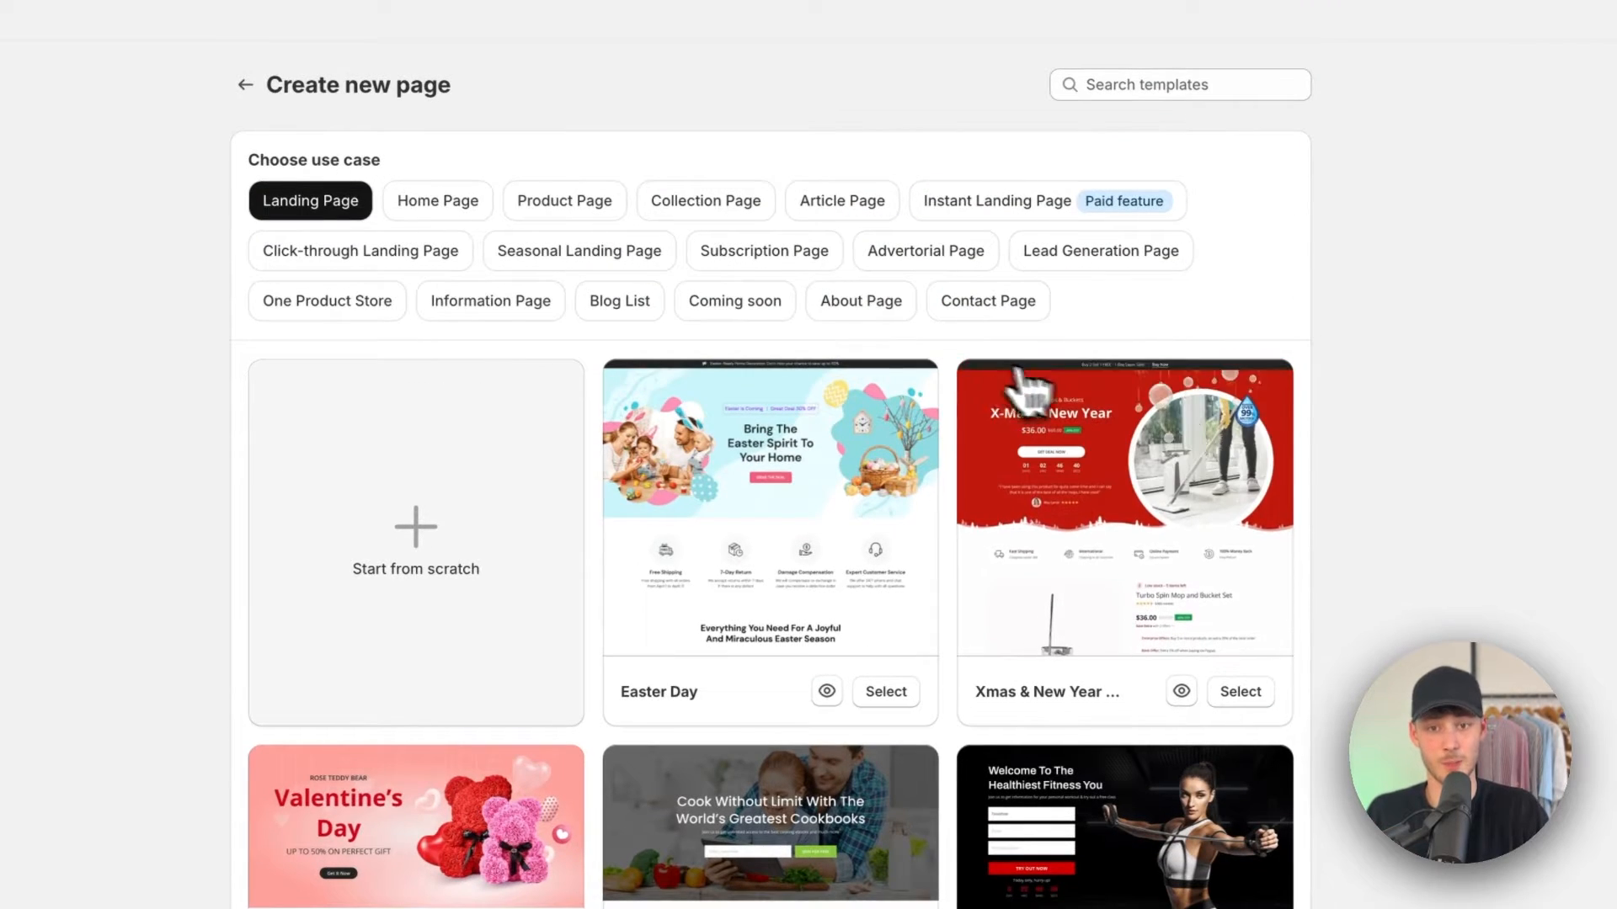
click(573, 217)
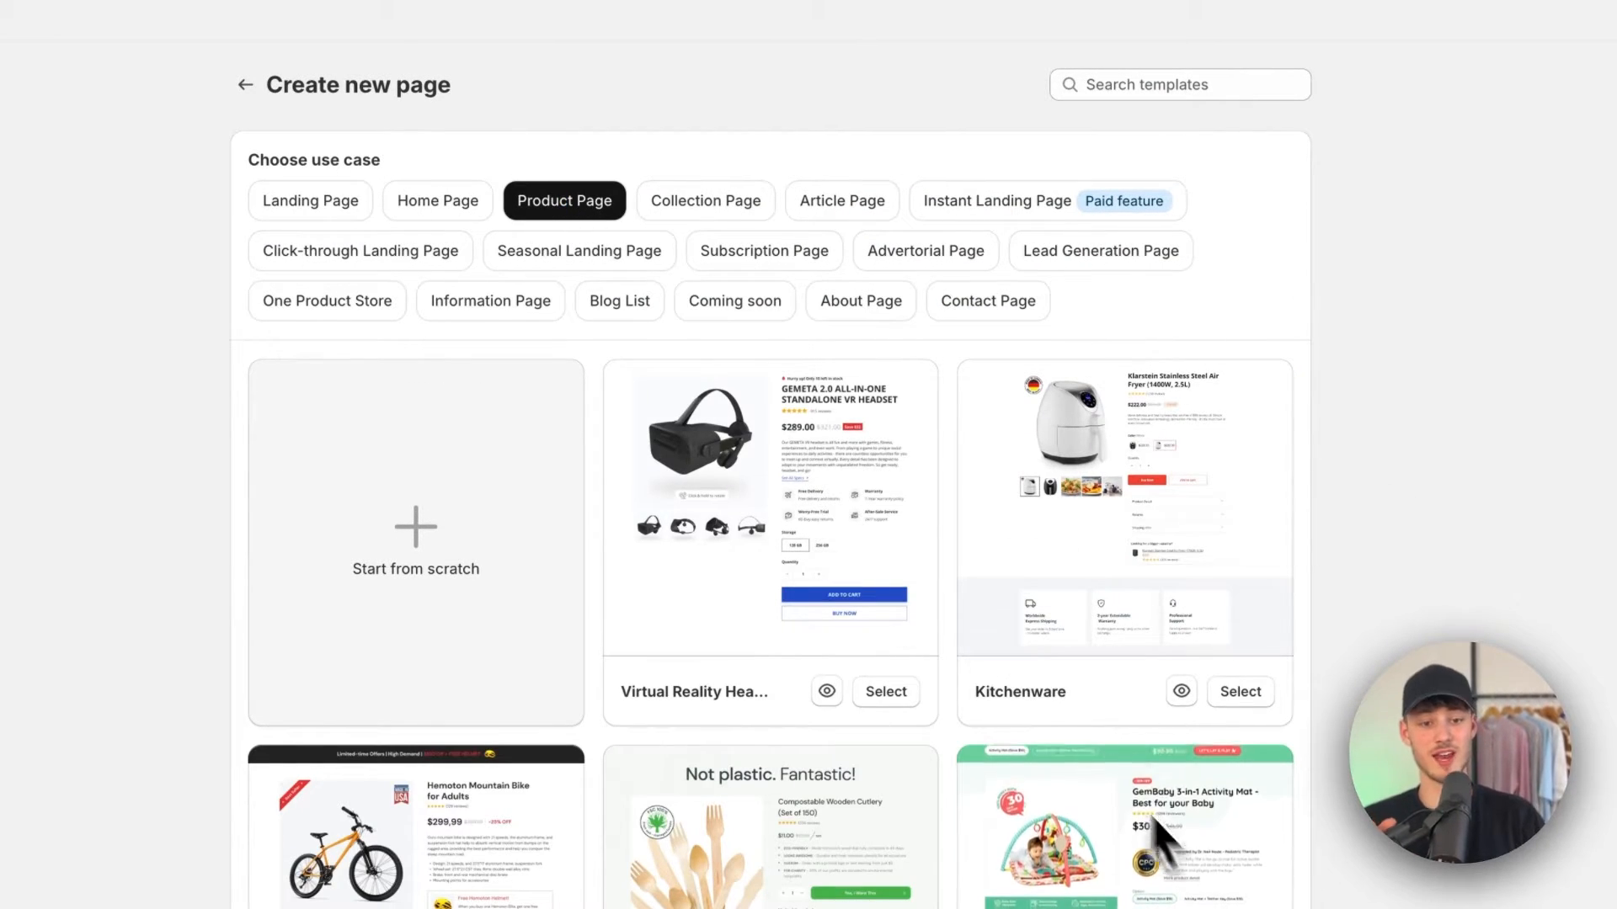
scroll(1170, 842, down, 5)
scroll(1213, 598, up, 5)
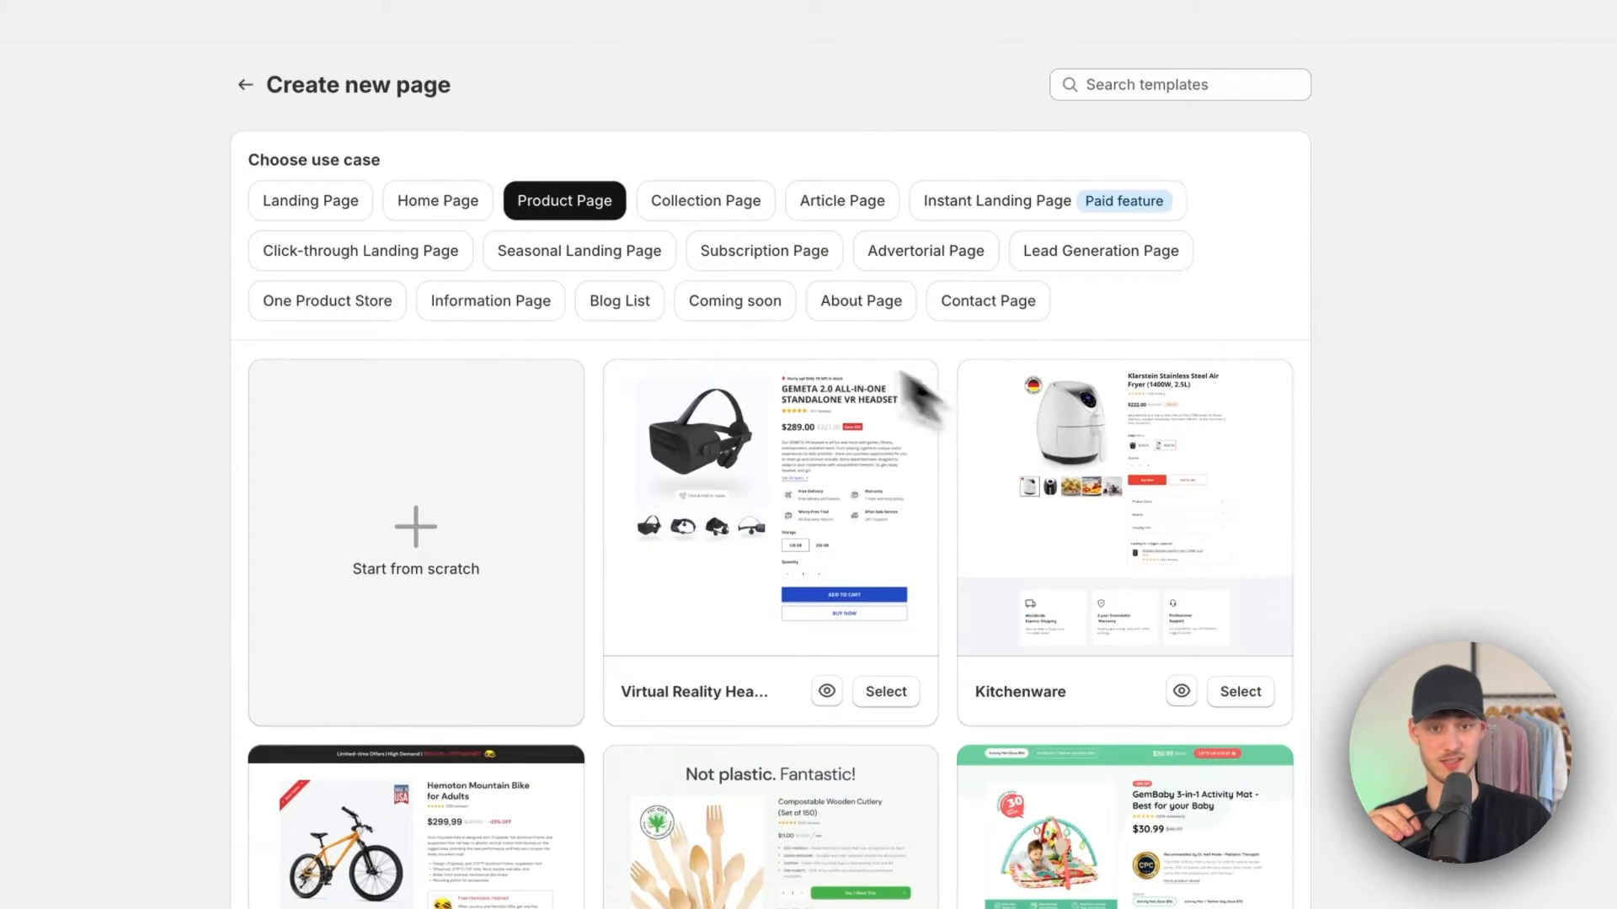
click(747, 221)
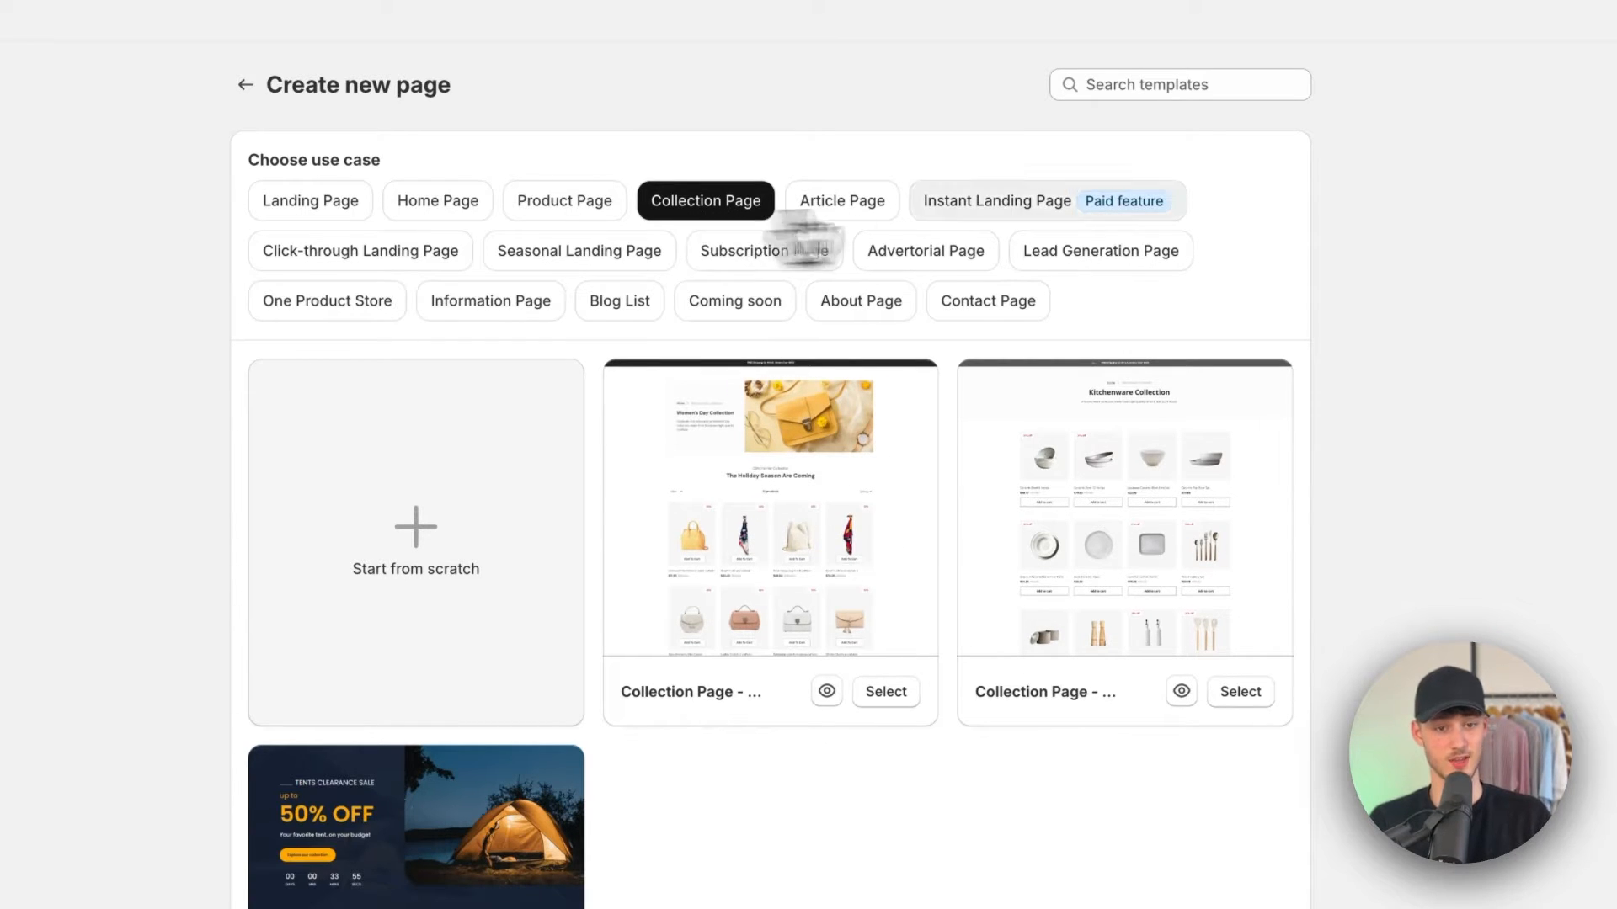
scroll(890, 735, down, 1)
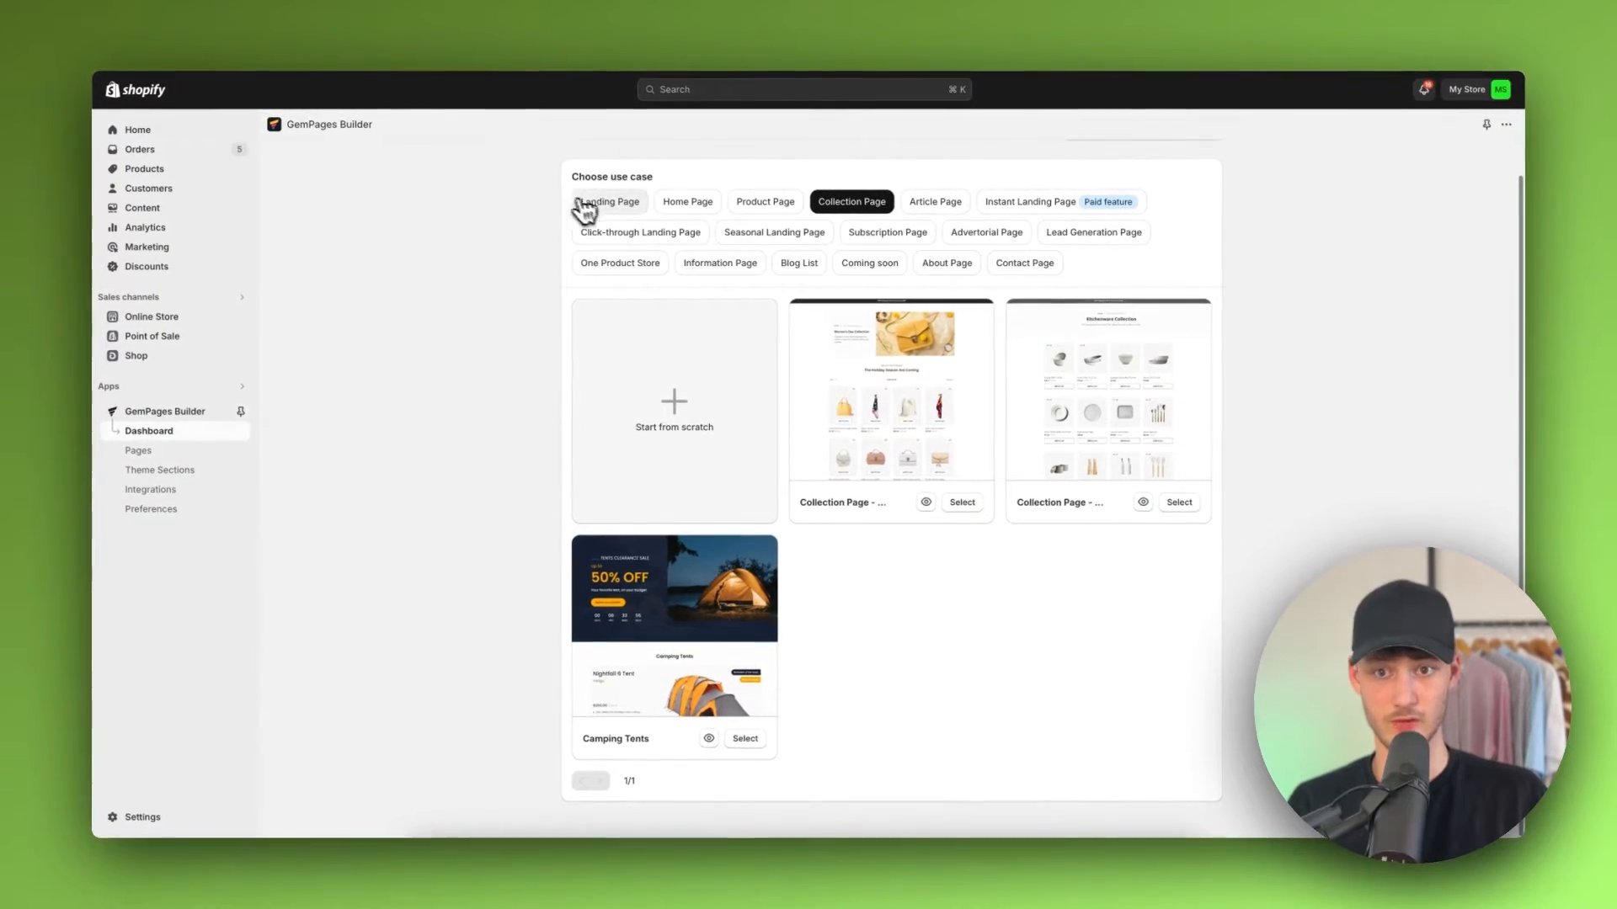
Step: Choose the Landing Page use case and start a new page from scratch
click(613, 204)
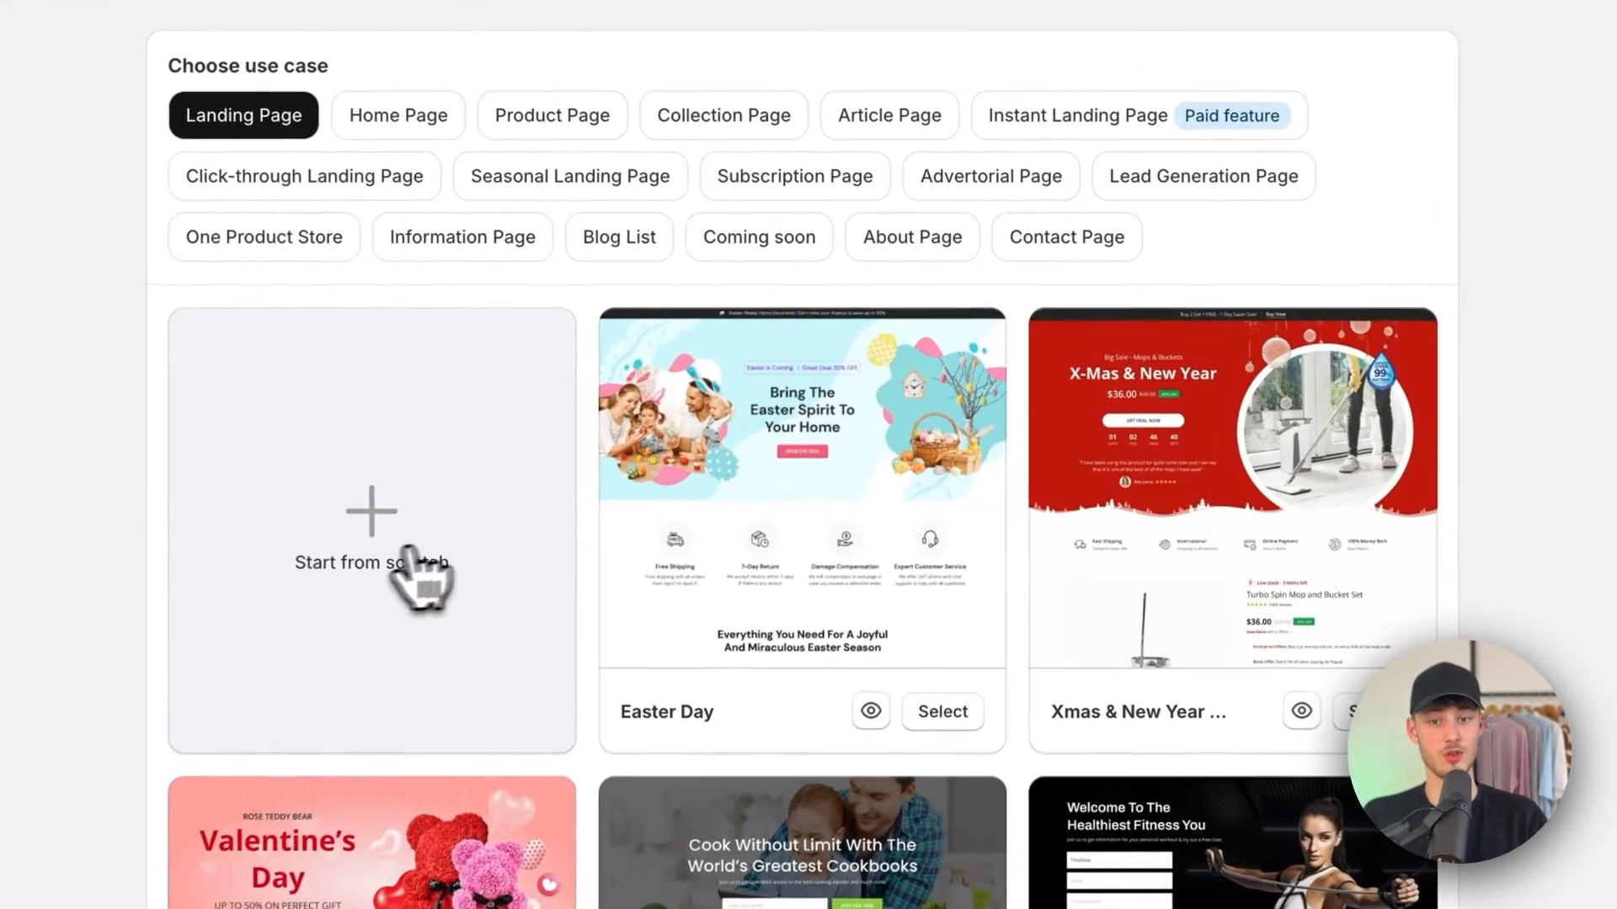
click(417, 501)
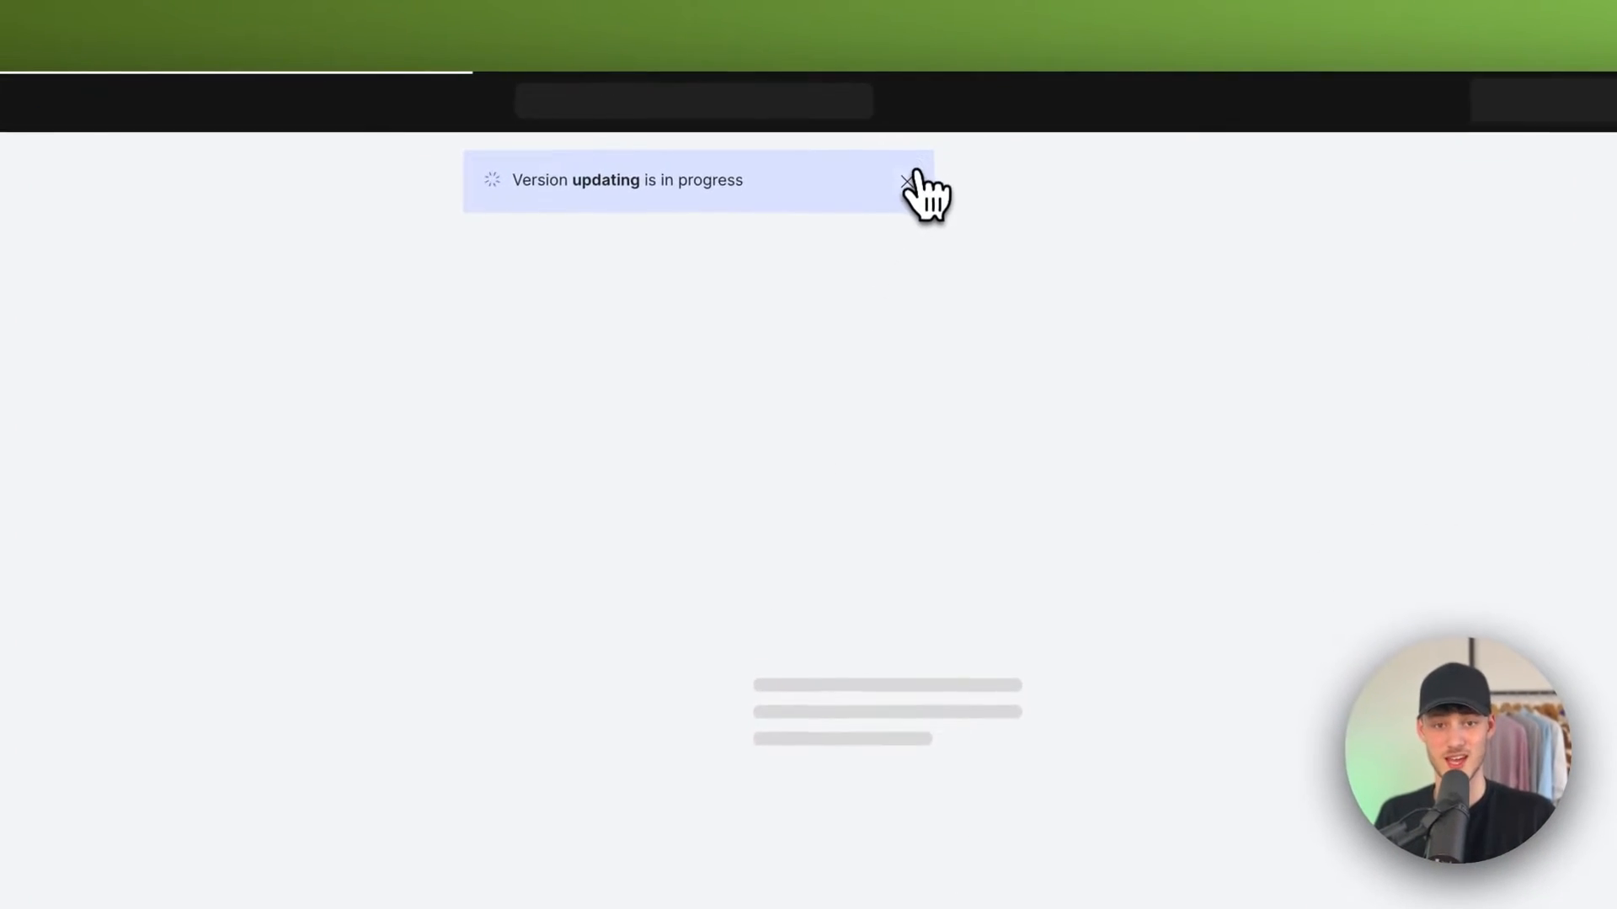
click(937, 140)
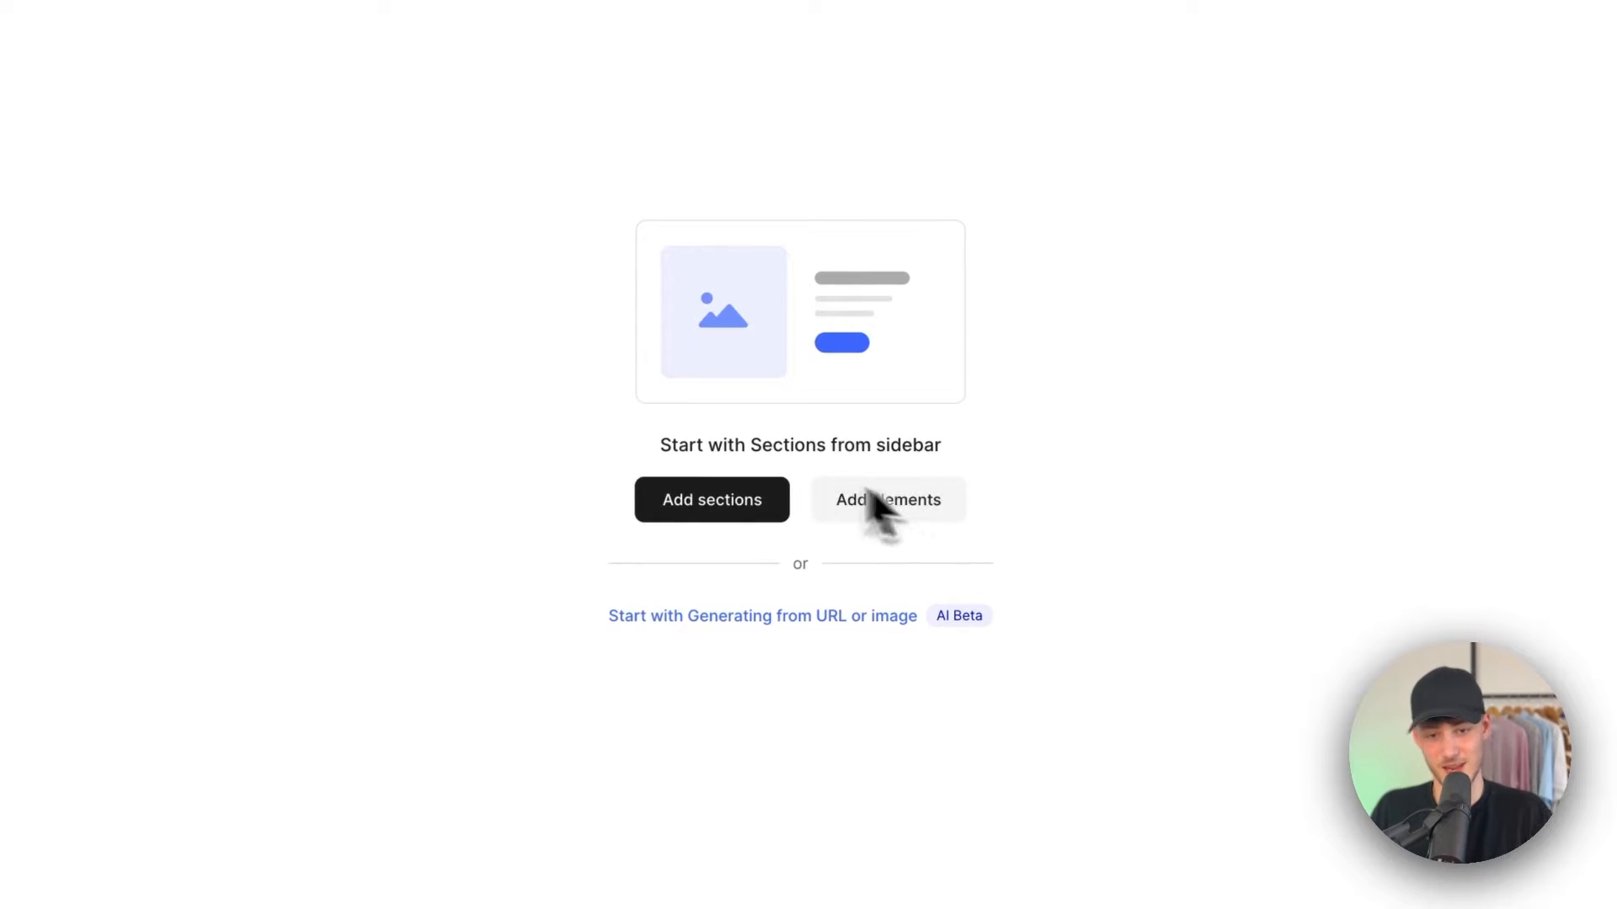
Step: Add a Hero Section with the 'Enjoy 20% OFF with Ecom New Collection' banner to the blank page
click(728, 514)
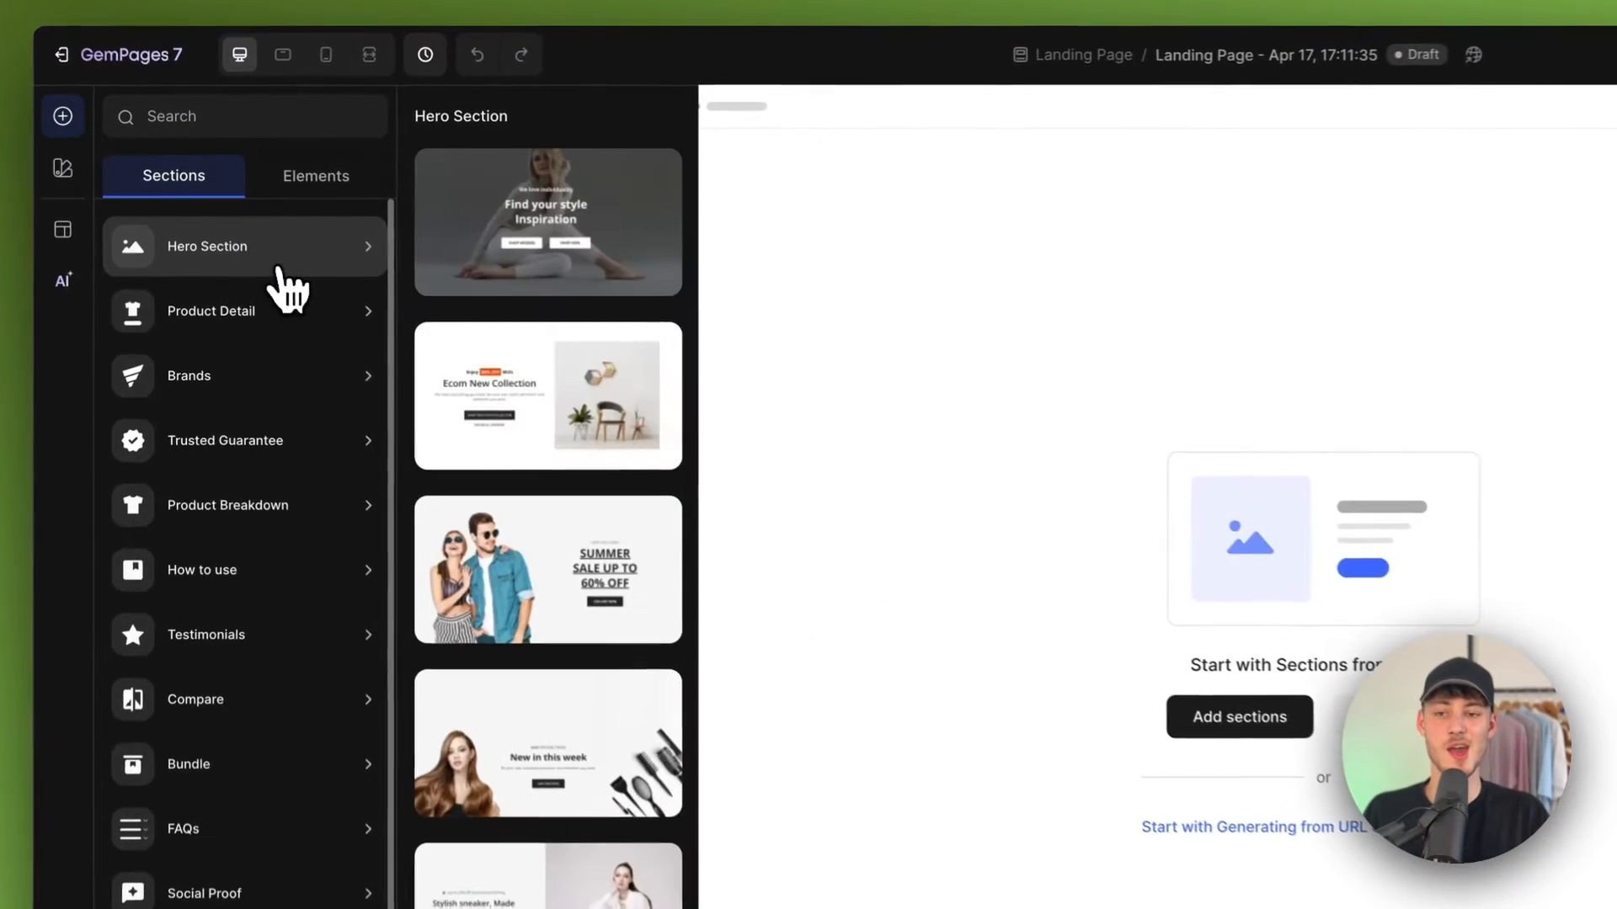
click(277, 308)
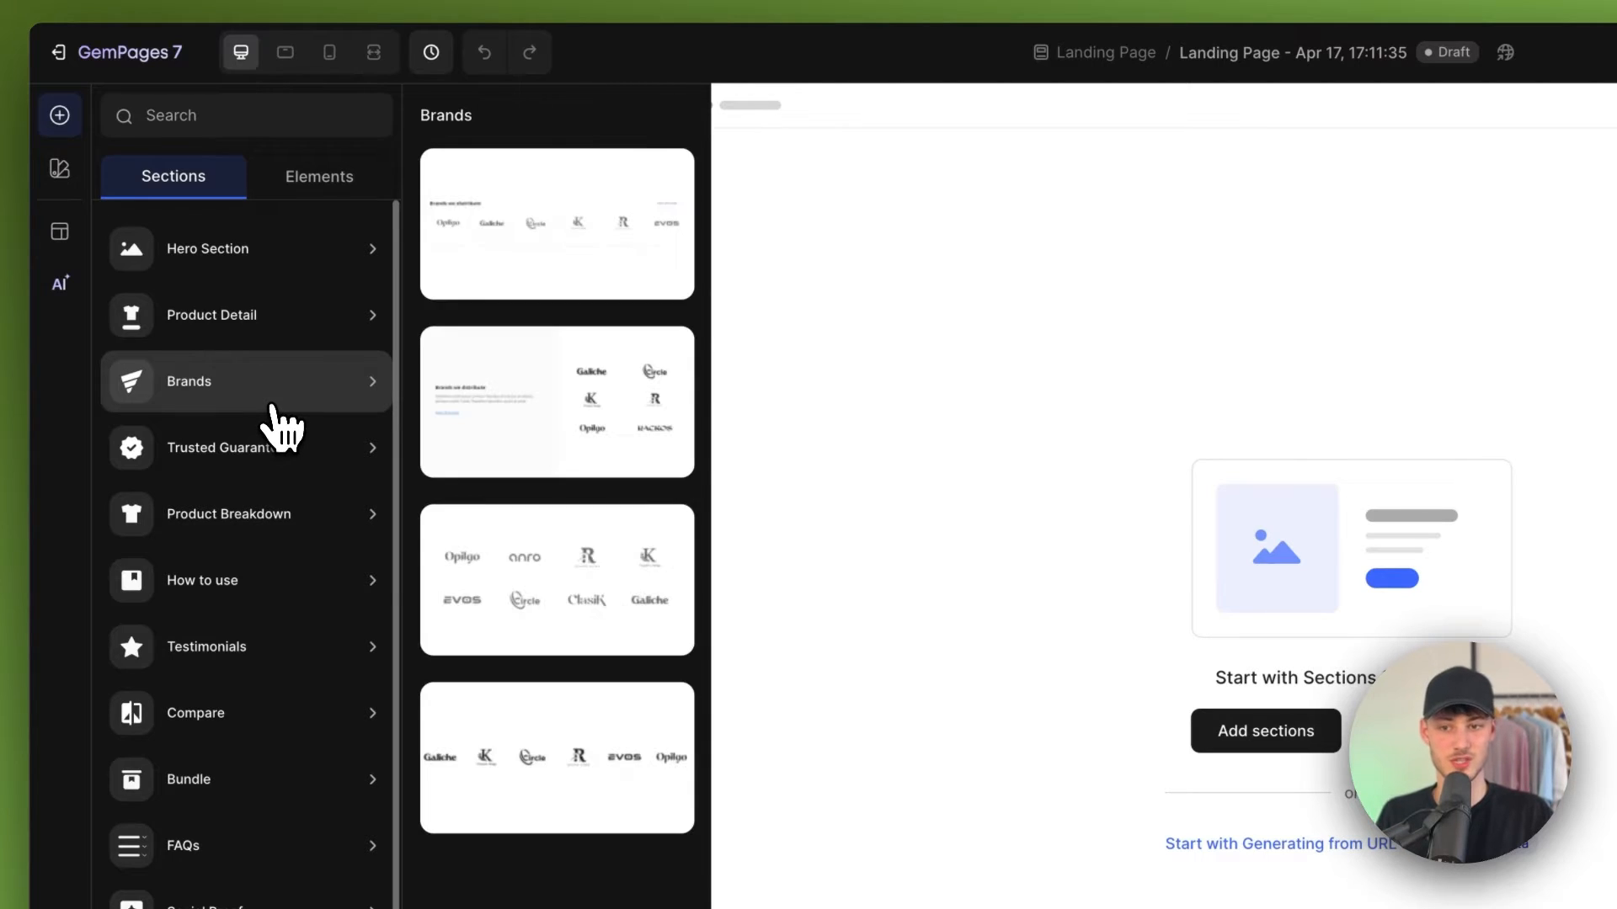
mouse_move(271, 416)
mouse_move(288, 263)
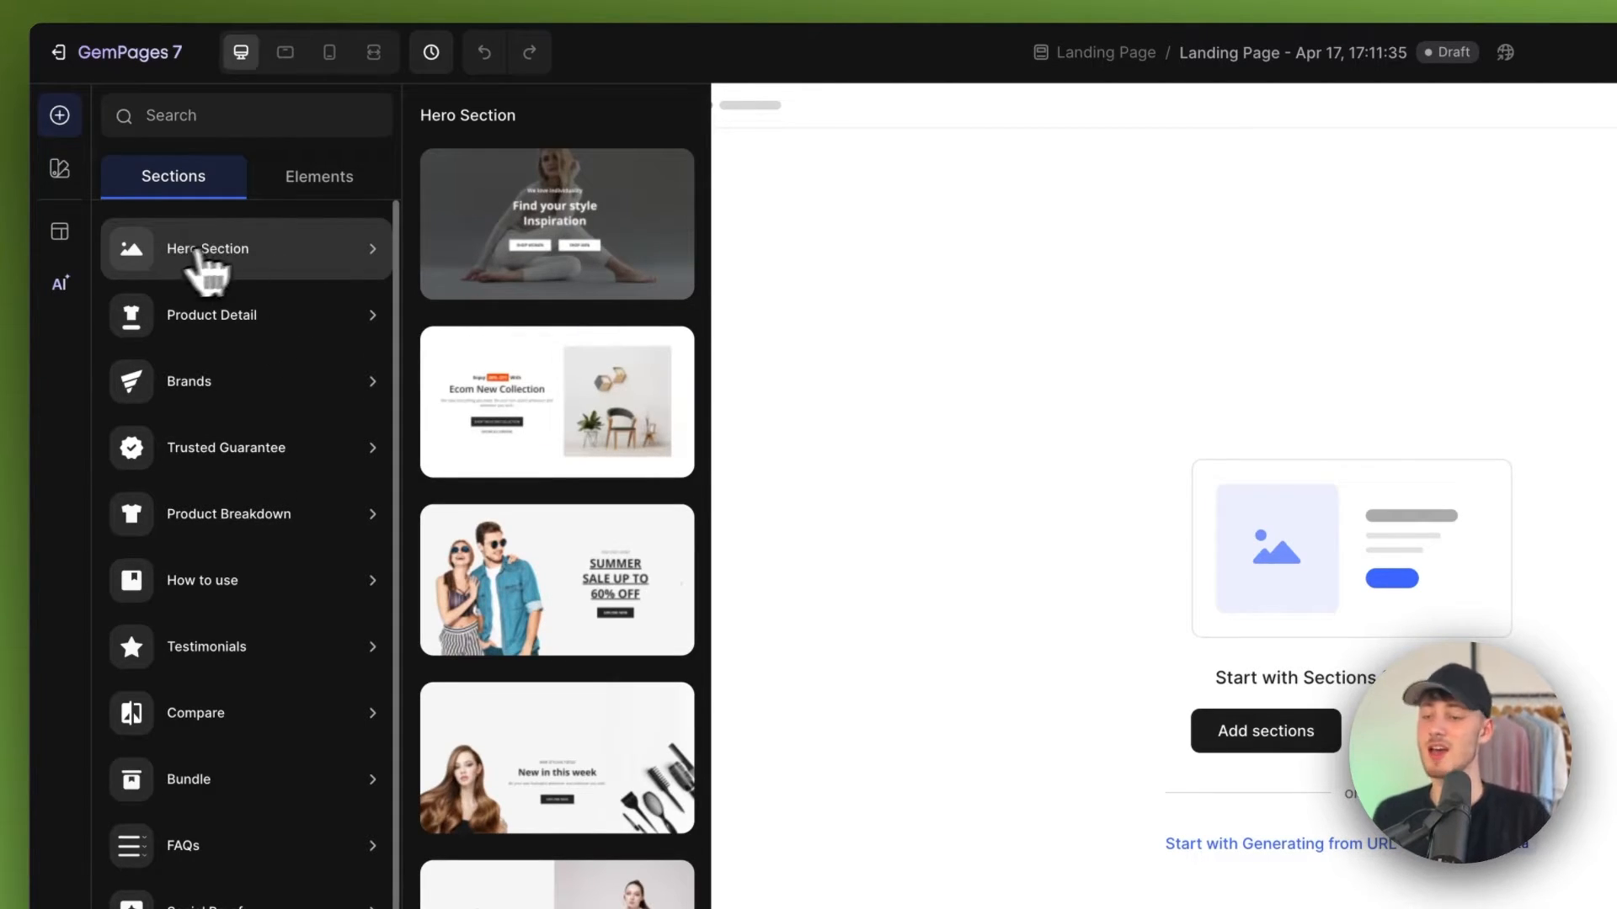
scroll(505, 472, down, 10)
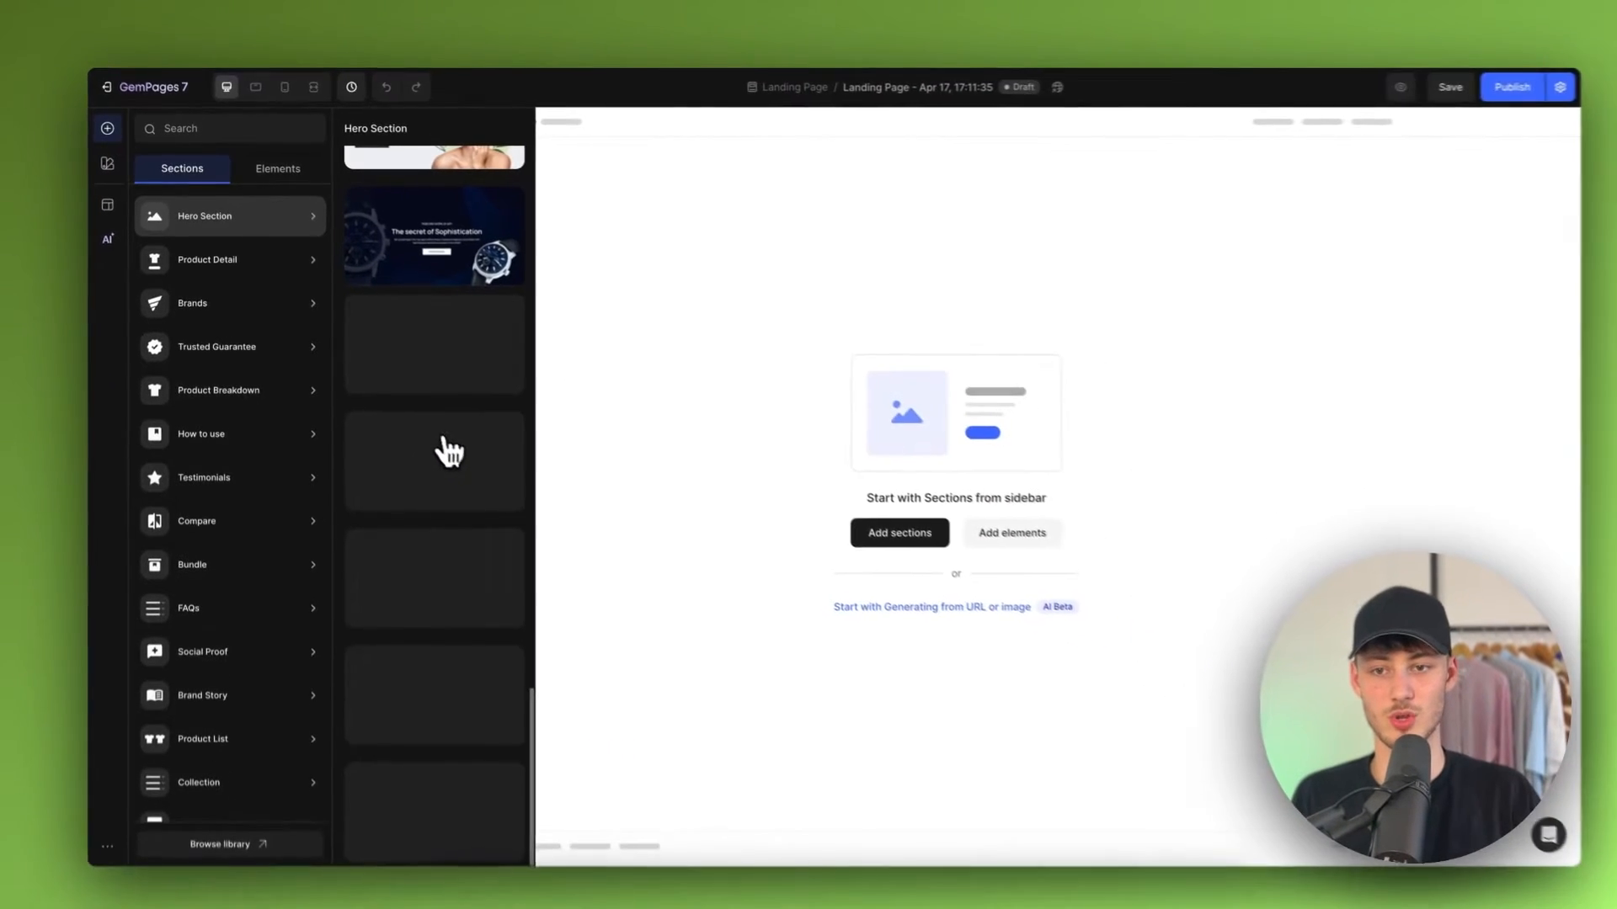
scroll(438, 412, down, 2)
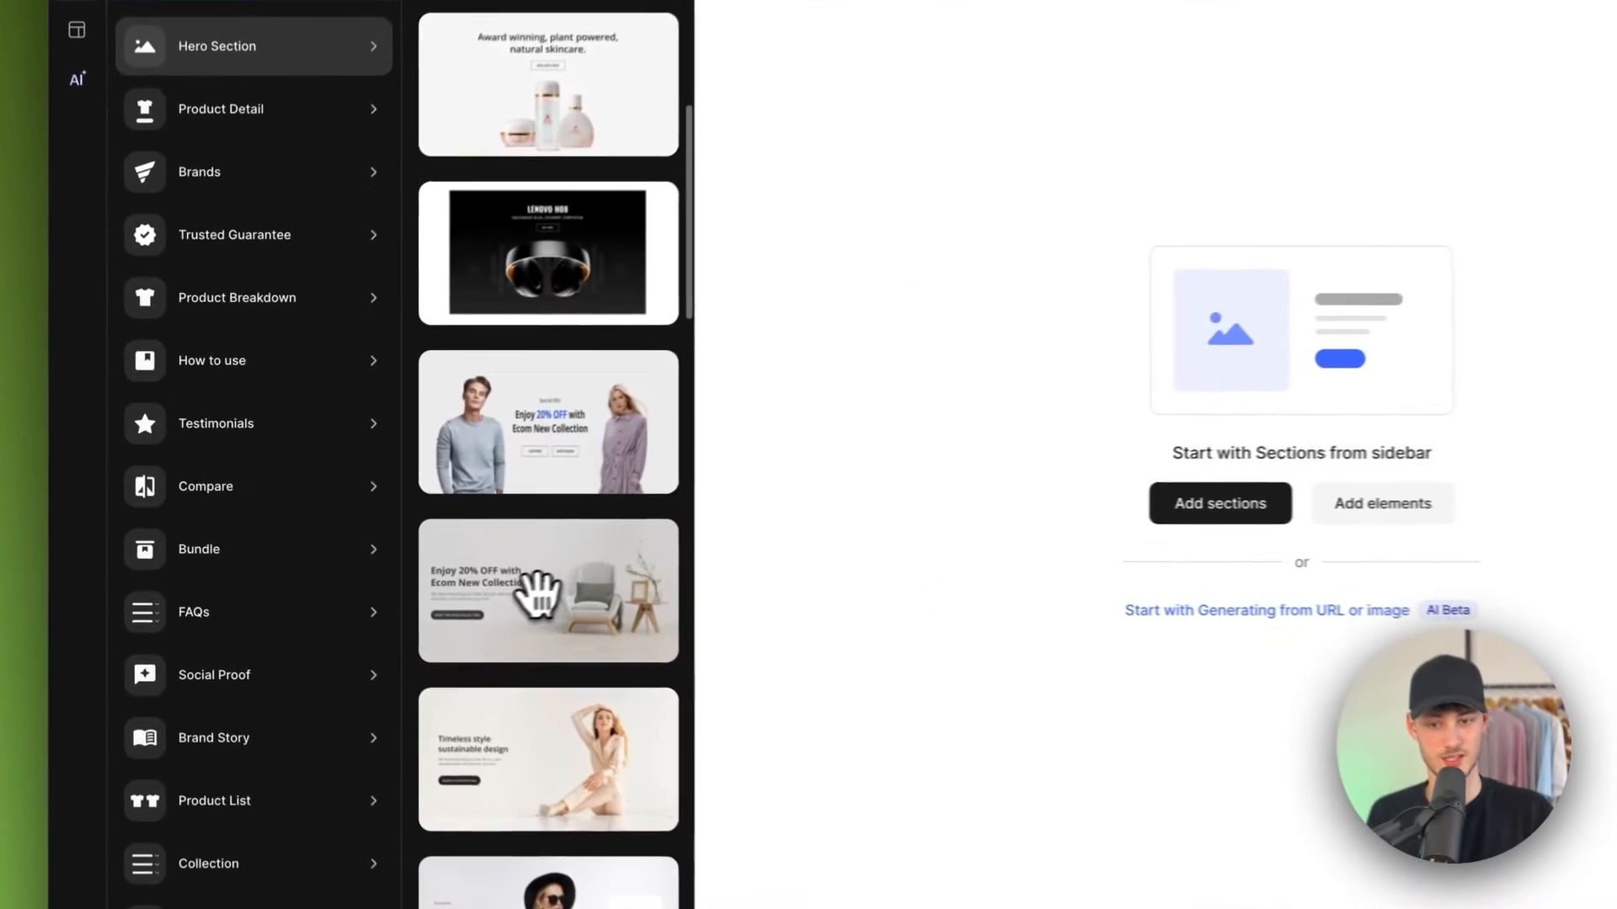
drag(532, 589, 812, 554)
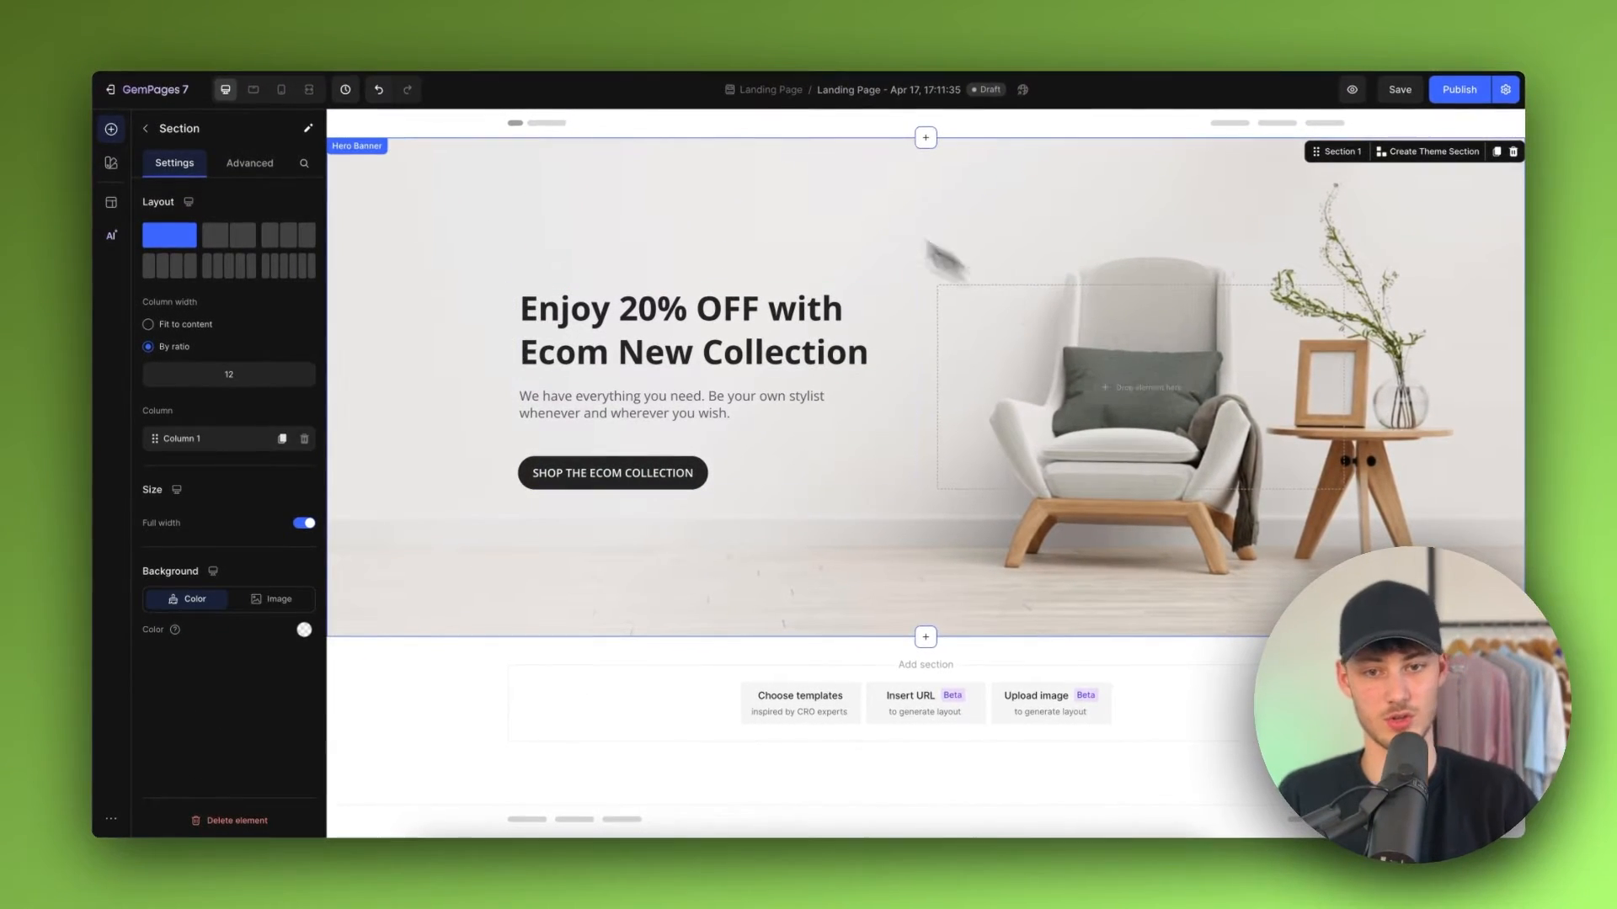
Step: Select the hero banner and try its content center, content left and content right layouts
click(824, 250)
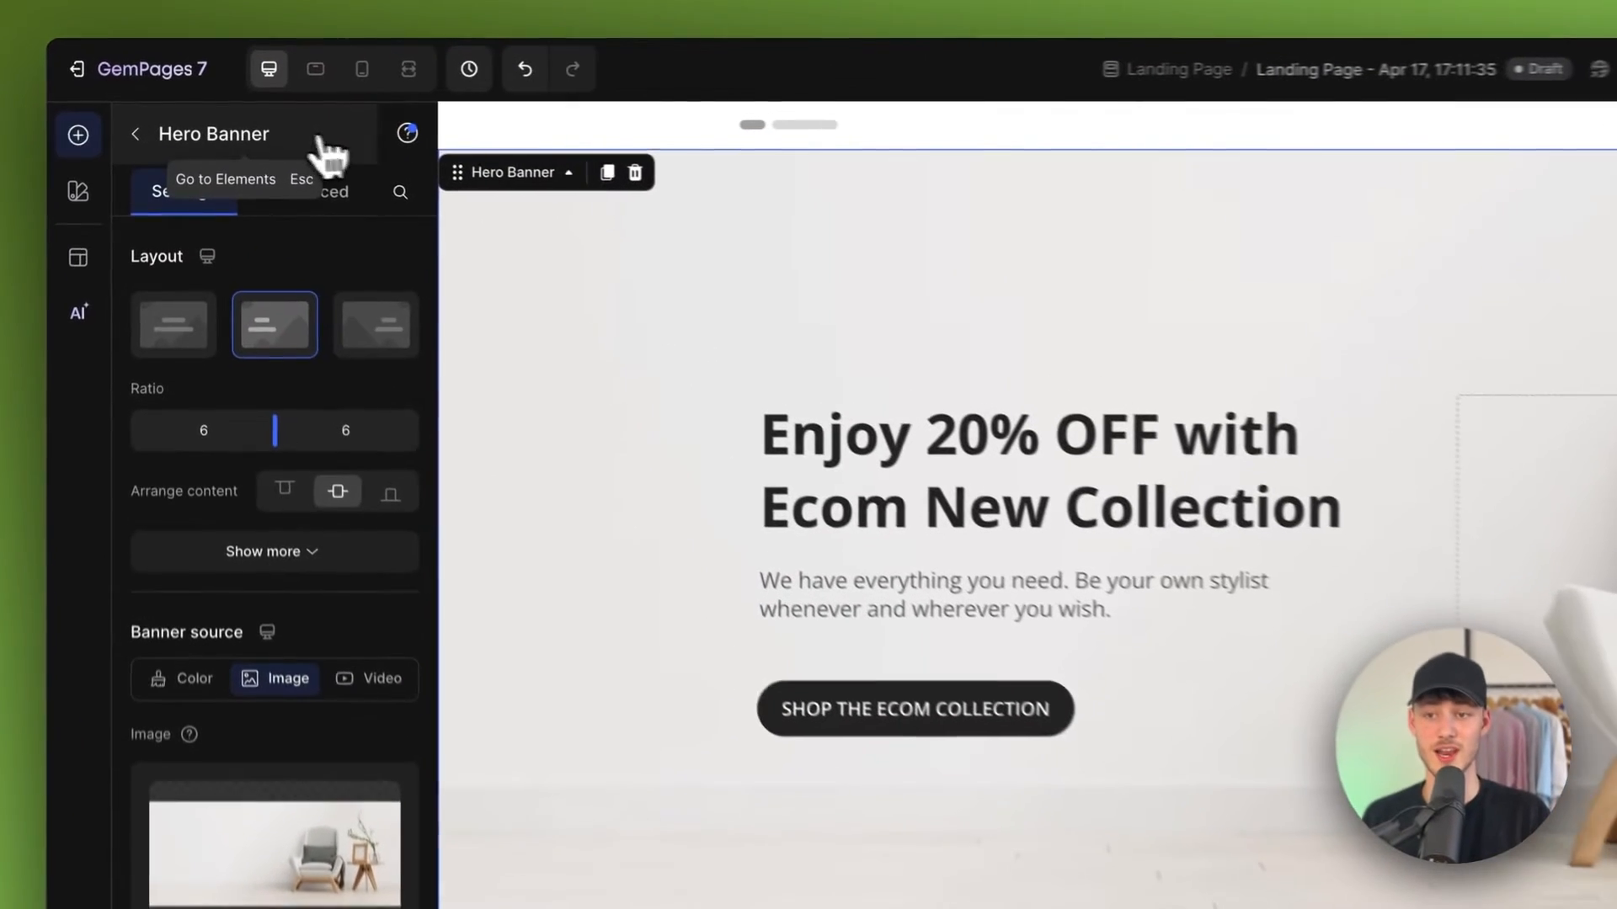
click(268, 131)
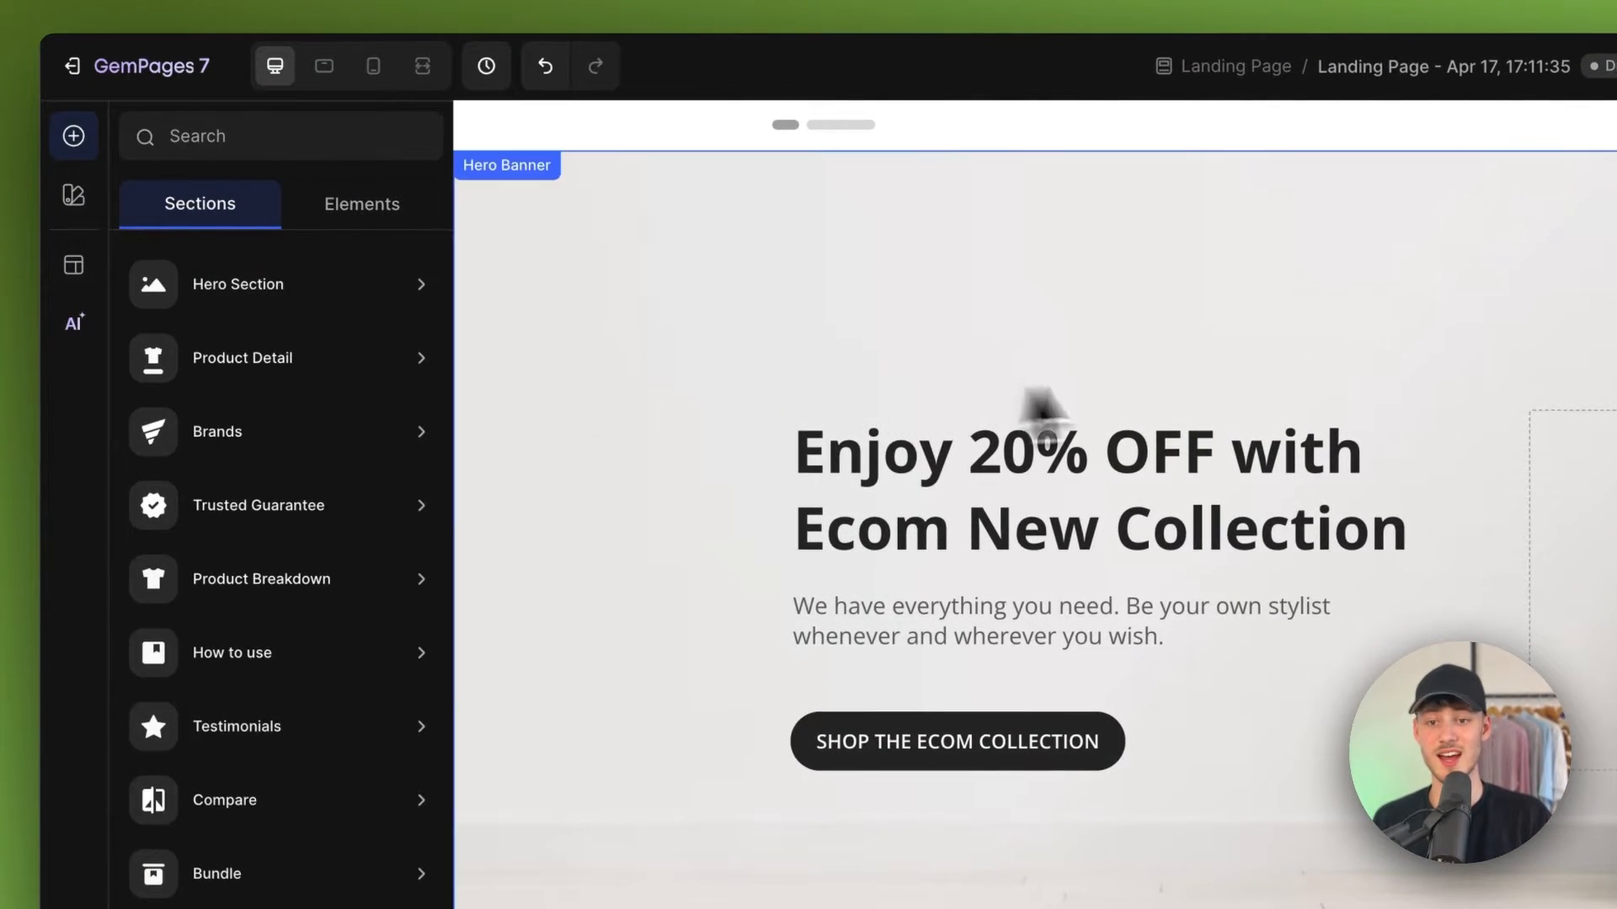
click(1238, 380)
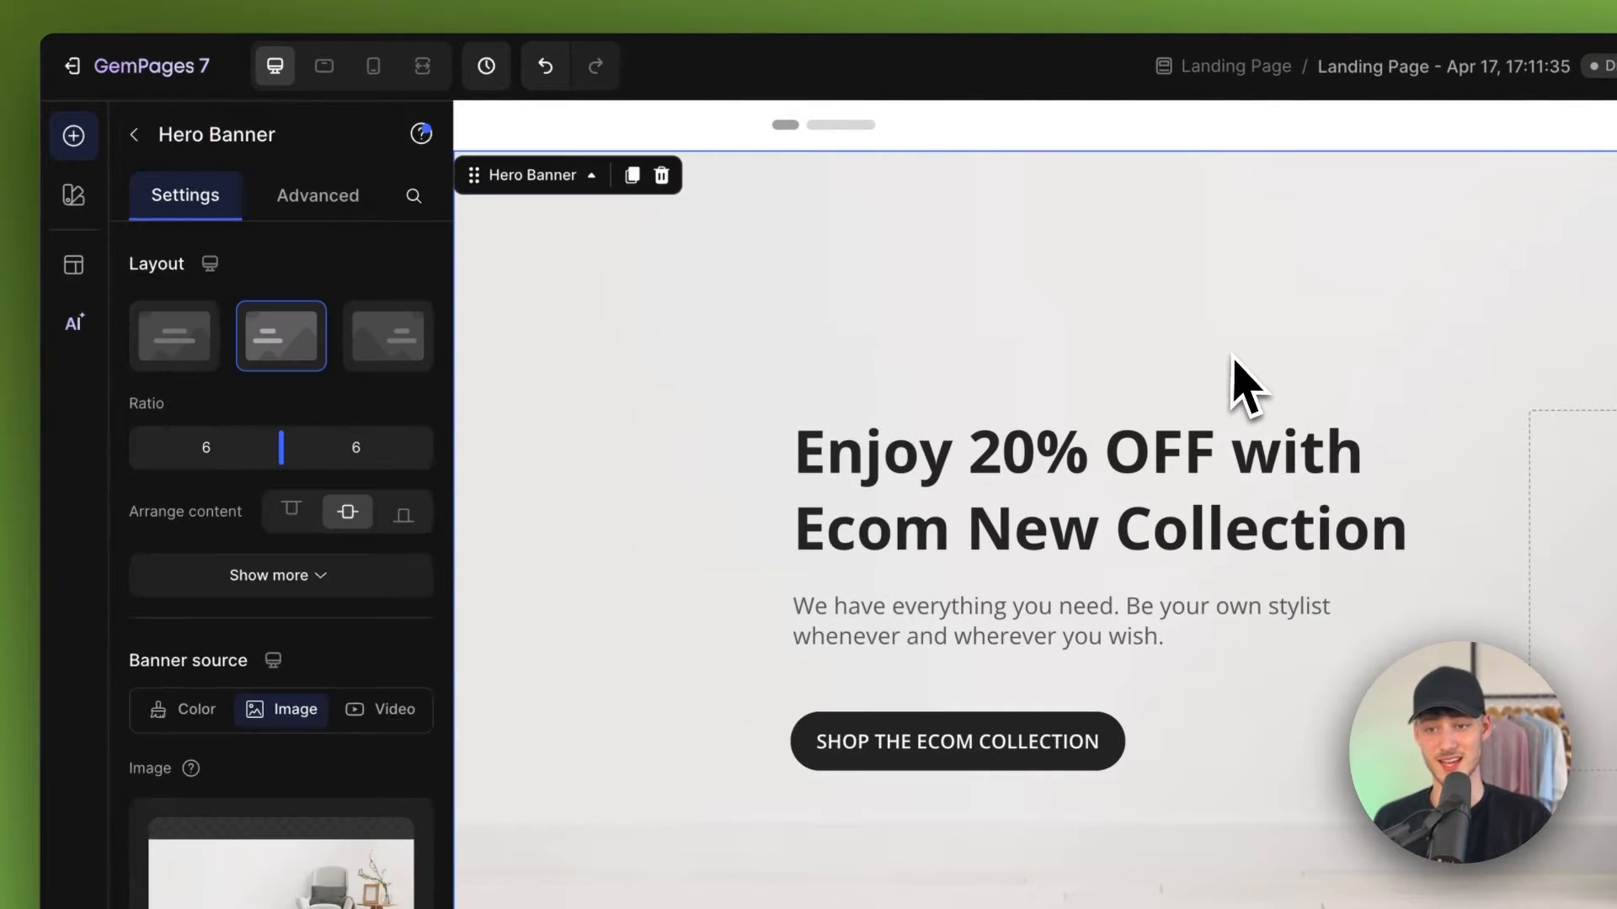
click(182, 345)
click(282, 341)
click(352, 357)
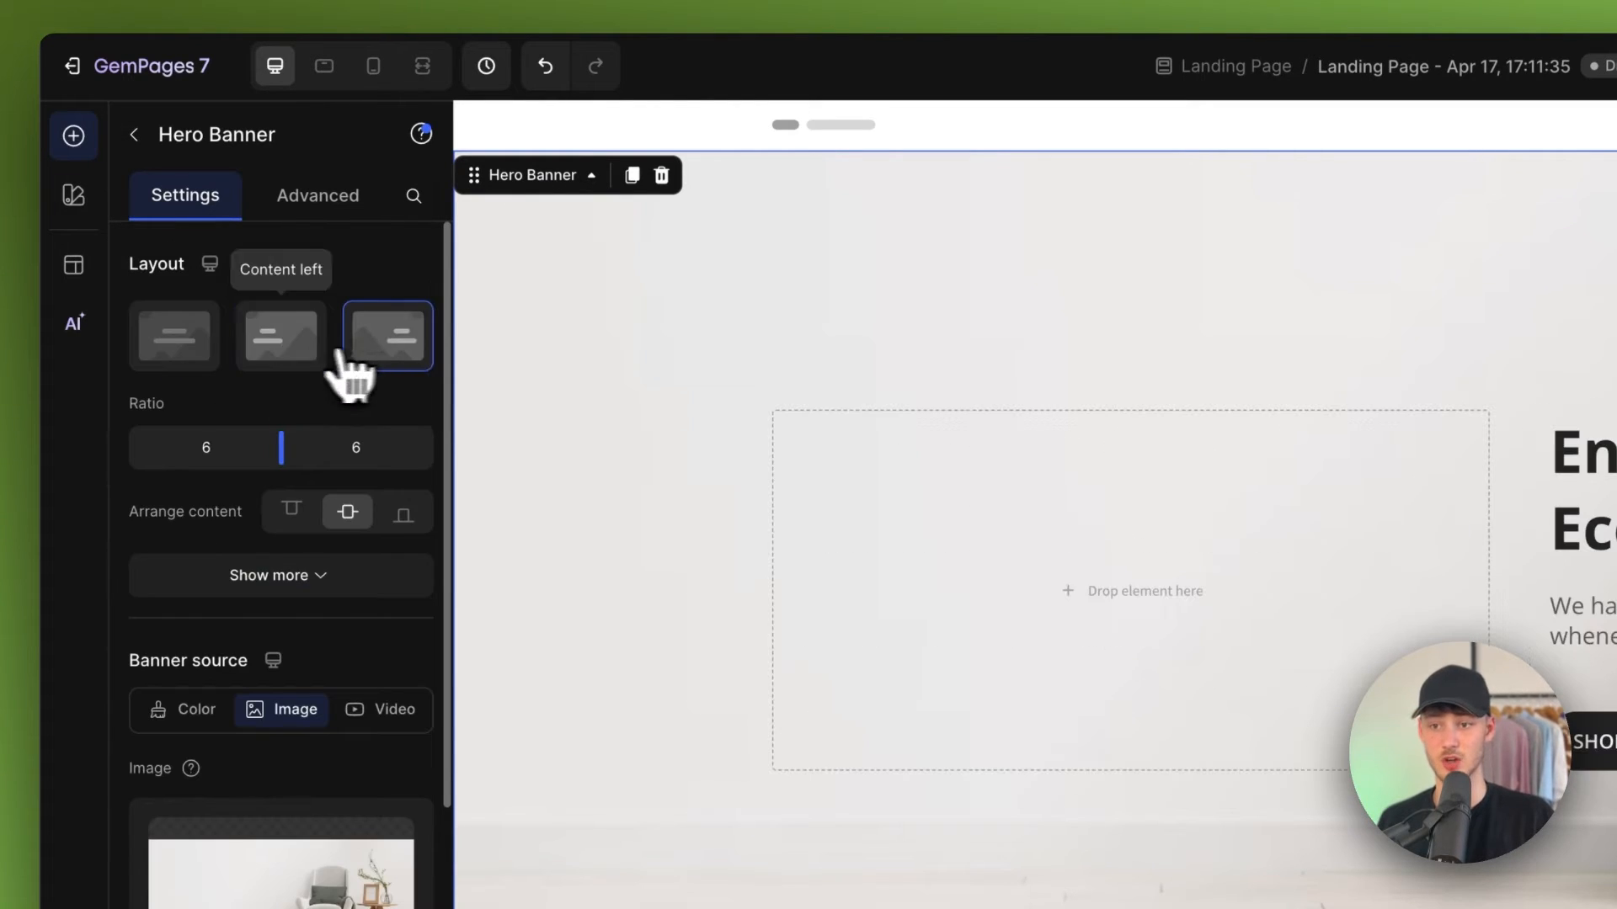
click(308, 352)
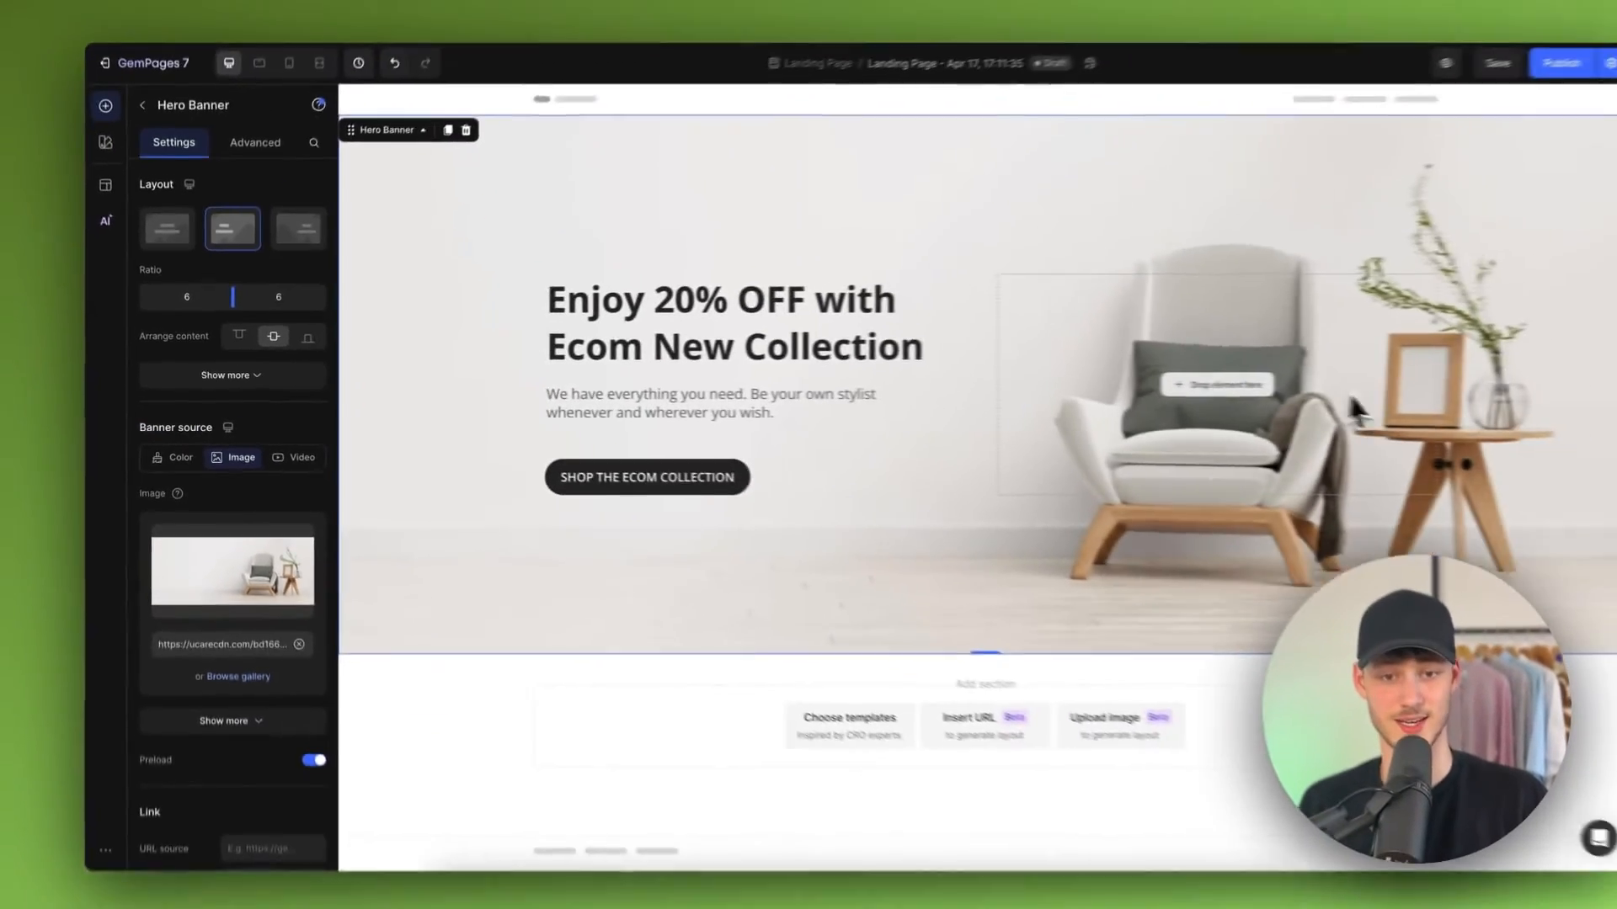
Step: Examine the hero banner's settings and advanced display options, and preview the page in mobile and desktop views
scroll(281, 415, down, 10)
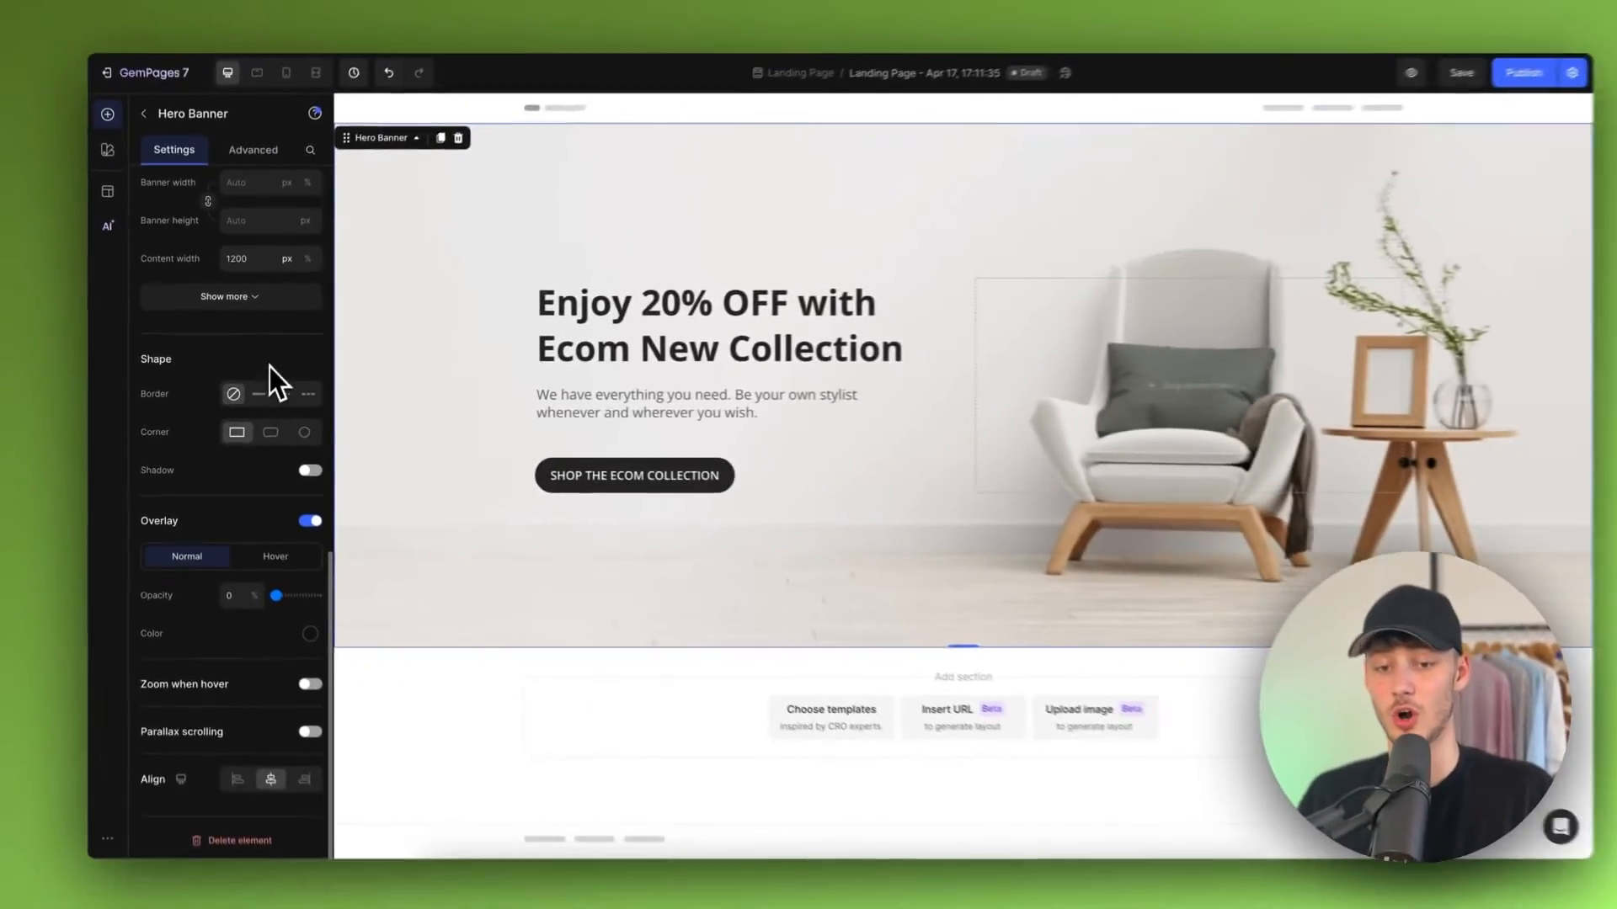
scroll(291, 299, up, 10)
click(253, 150)
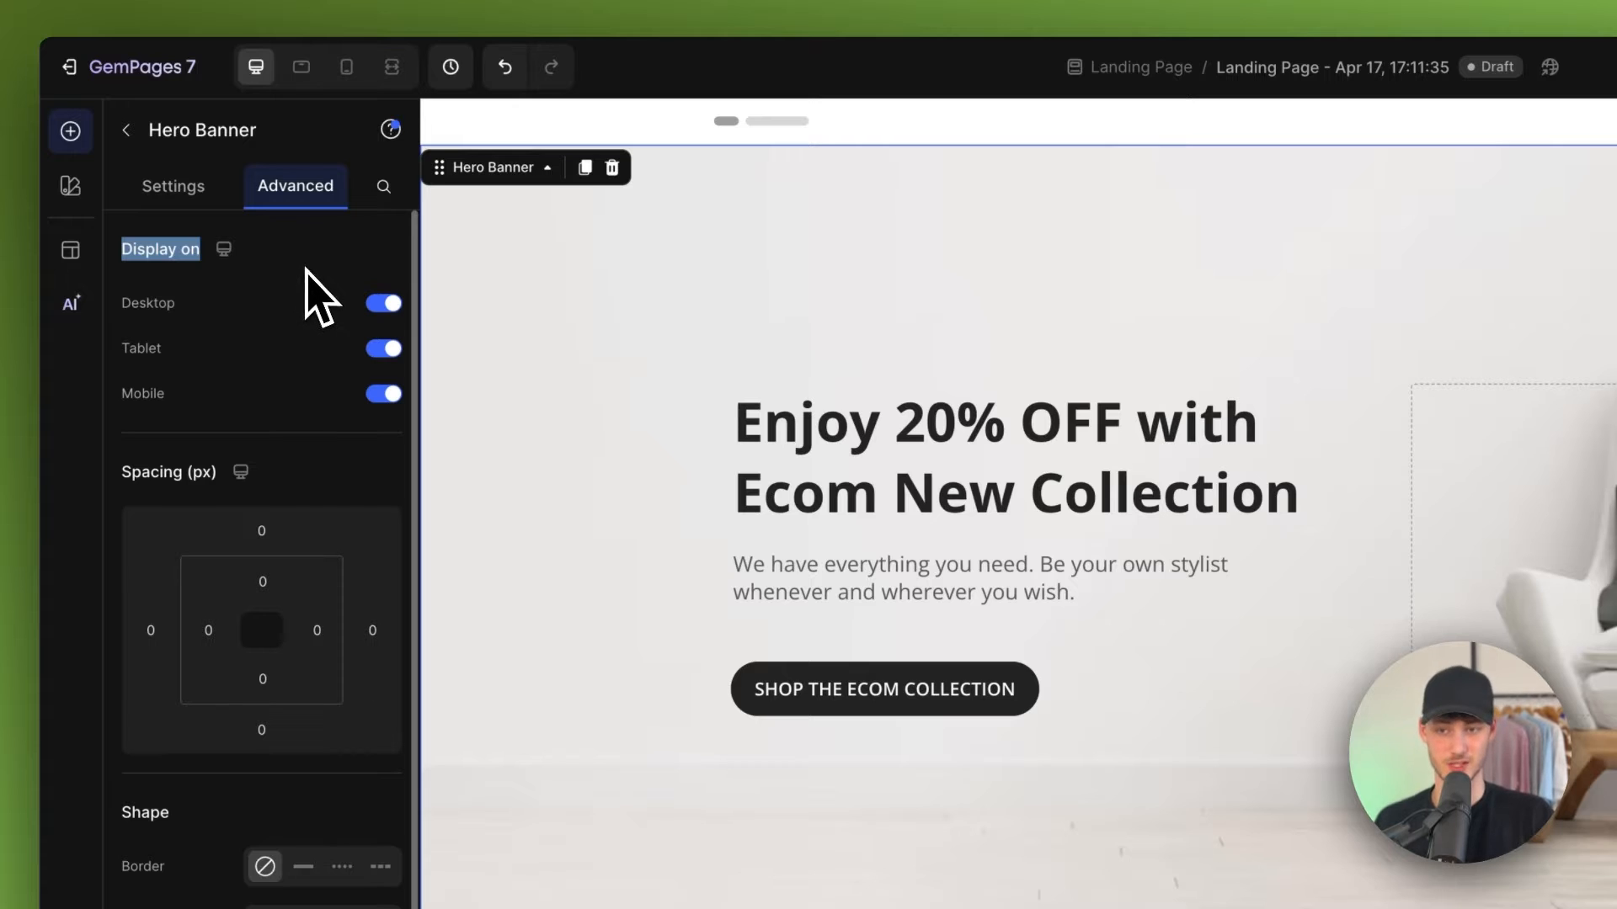
click(134, 306)
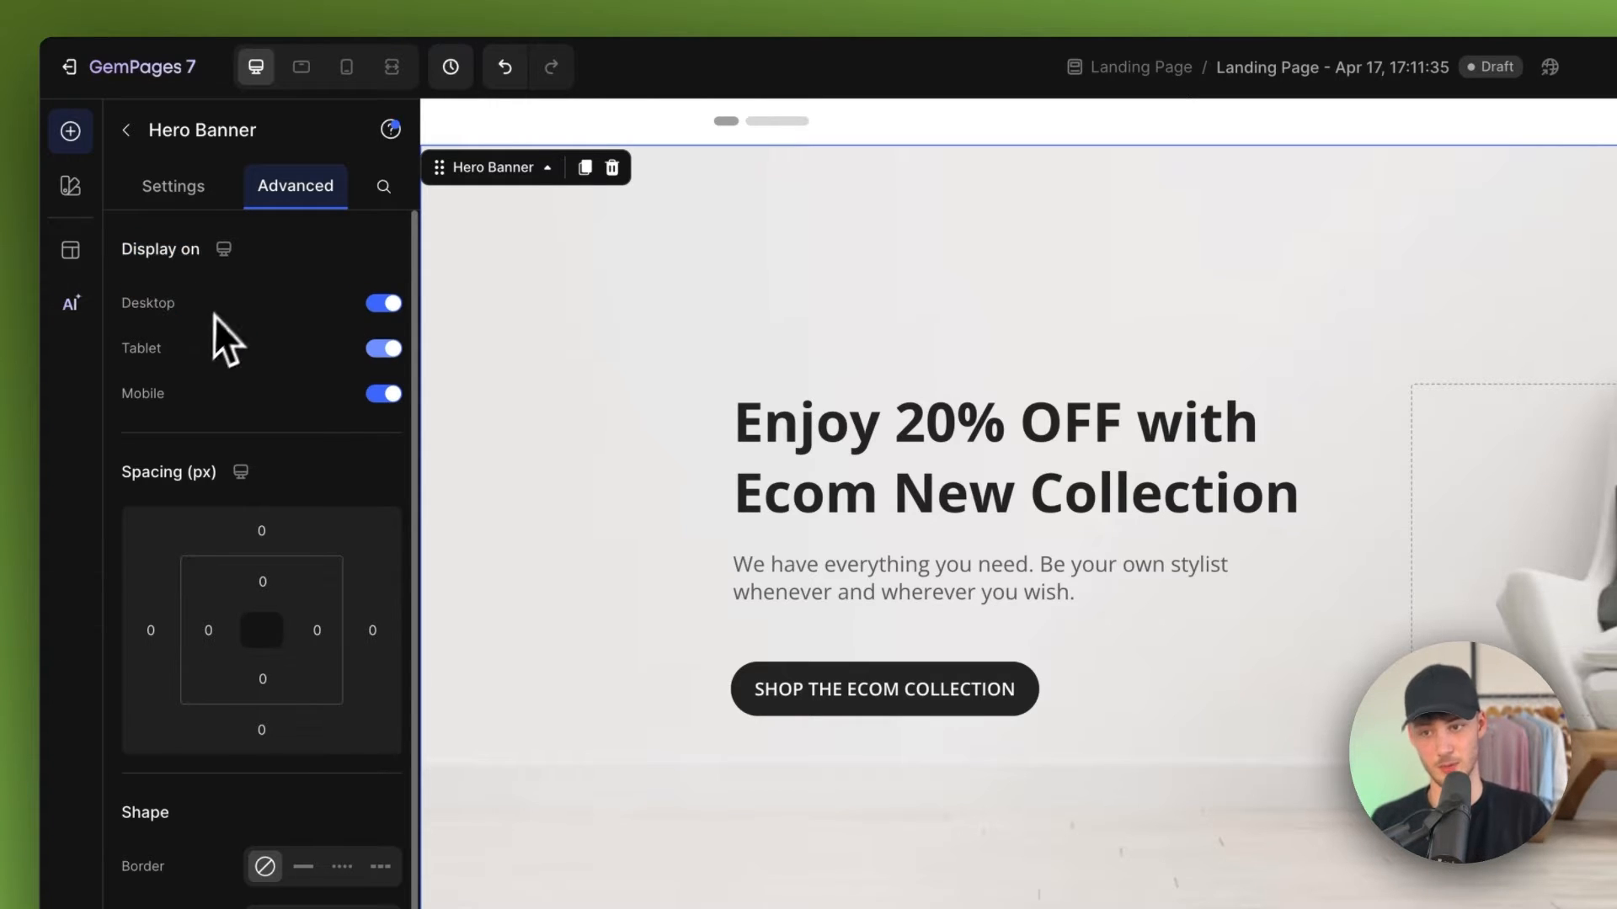
drag(133, 350, 270, 377)
click(270, 376)
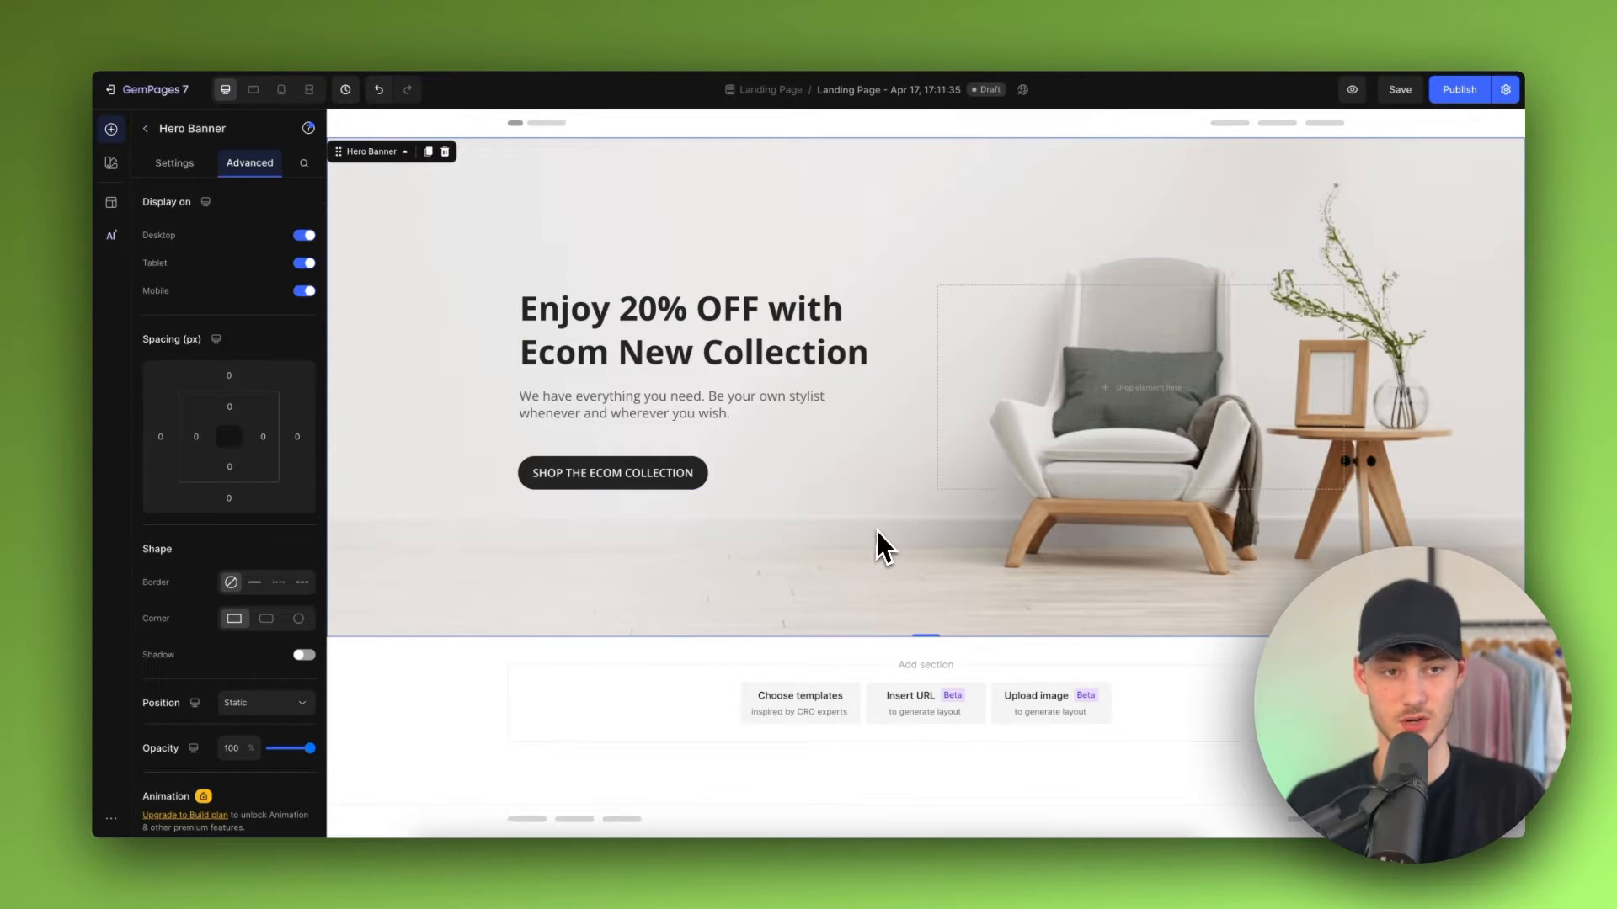
click(177, 165)
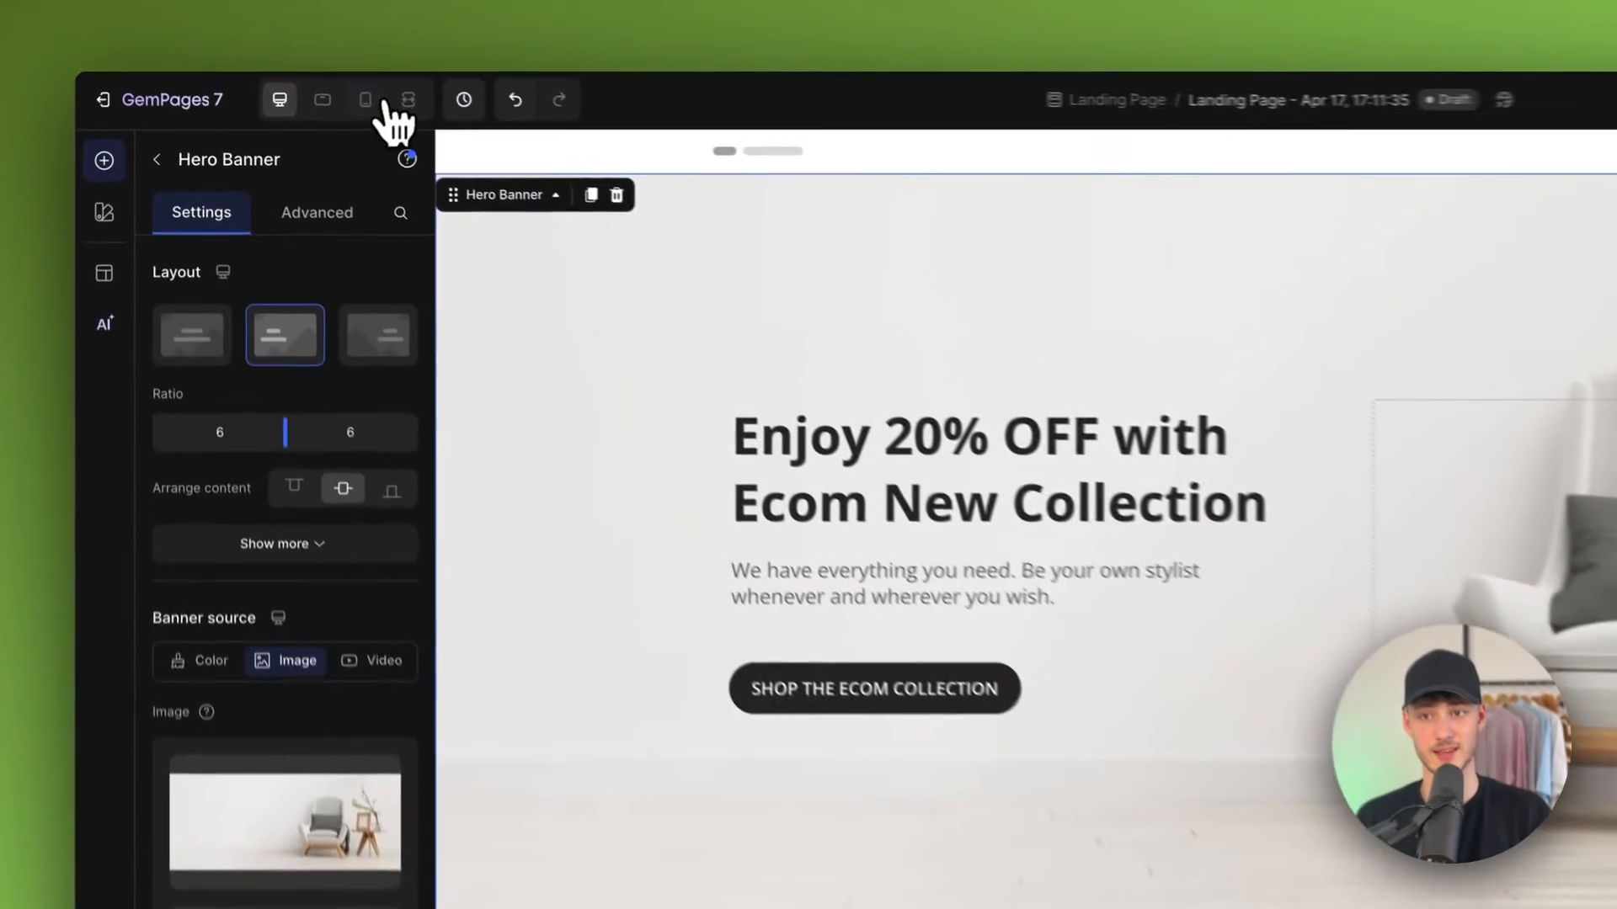
click(380, 101)
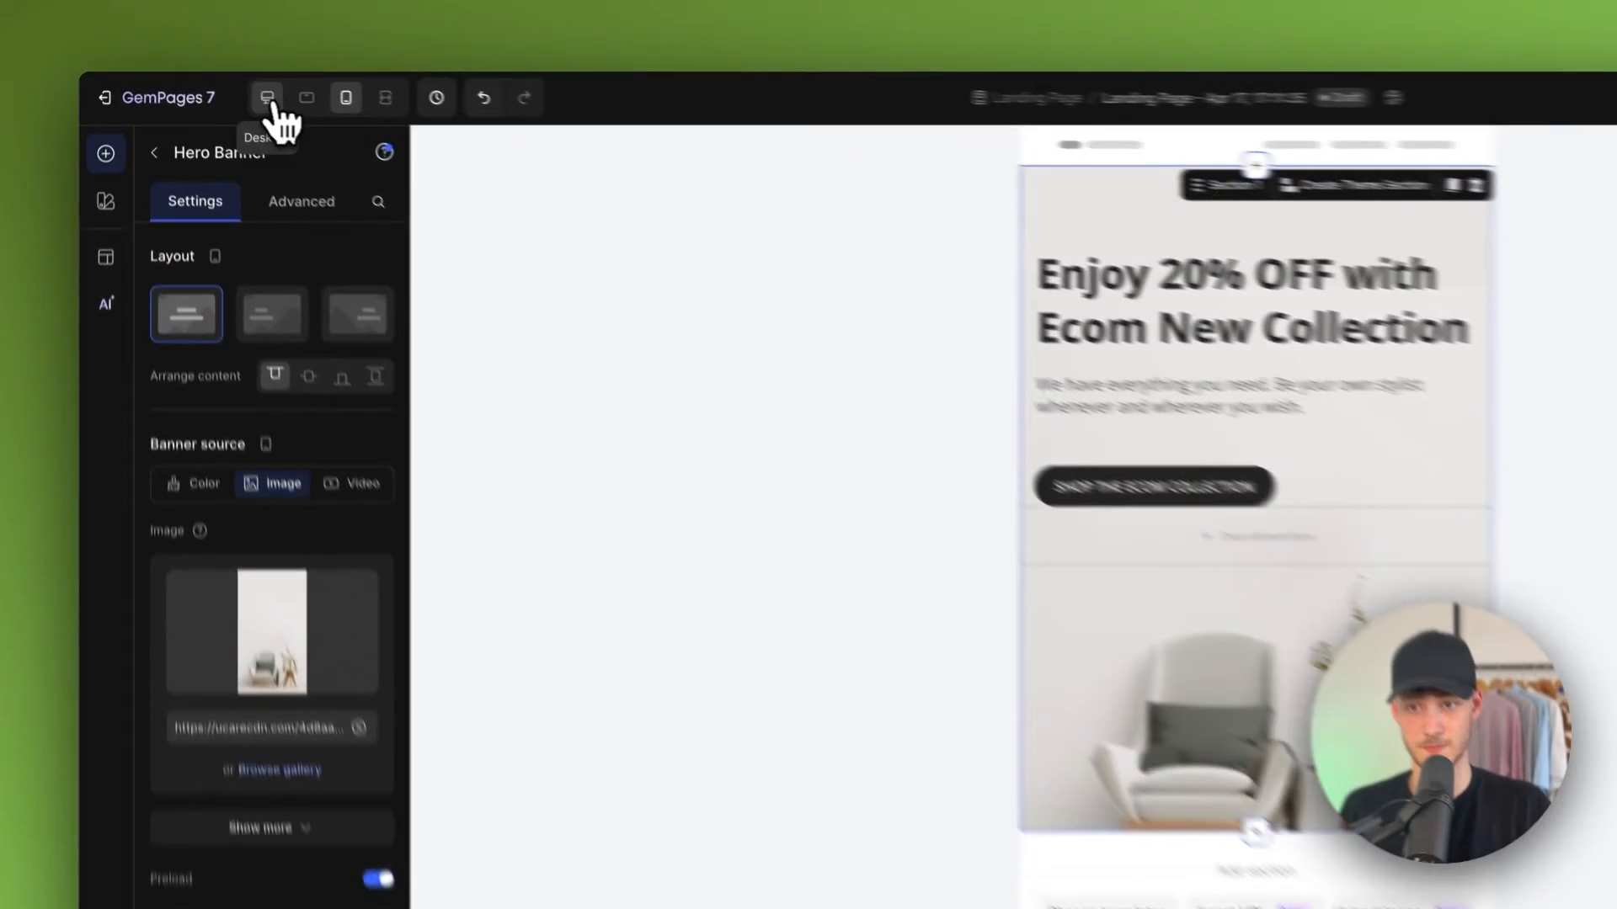
click(225, 89)
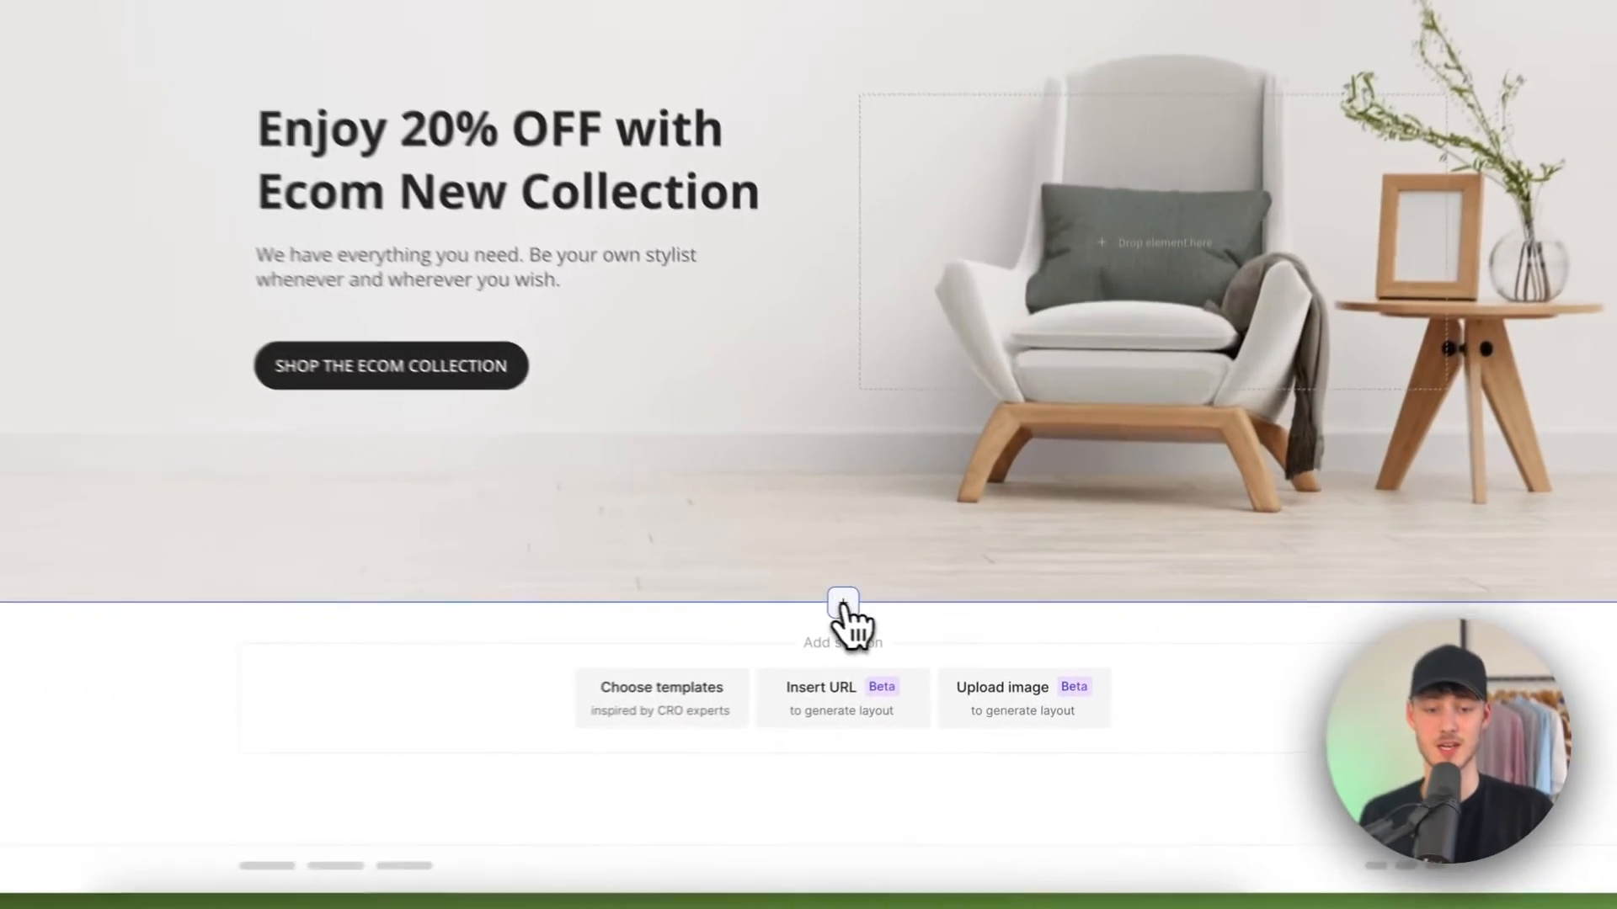
Step: Open the section template library from the add-section area below the hero, browse all sections, and close it
click(924, 637)
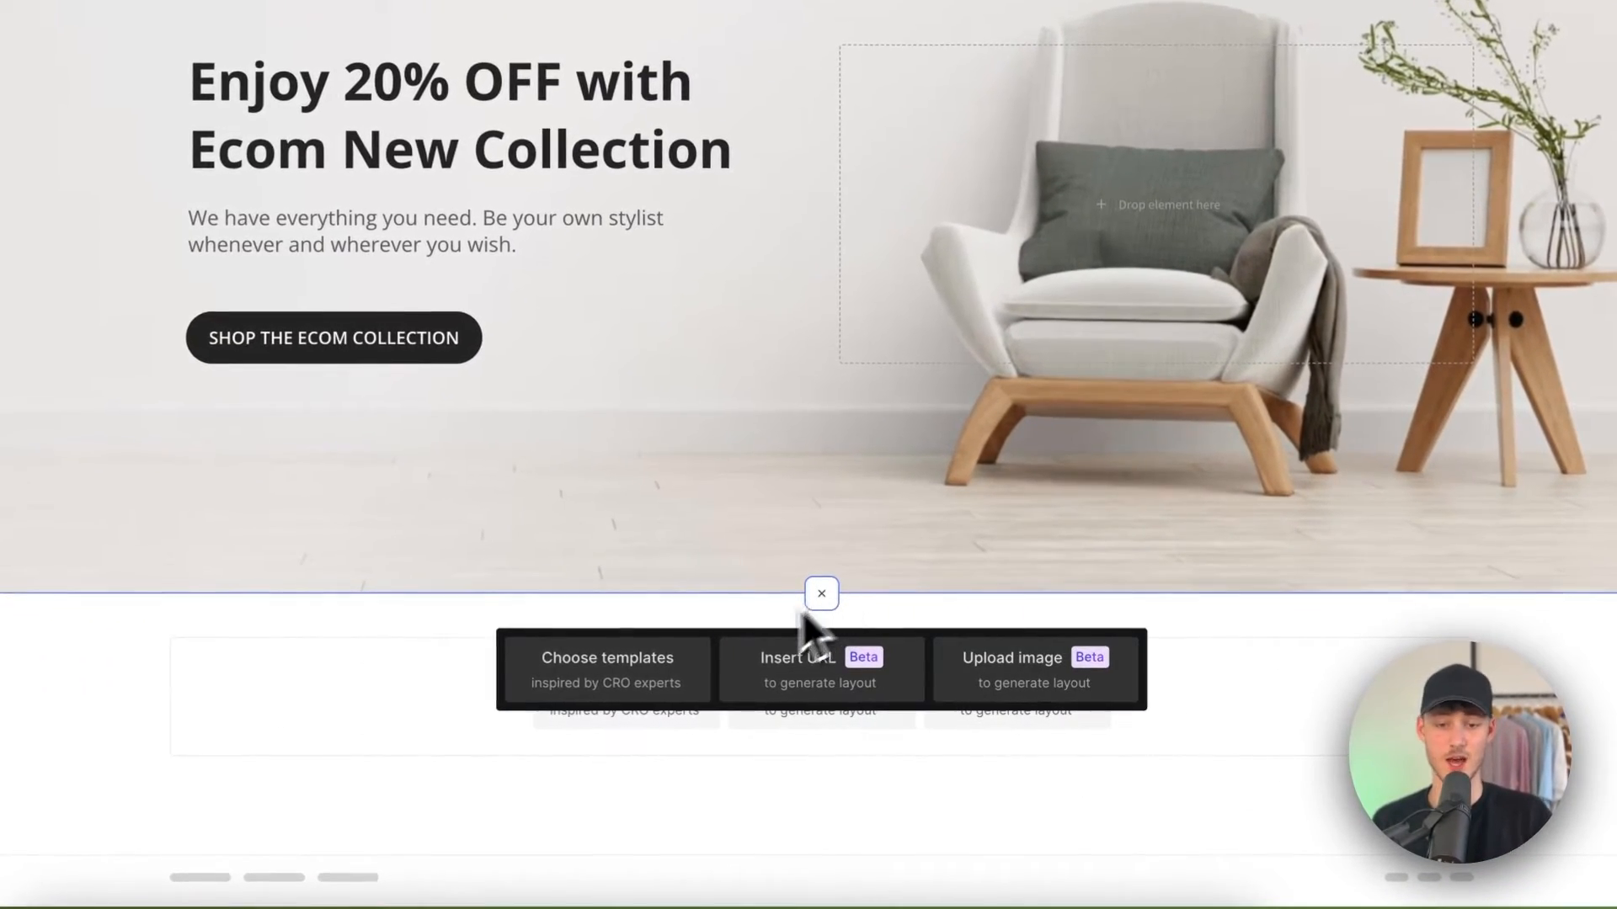
click(650, 669)
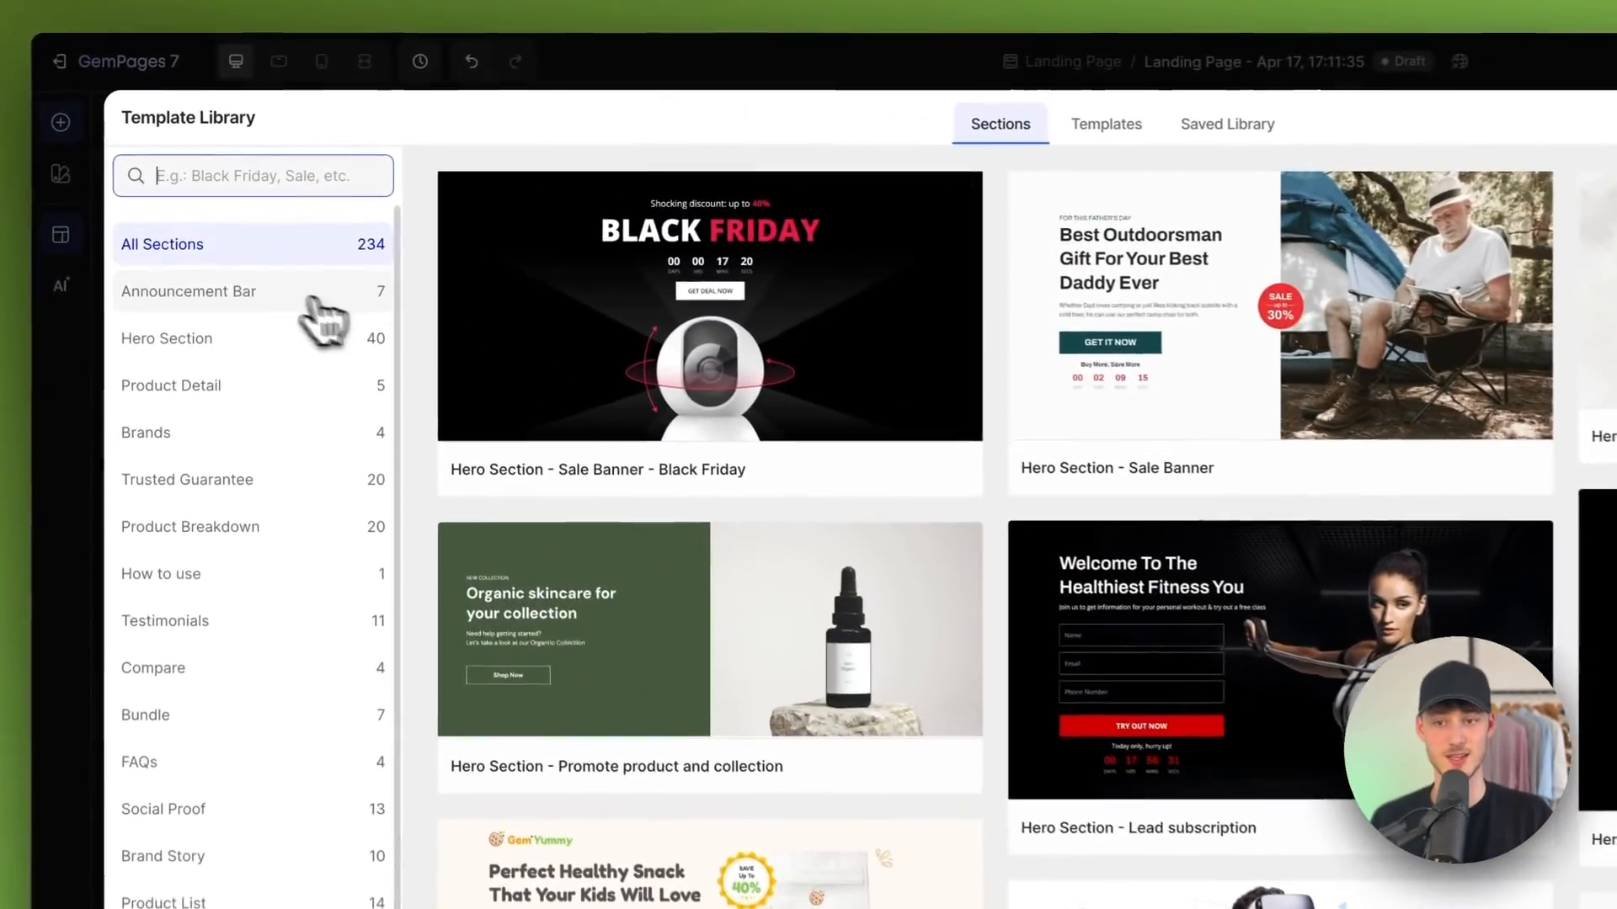
click(261, 243)
click(267, 257)
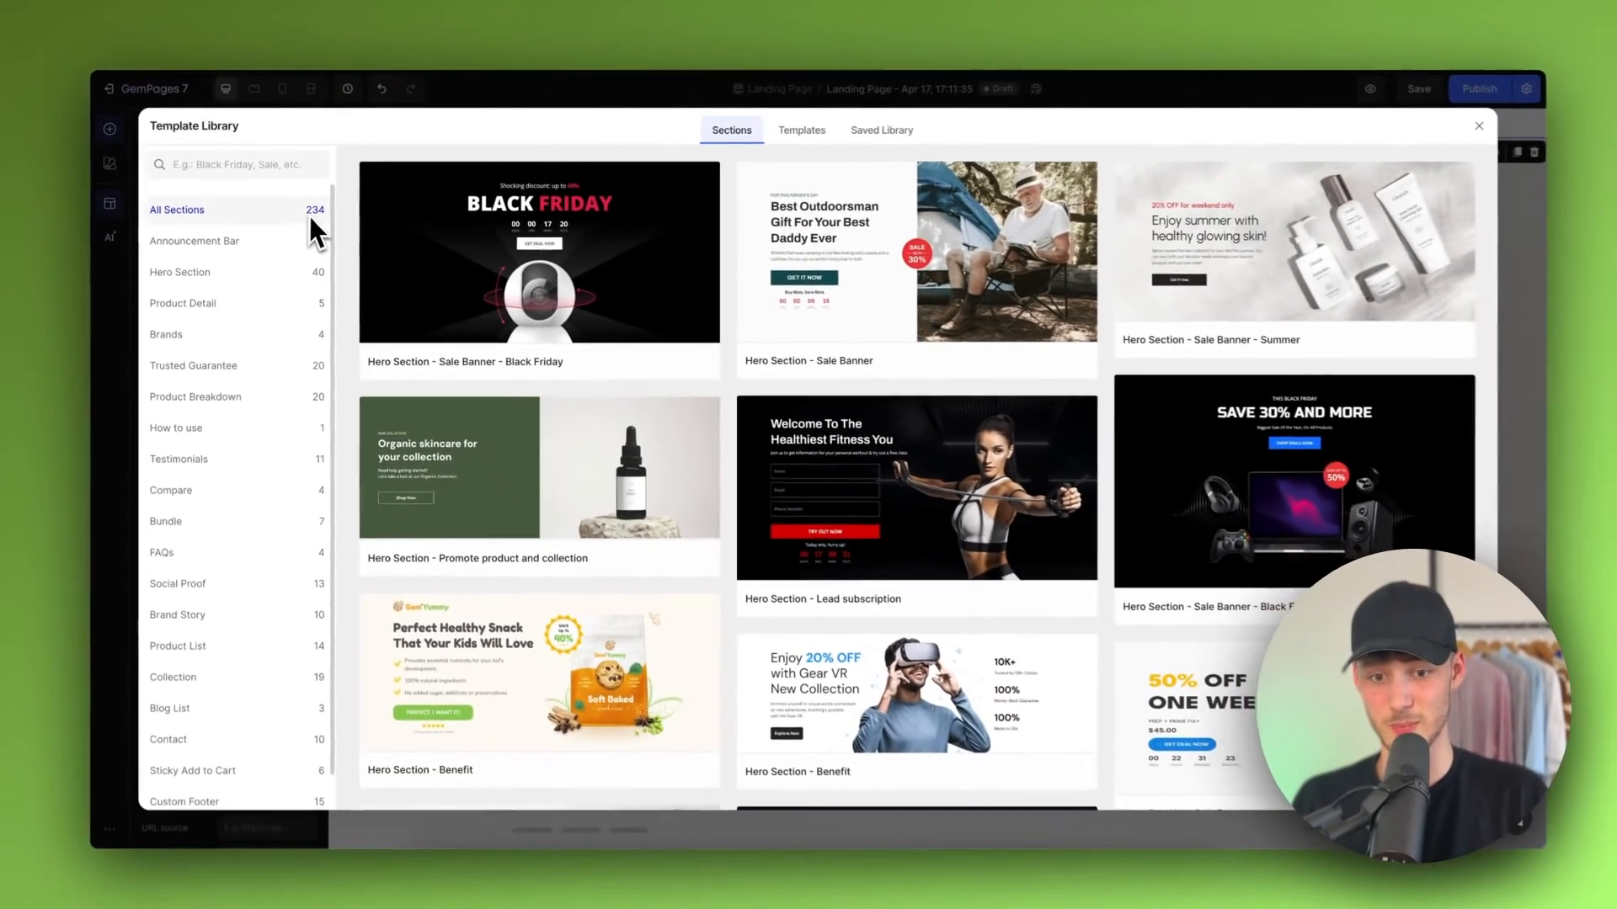
scroll(814, 516, down, 10)
scroll(650, 366, down, 10)
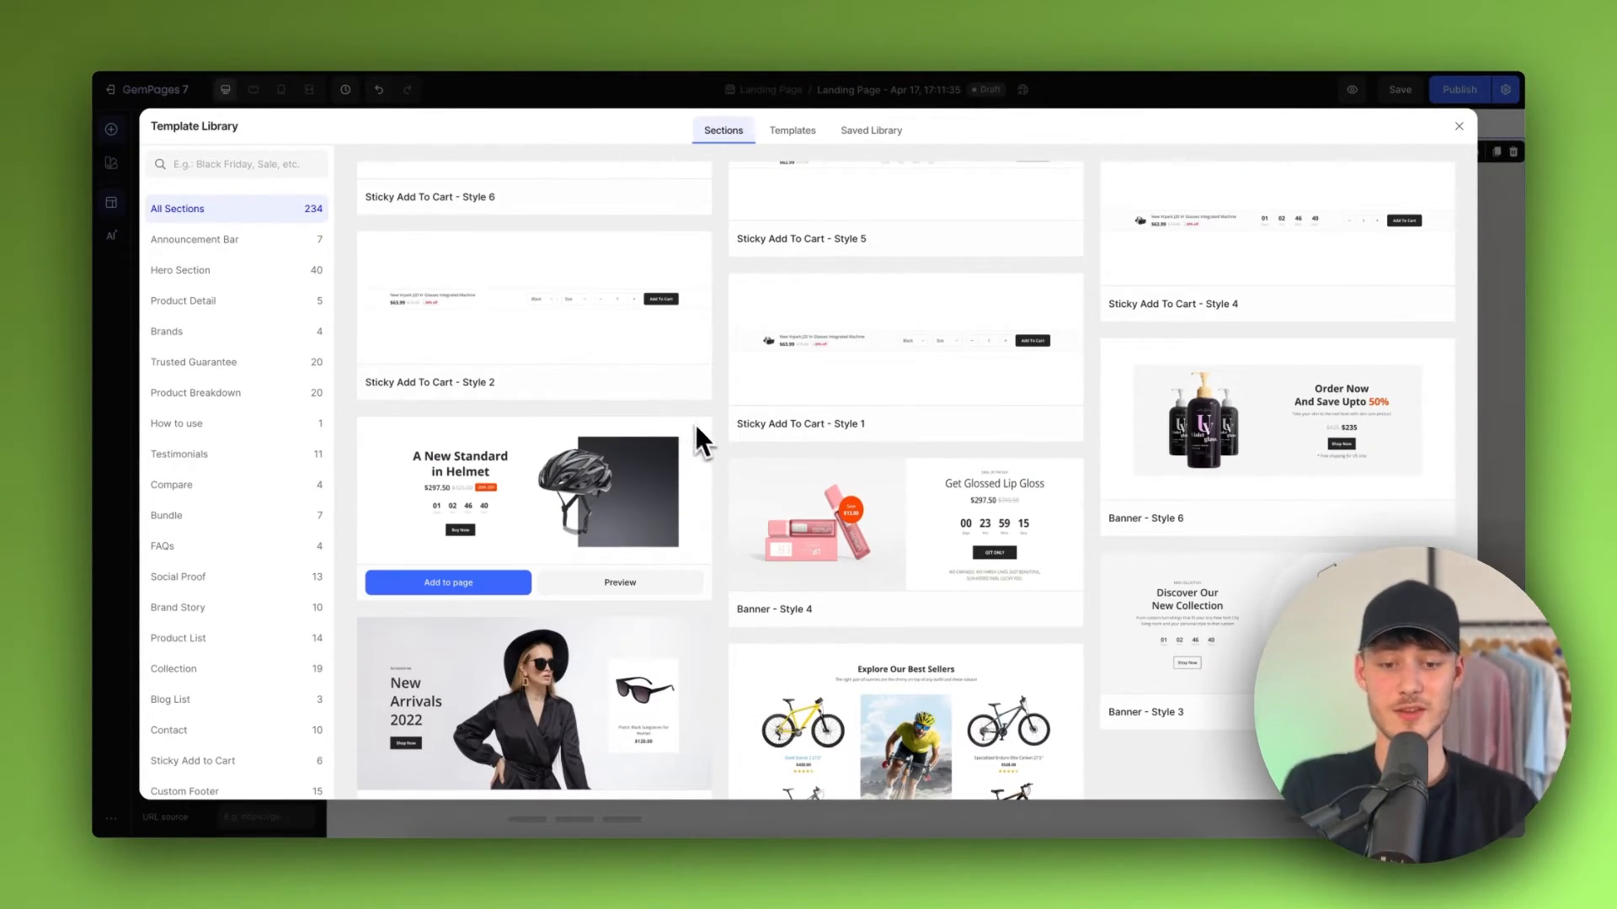
scroll(696, 426, down, 10)
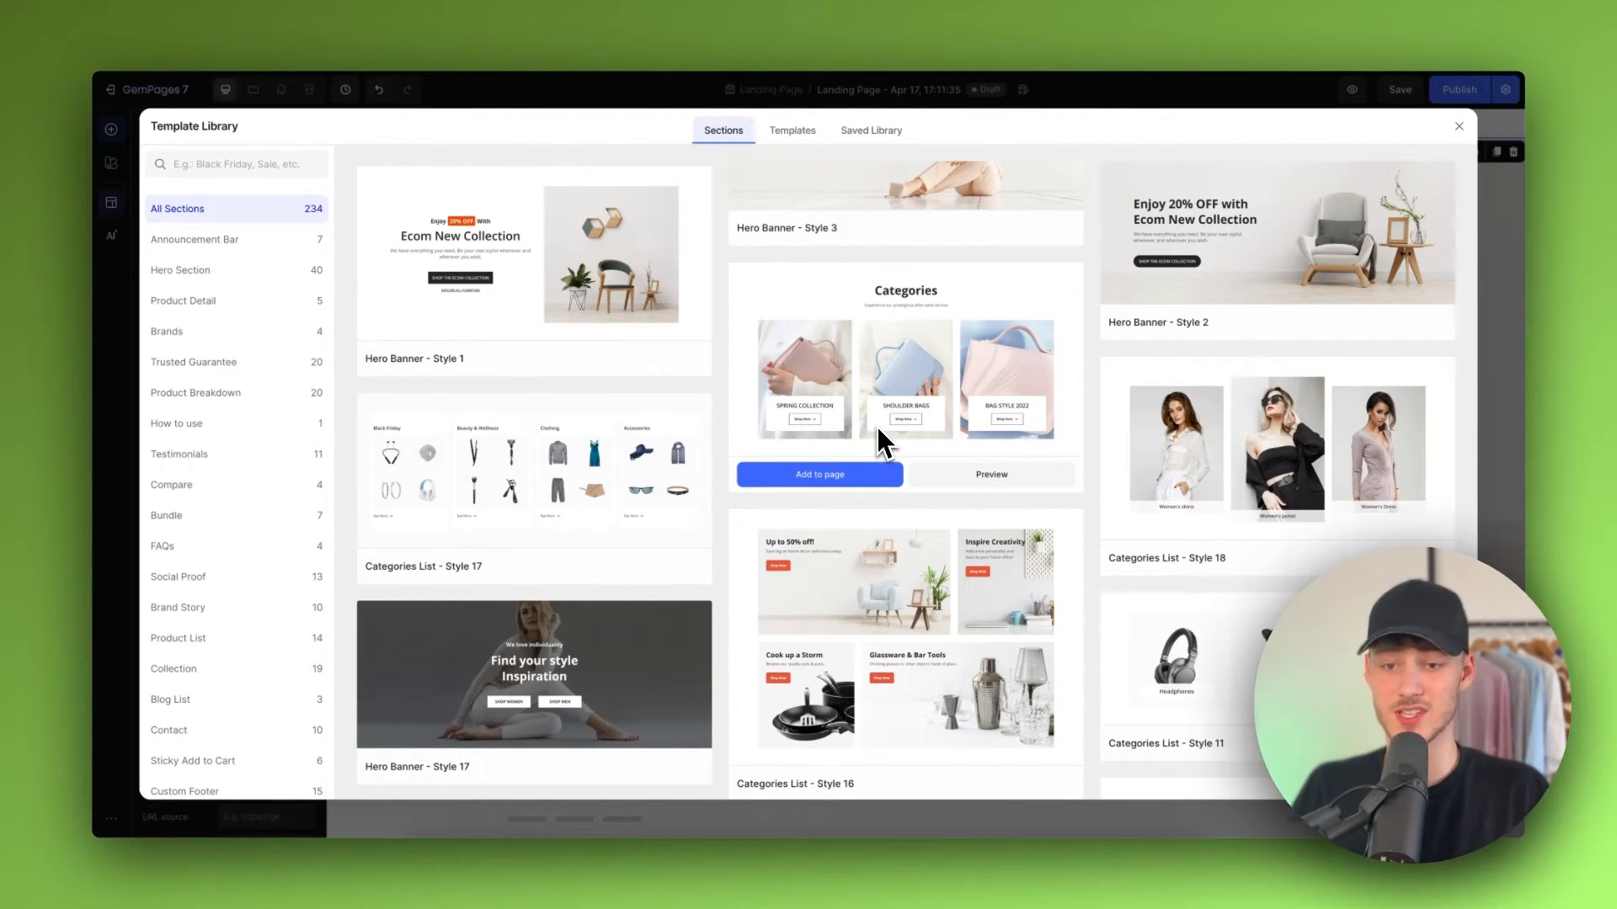
scroll(877, 427, down, 3)
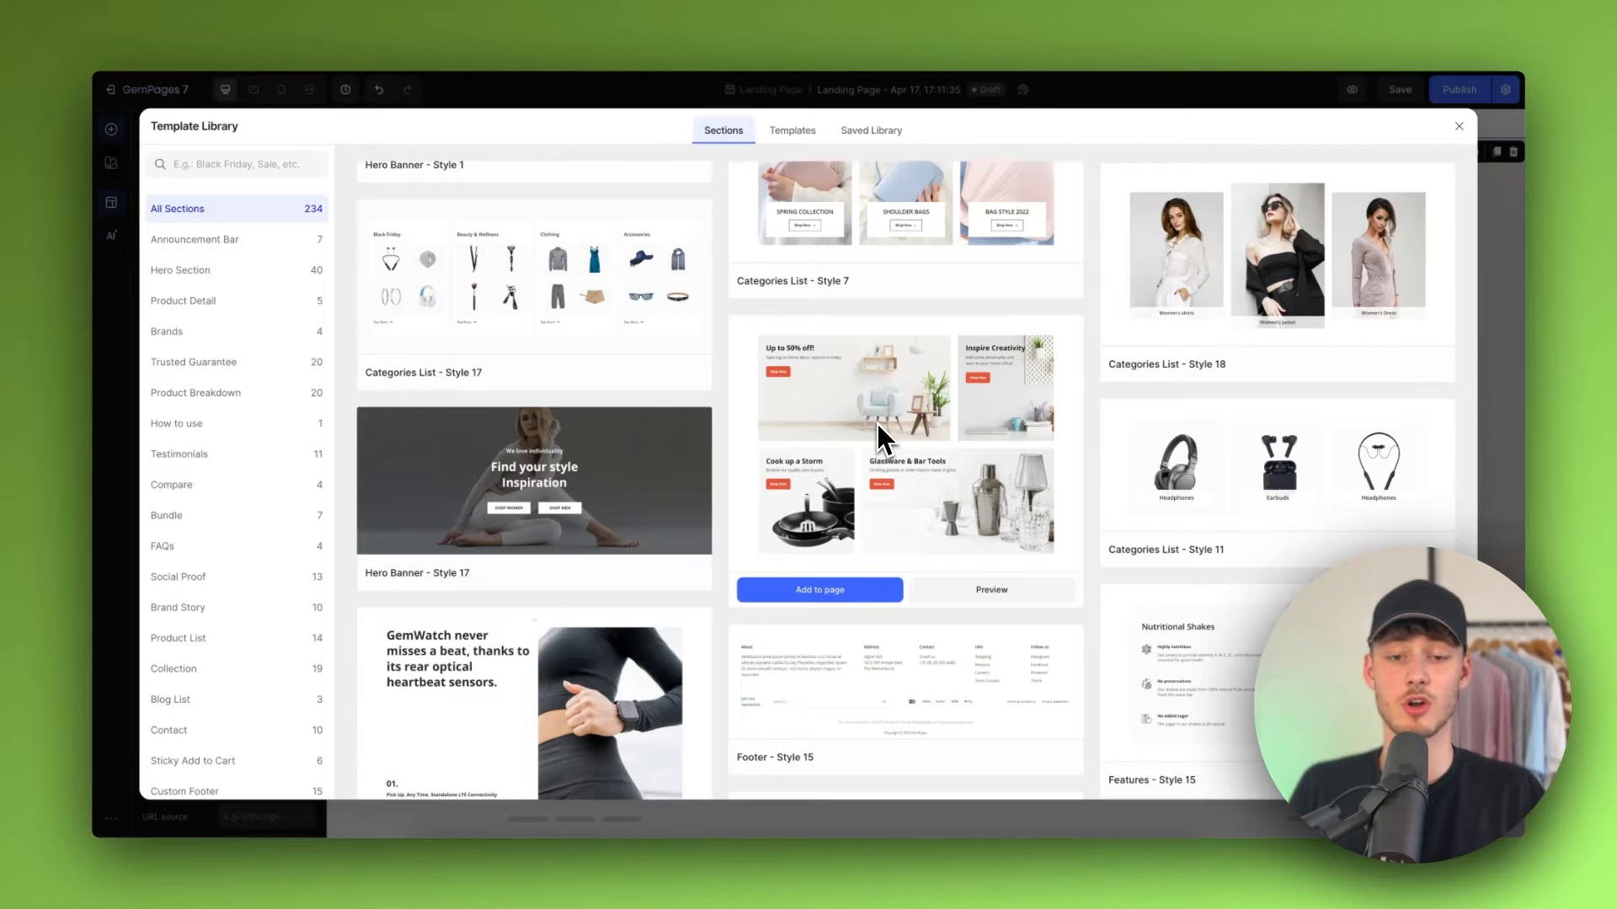
scroll(878, 438, down, 9)
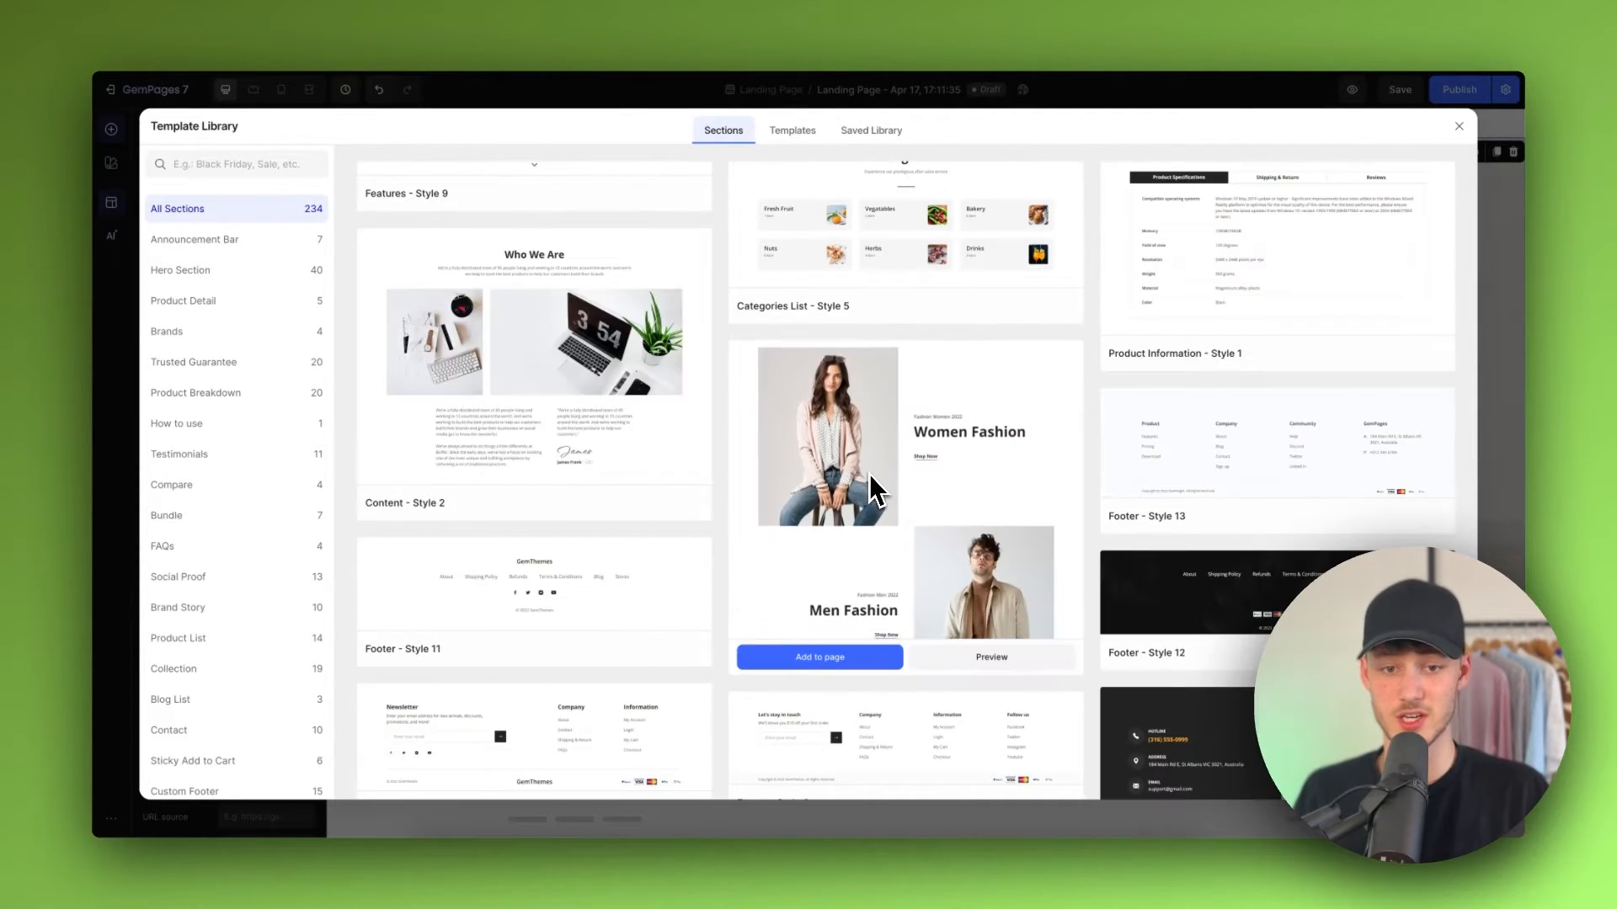
scroll(879, 484, down, 4)
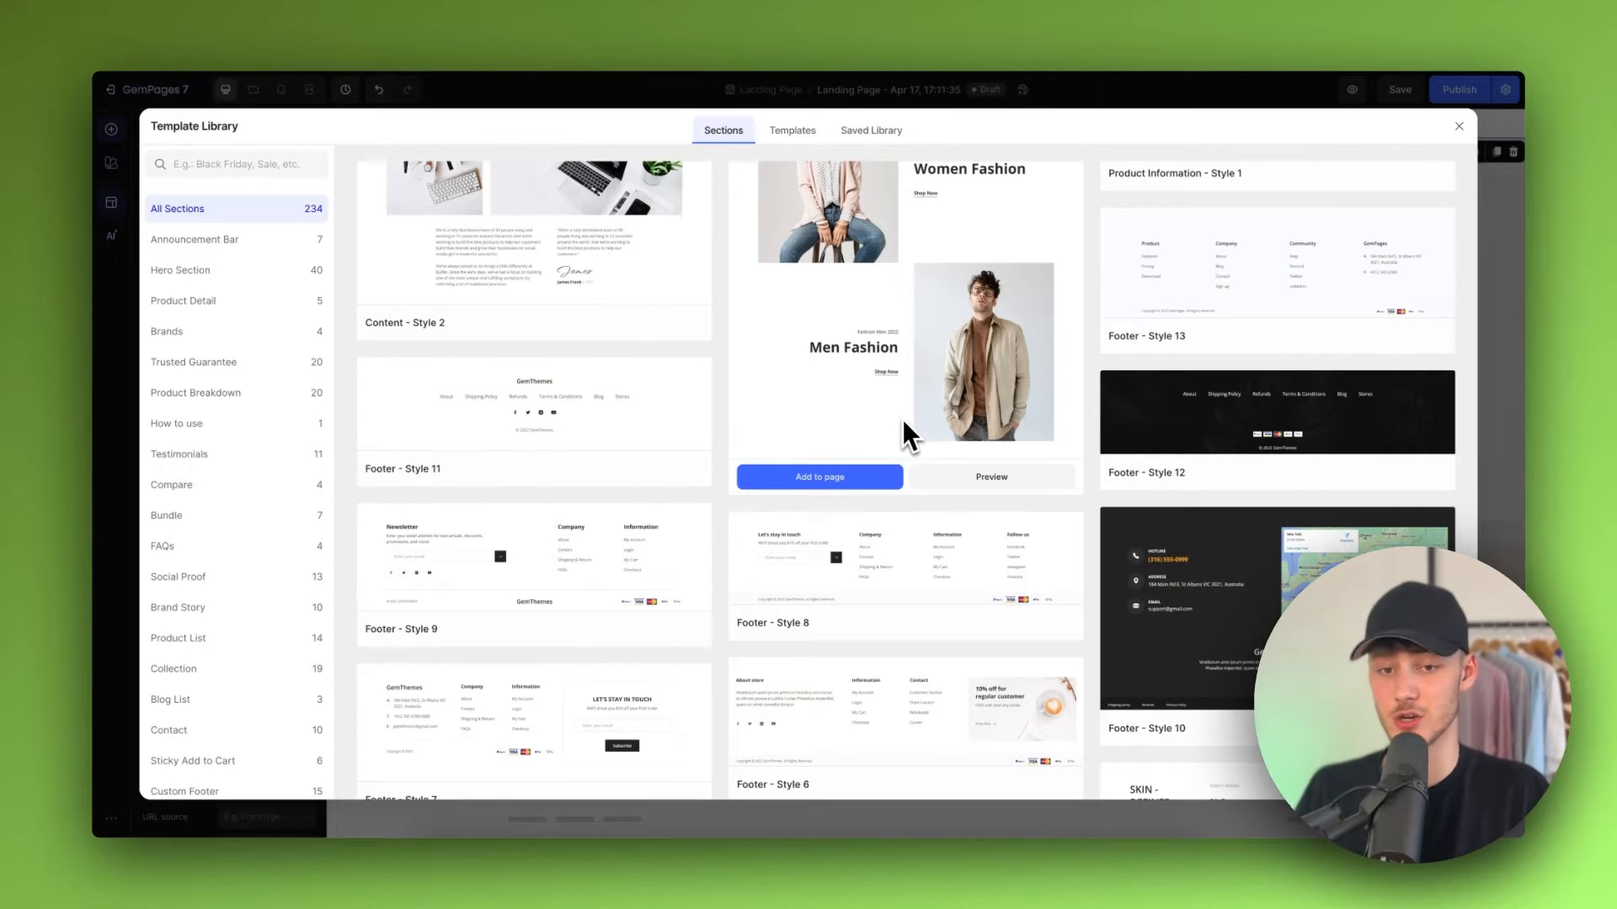
scroll(904, 413, up, 12)
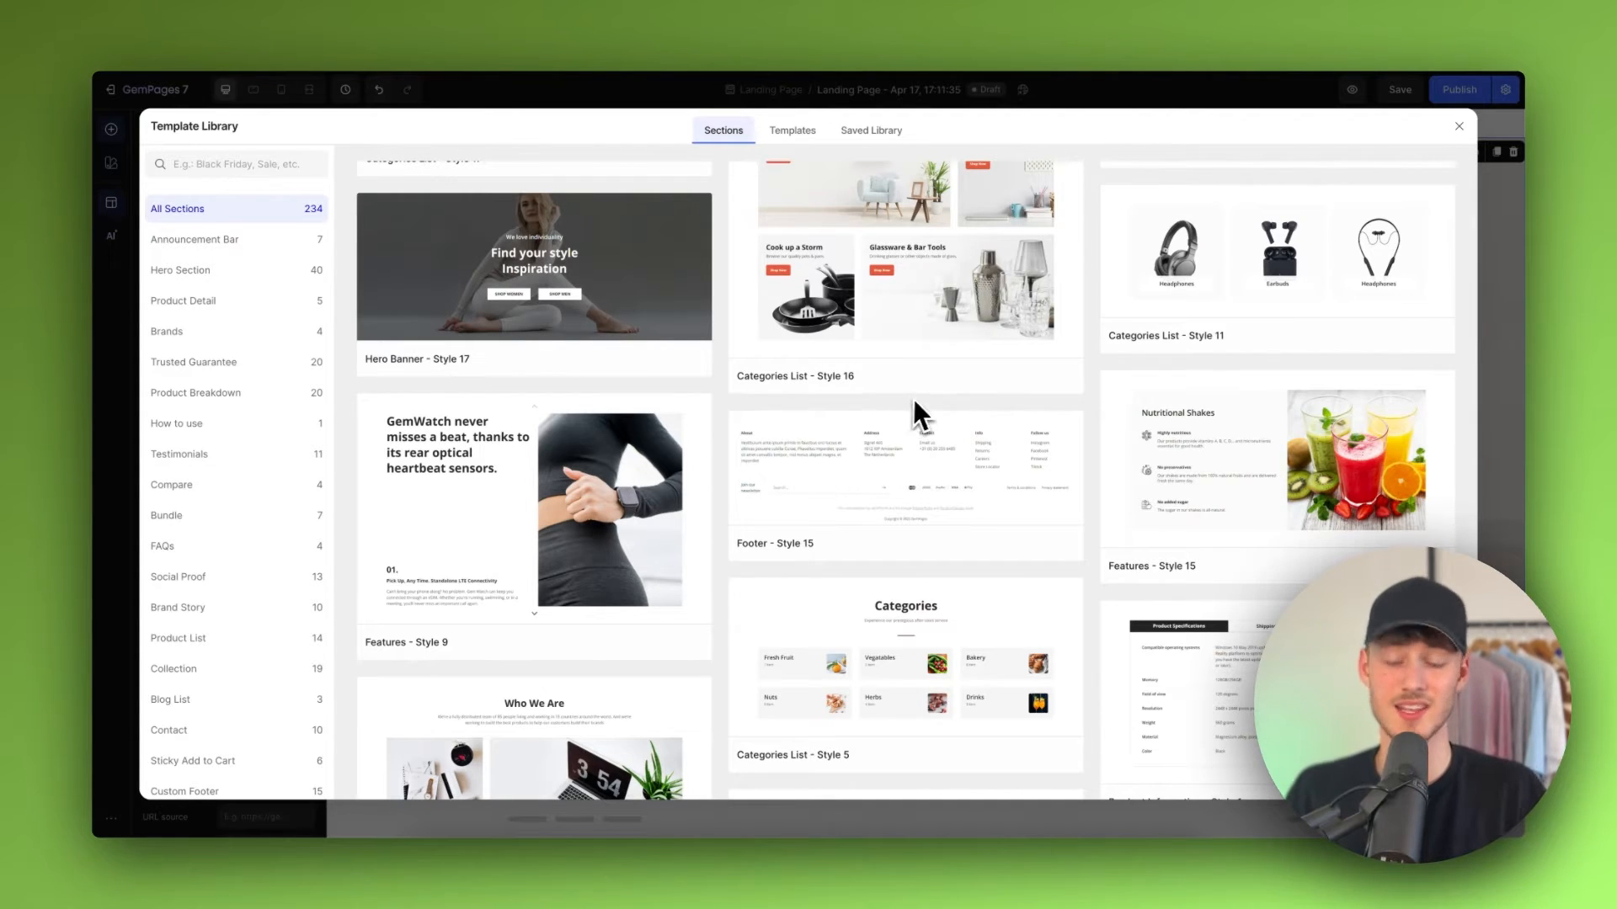
mouse_move(924, 370)
scroll(926, 379, up, 5)
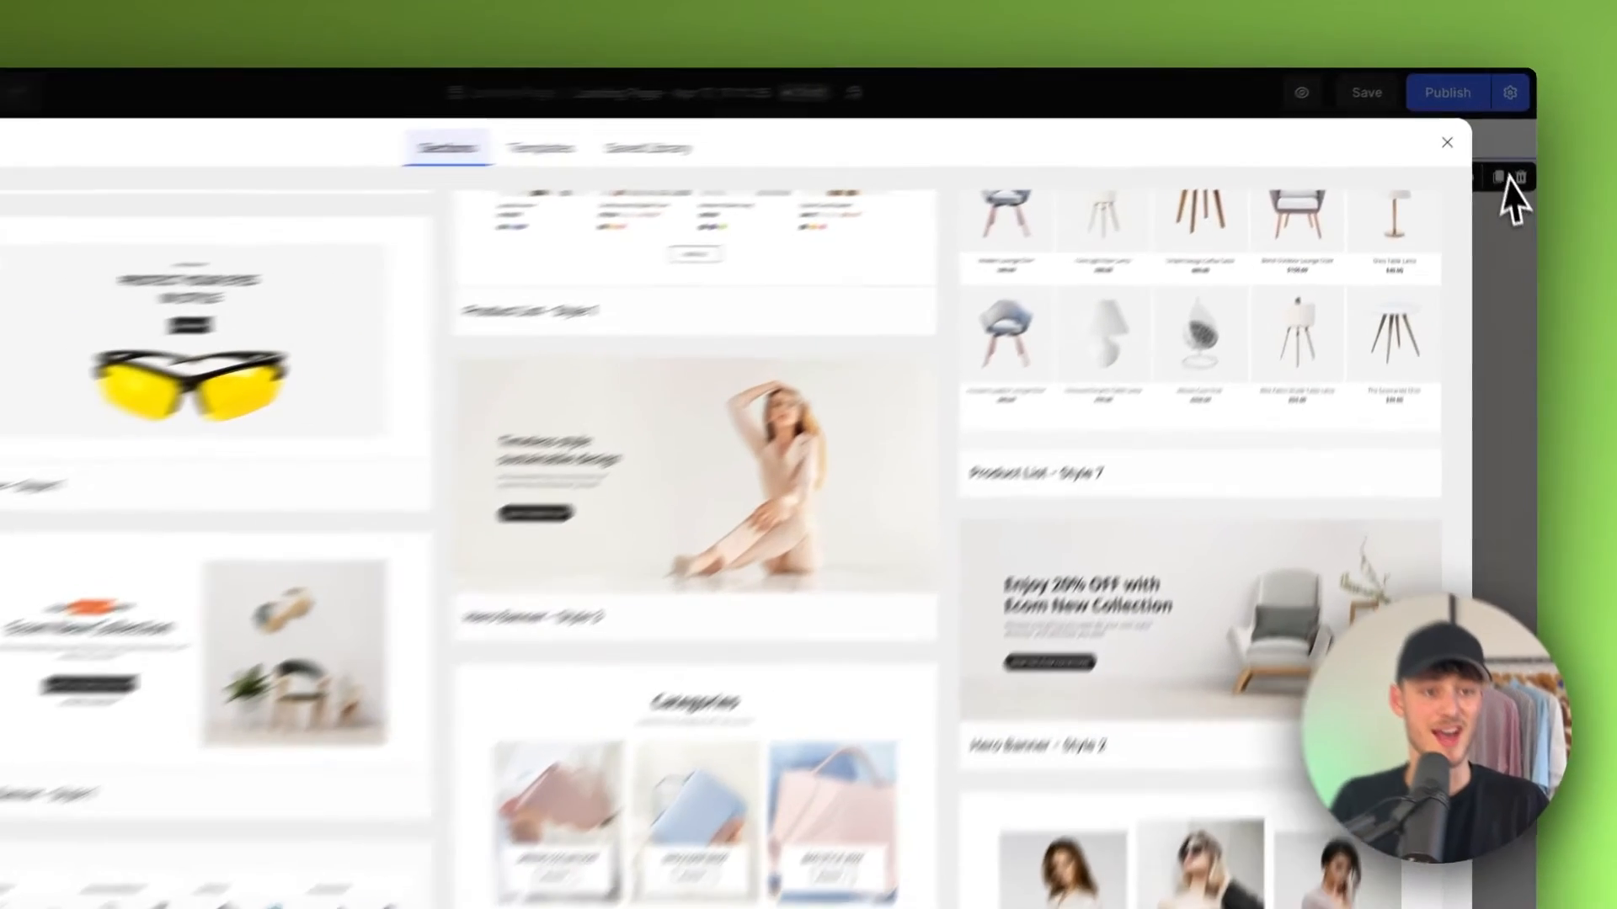
click(1460, 126)
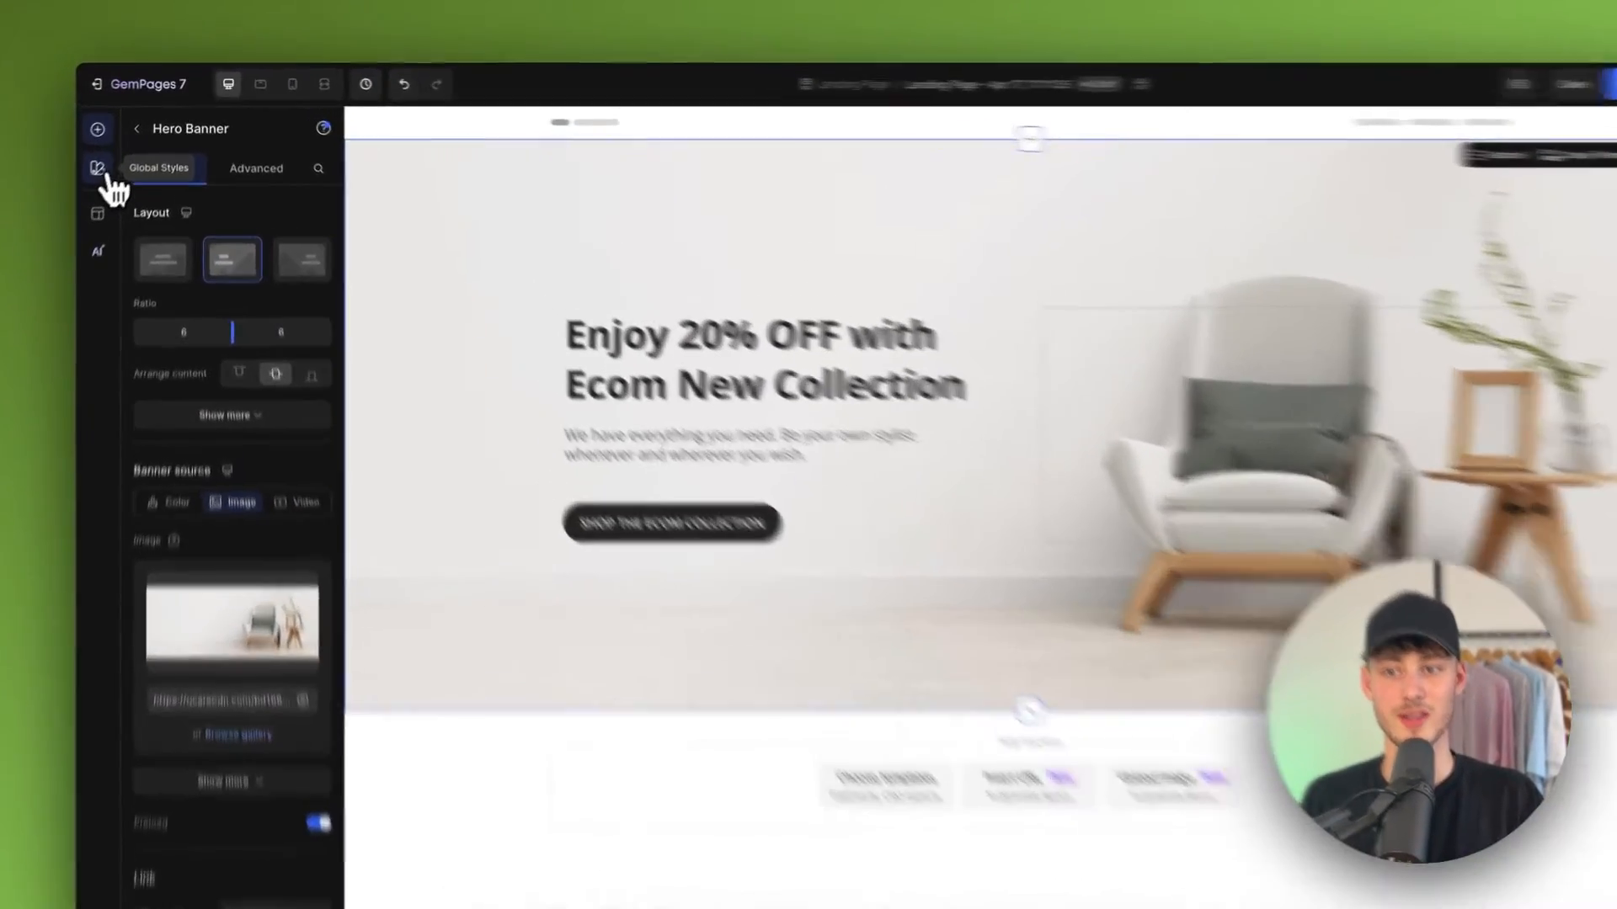
Step: Try setting the global heading font to Anton in Global Styles, then discard the global style changes
click(109, 162)
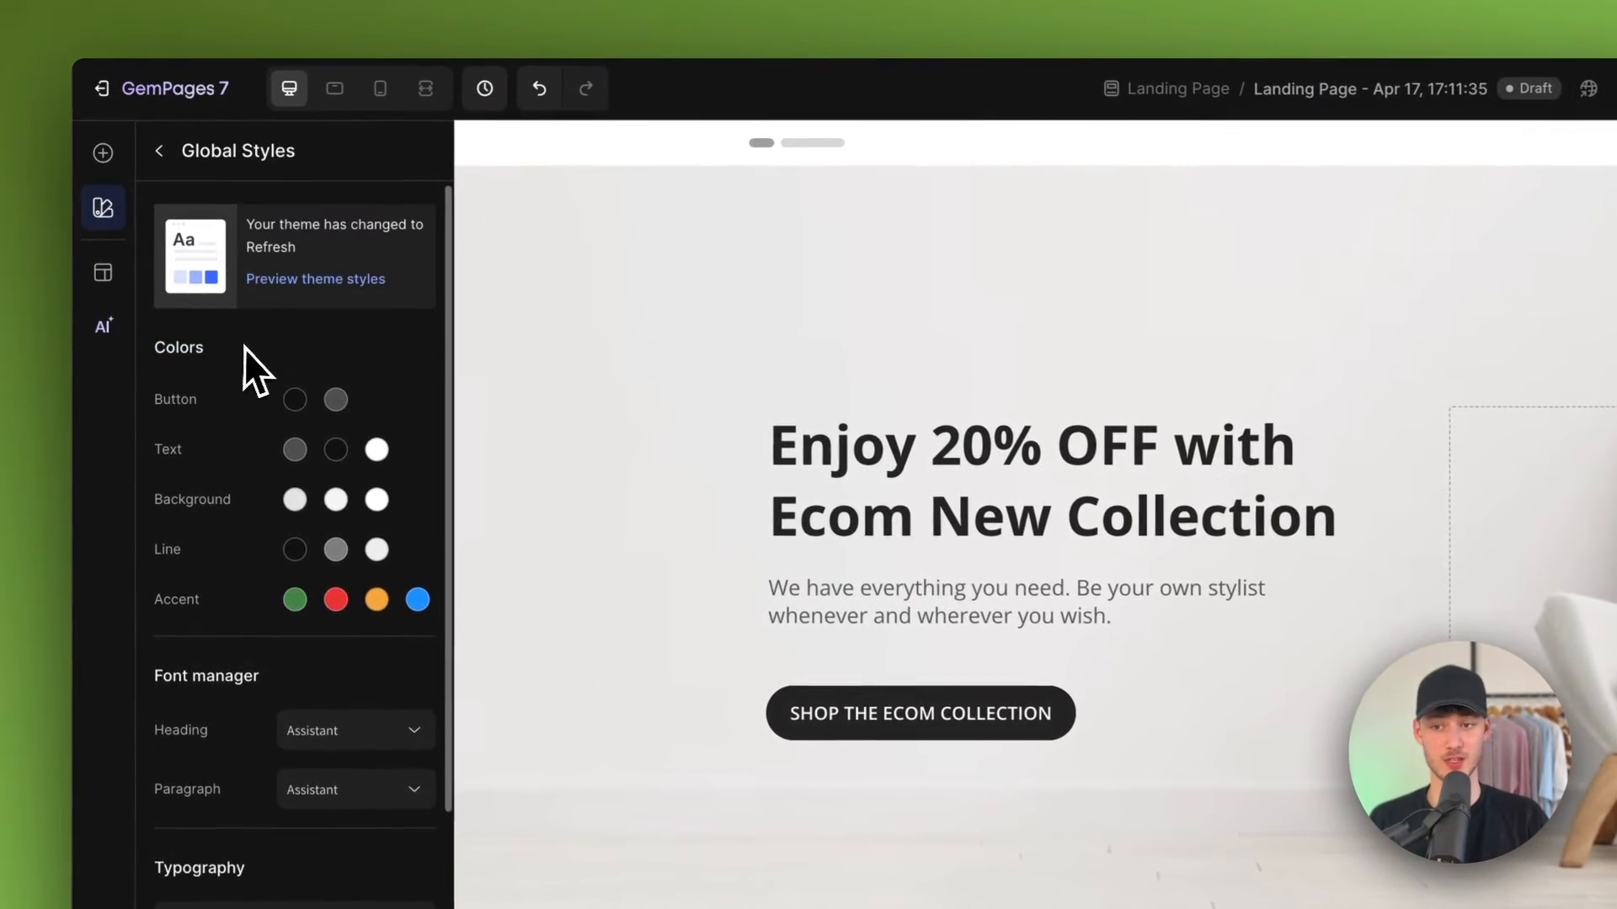
double_click(157, 248)
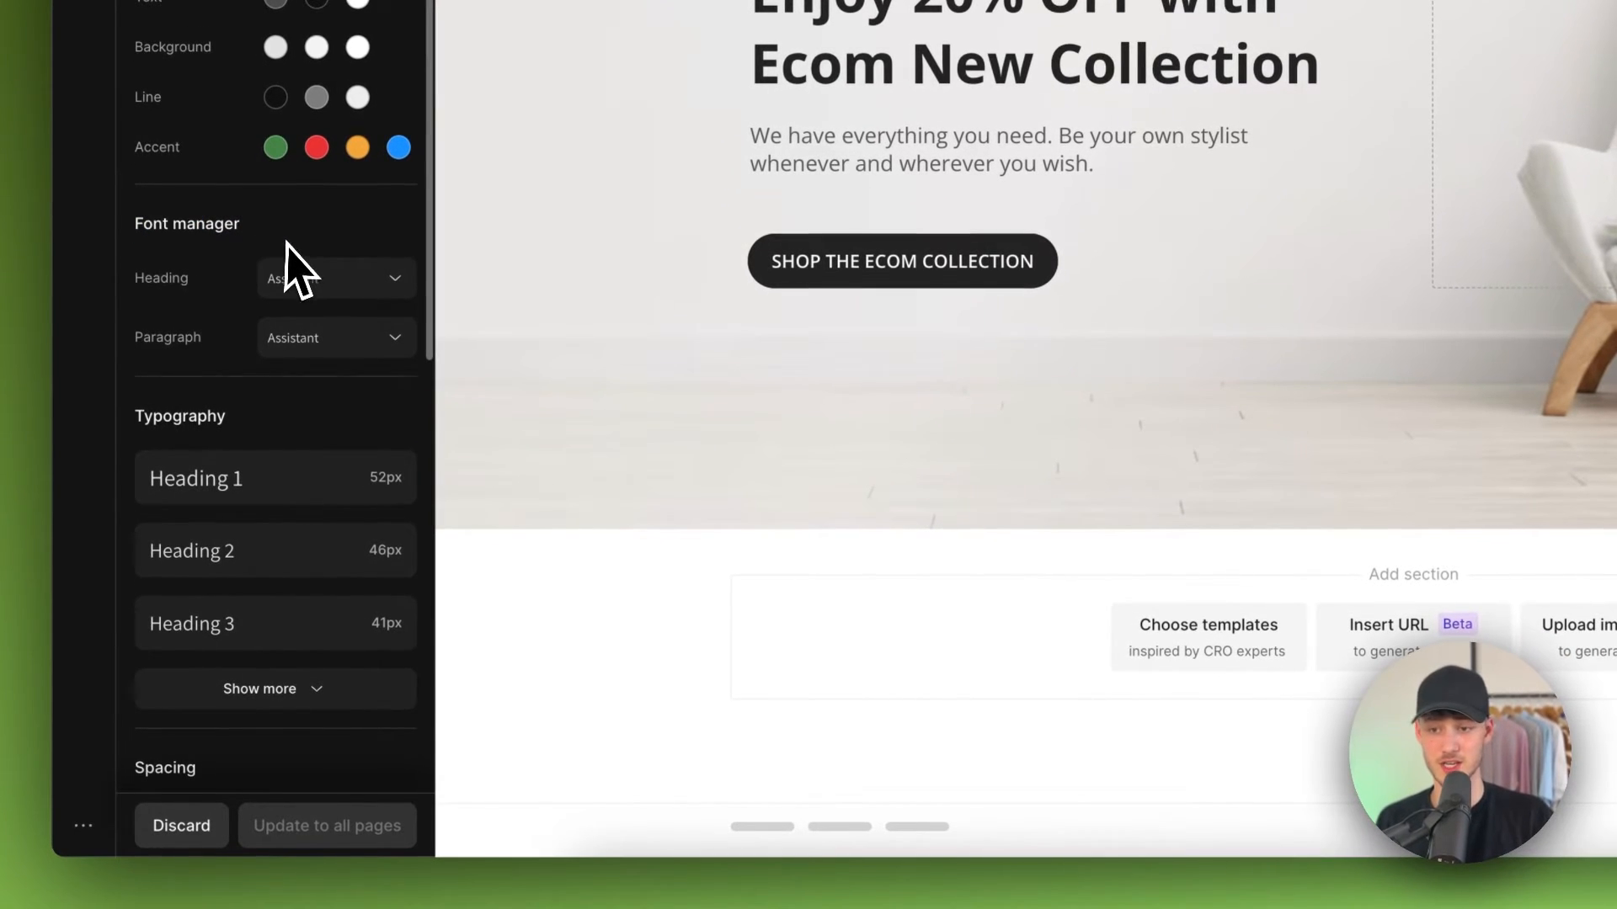
click(341, 290)
click(337, 549)
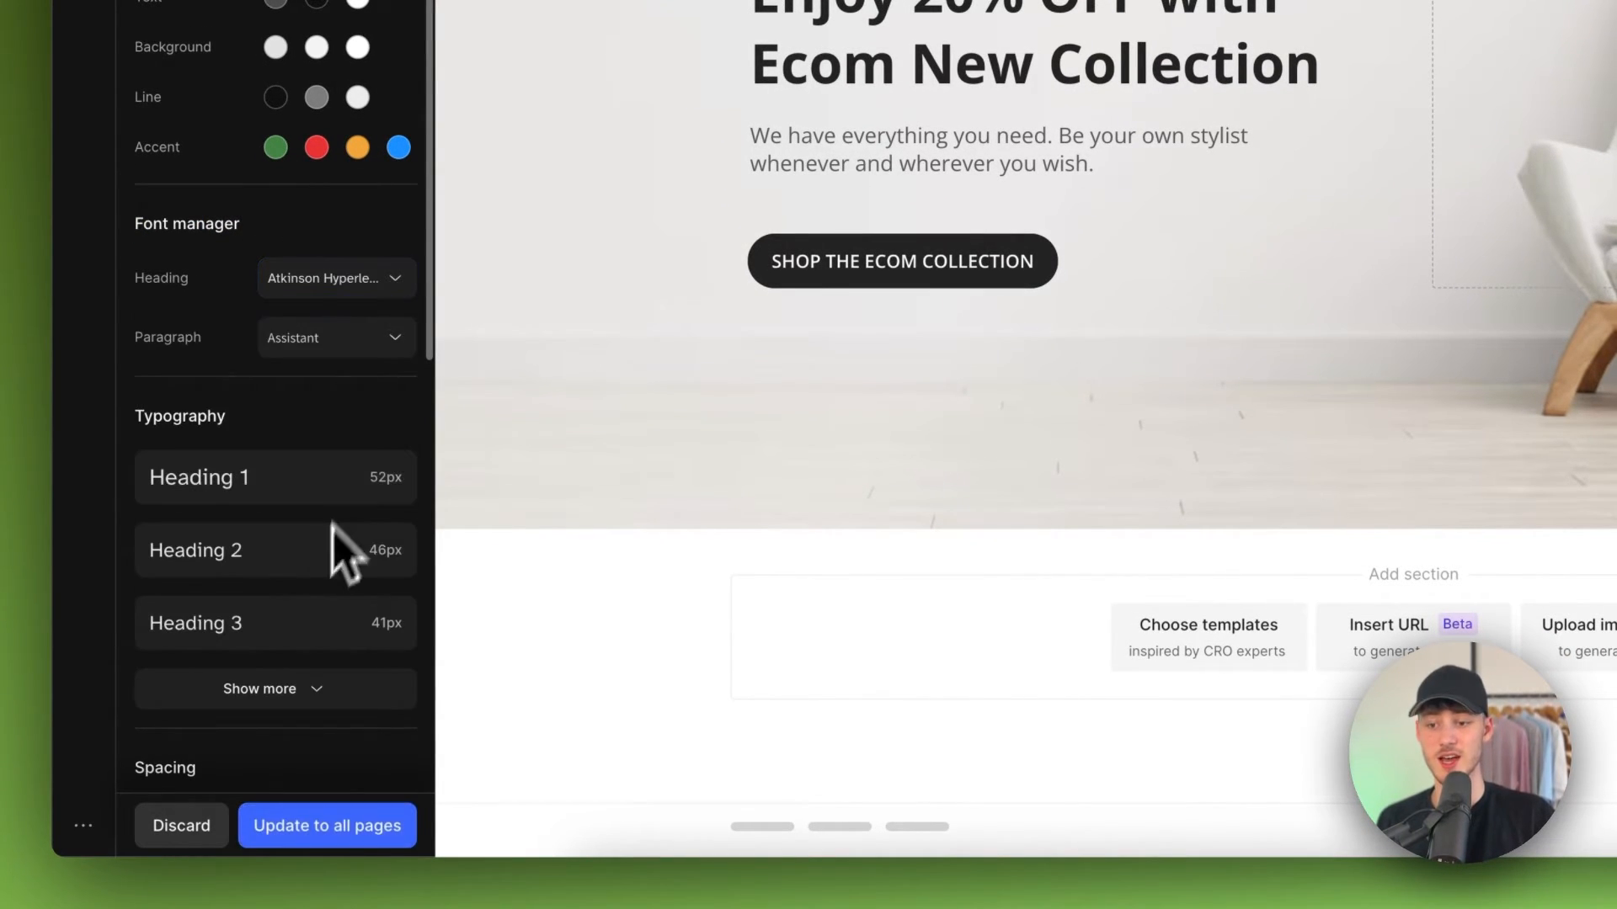
click(371, 281)
scroll(362, 422, up, 10)
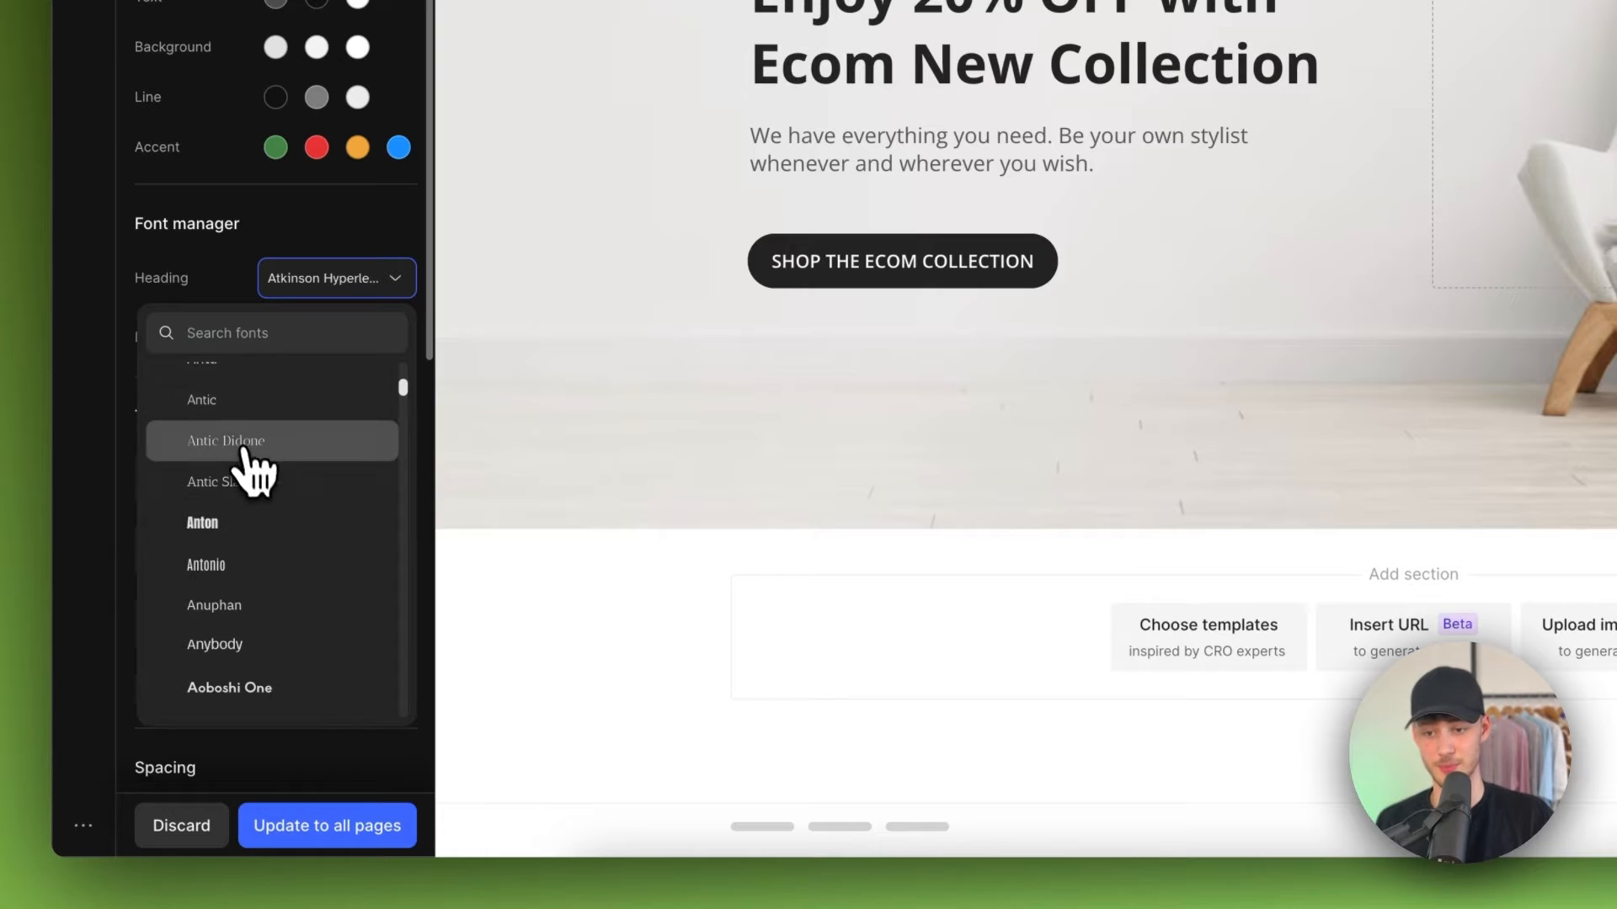
click(268, 526)
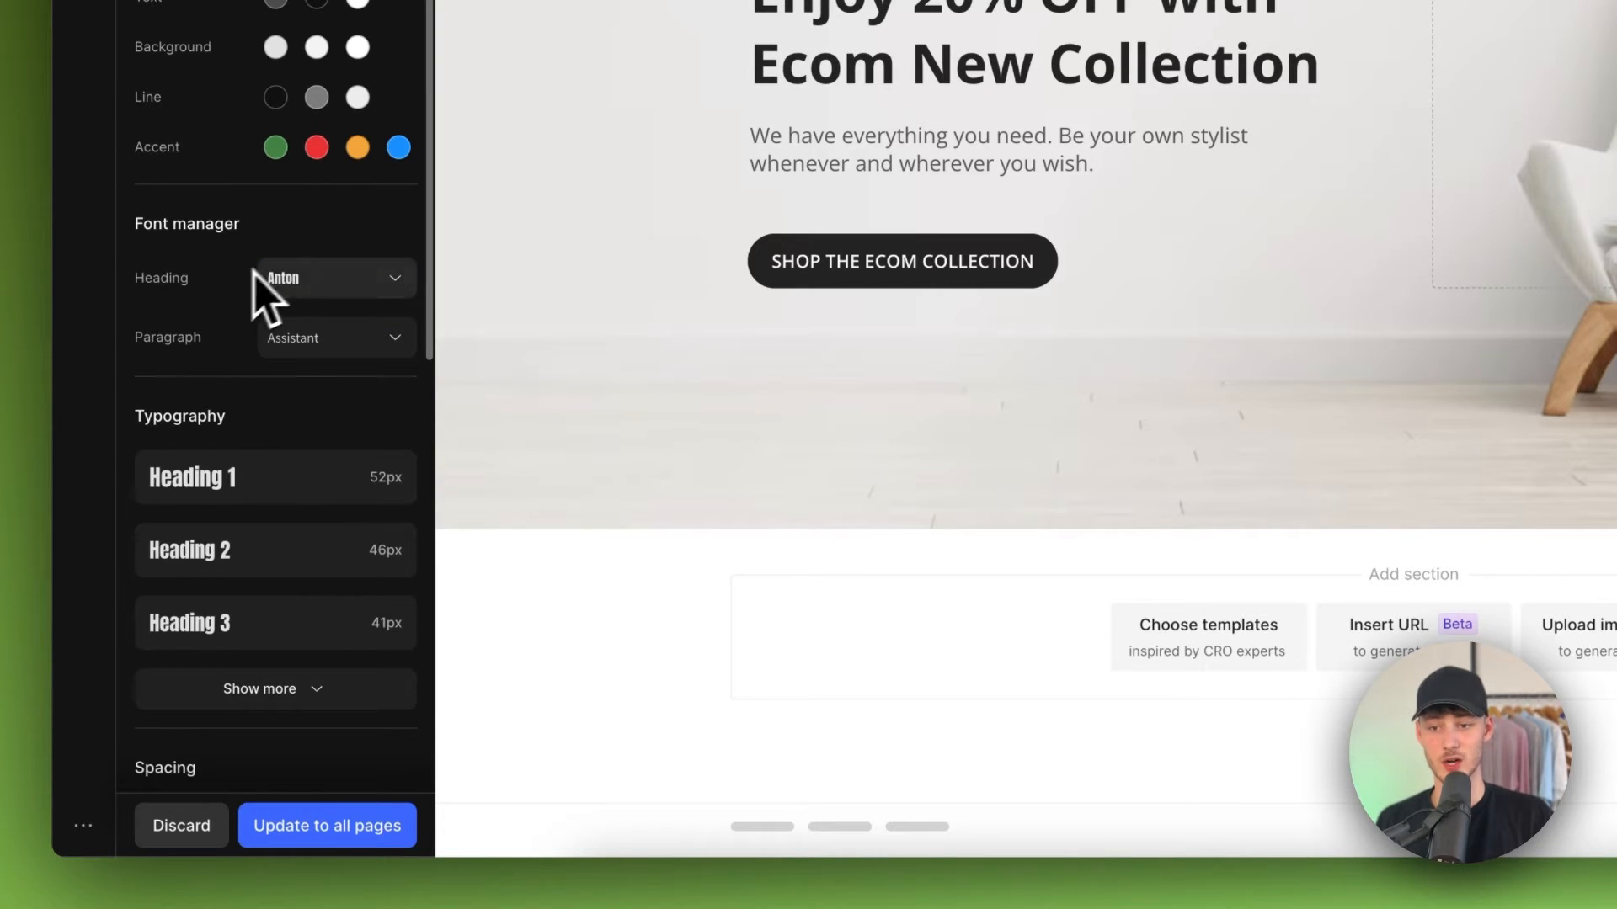
click(181, 830)
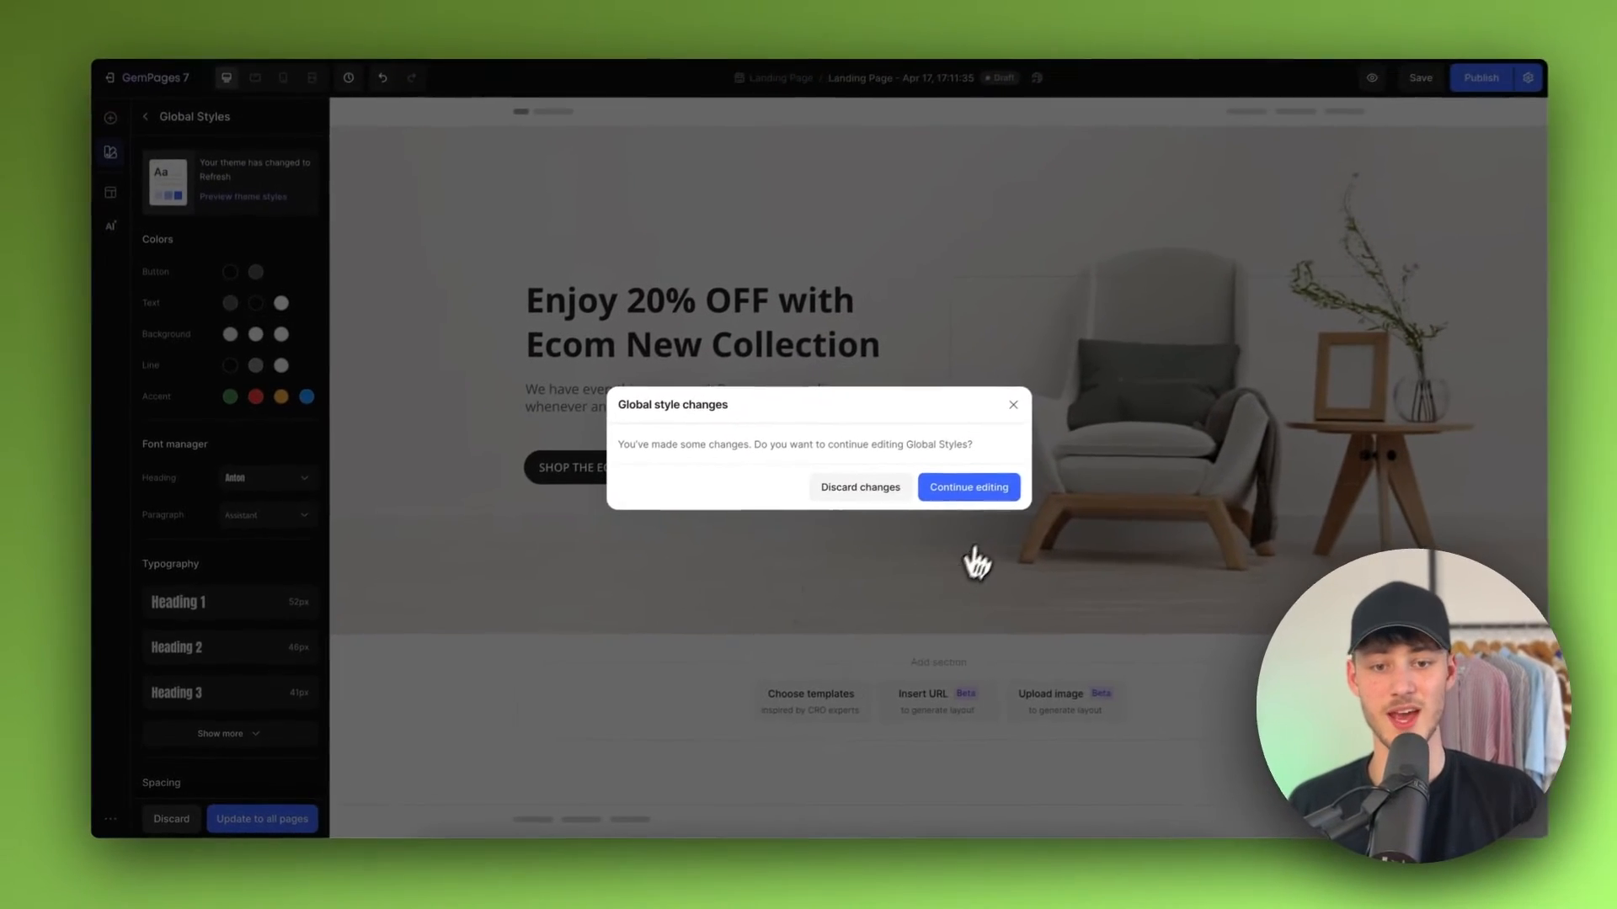
click(876, 493)
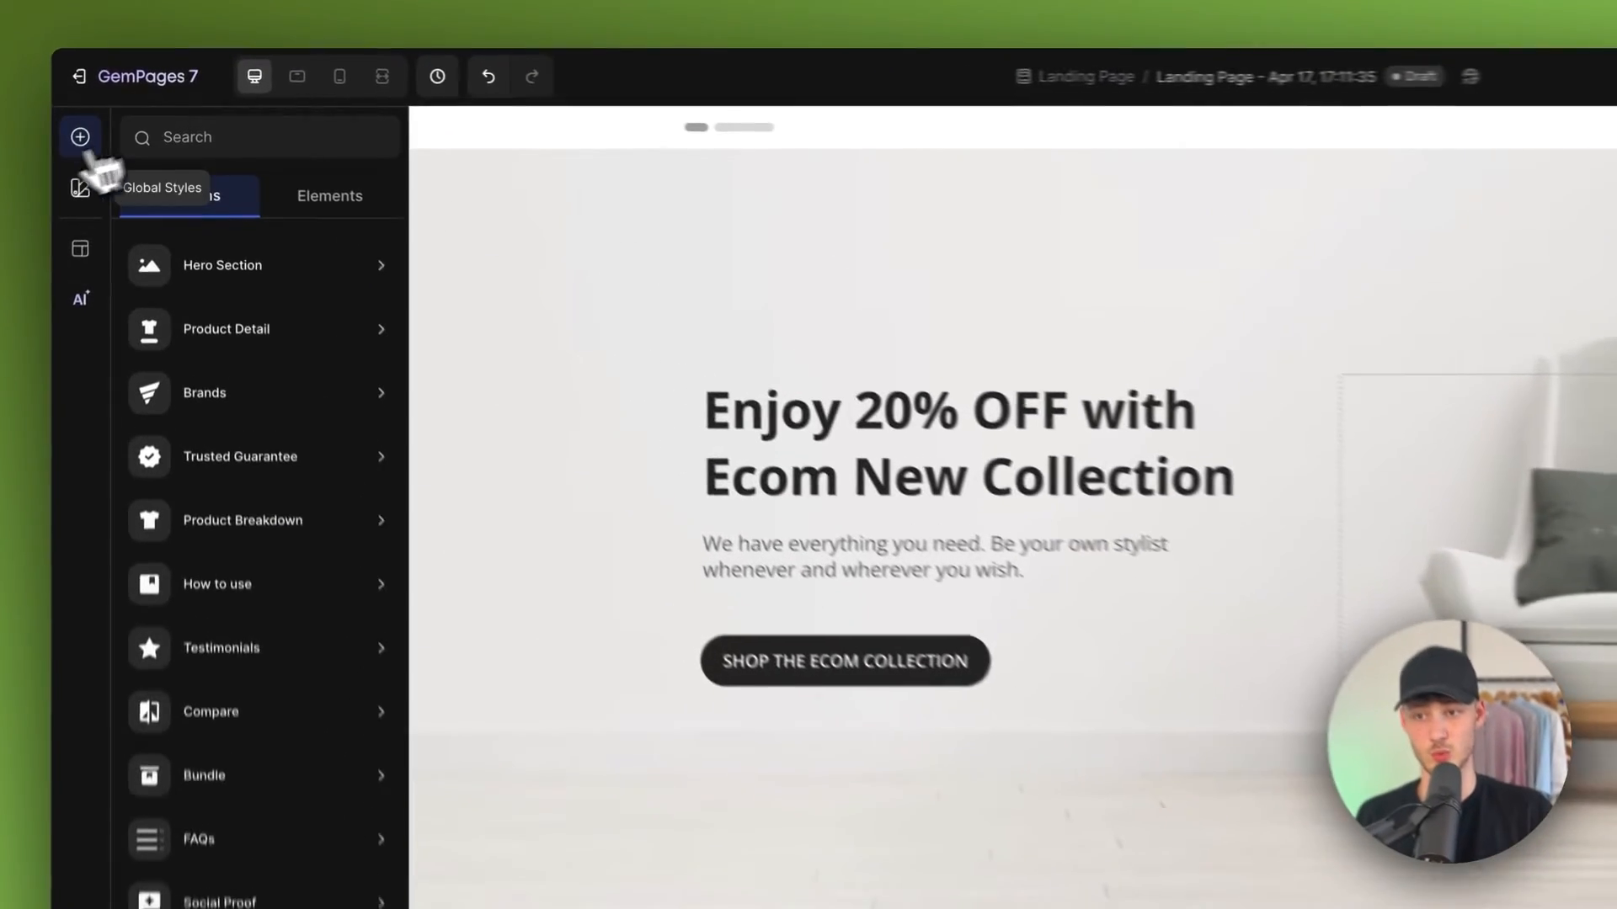
Step: Examine the Global Styles typography, spacing, default row width and corner settings
click(110, 163)
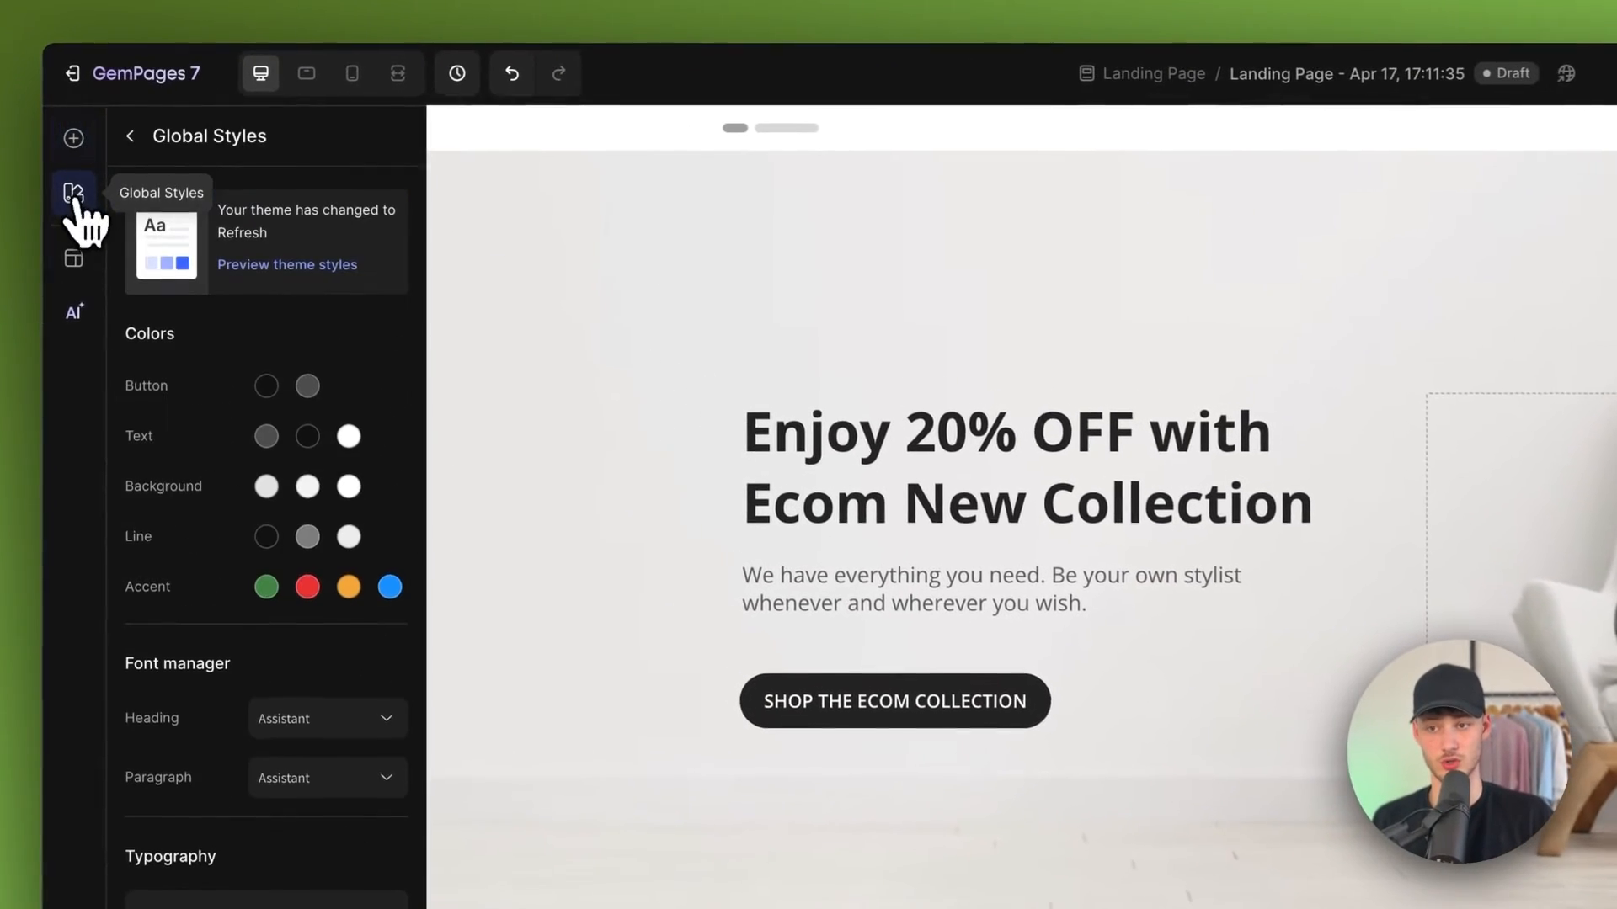
scroll(282, 506, down, 10)
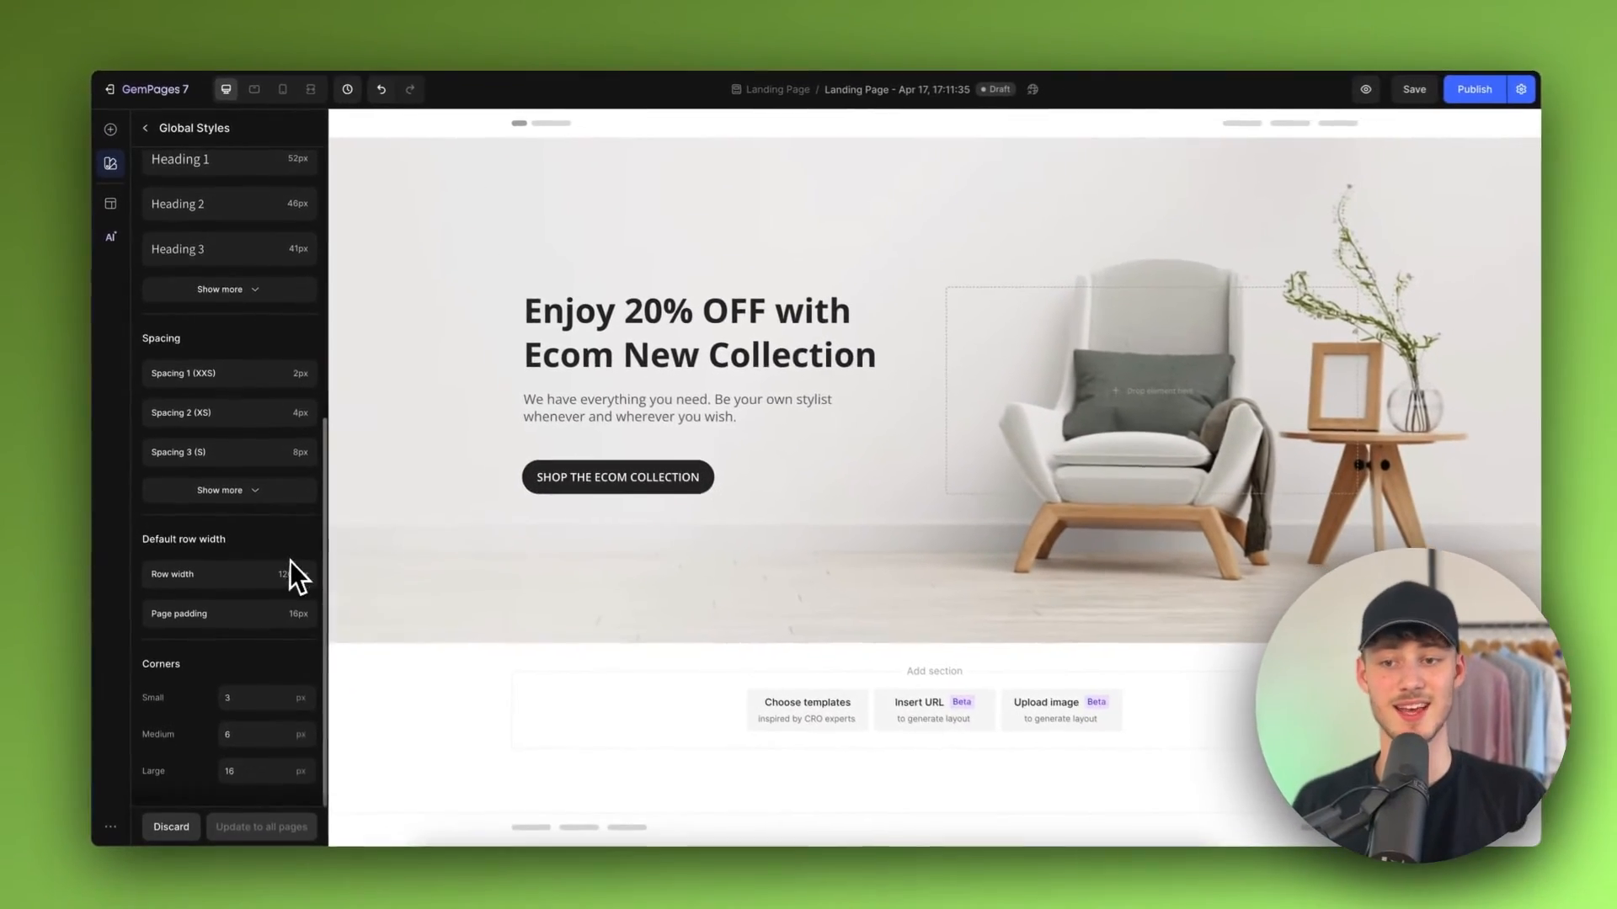
scroll(362, 833, up, 5)
scroll(357, 829, down, 5)
scroll(261, 505, down, 1)
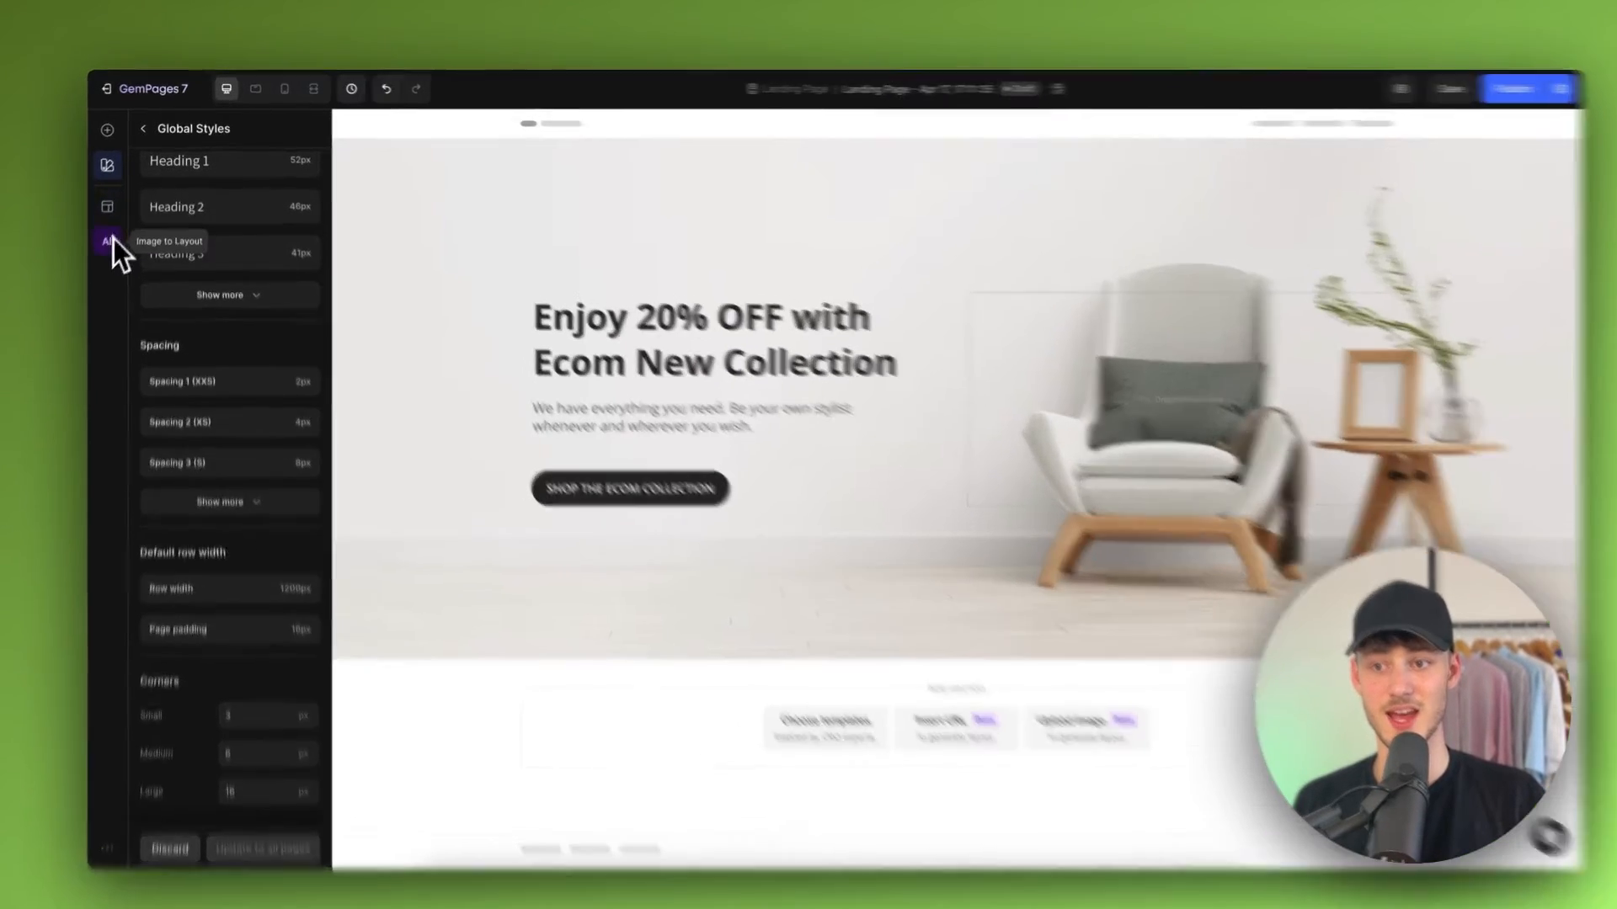
Step: Open the template library and the AI Image to layout tool, closing each without changes
click(107, 206)
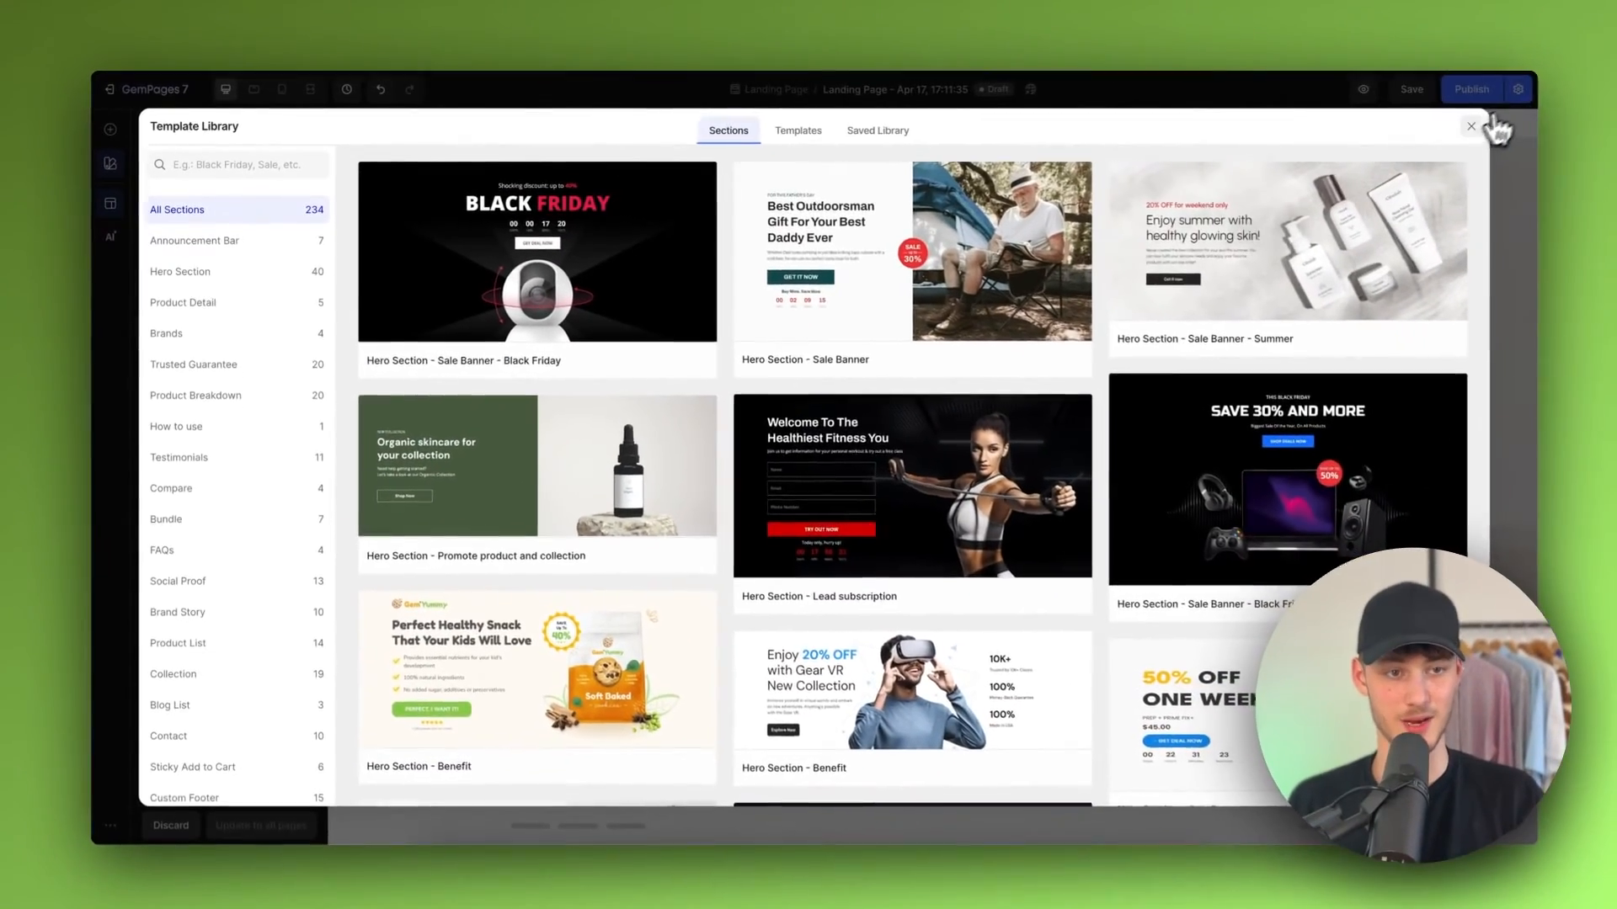
click(1472, 130)
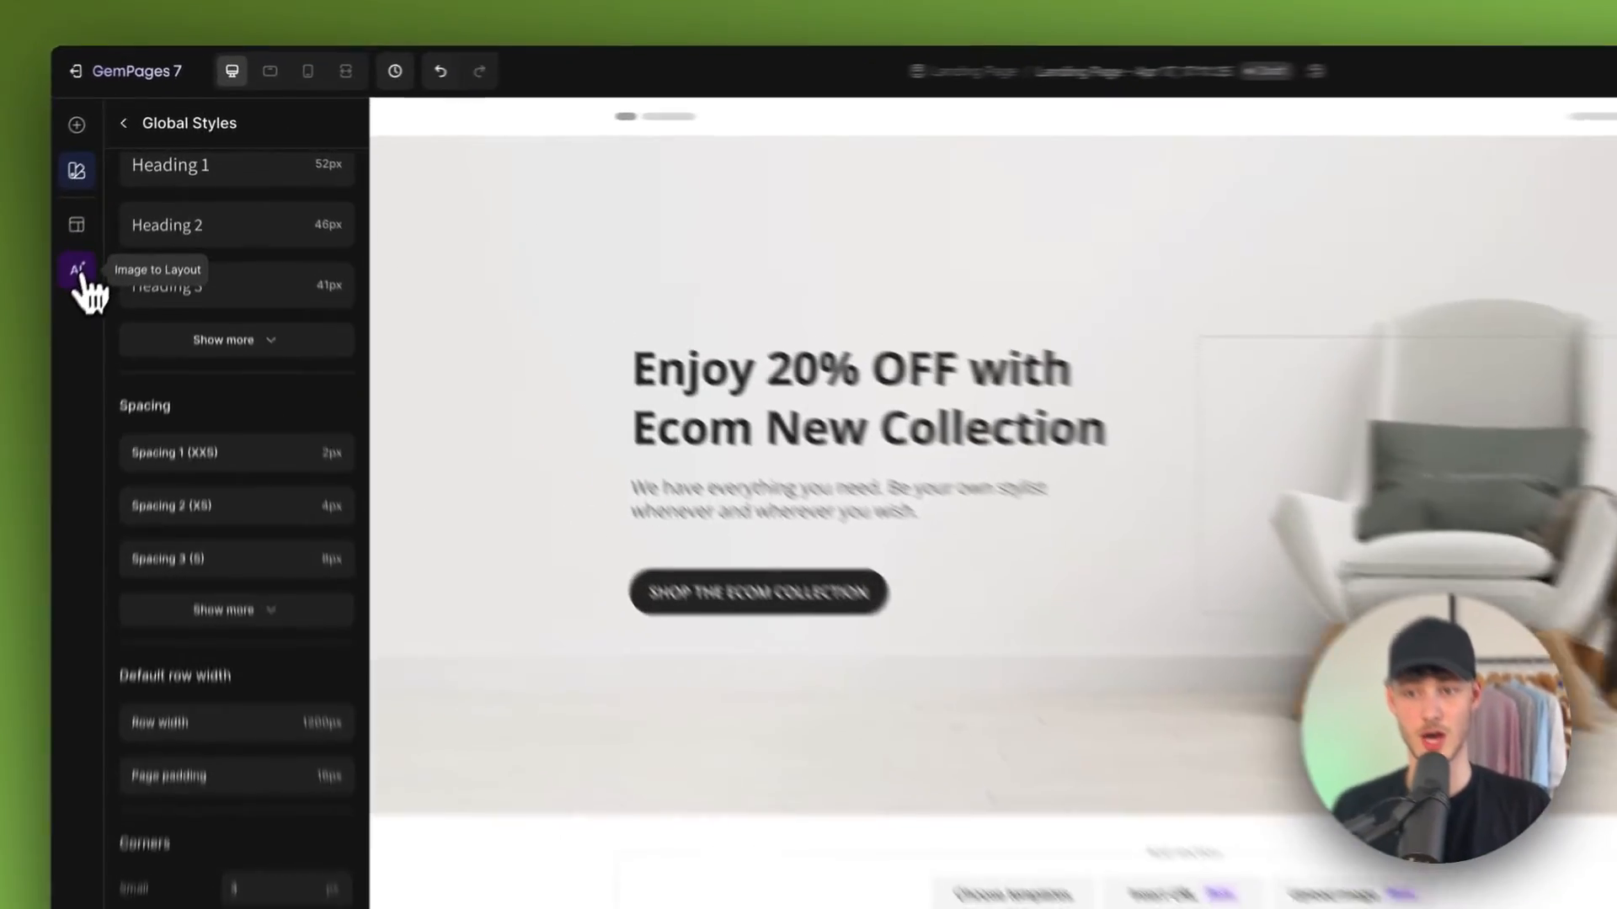
click(110, 235)
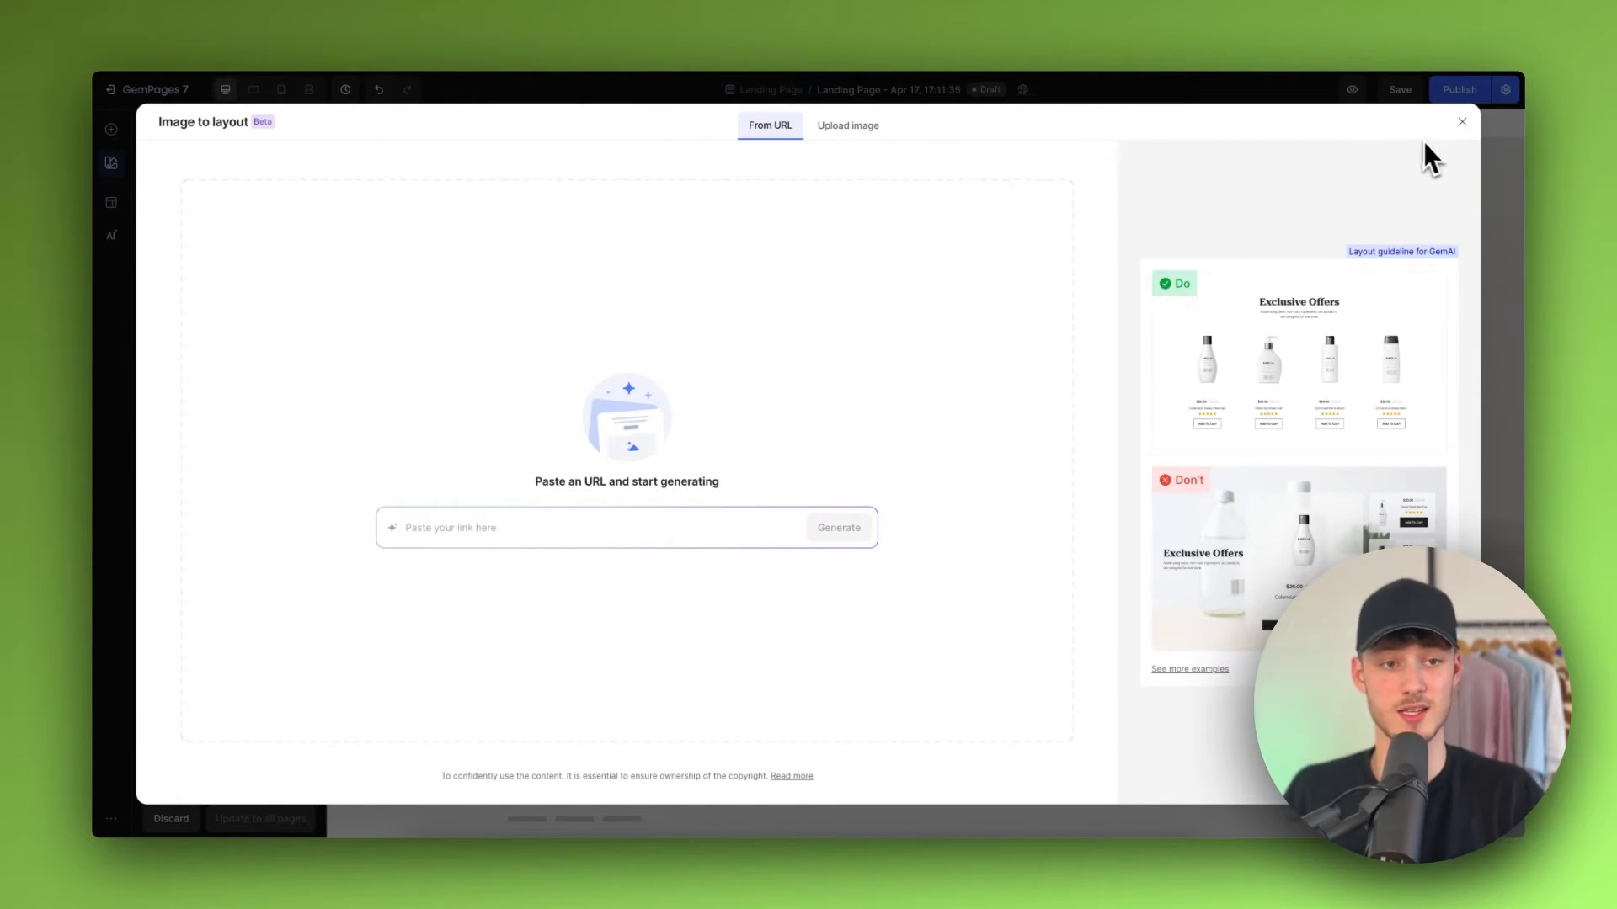
click(1461, 123)
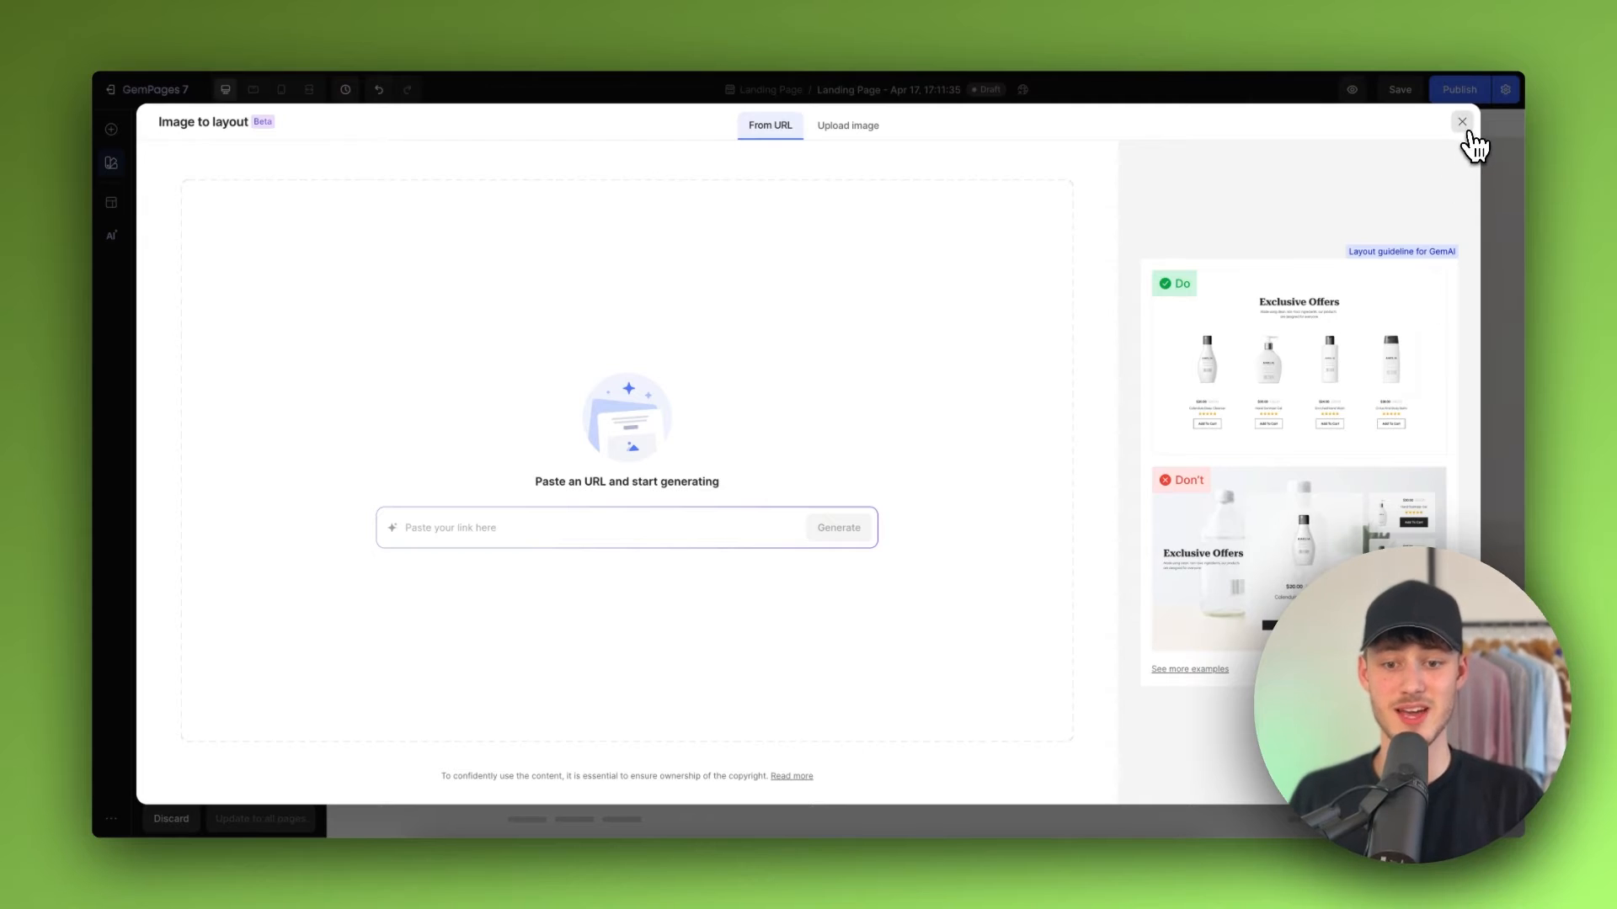
click(1466, 128)
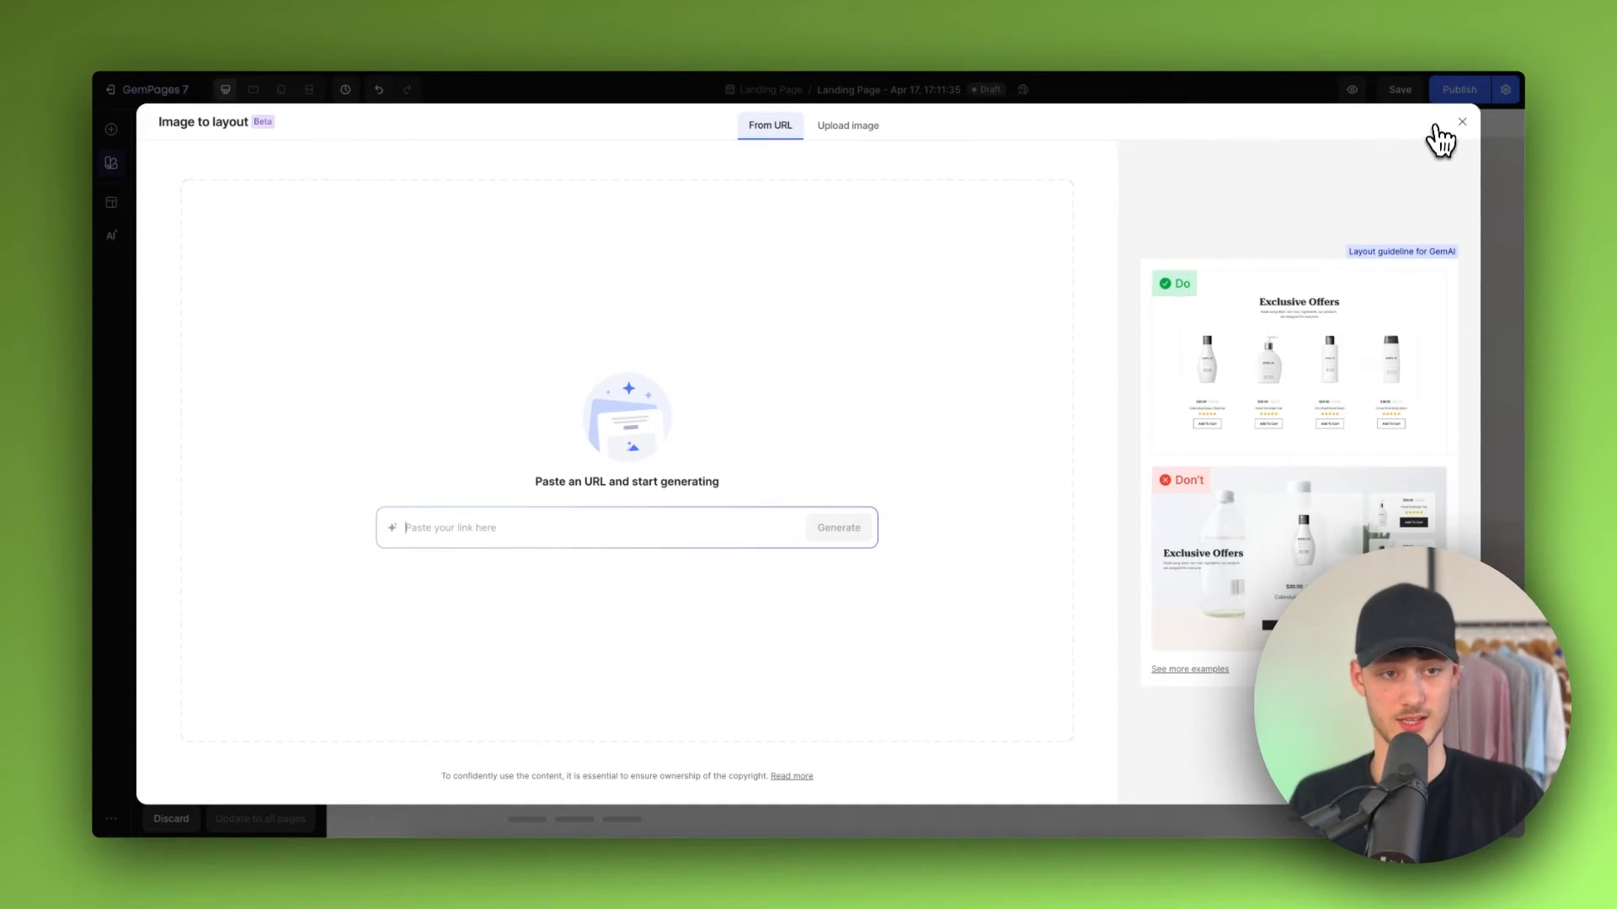
click(1436, 126)
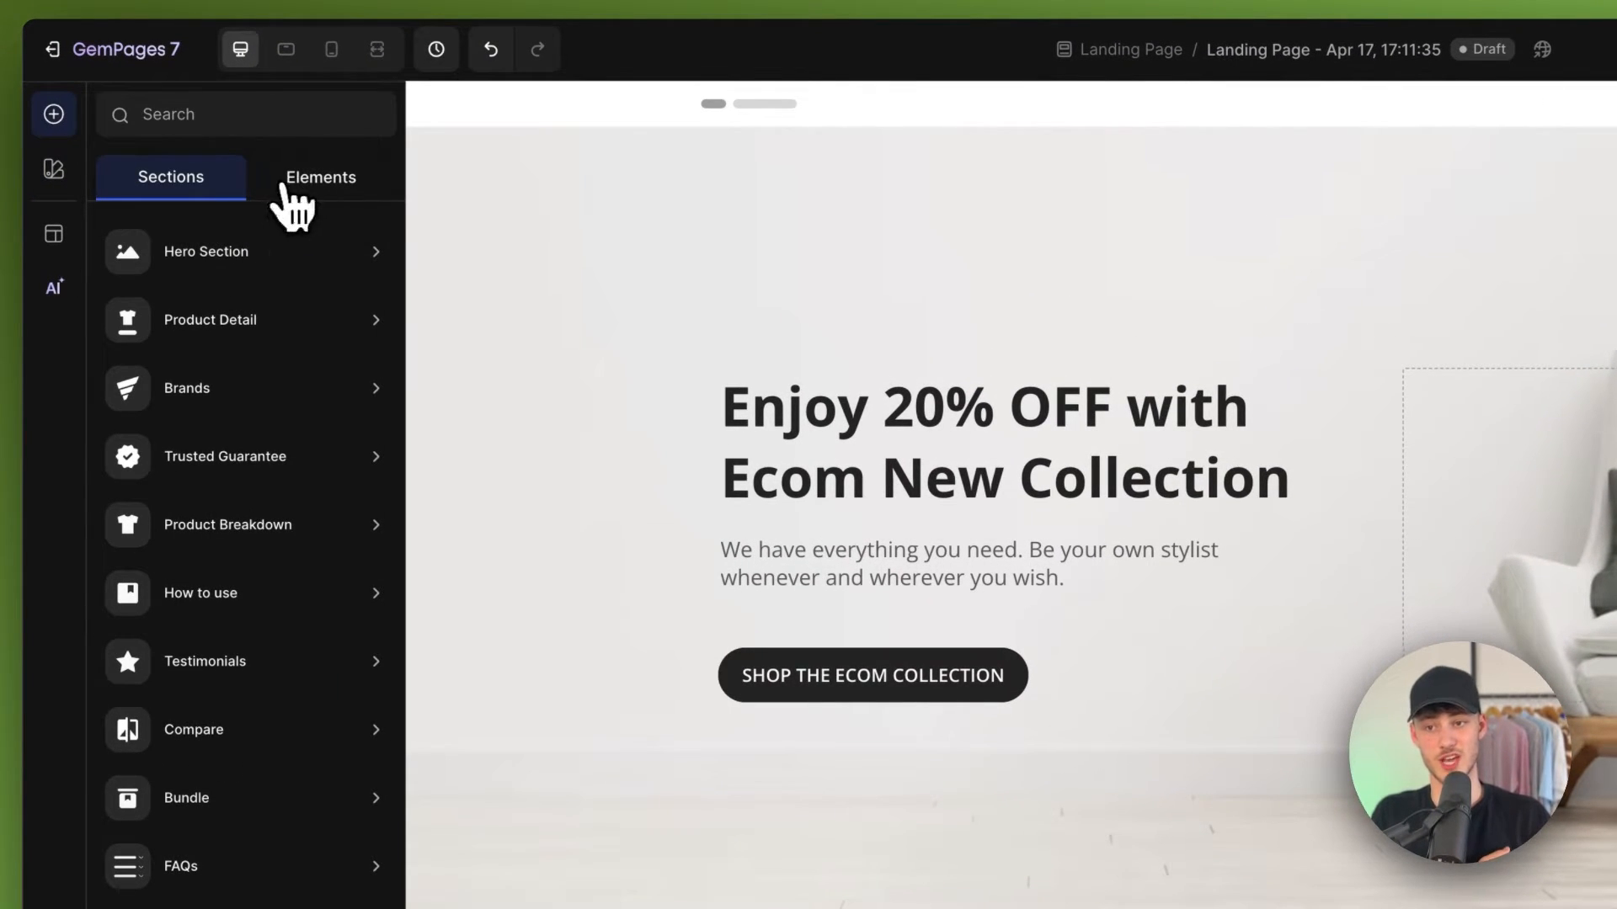
Step: Add a single-column Row element below the hero banner
click(295, 181)
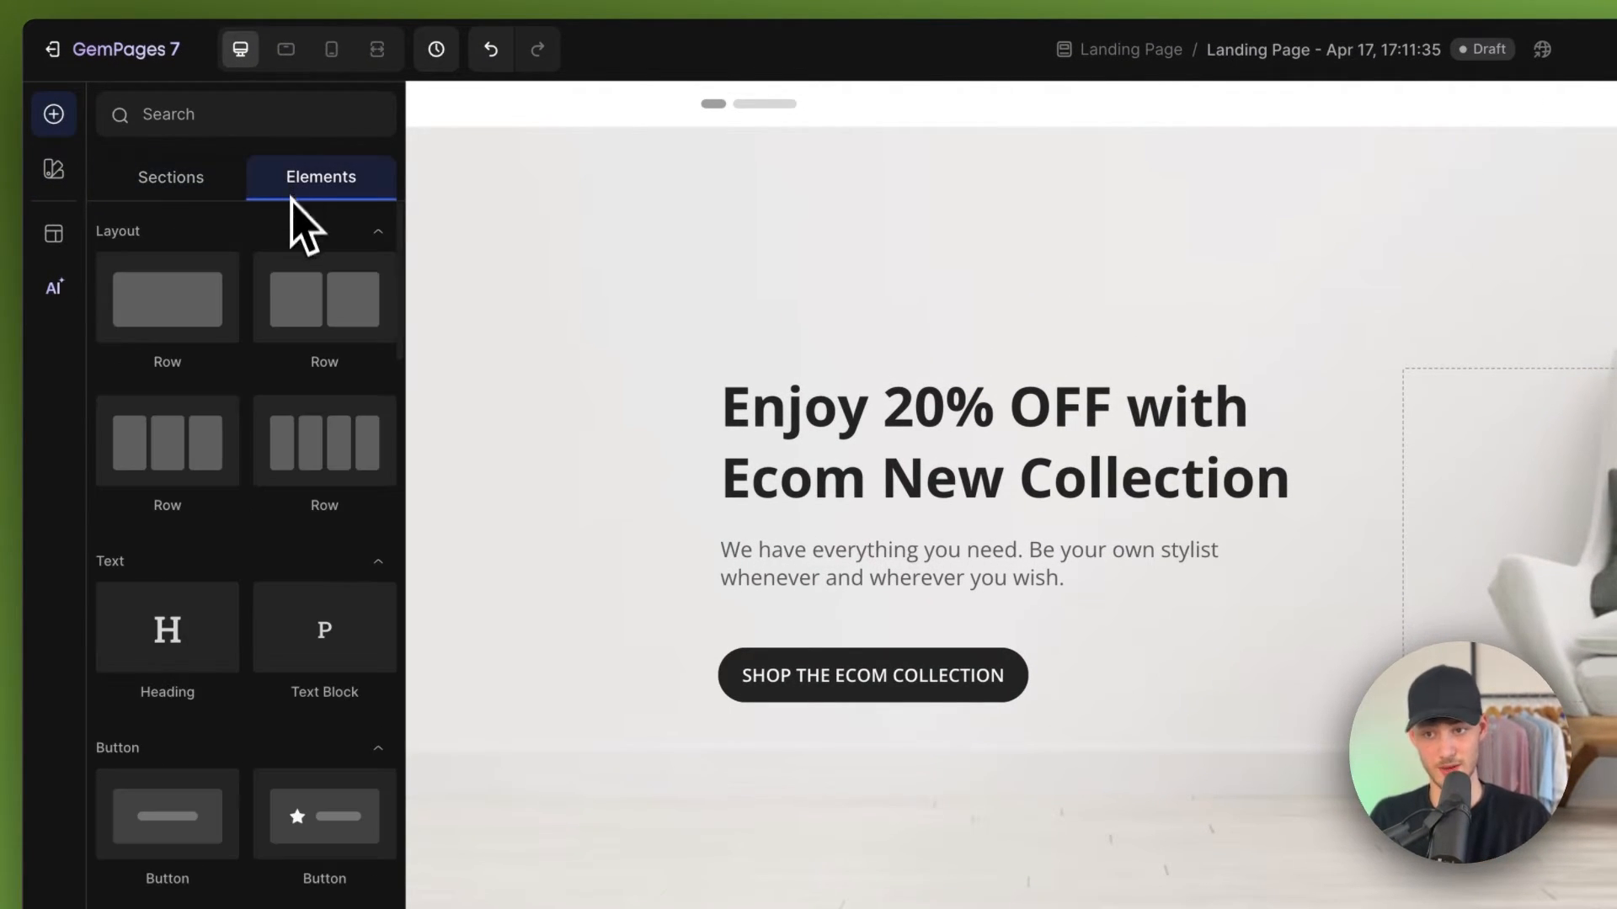
scroll(206, 487, down, 5)
scroll(210, 501, up, 5)
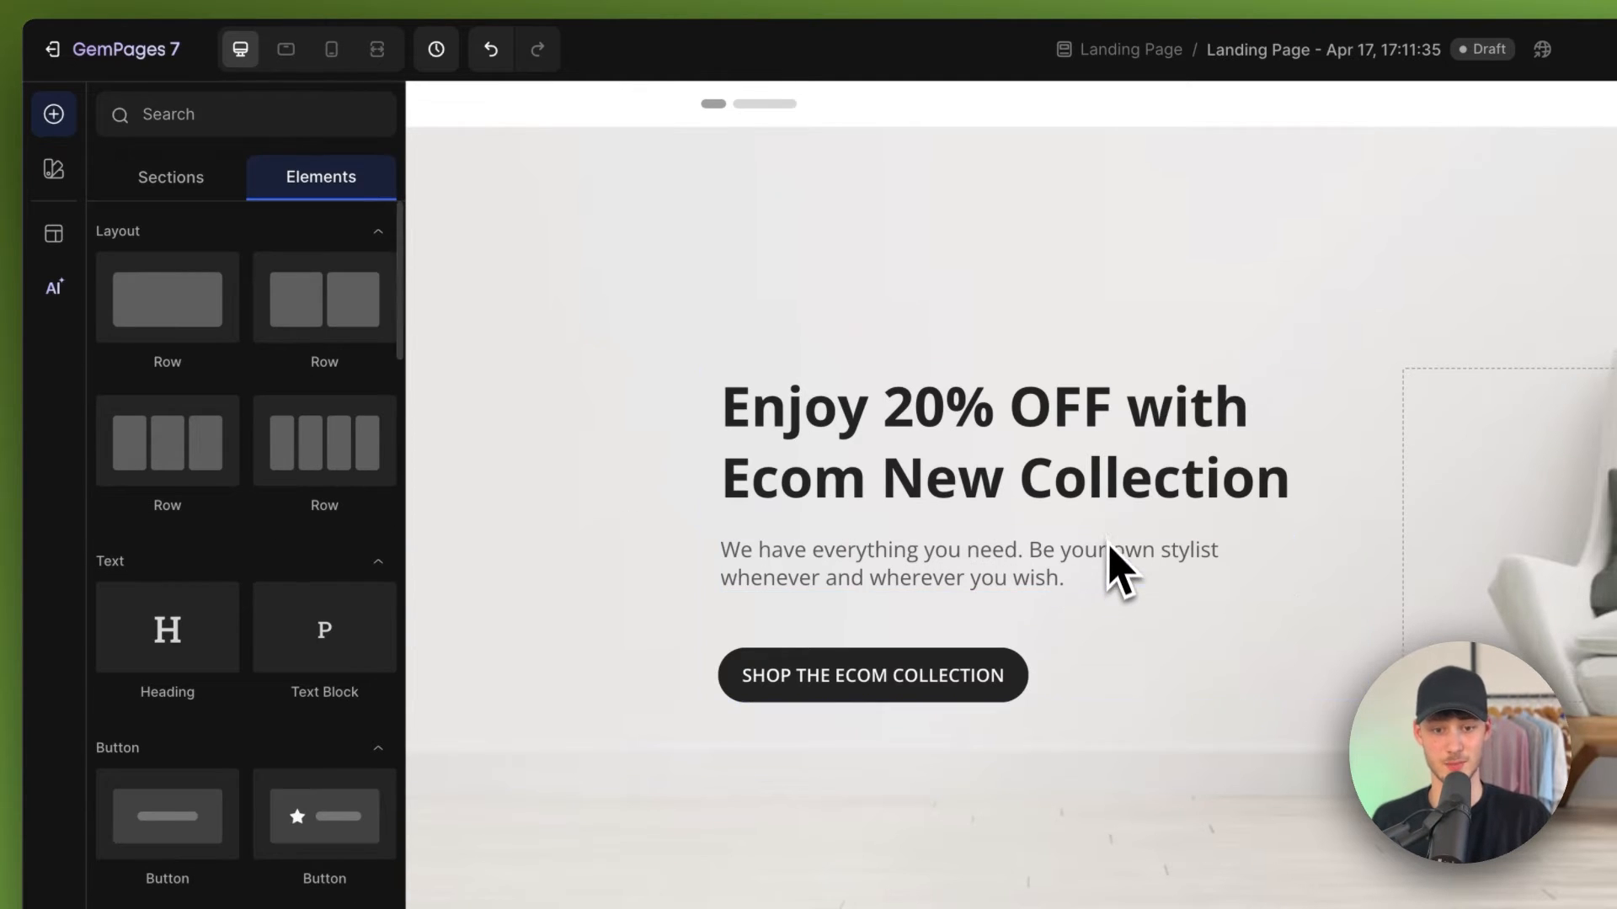
drag(178, 298, 1241, 906)
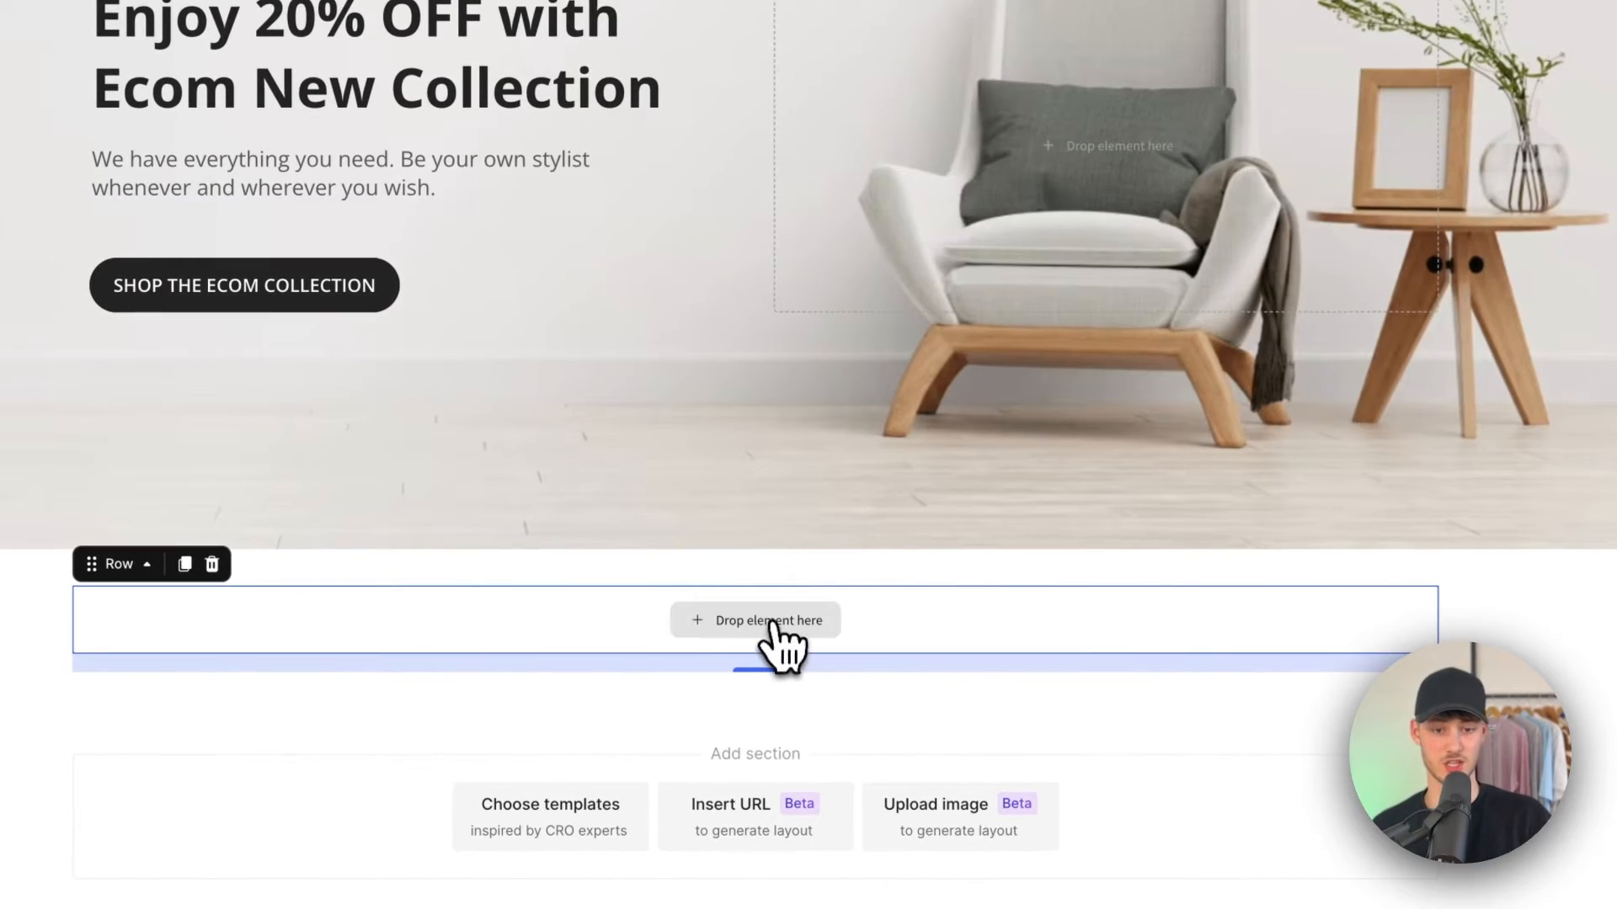
click(768, 628)
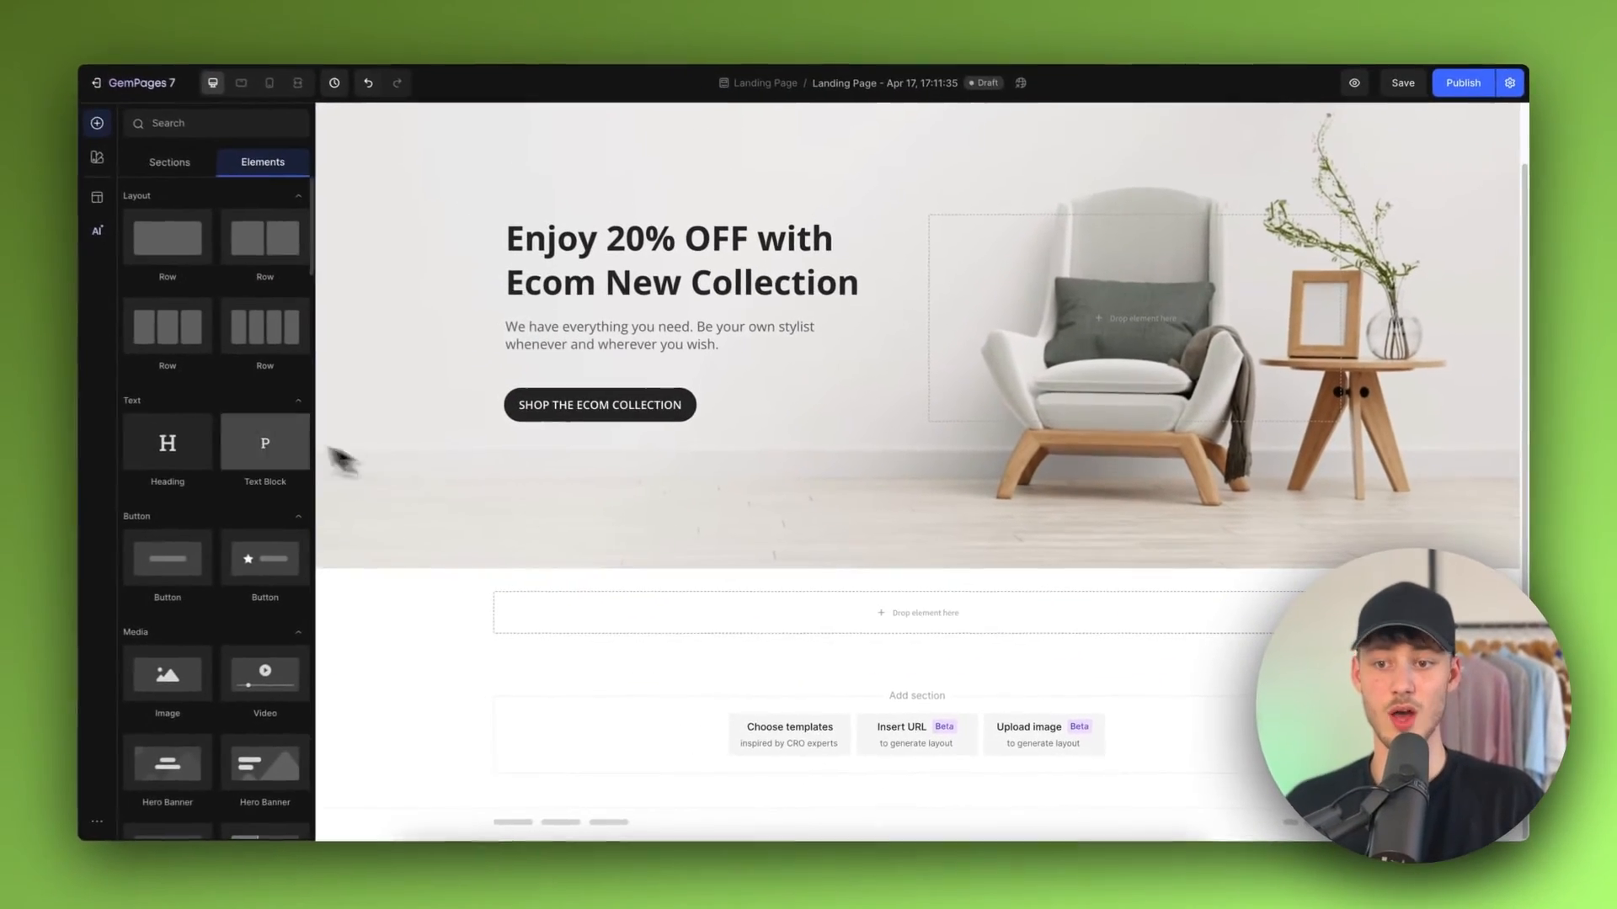
Step: Drop a Video element into the new row, then select that section and delete it
scroll(168, 461, down, 3)
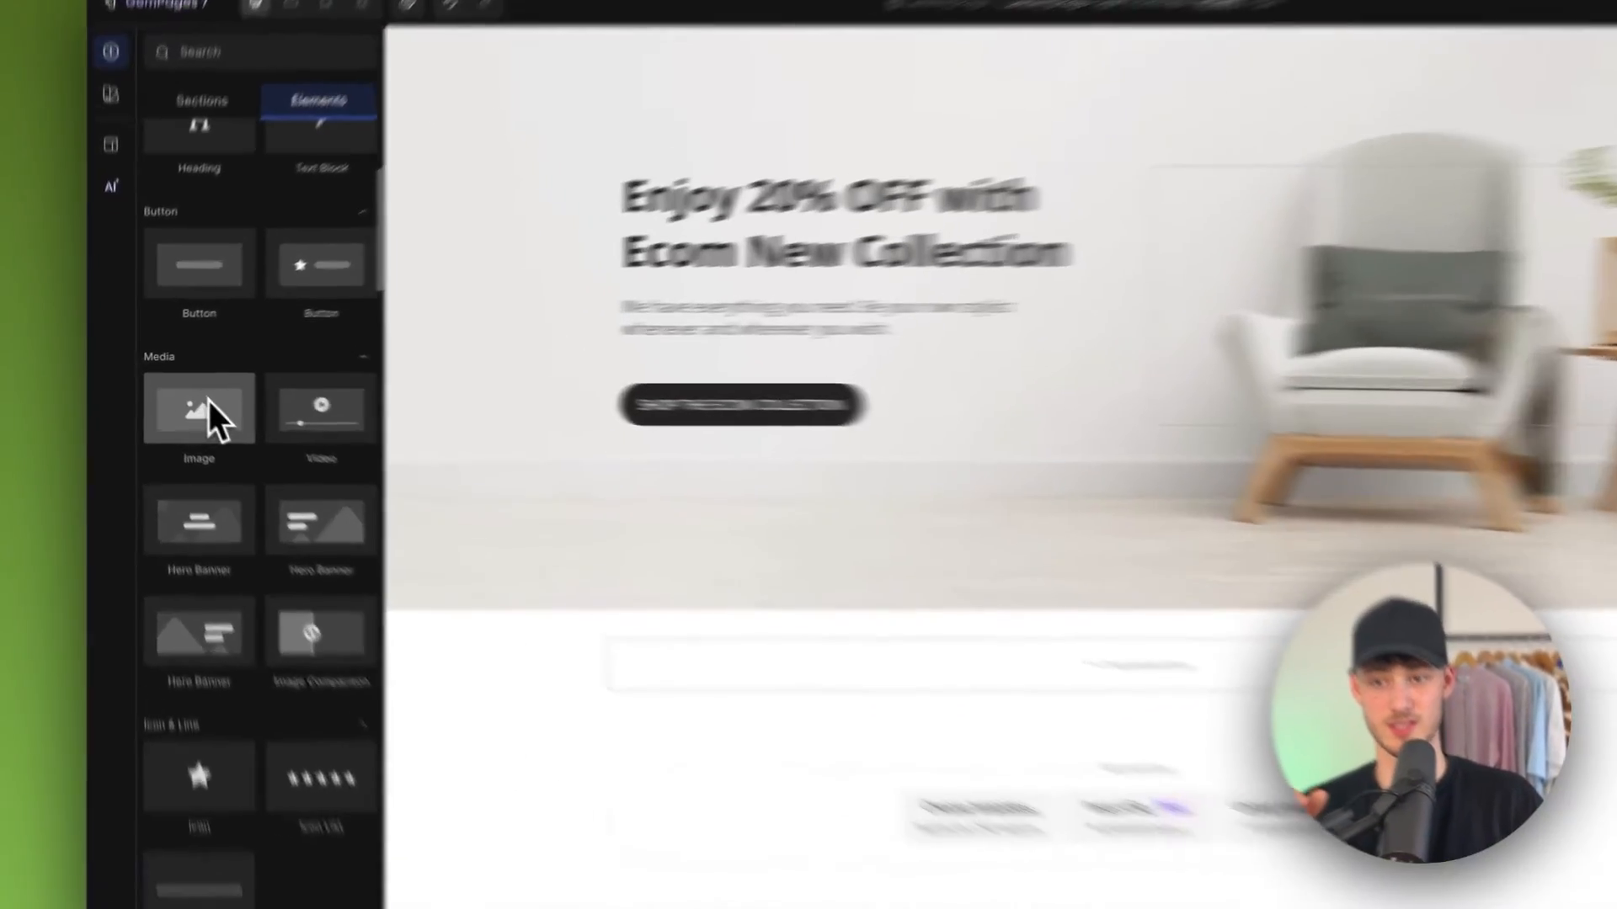
scroll(207, 387, up, 3)
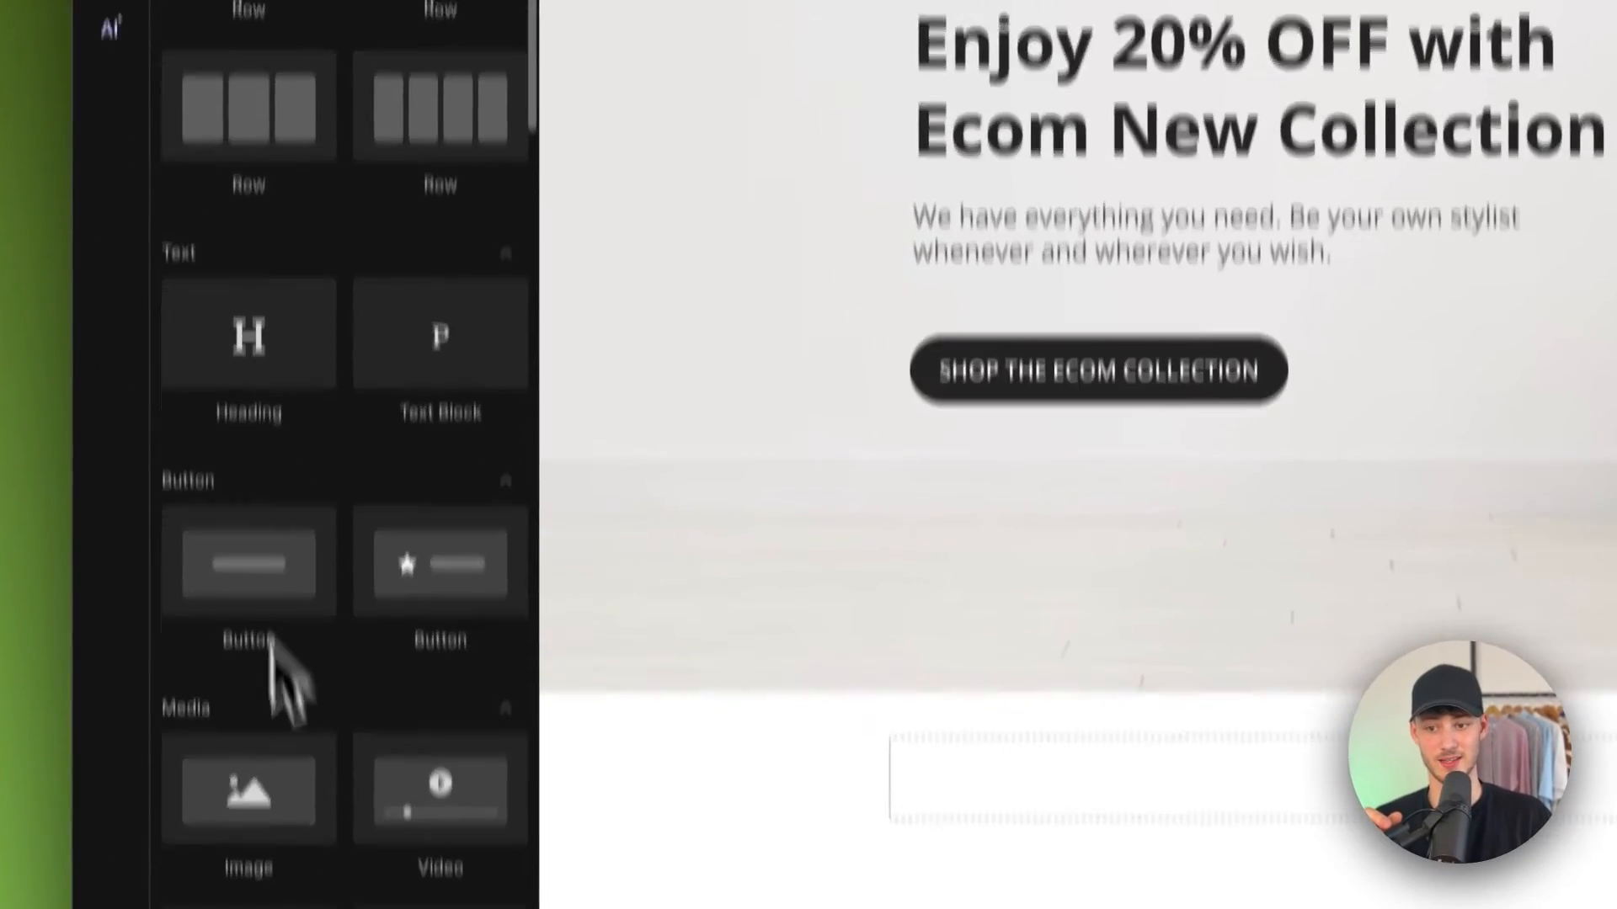
drag(307, 674, 959, 652)
drag(1145, 463, 1150, 467)
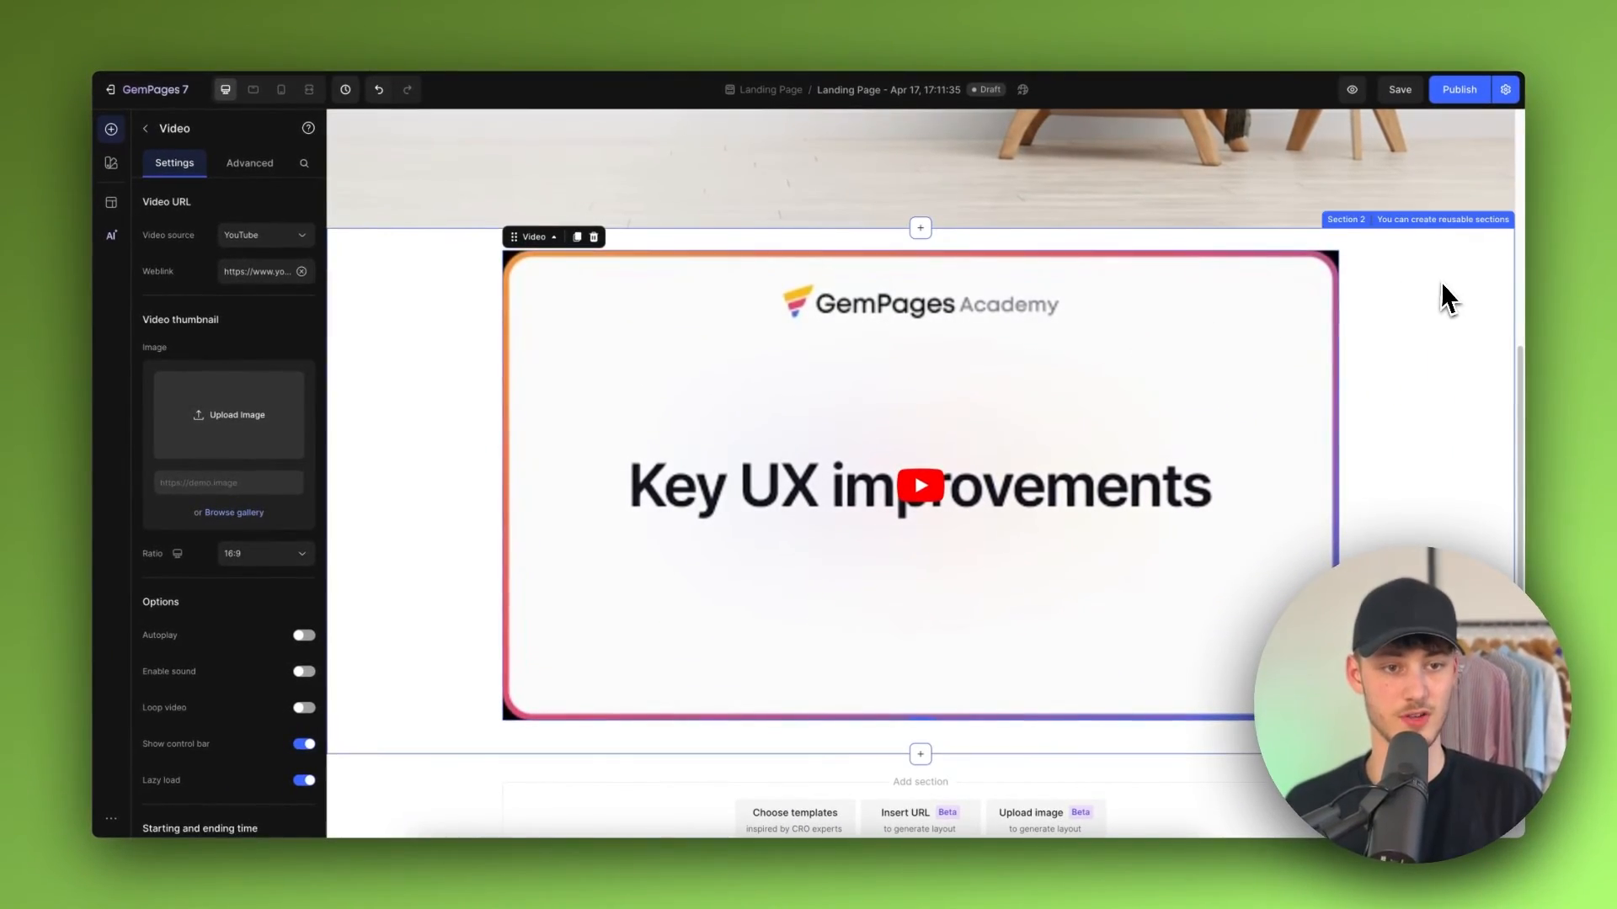
click(1442, 283)
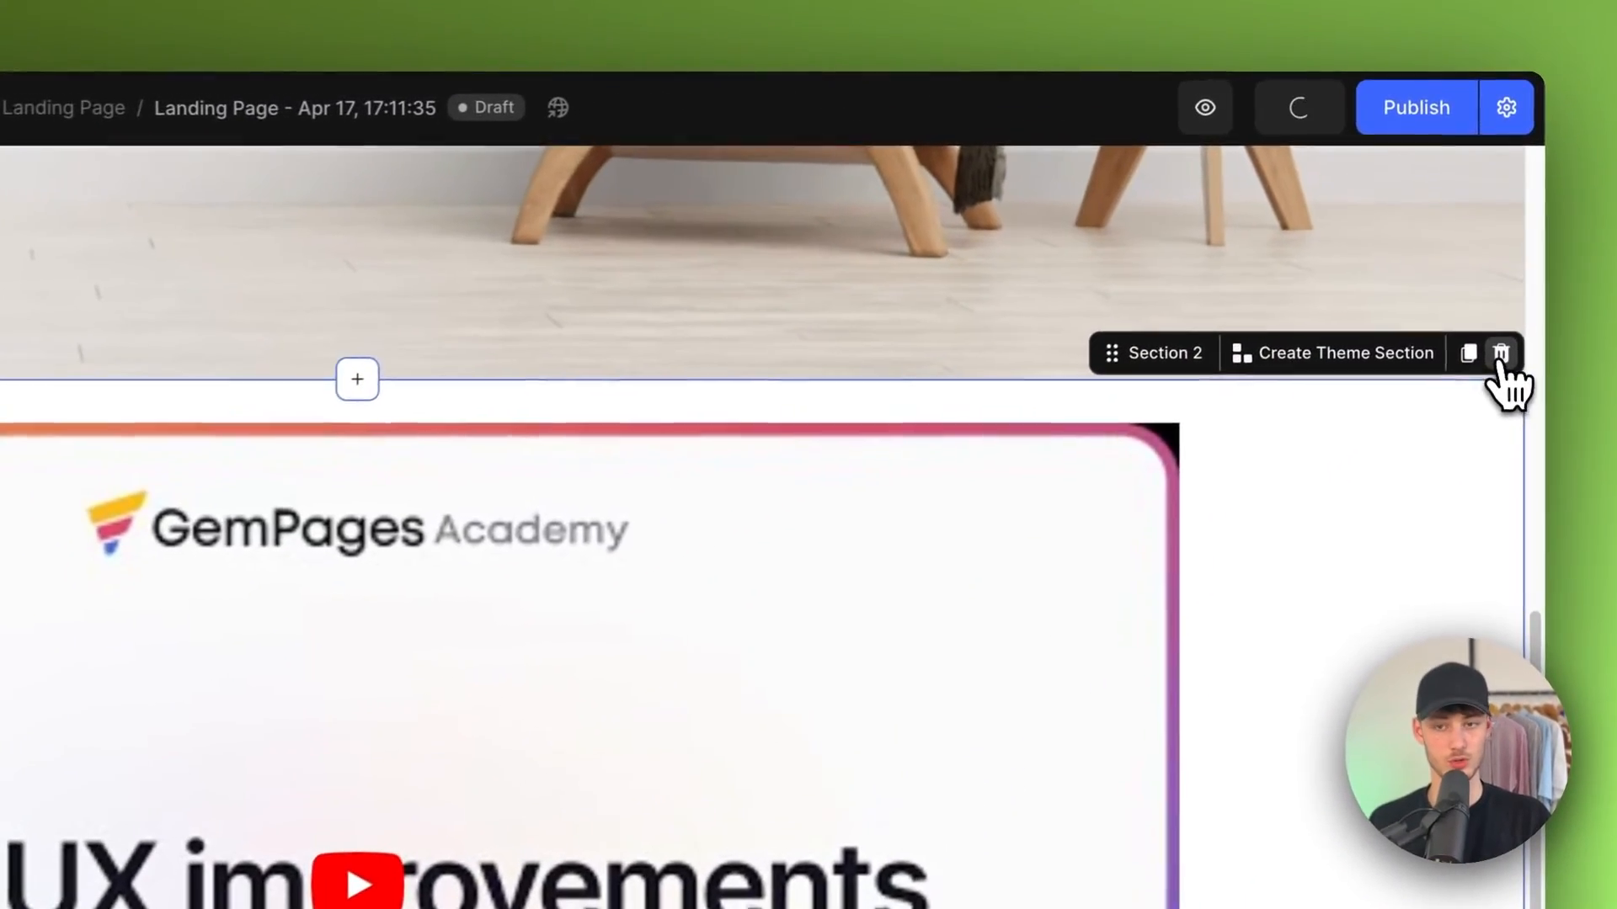
click(1504, 217)
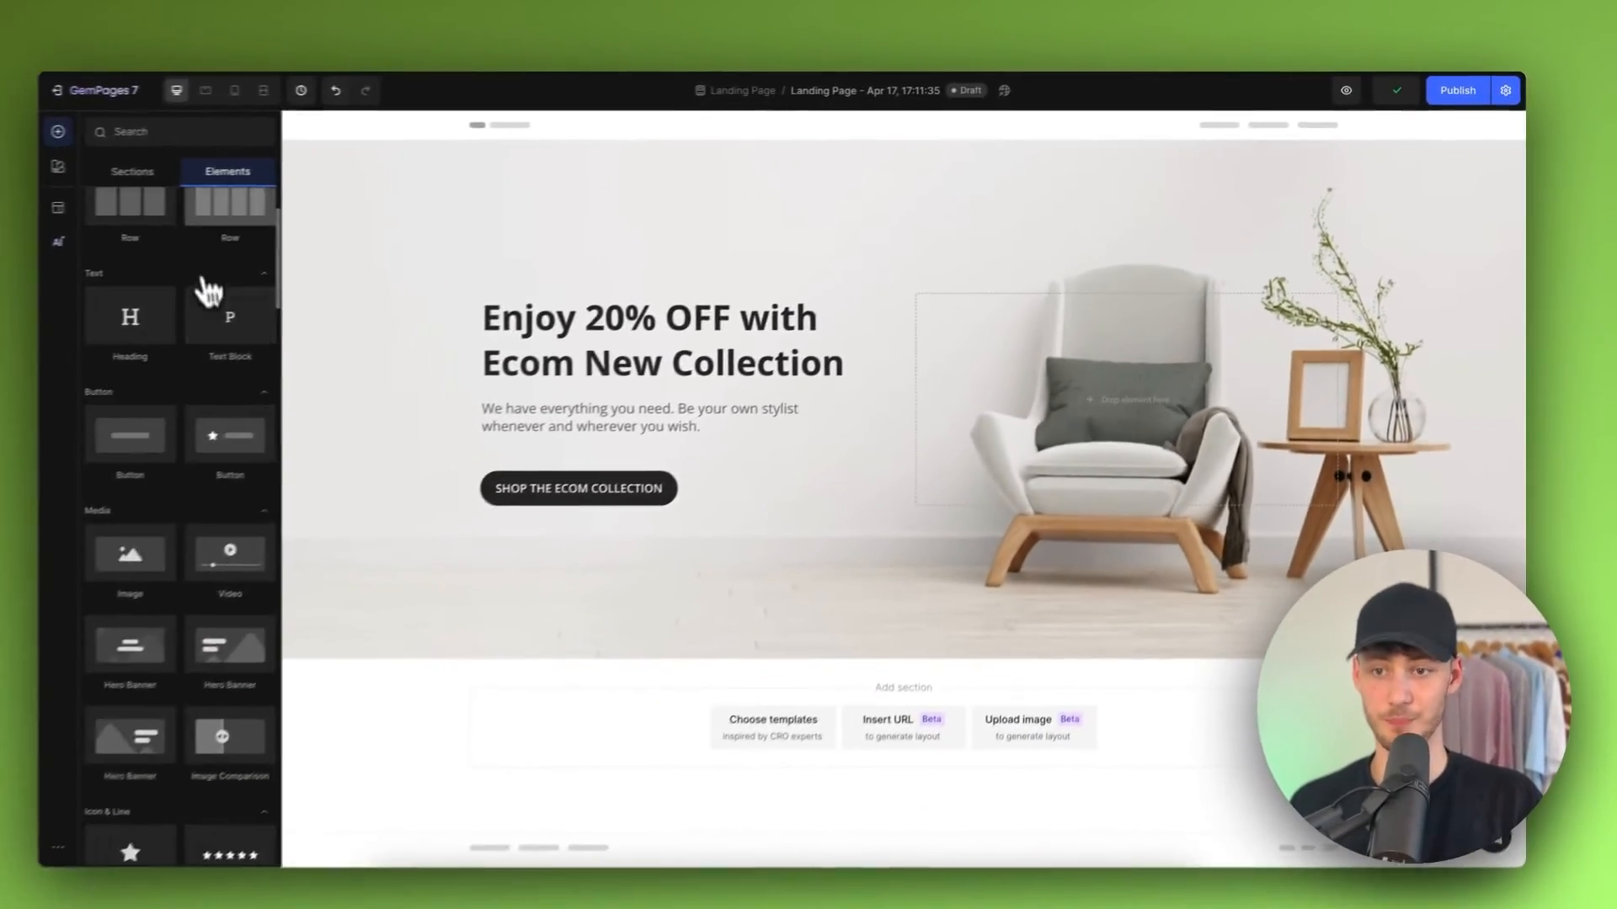
Step: Add a two-column Row element below the hero banner
scroll(205, 287, up, 3)
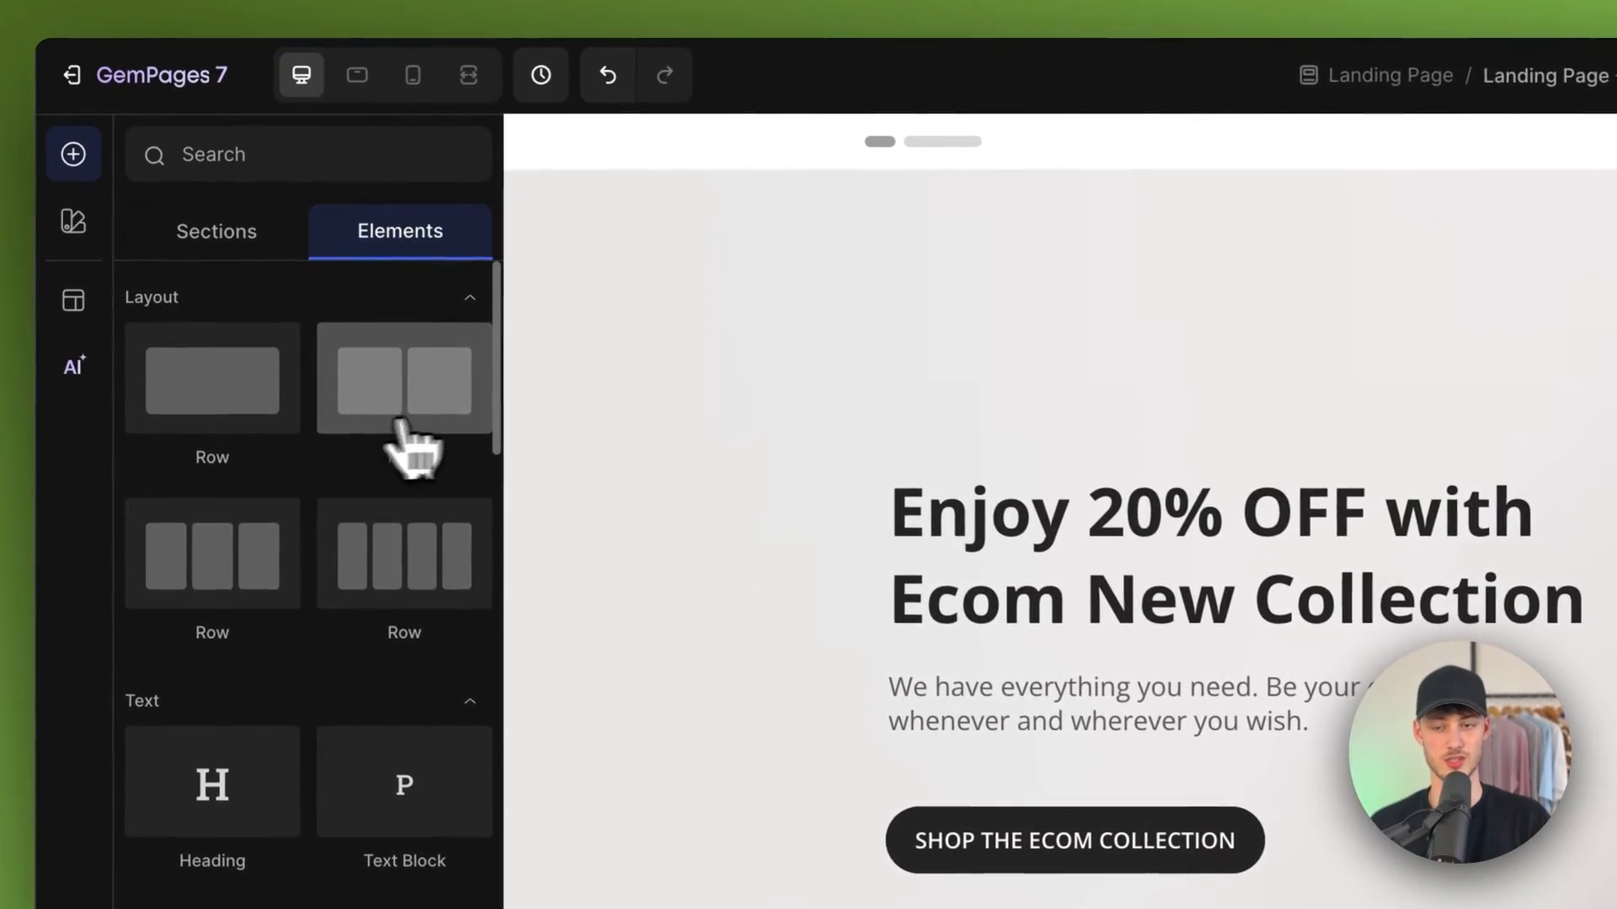
drag(435, 383, 674, 649)
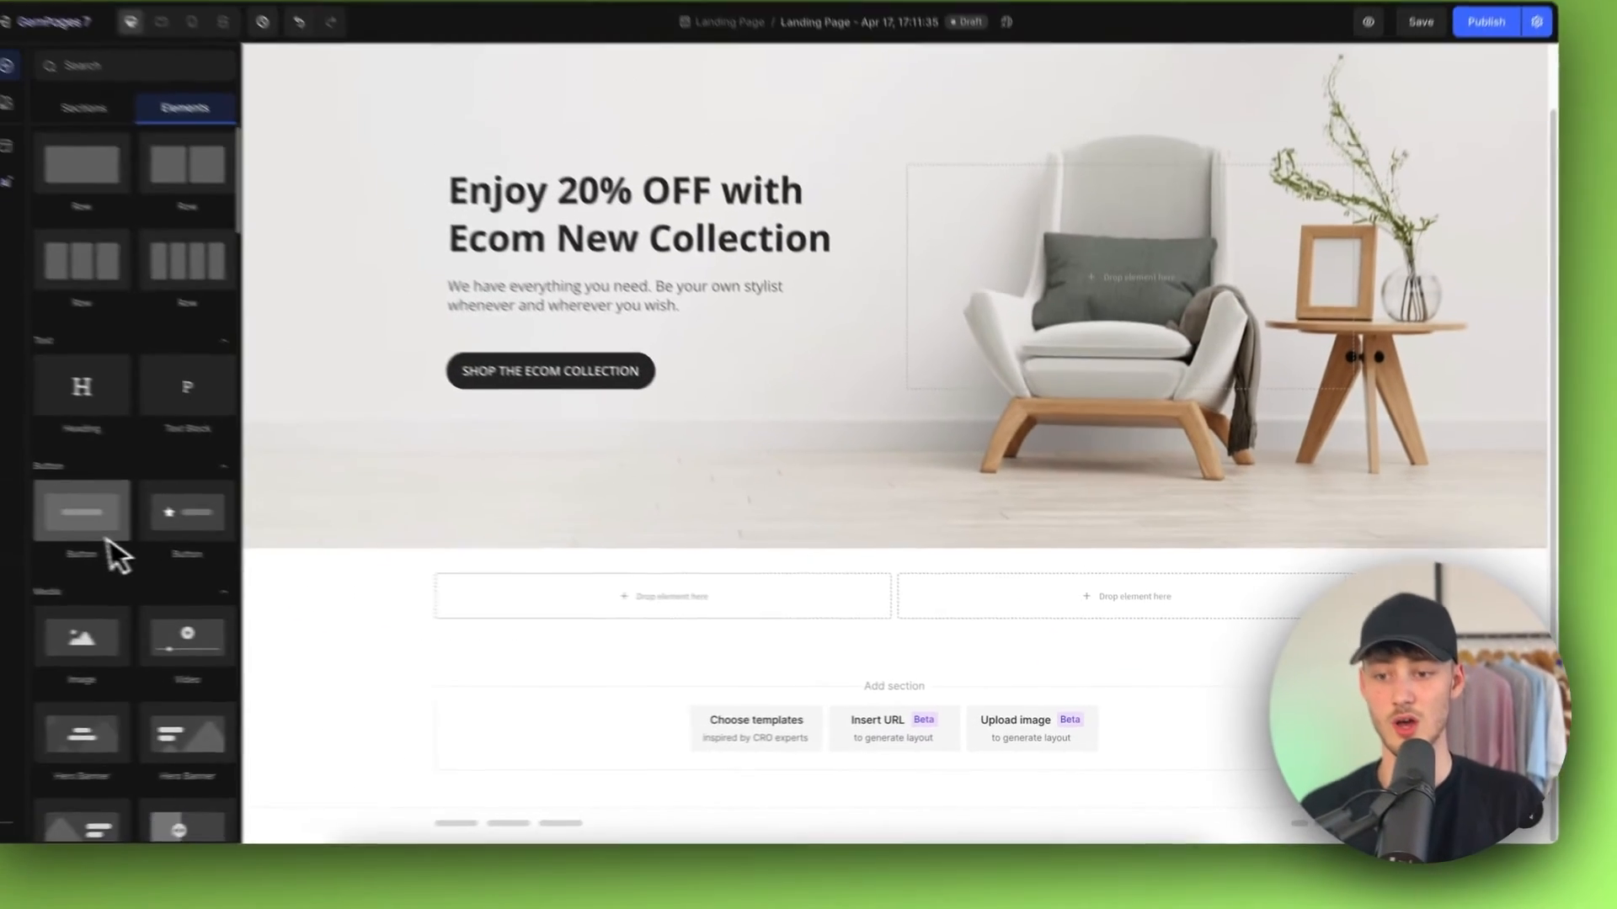
scroll(213, 567, down, 5)
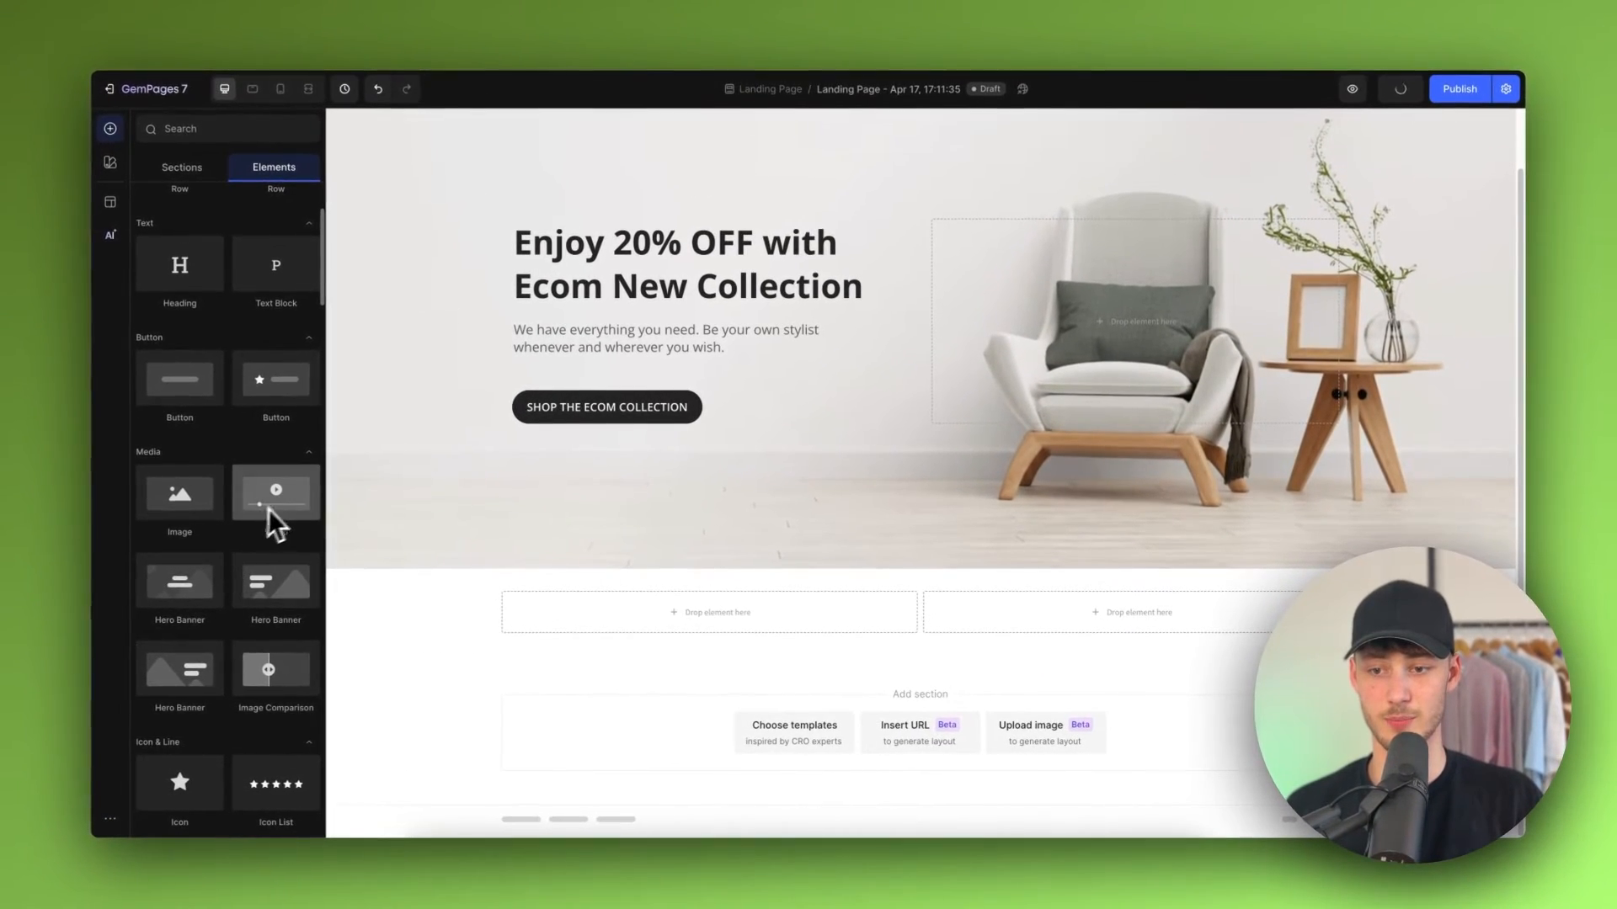
Step: Drop a Heading element into the new row's left column
scroll(210, 438, up, 1)
drag(210, 324, 740, 614)
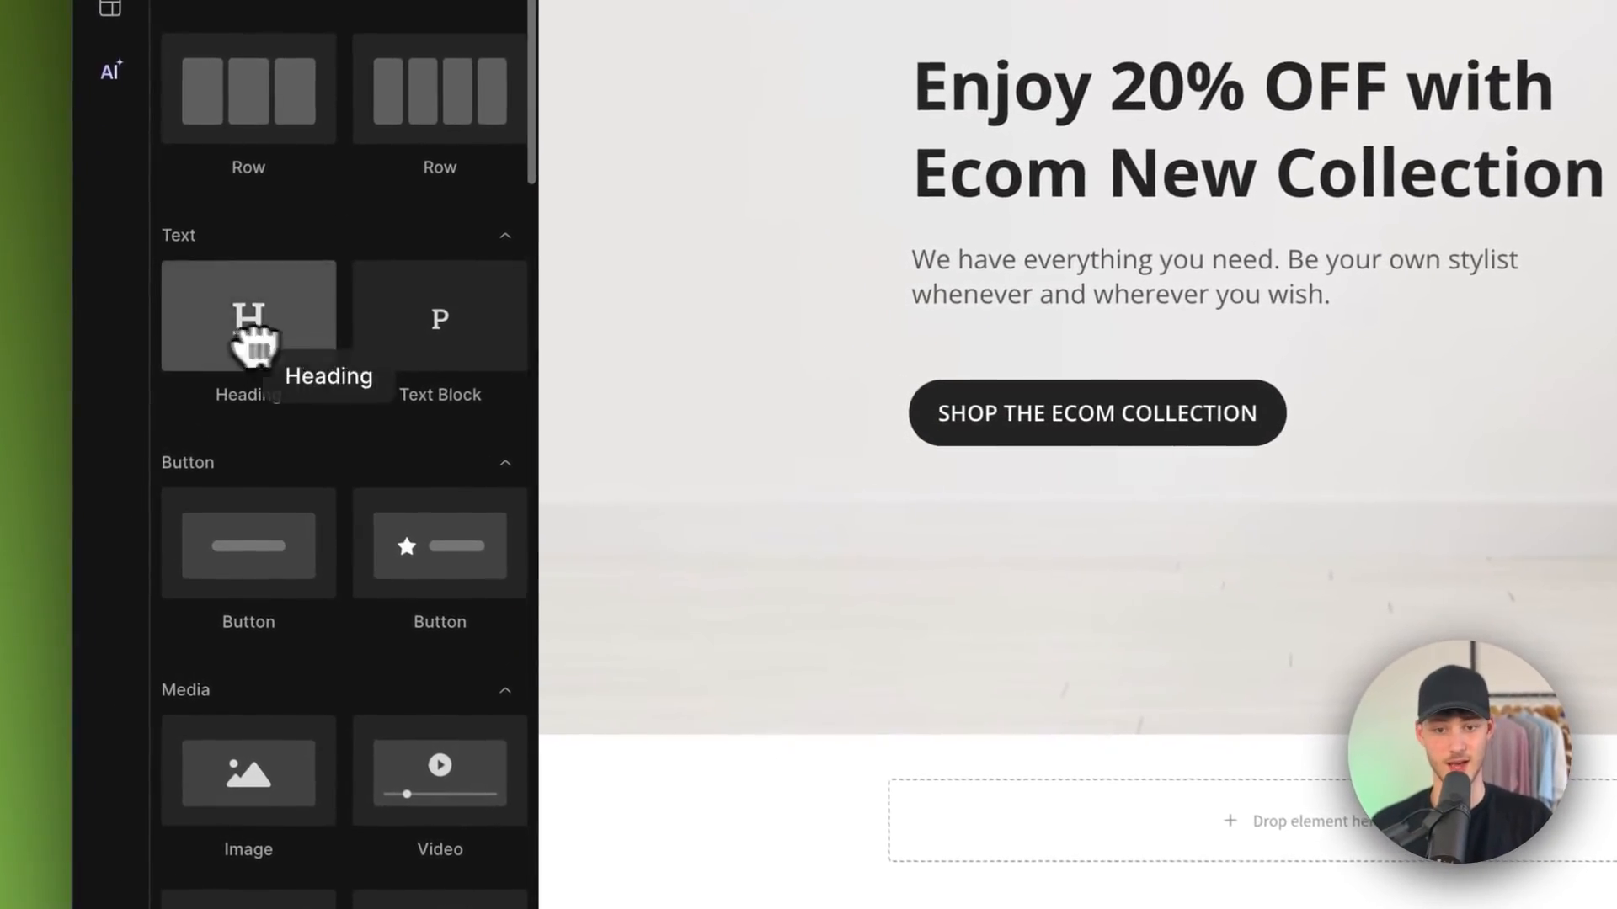
drag(911, 659, 927, 665)
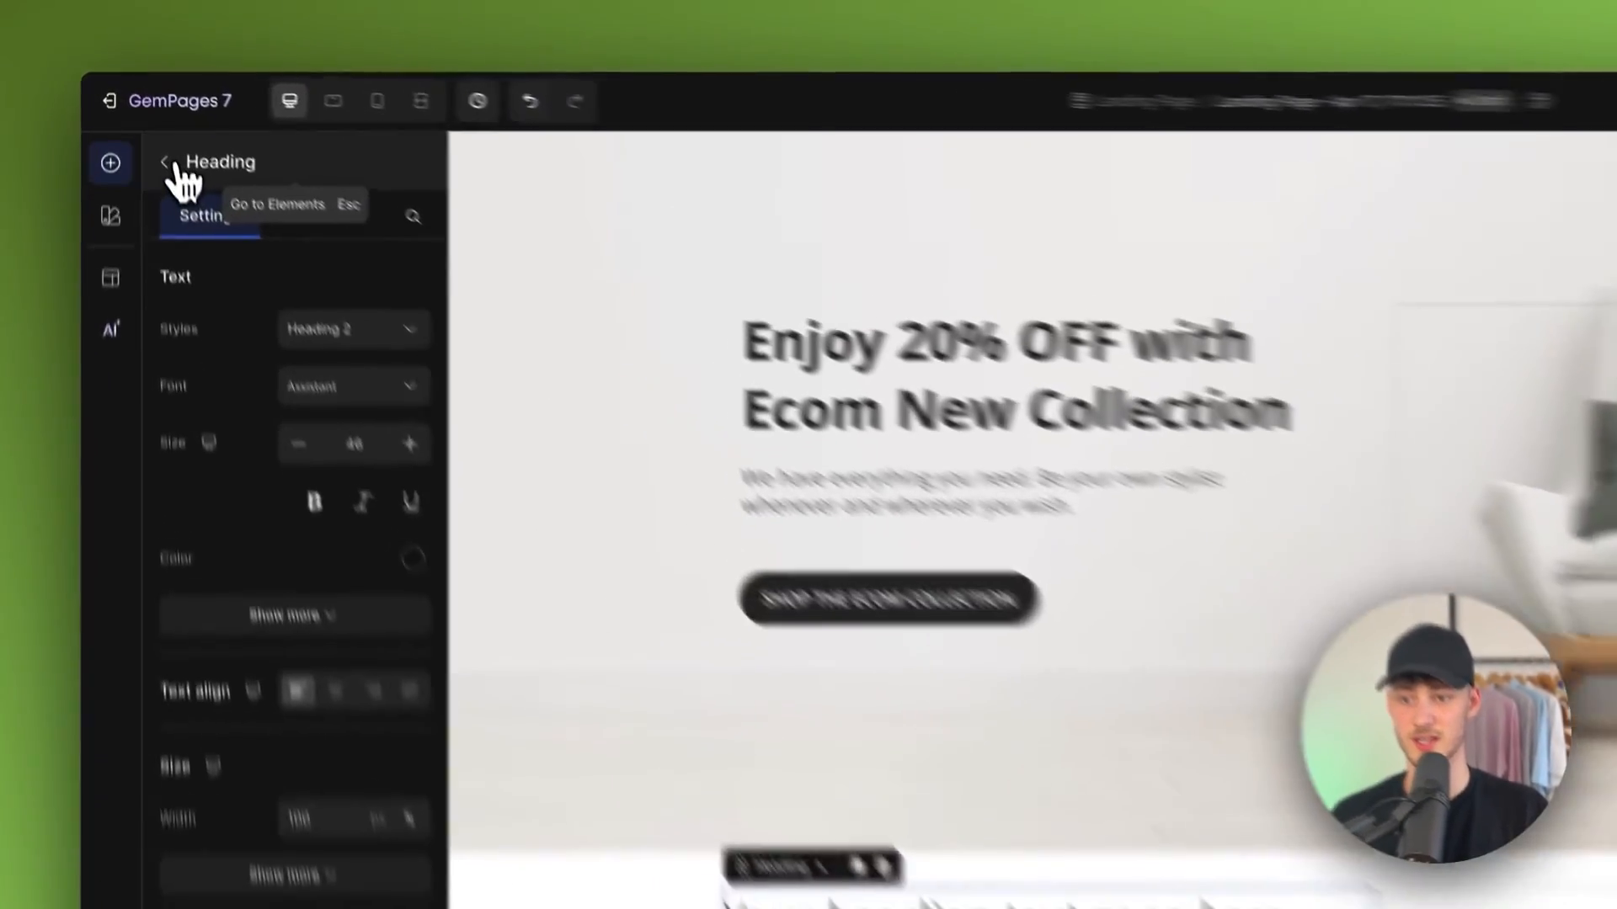
Step: Drop an Image Comparison element into the row's right column
click(179, 139)
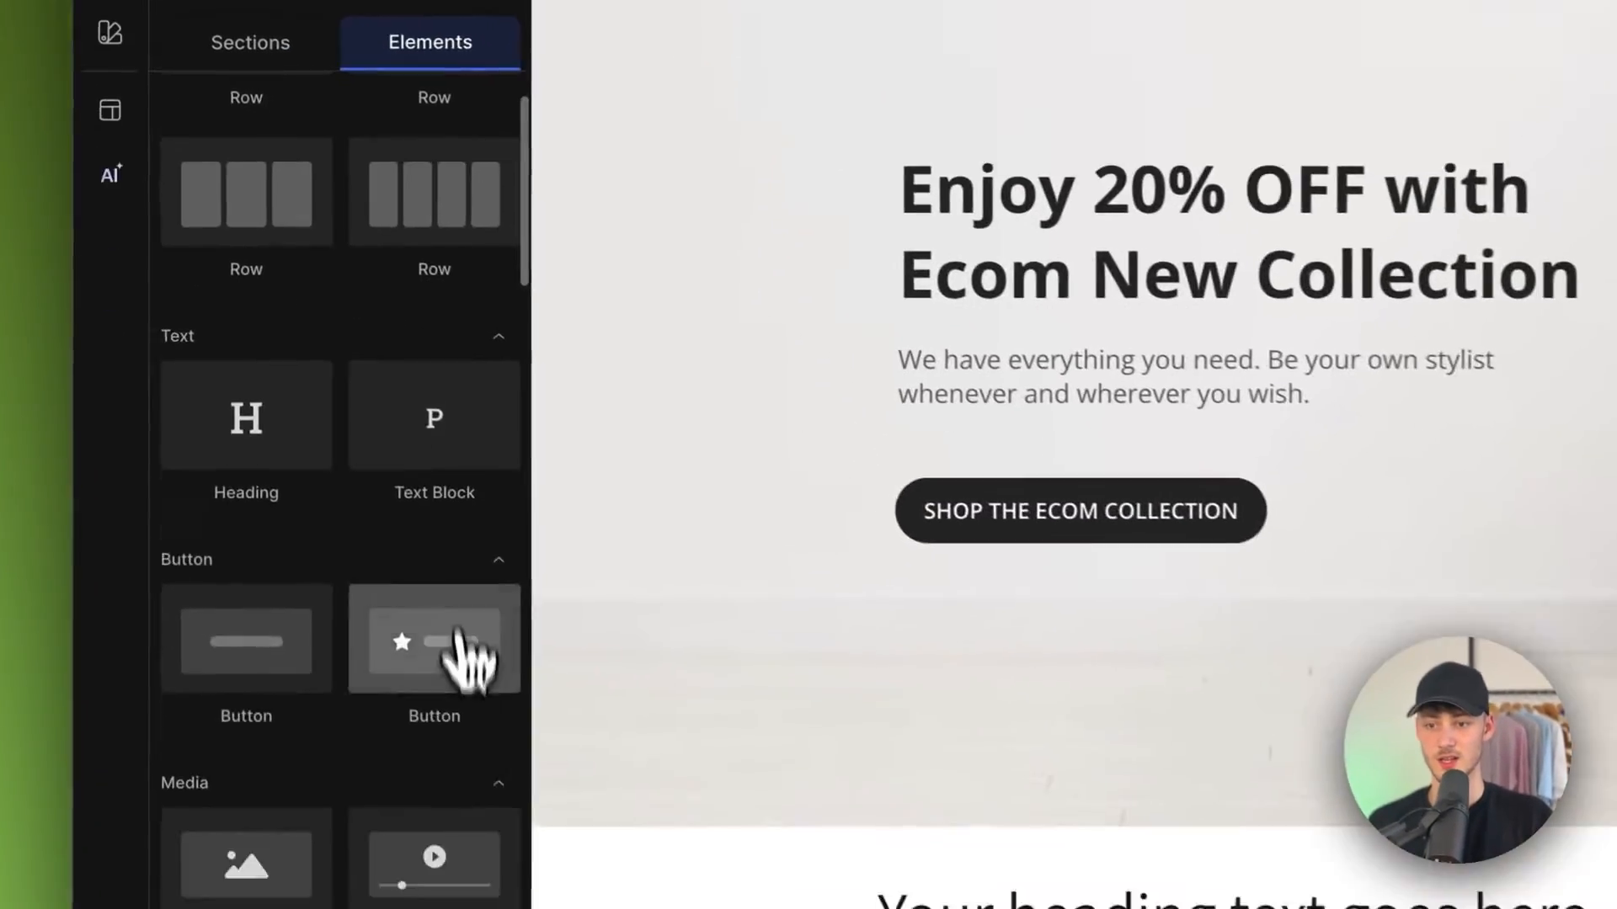
scroll(278, 506, down, 5)
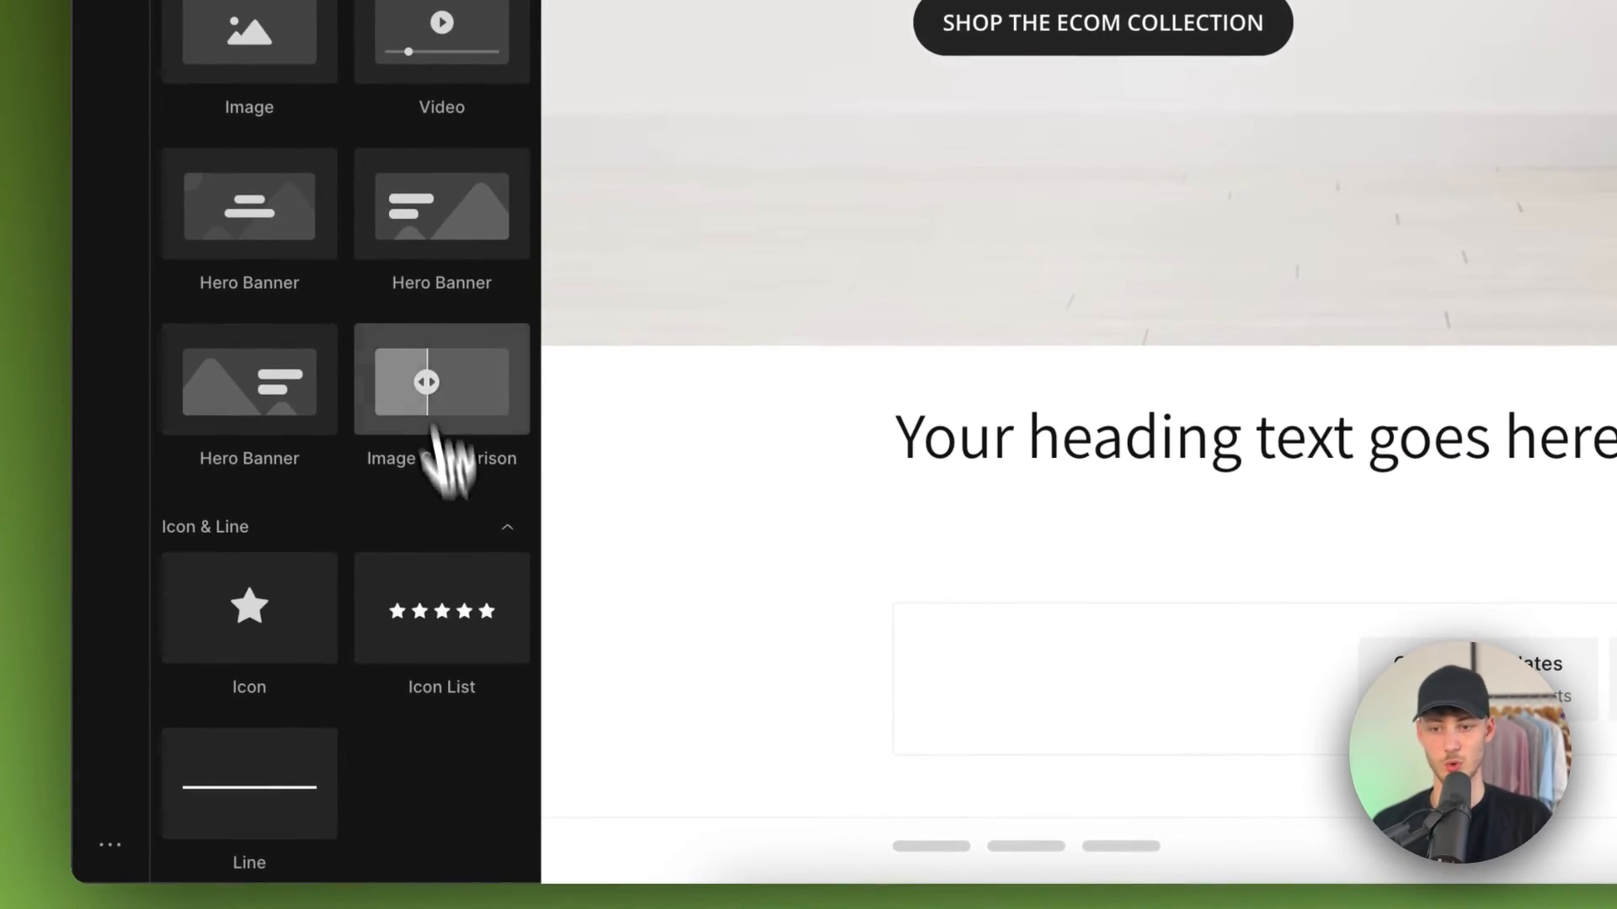
drag(430, 438, 1616, 438)
drag(1101, 438, 1116, 447)
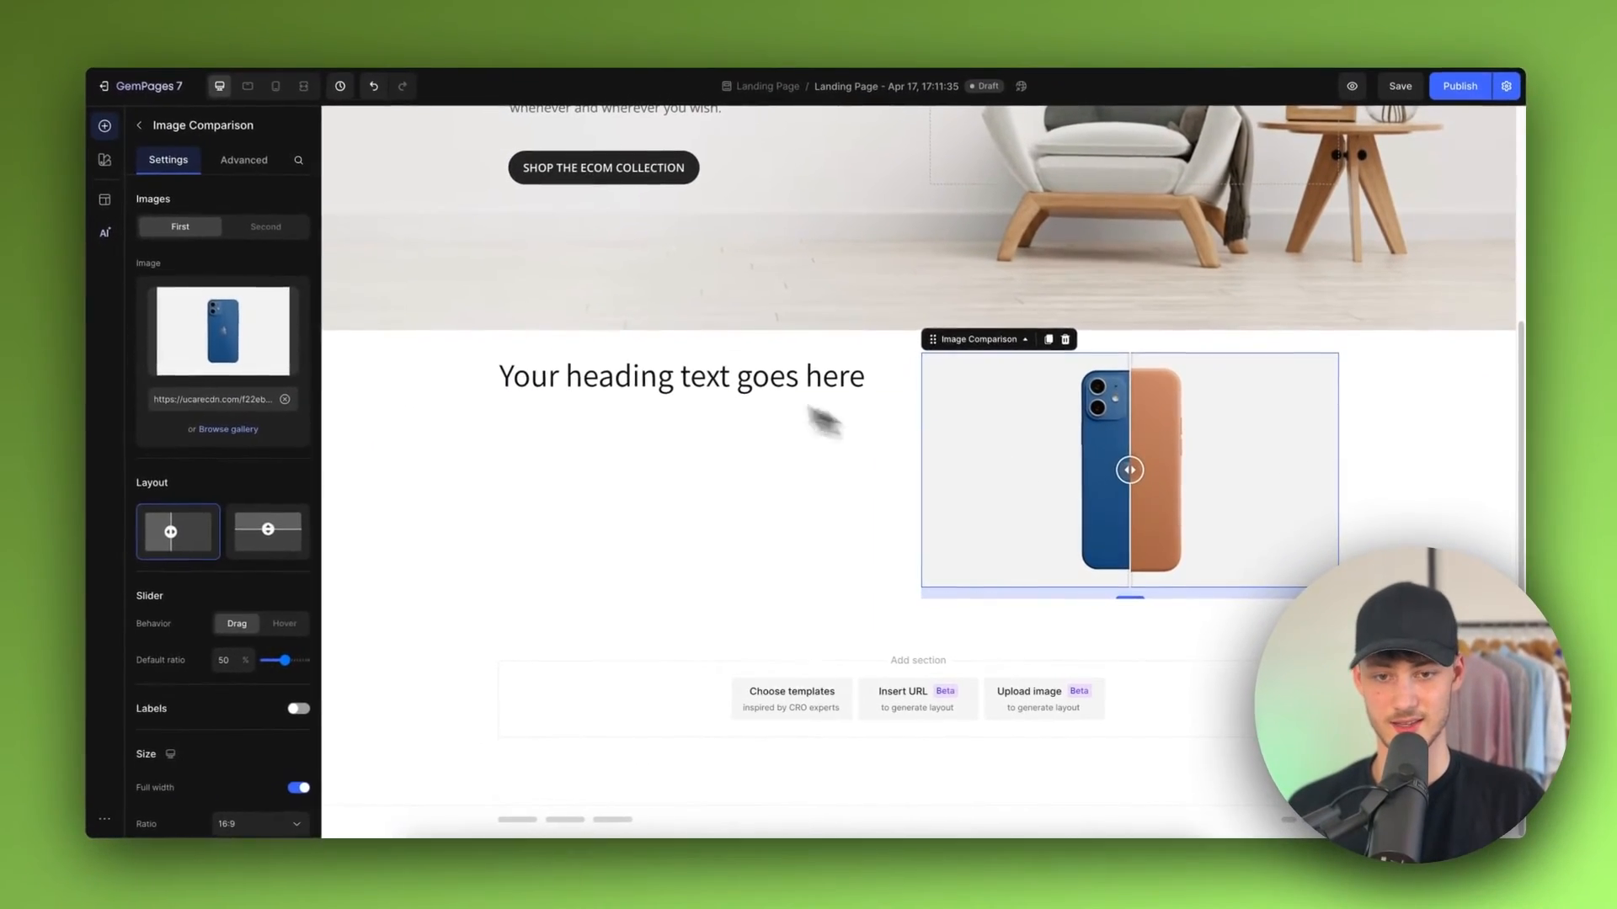
Step: Replace the heading text with "Your Iphone. In a new case."
click(750, 387)
double_click(750, 383)
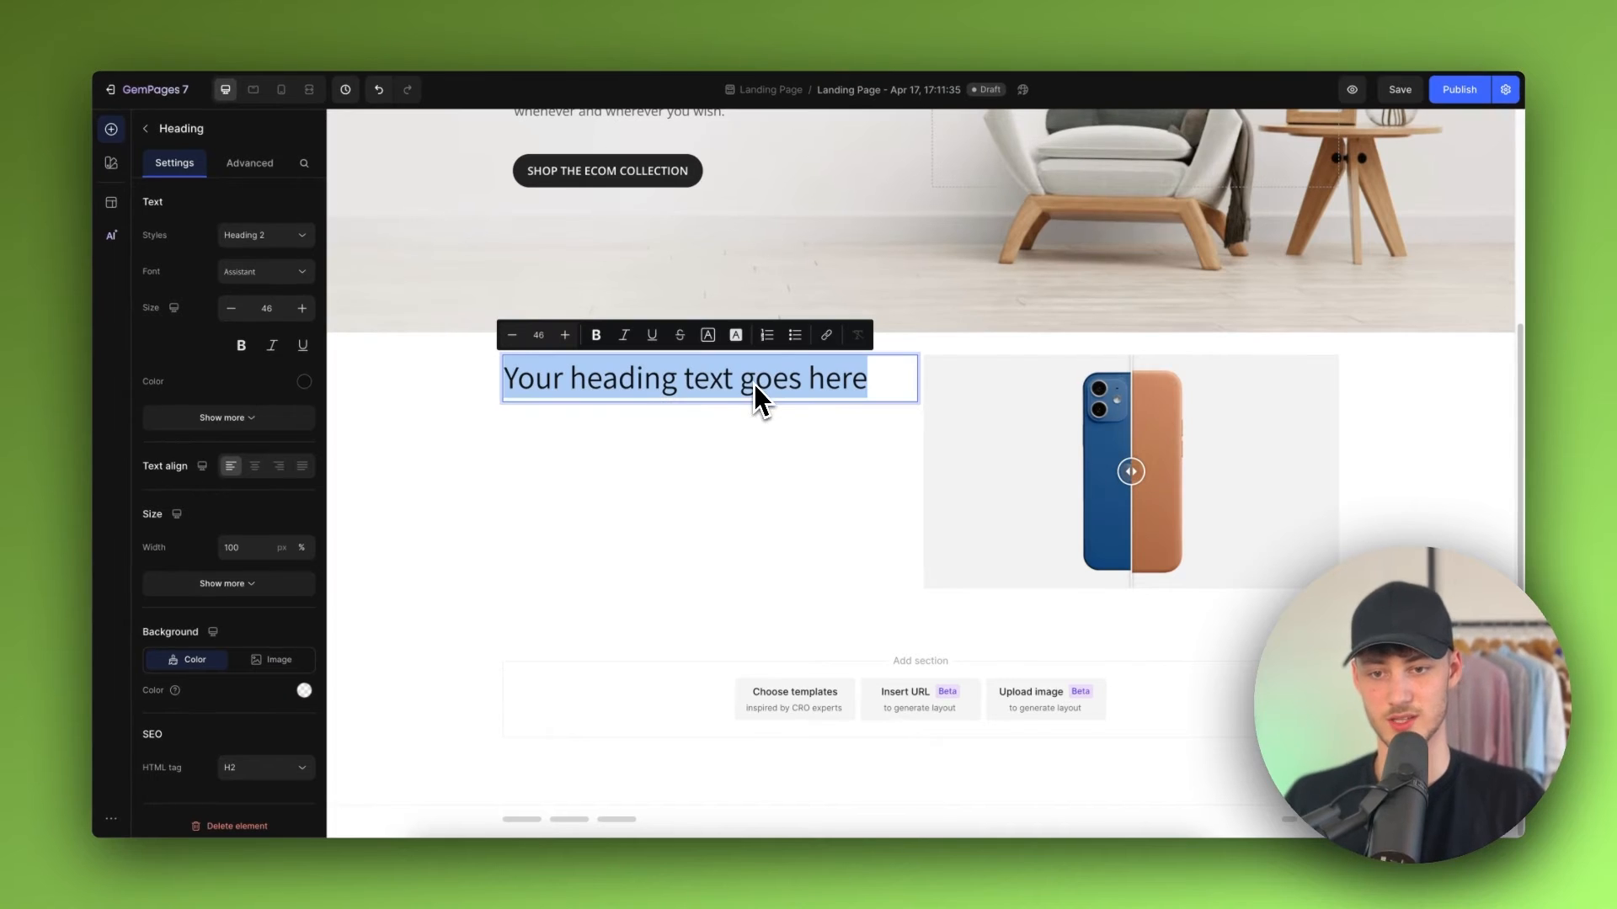
text(Your l)
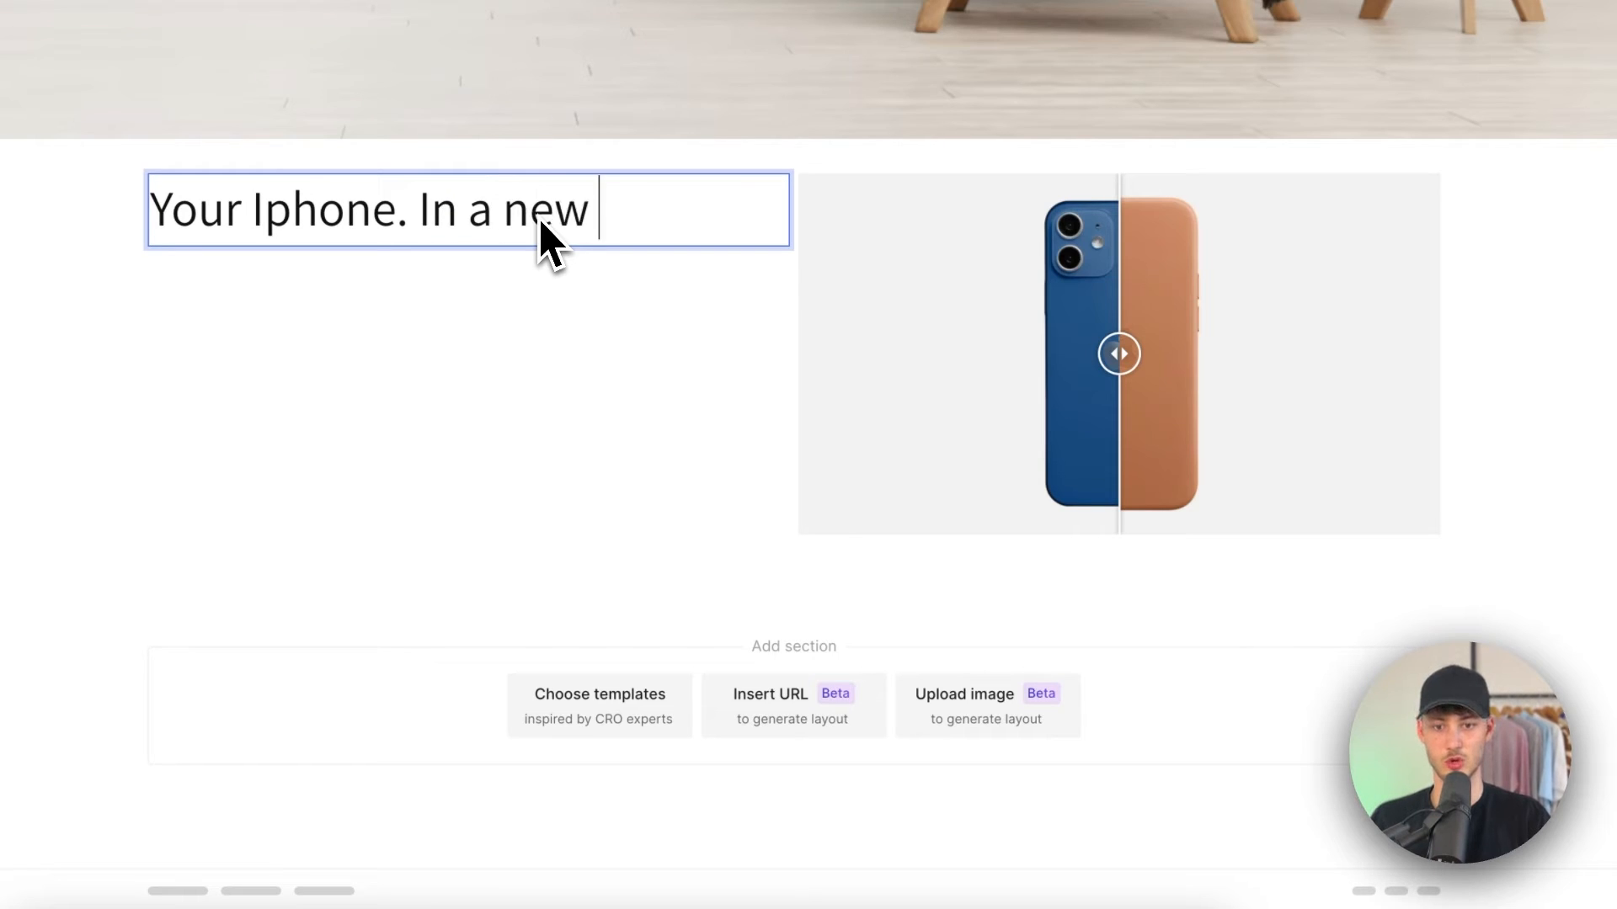
text(phone. In a new case.)
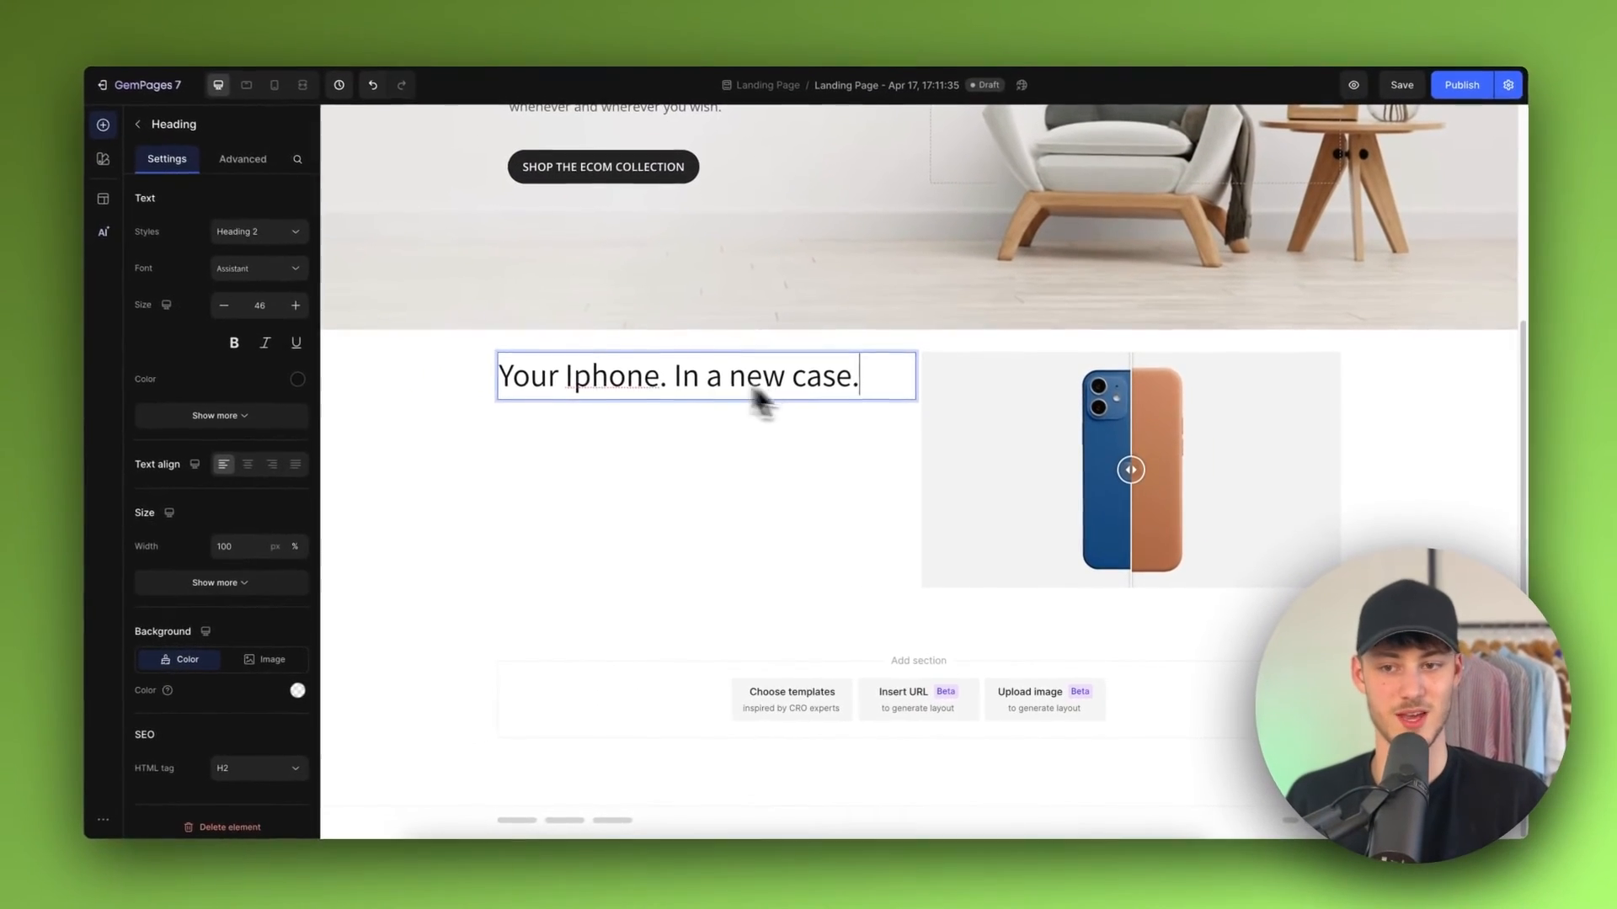
Step: Try out the Image Comparison slider by moving it back and forth over the phone images
click(625, 413)
click(1075, 421)
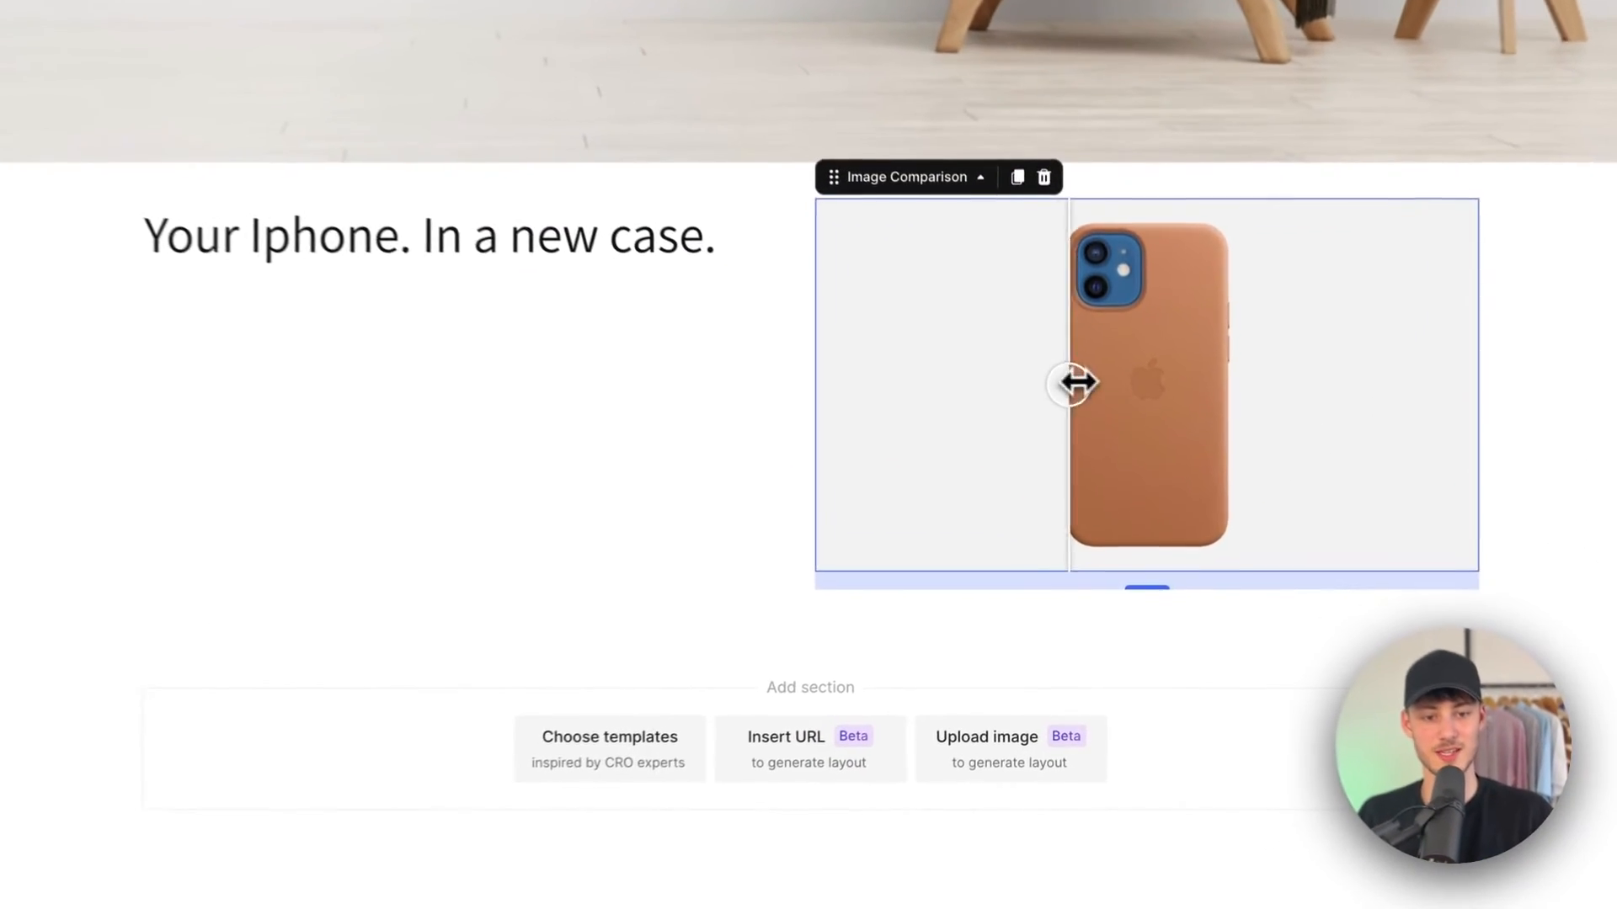
drag(1083, 473, 956, 474)
drag(876, 379, 1394, 391)
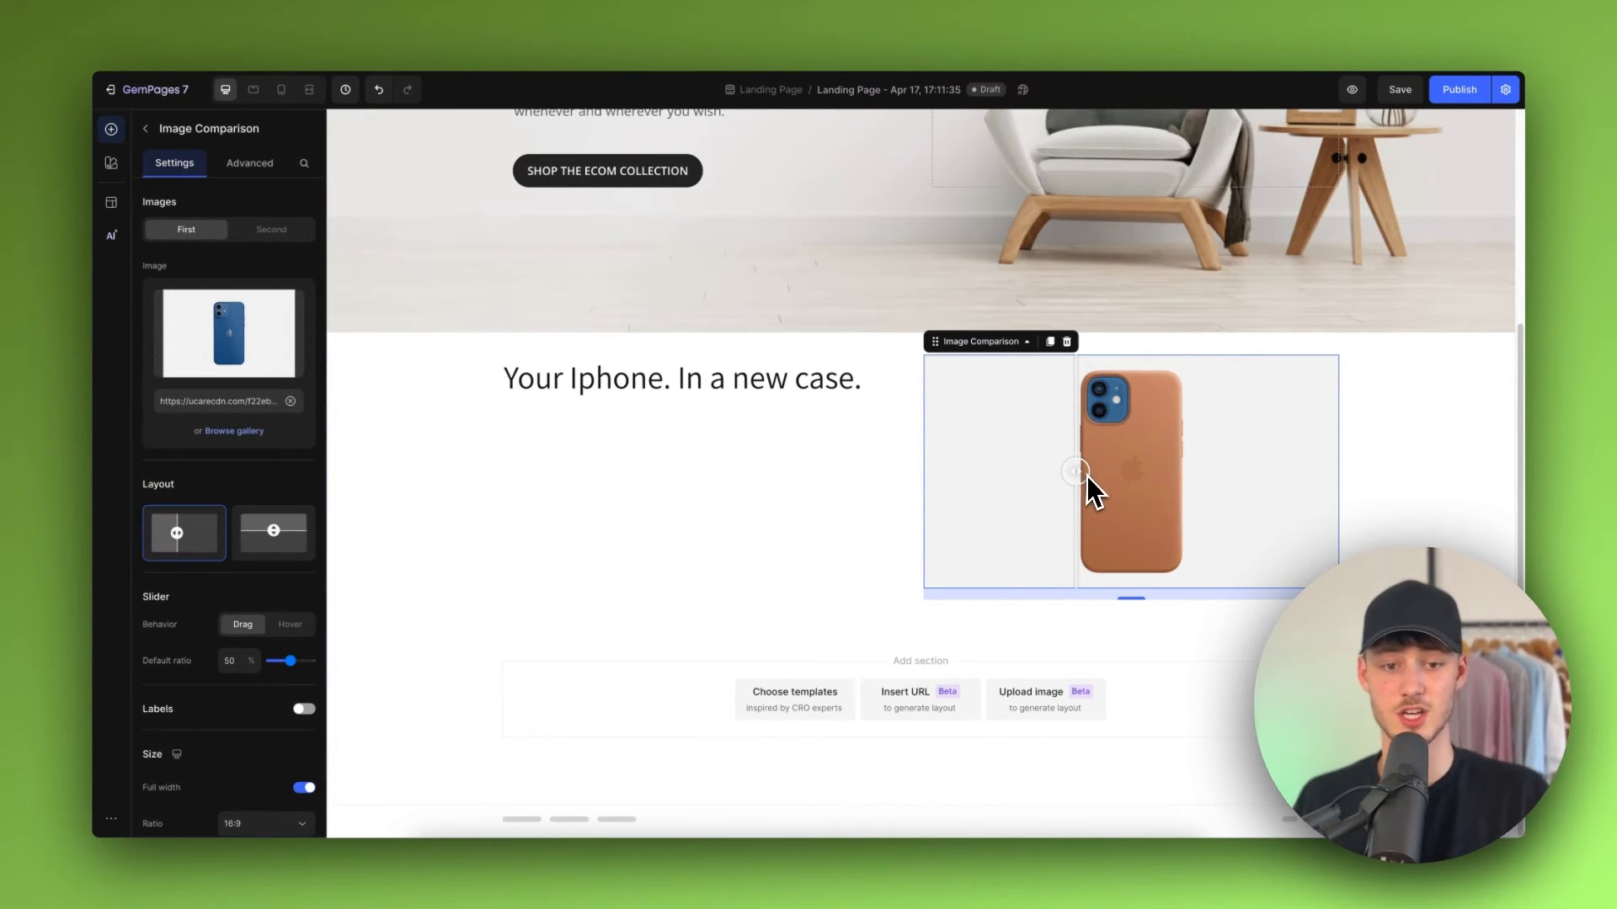
drag(1081, 472, 1005, 476)
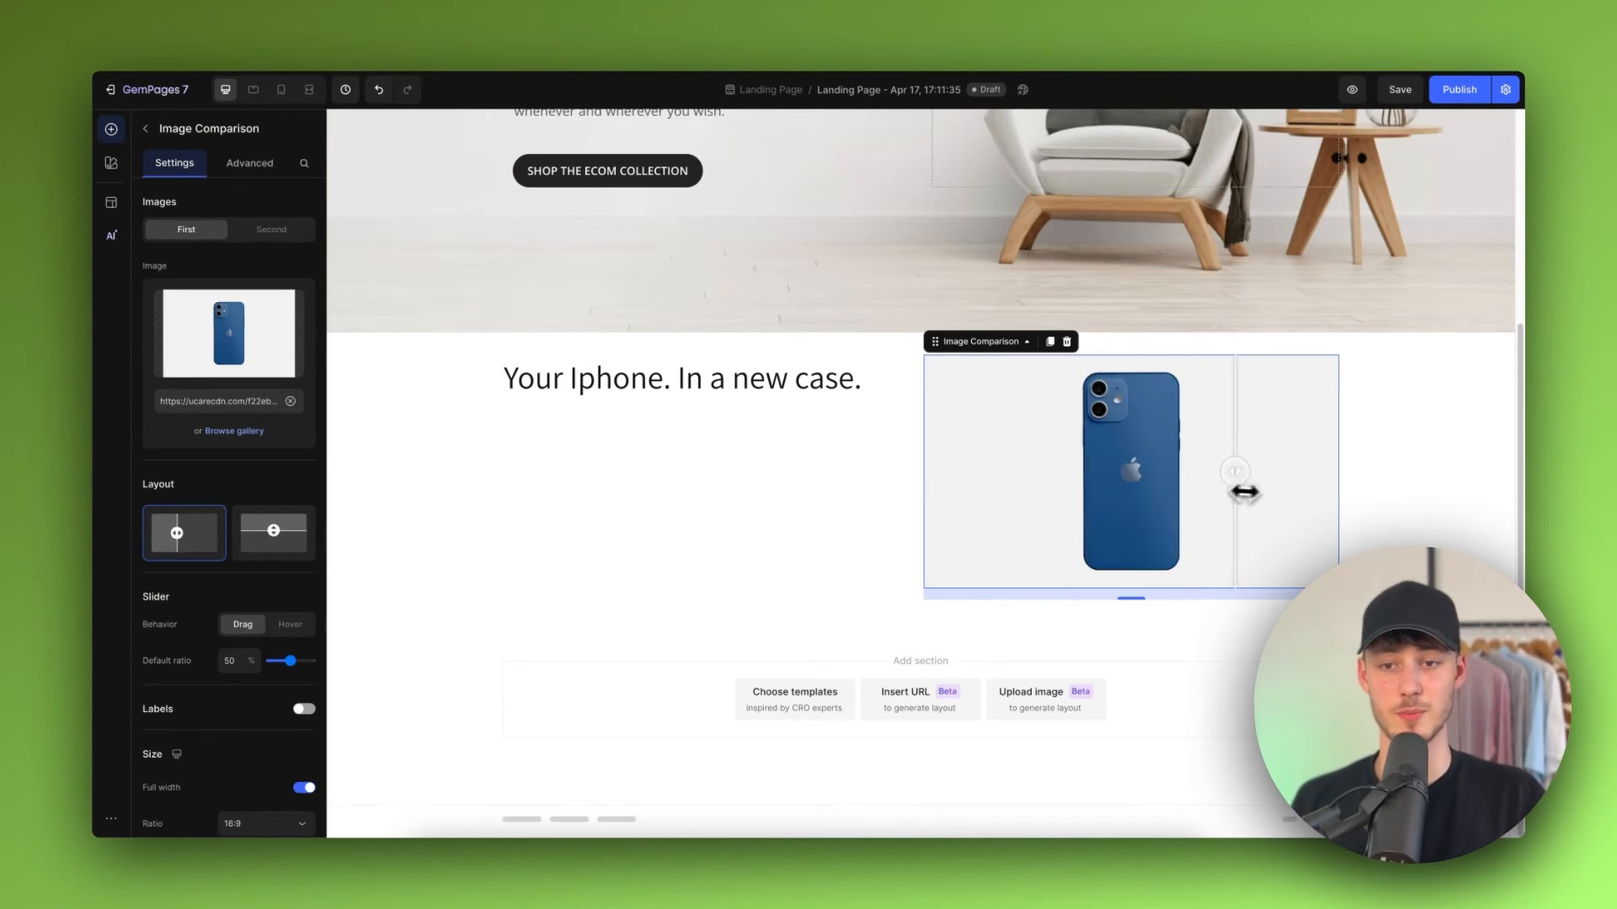
Step: Add a Text Block element beneath the heading in the left column
click(530, 390)
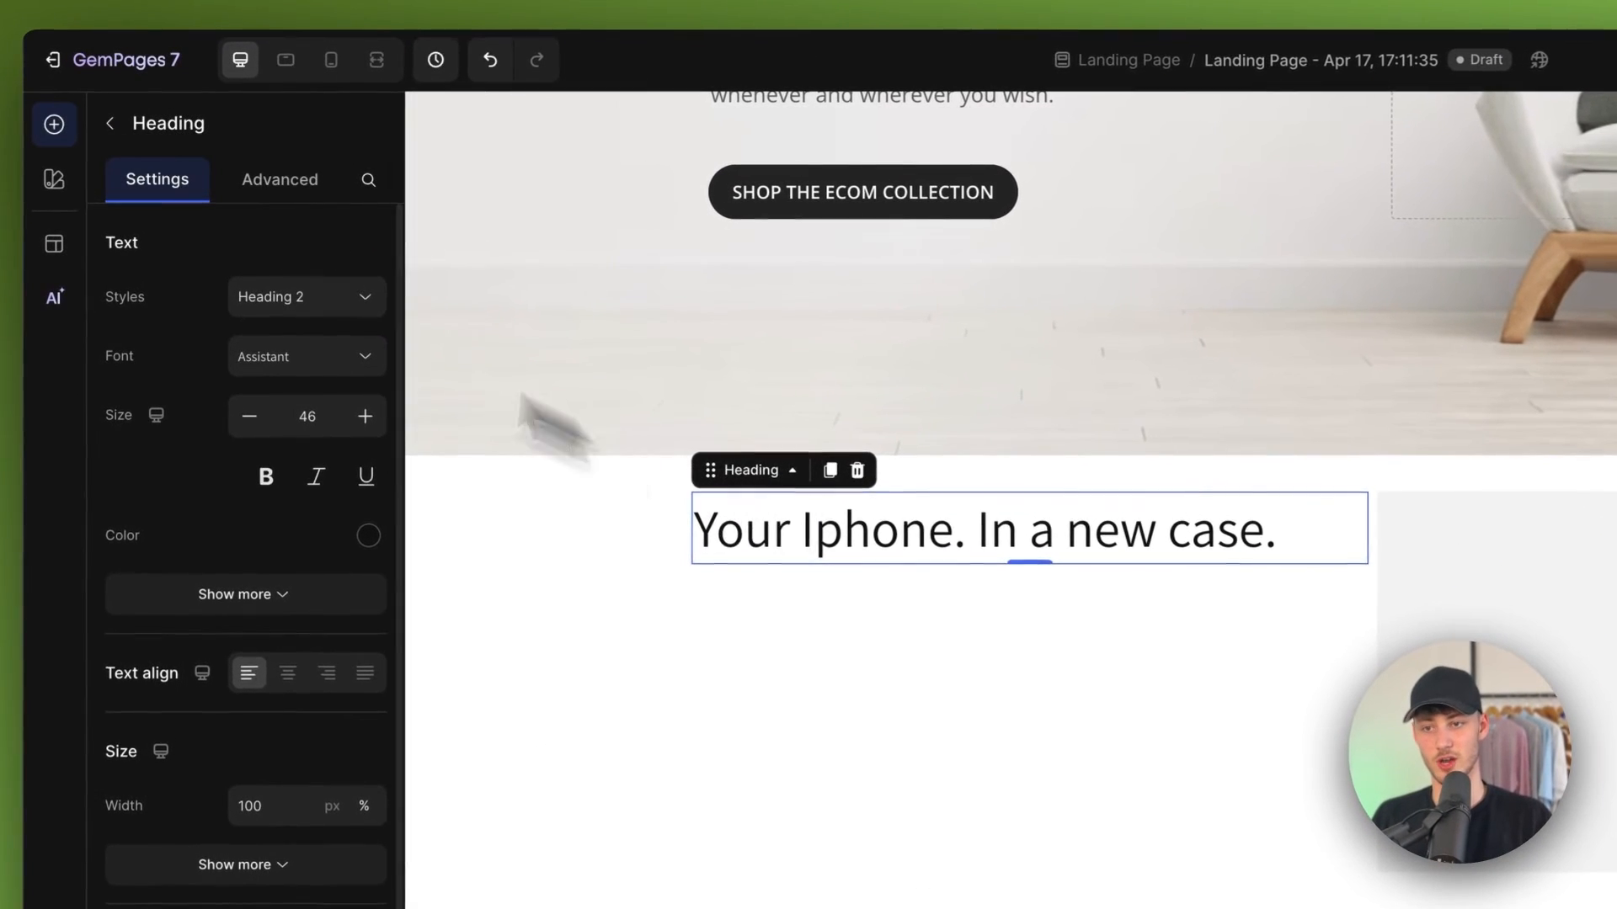
click(131, 125)
scroll(224, 390, up, 1)
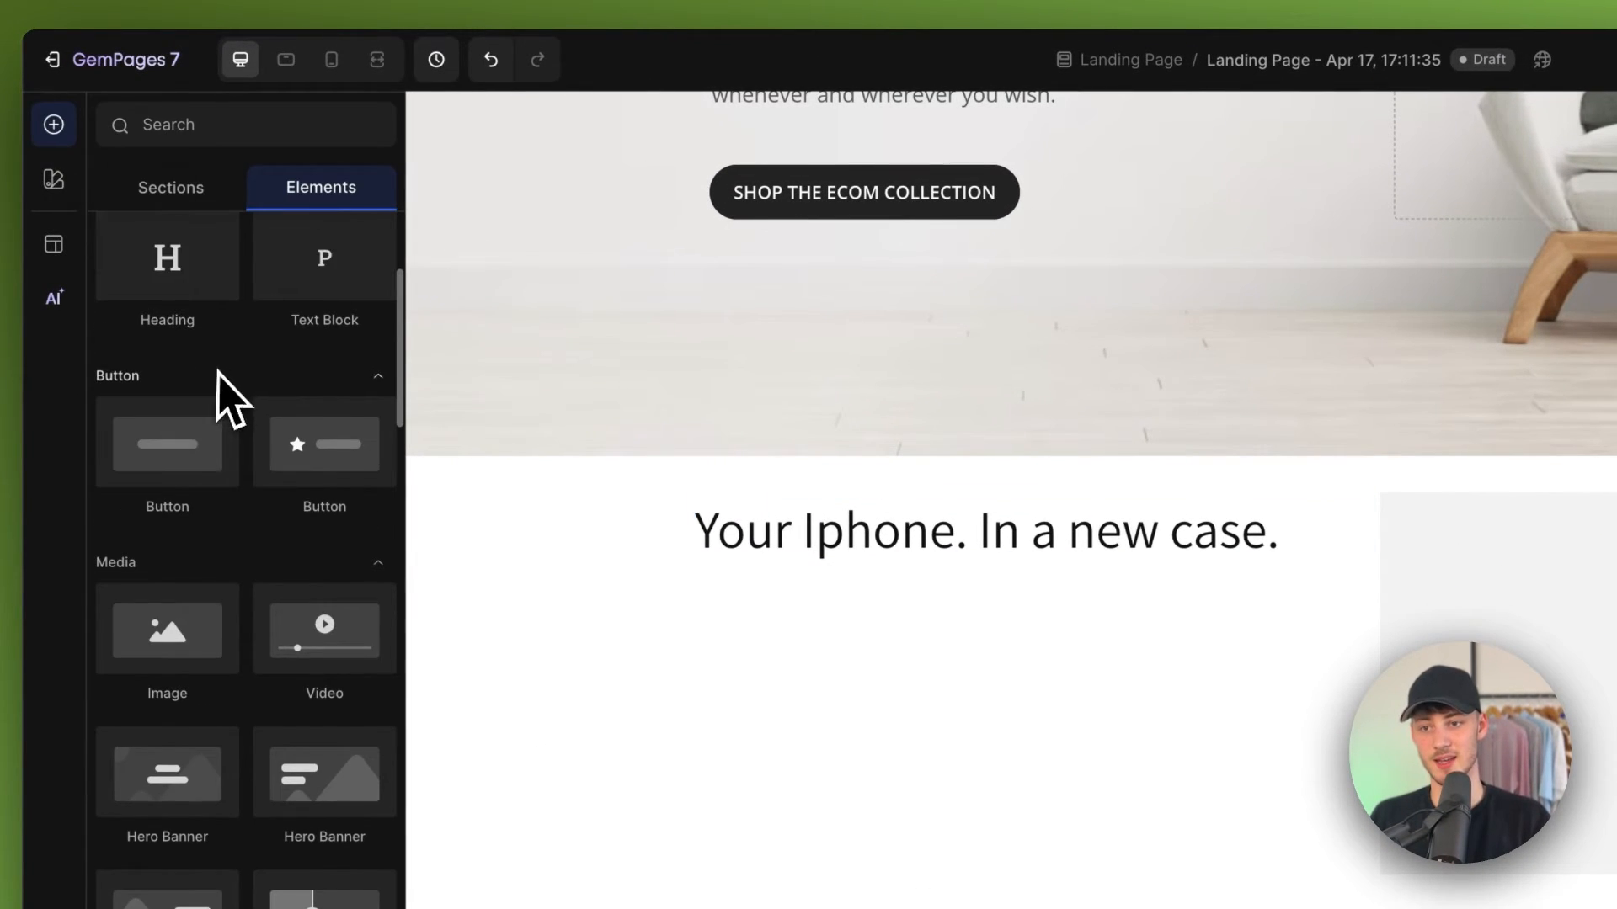
drag(320, 253, 1011, 579)
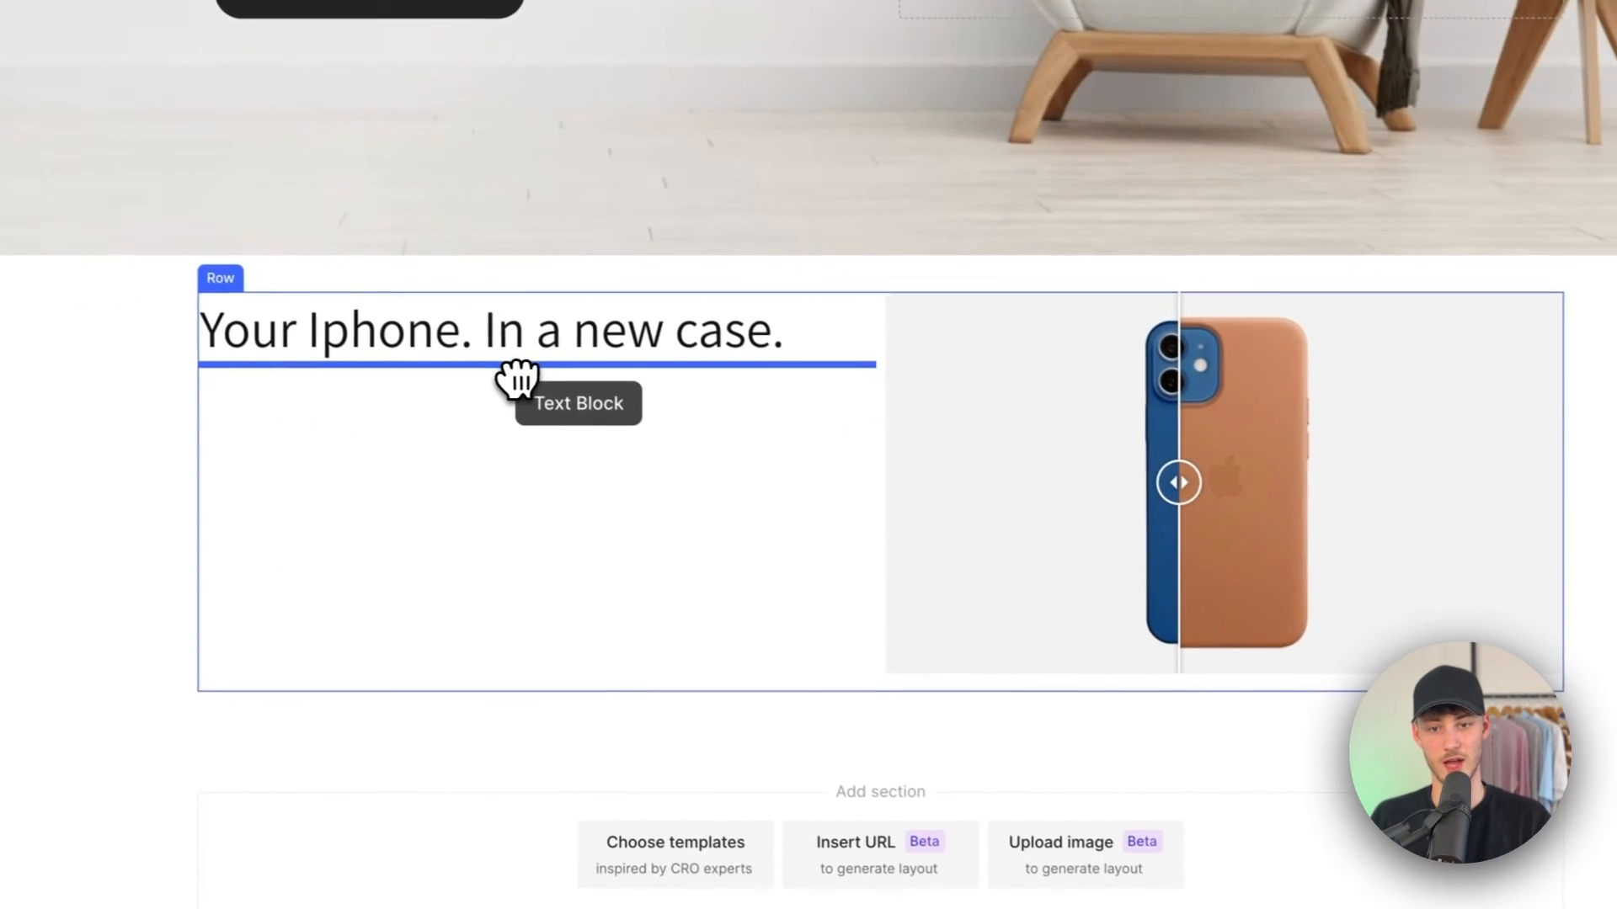
drag(518, 379, 518, 379)
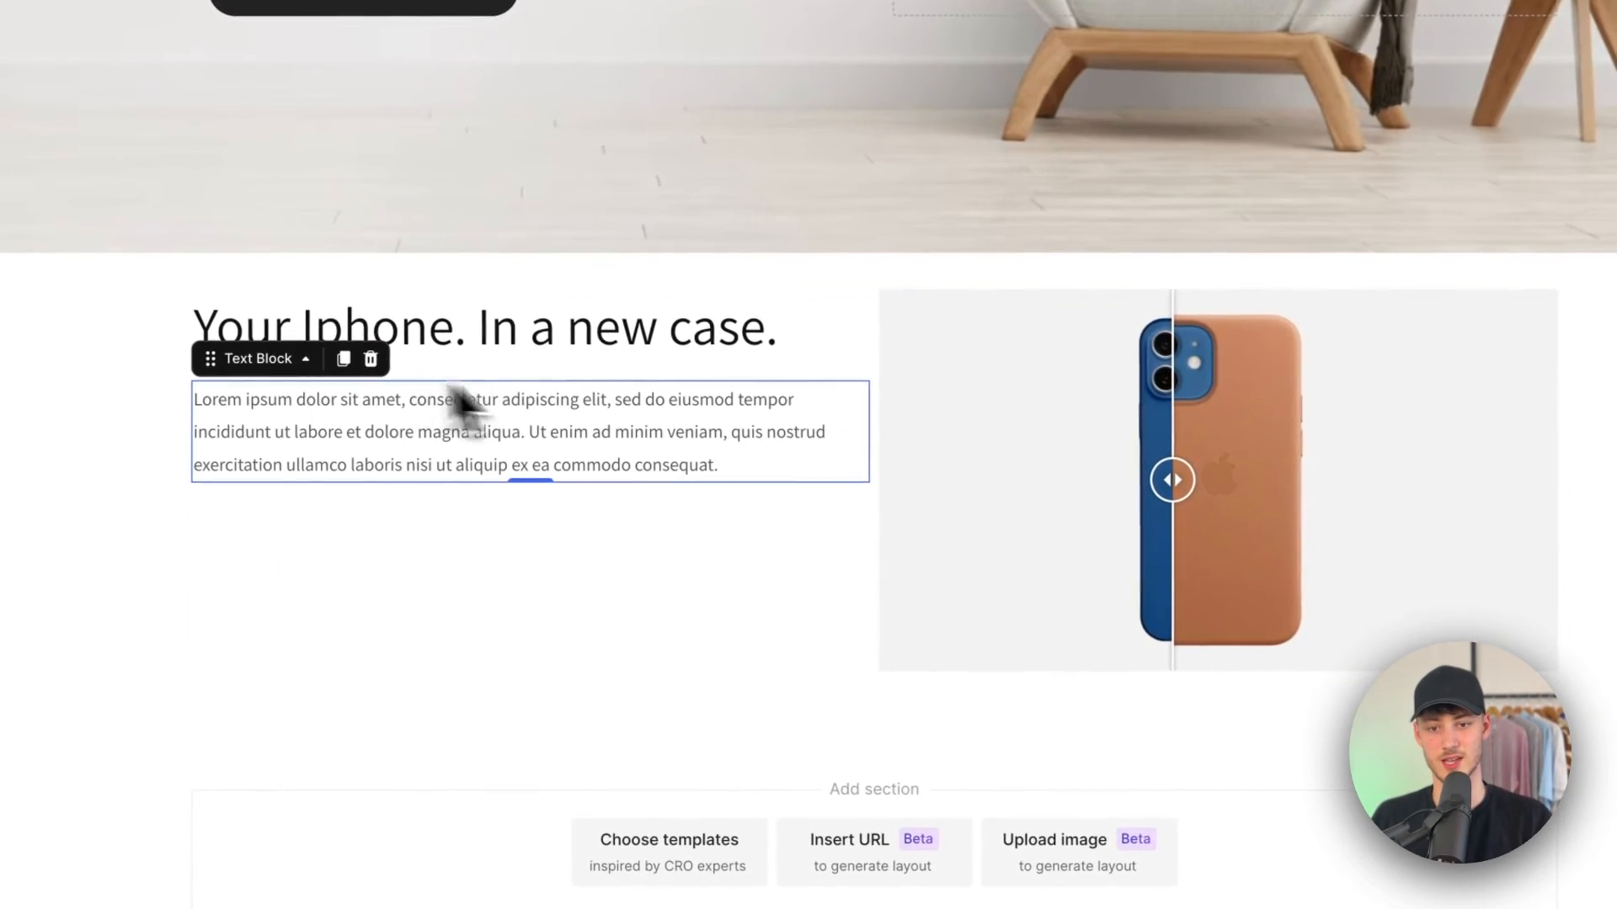
click(606, 443)
key(ctrl+a)
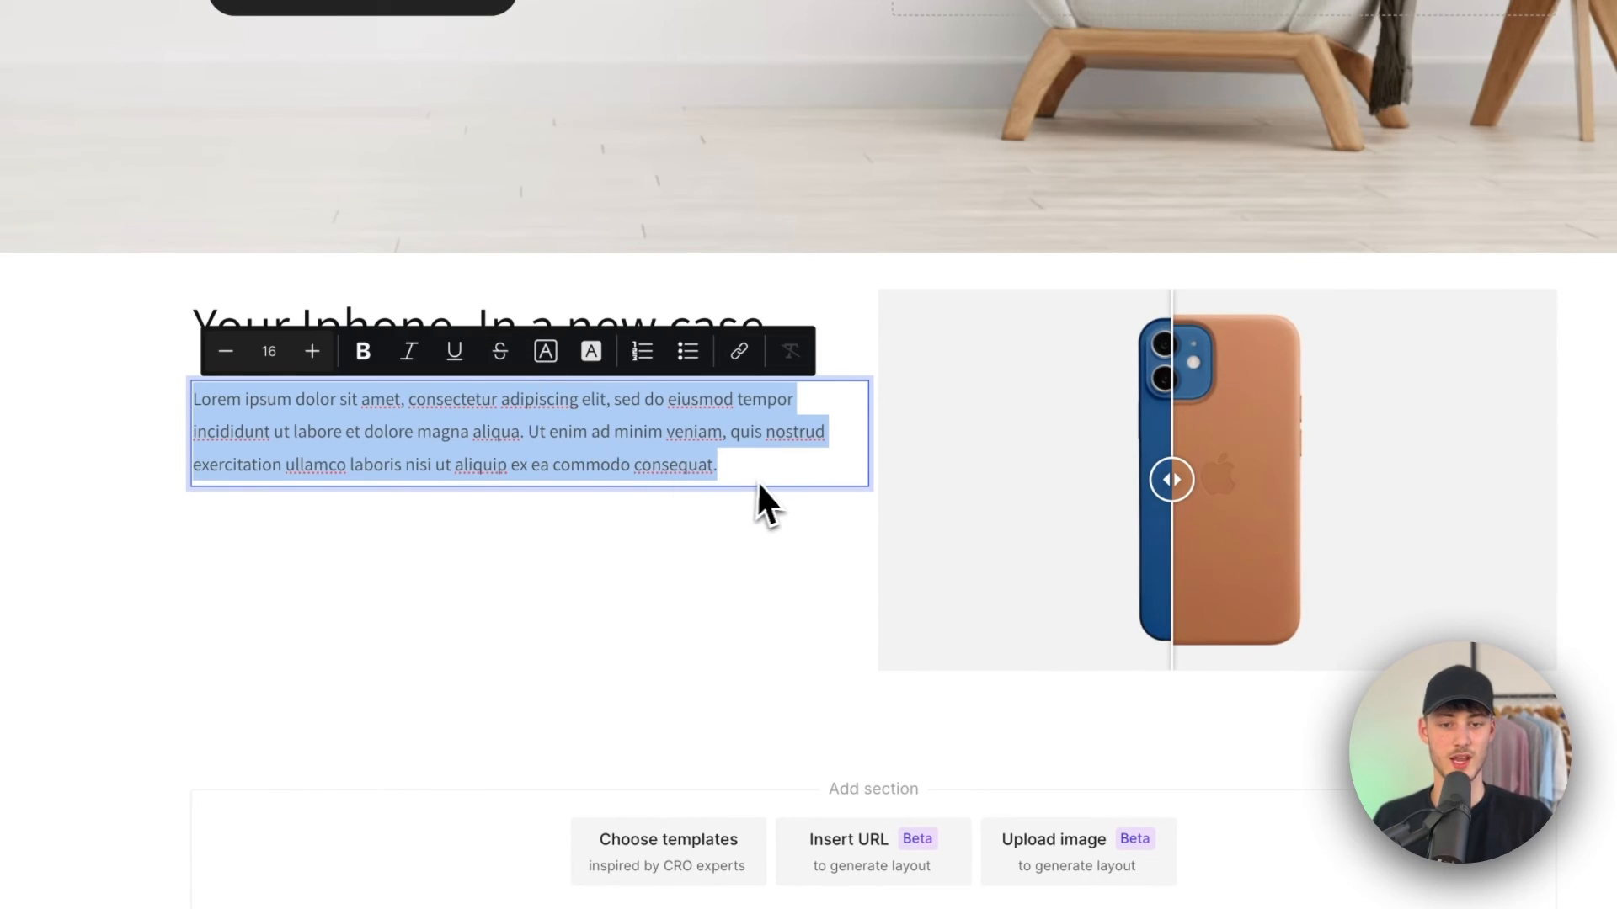
drag(756, 480, 203, 345)
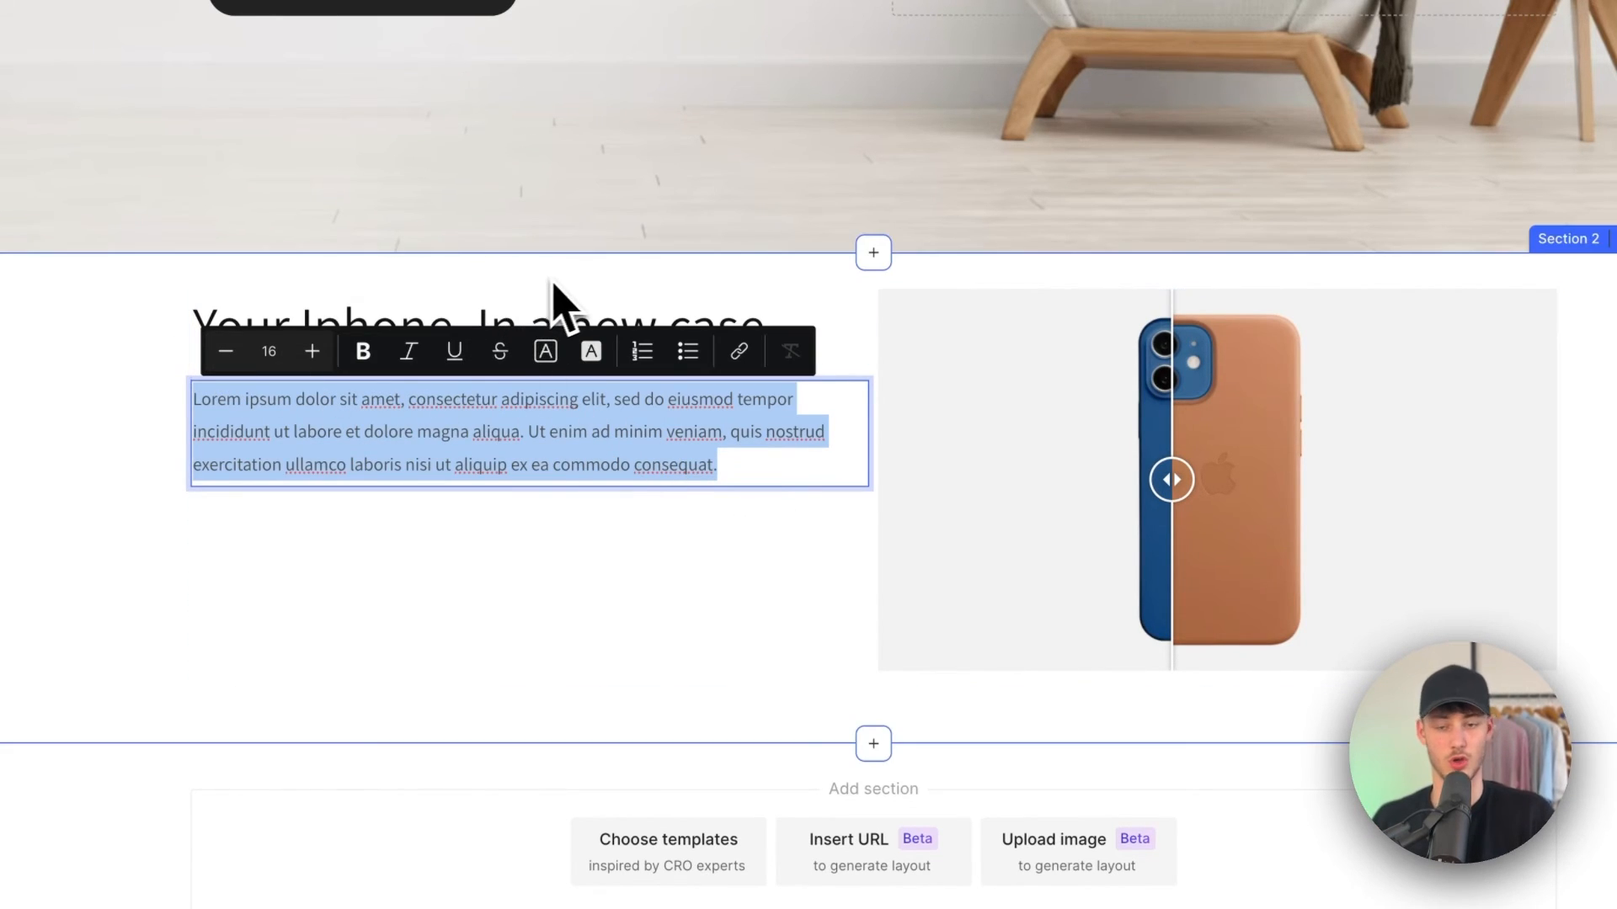
Step: Try center-aligning the heading text, then select the two-column row
click(466, 307)
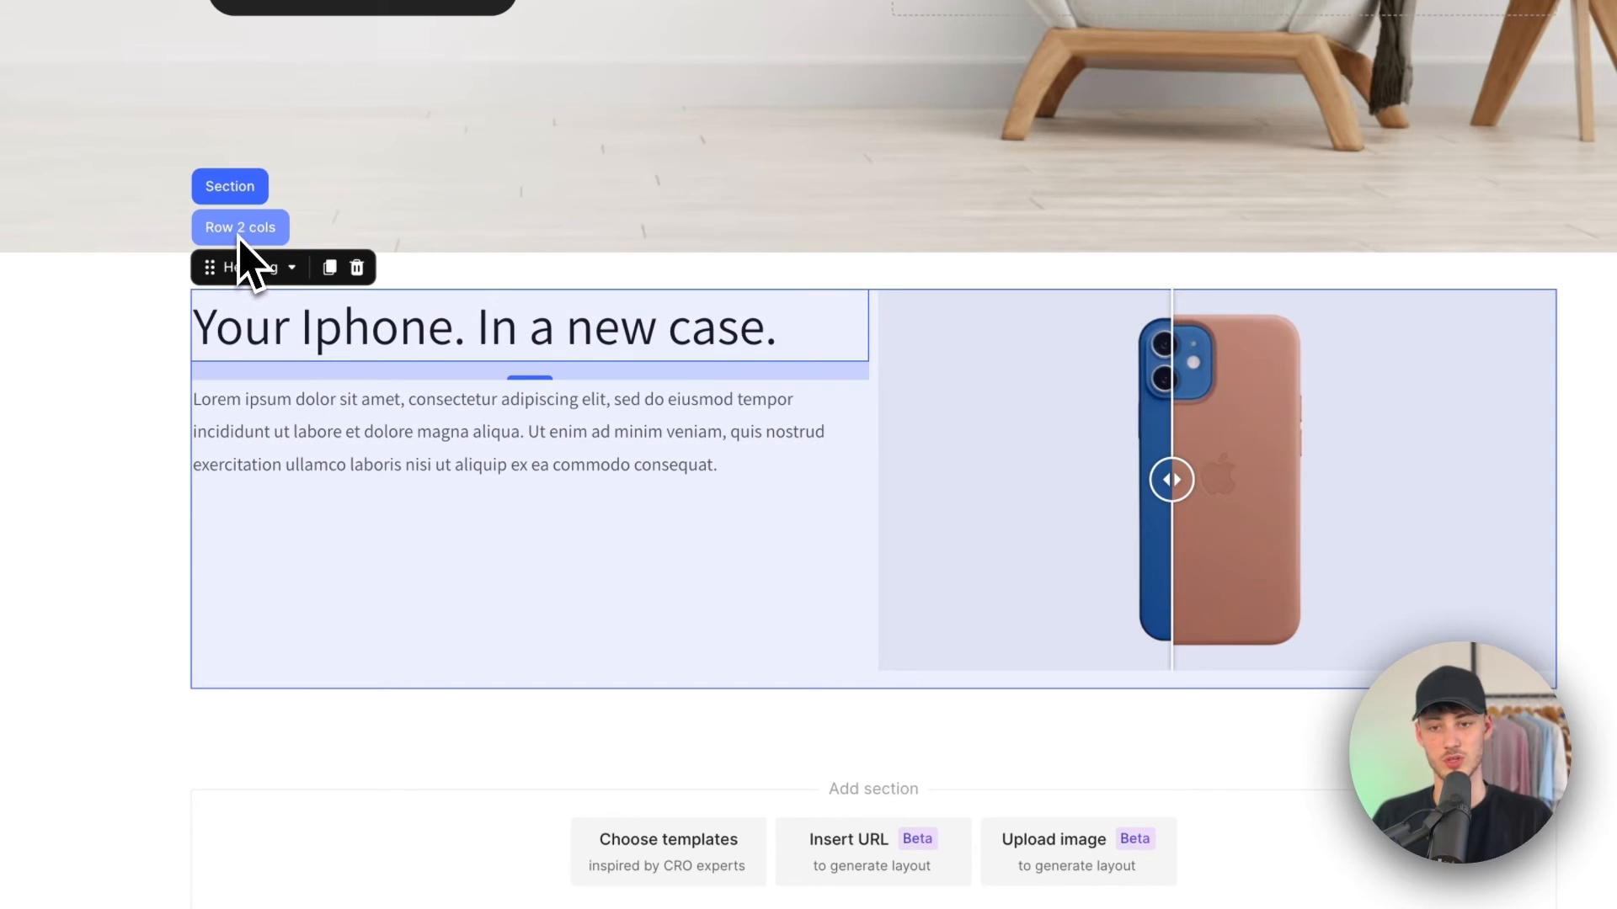
click(600, 401)
click(573, 370)
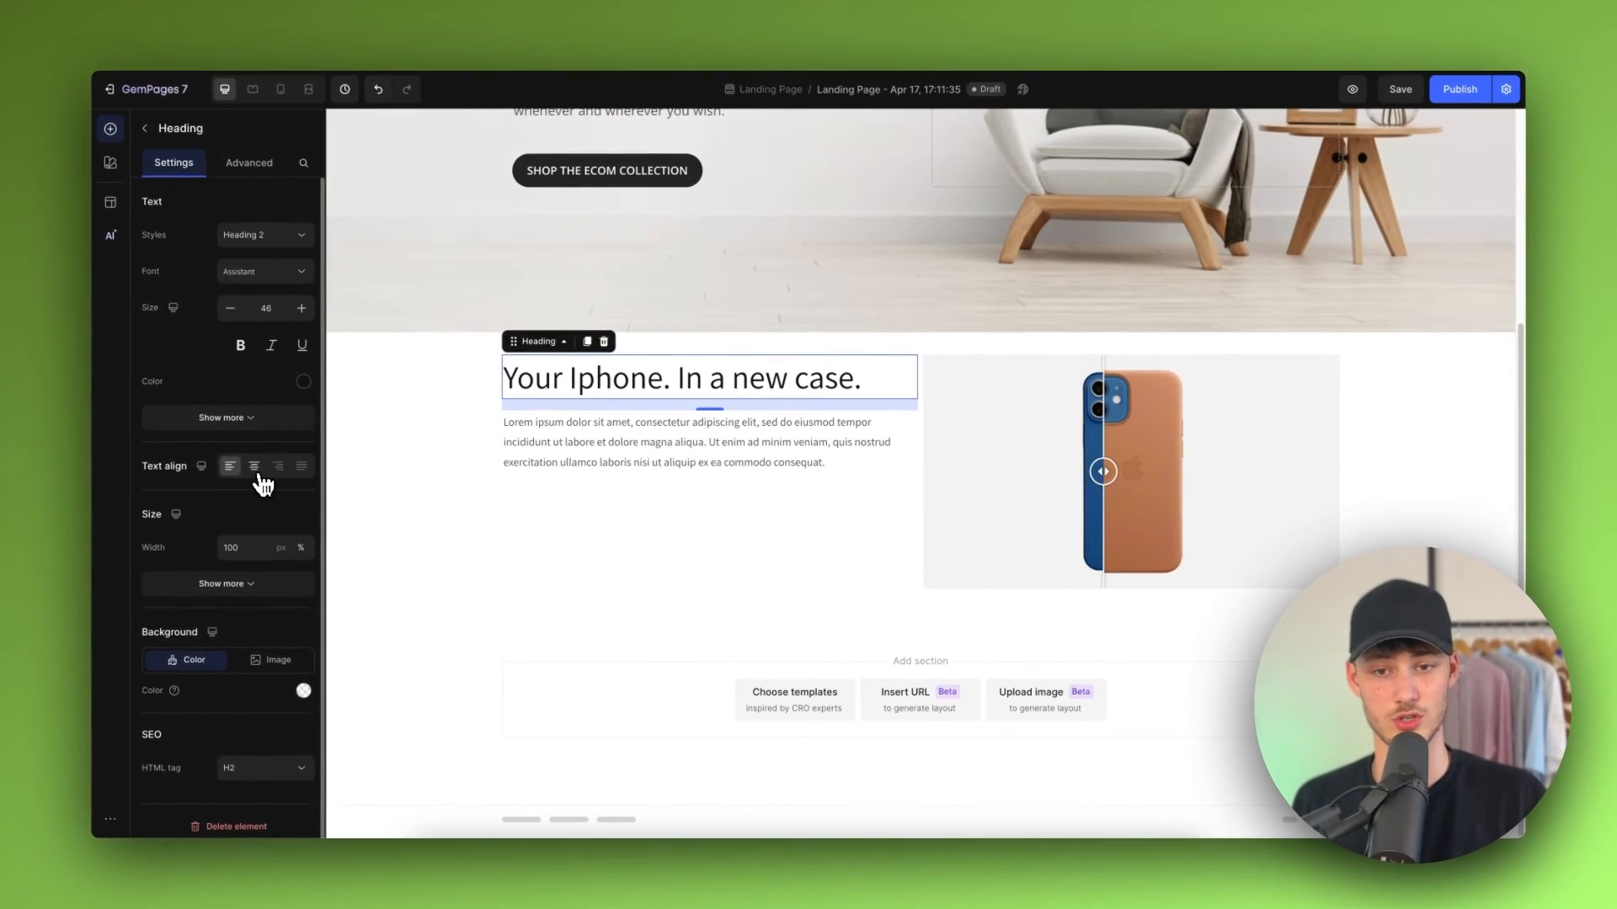
click(256, 470)
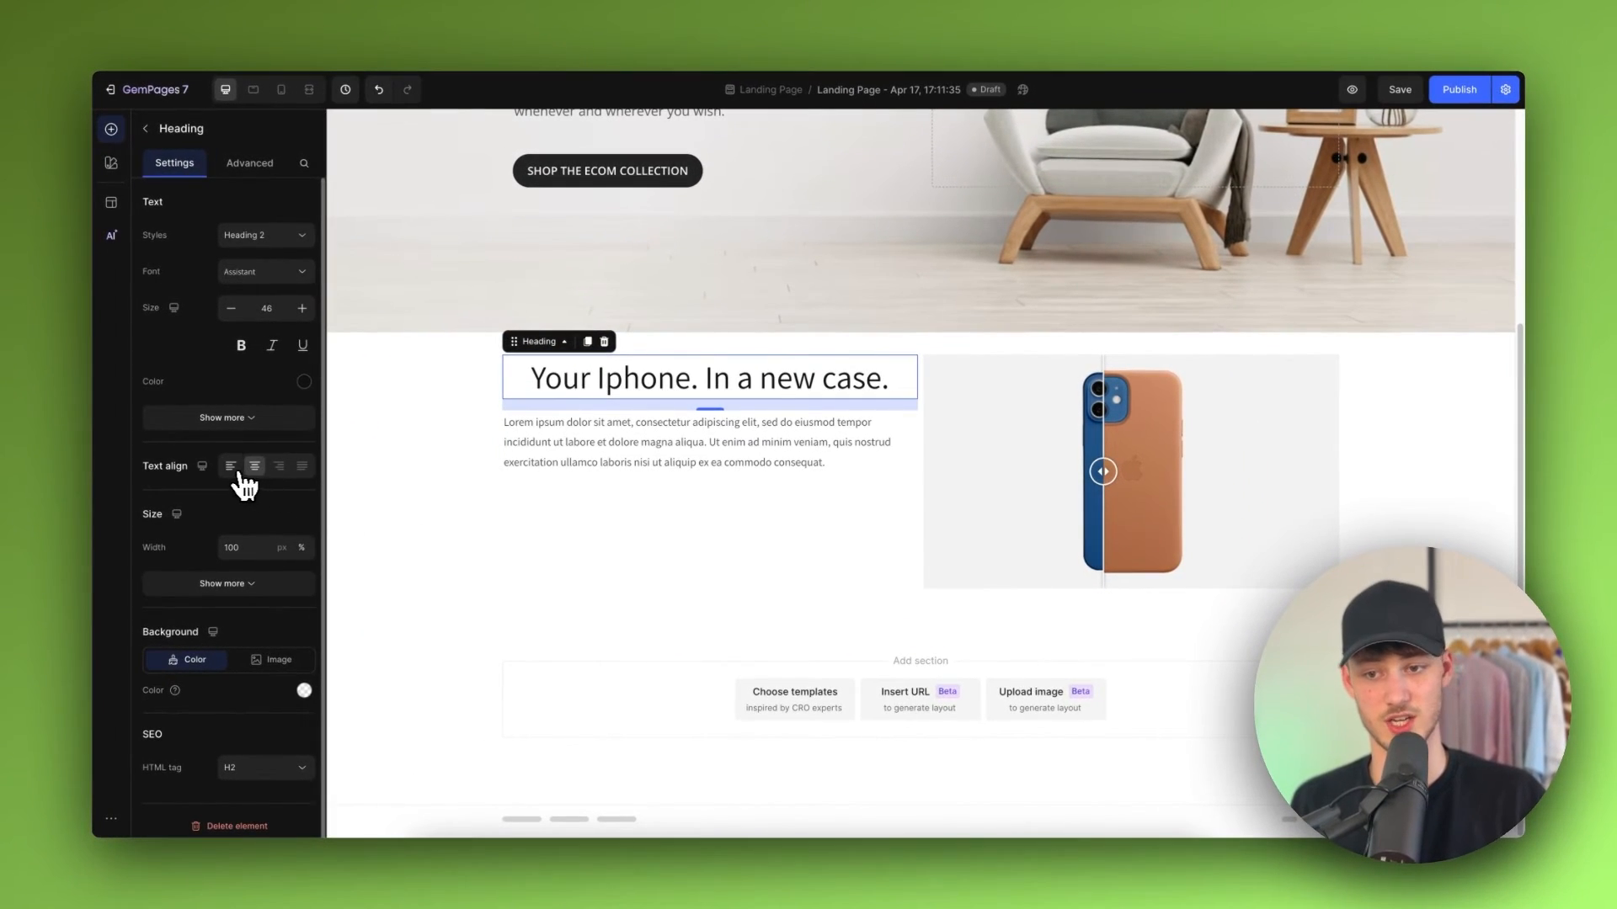
click(735, 538)
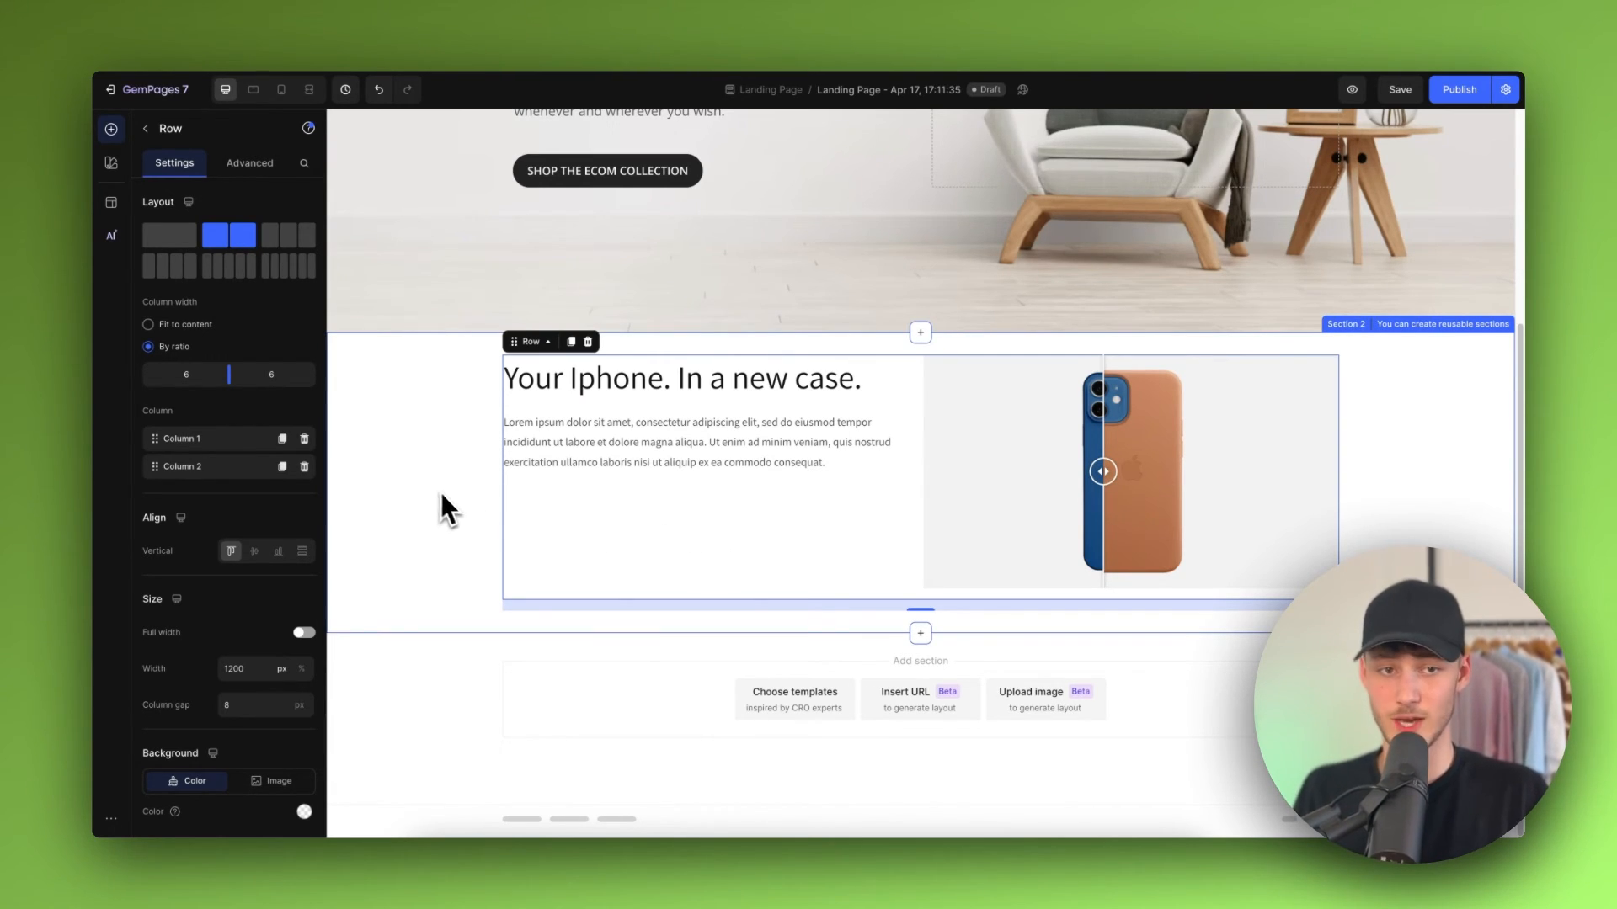
Step: Review the hero banner and the new two-column section on the canvas
scroll(467, 492, up, 4)
scroll(479, 505, down, 4)
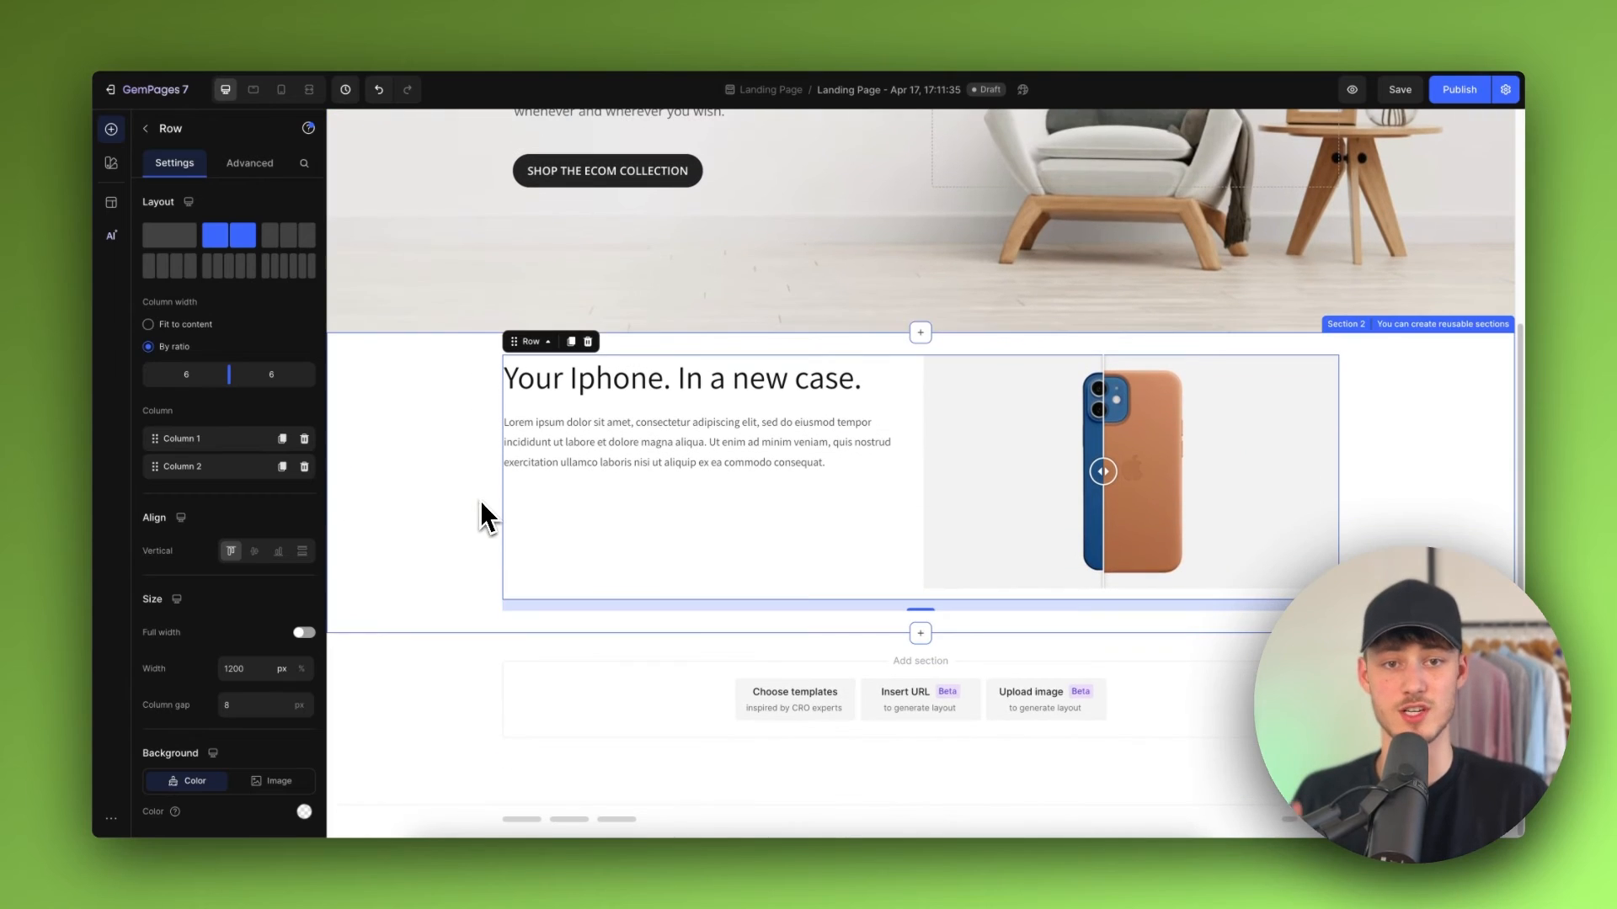
scroll(539, 509, up, 4)
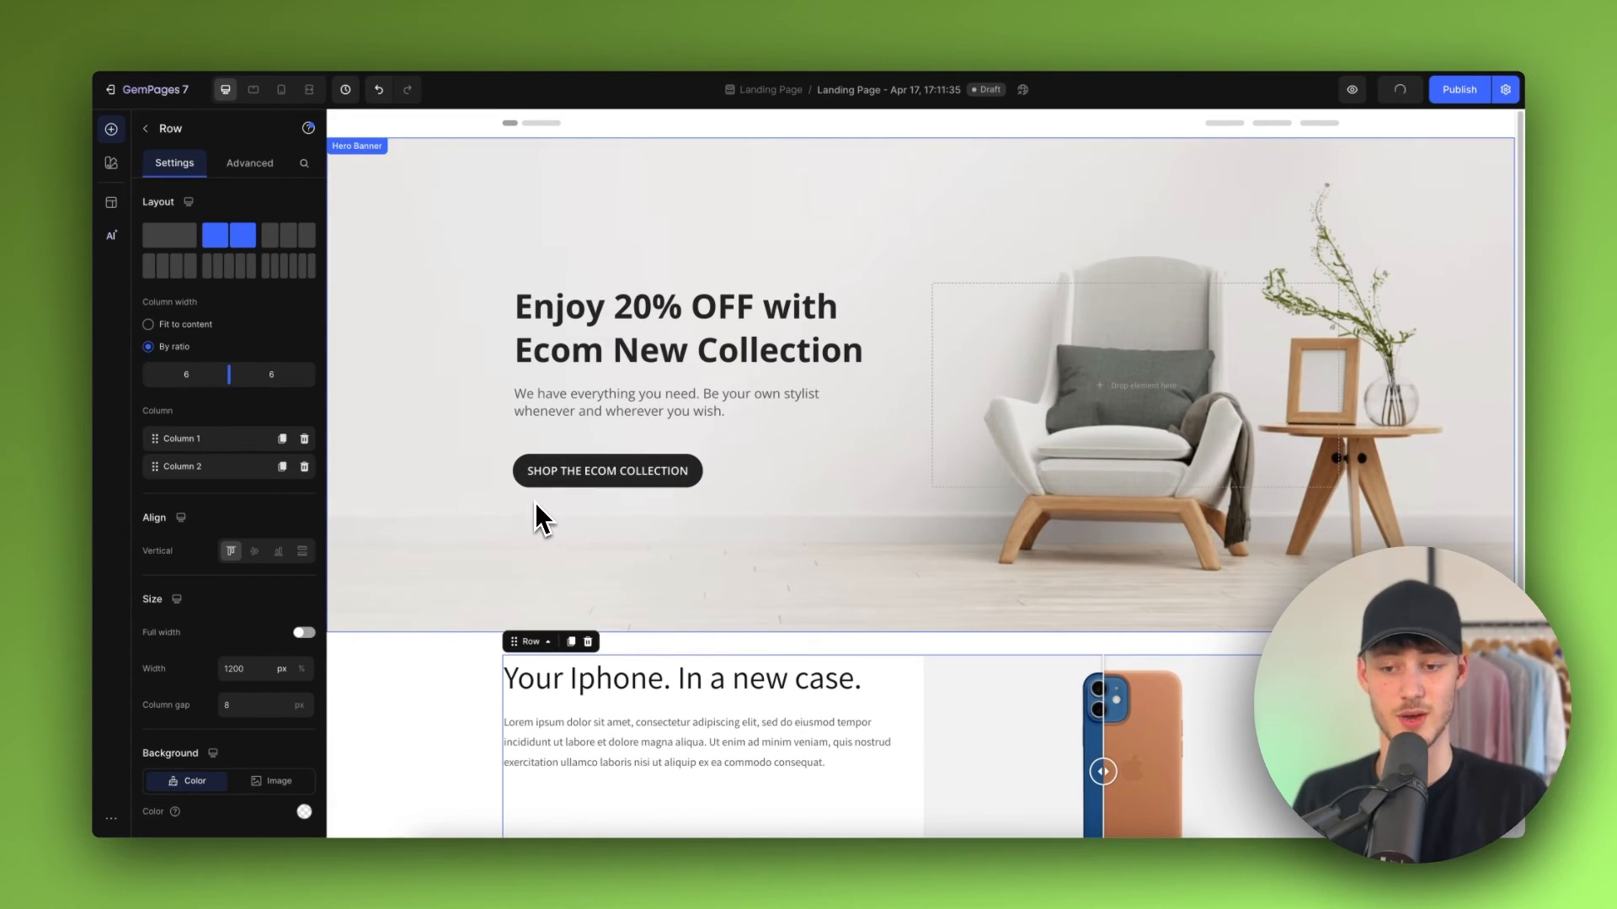
scroll(547, 495, down, 2)
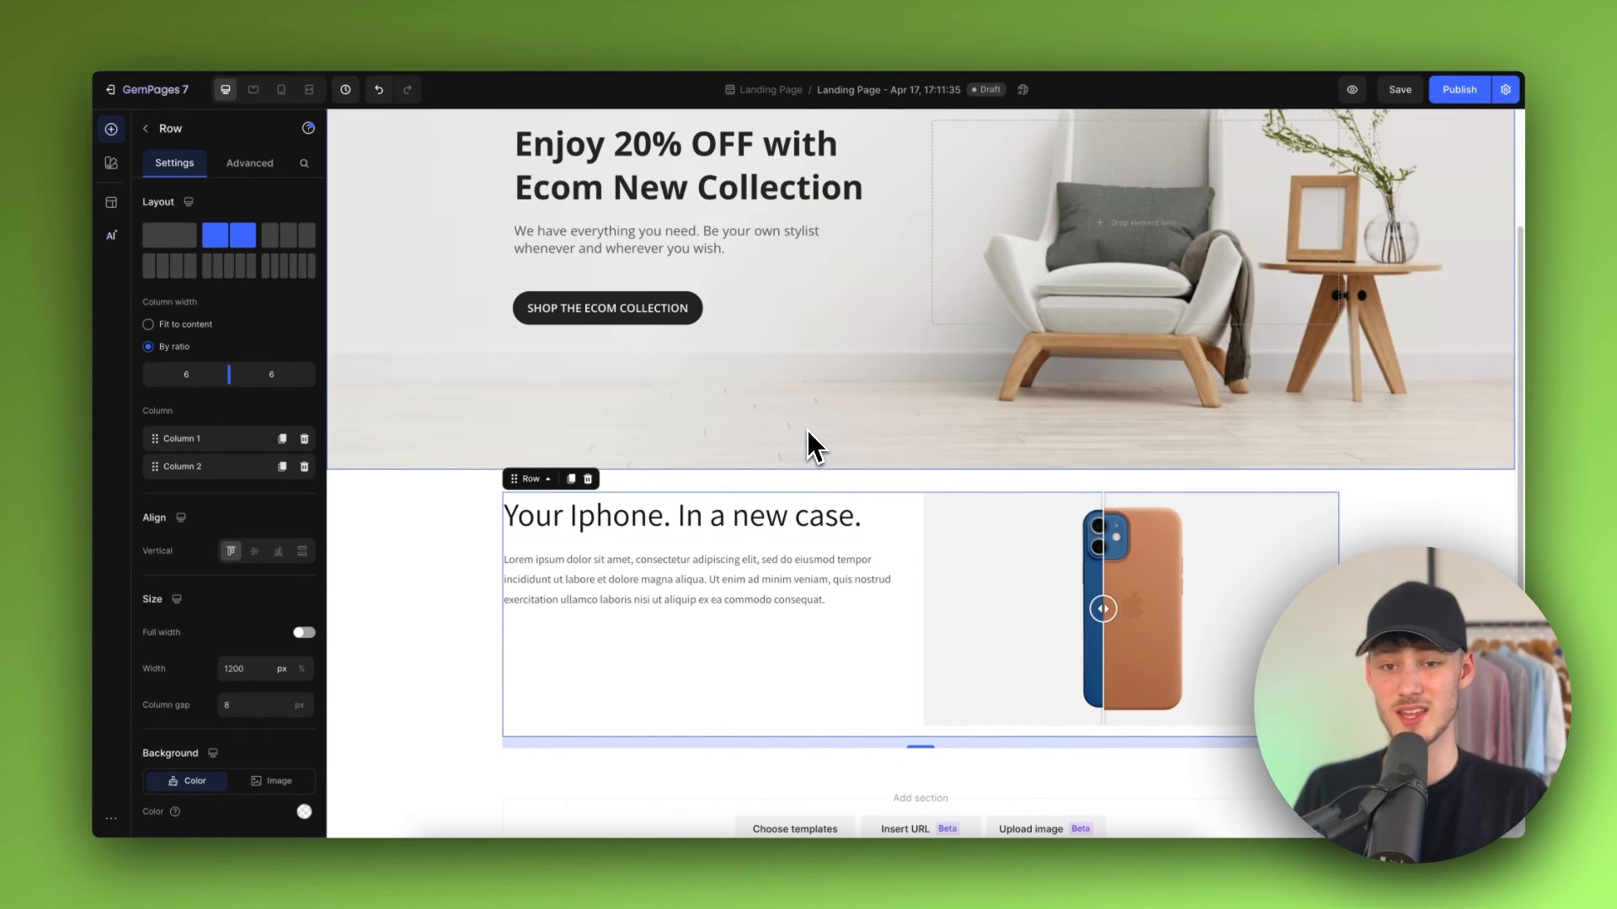
scroll(876, 409, up, 2)
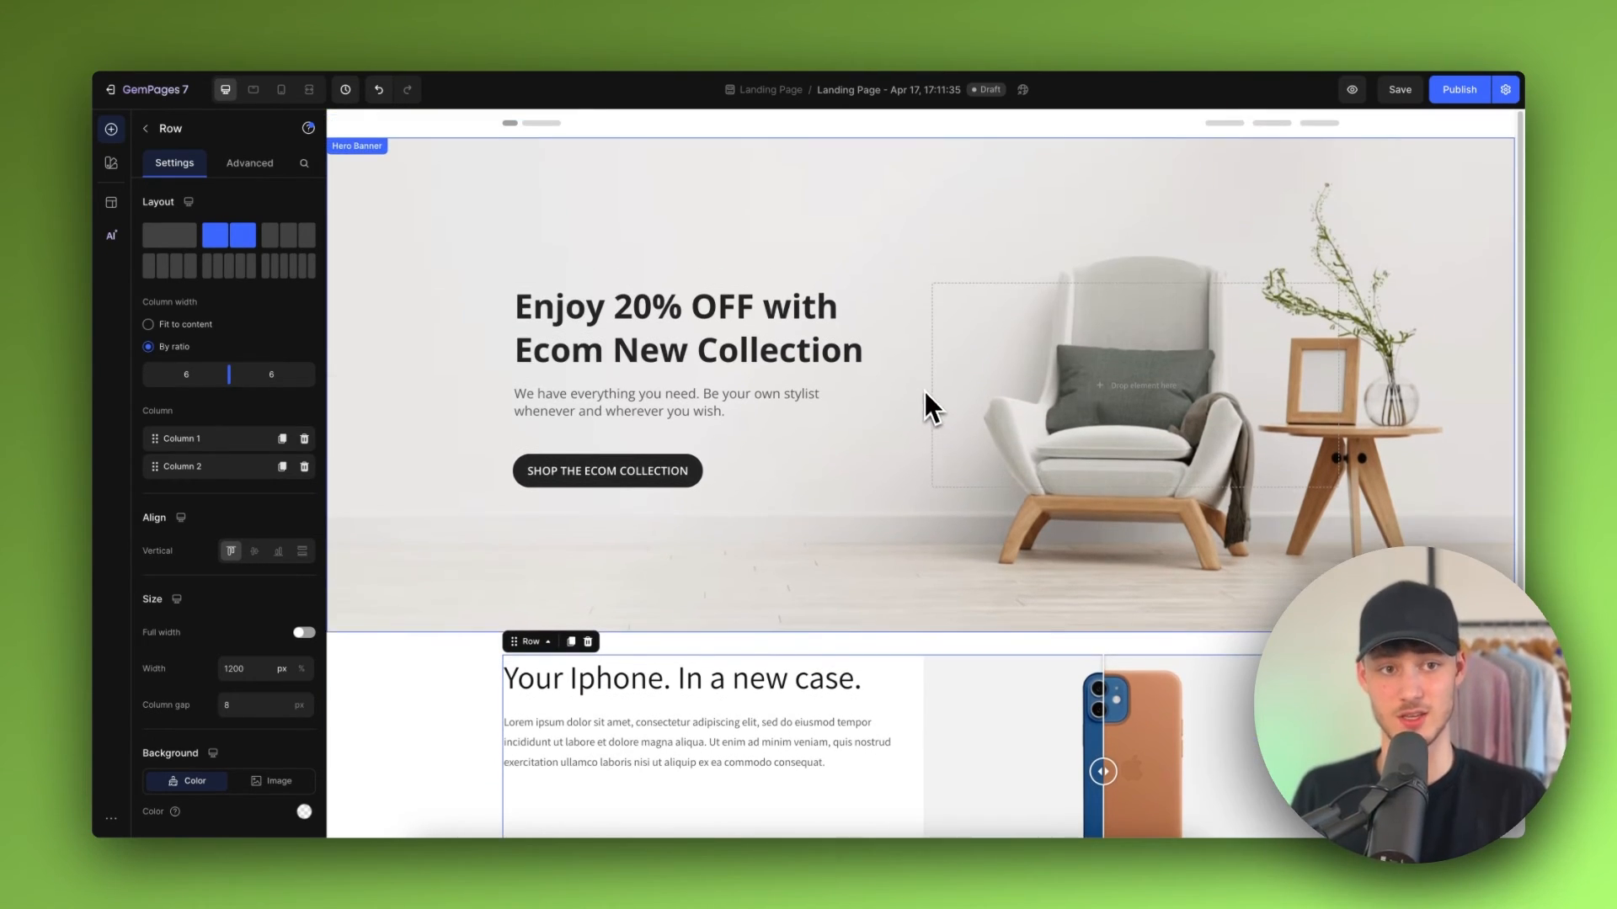
scroll(911, 374, down, 4)
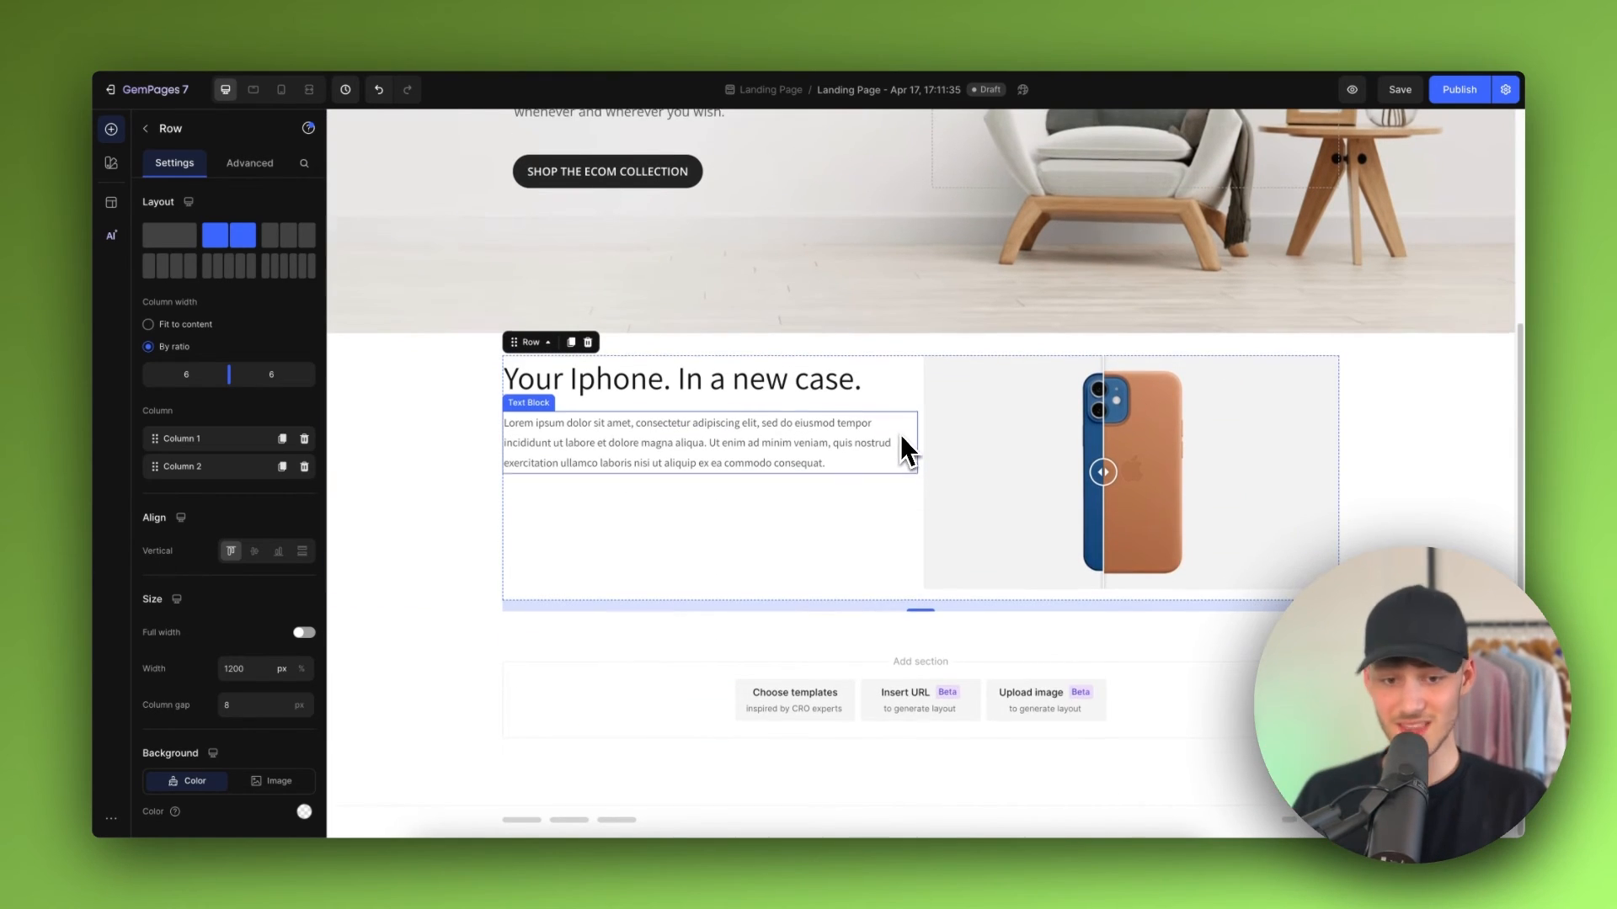
scroll(901, 435, up, 4)
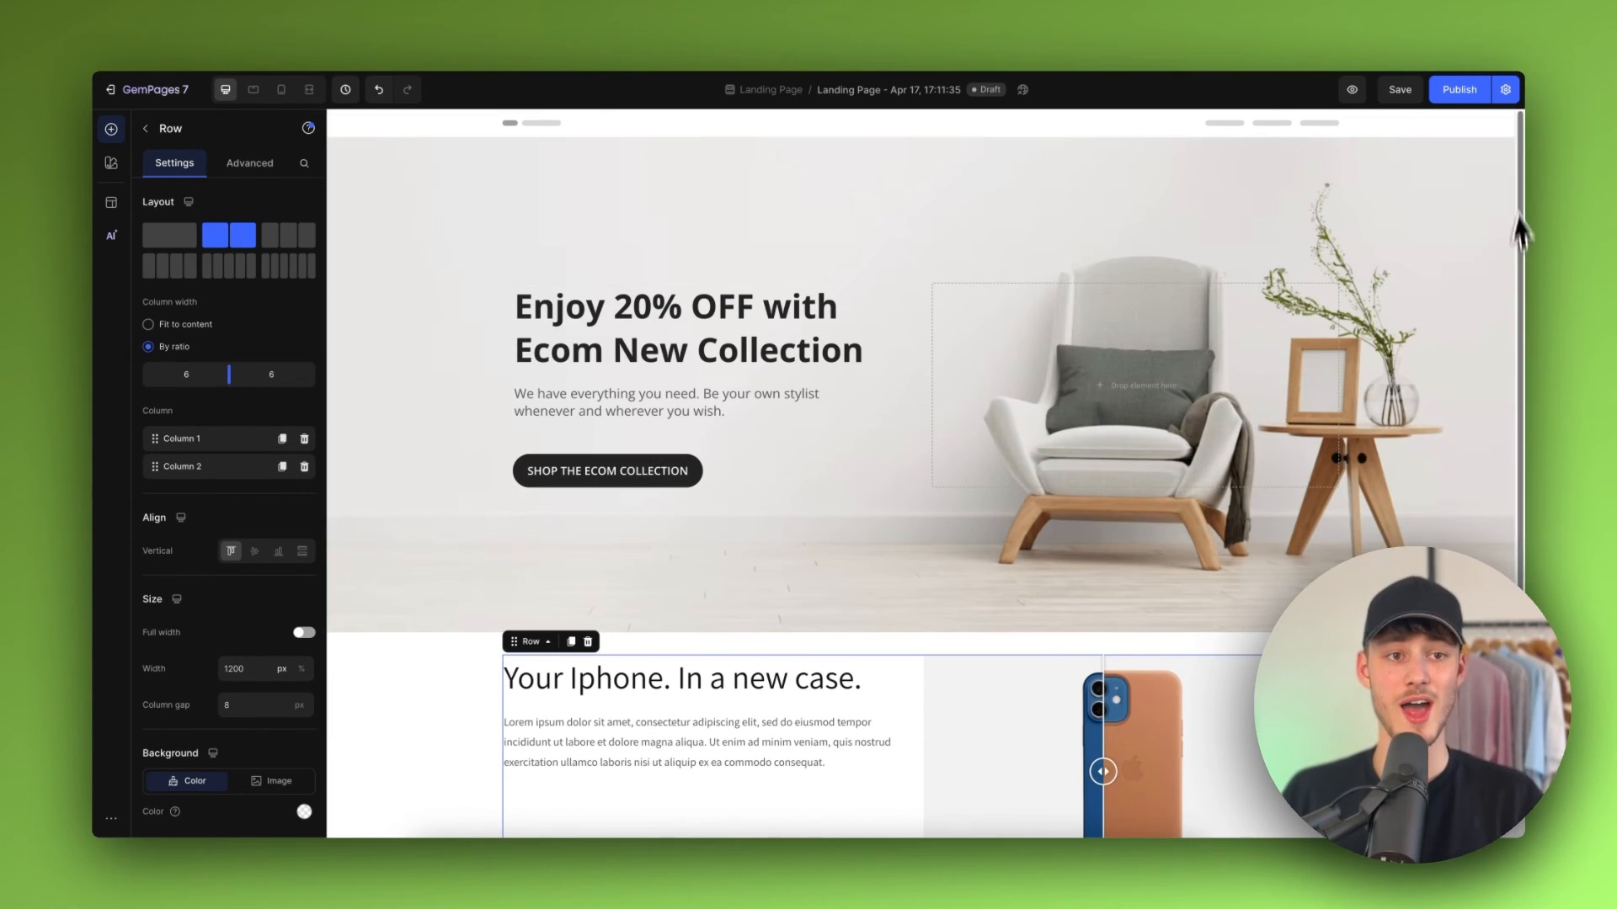
Step: Publish the landing page and review it live on the storefront
click(1474, 94)
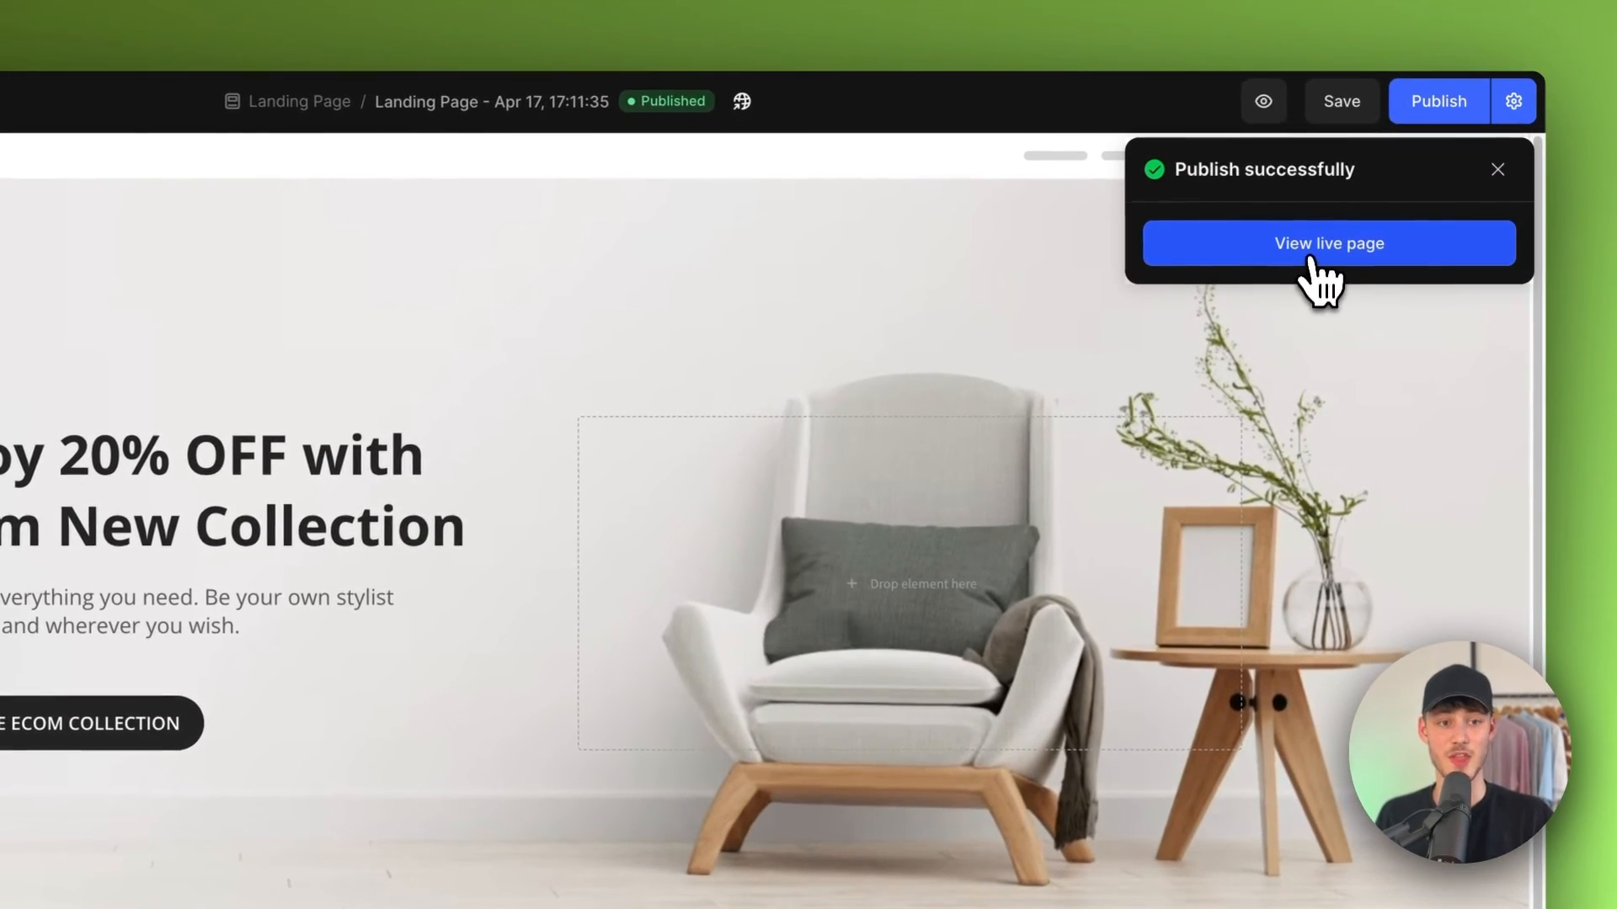
click(1312, 257)
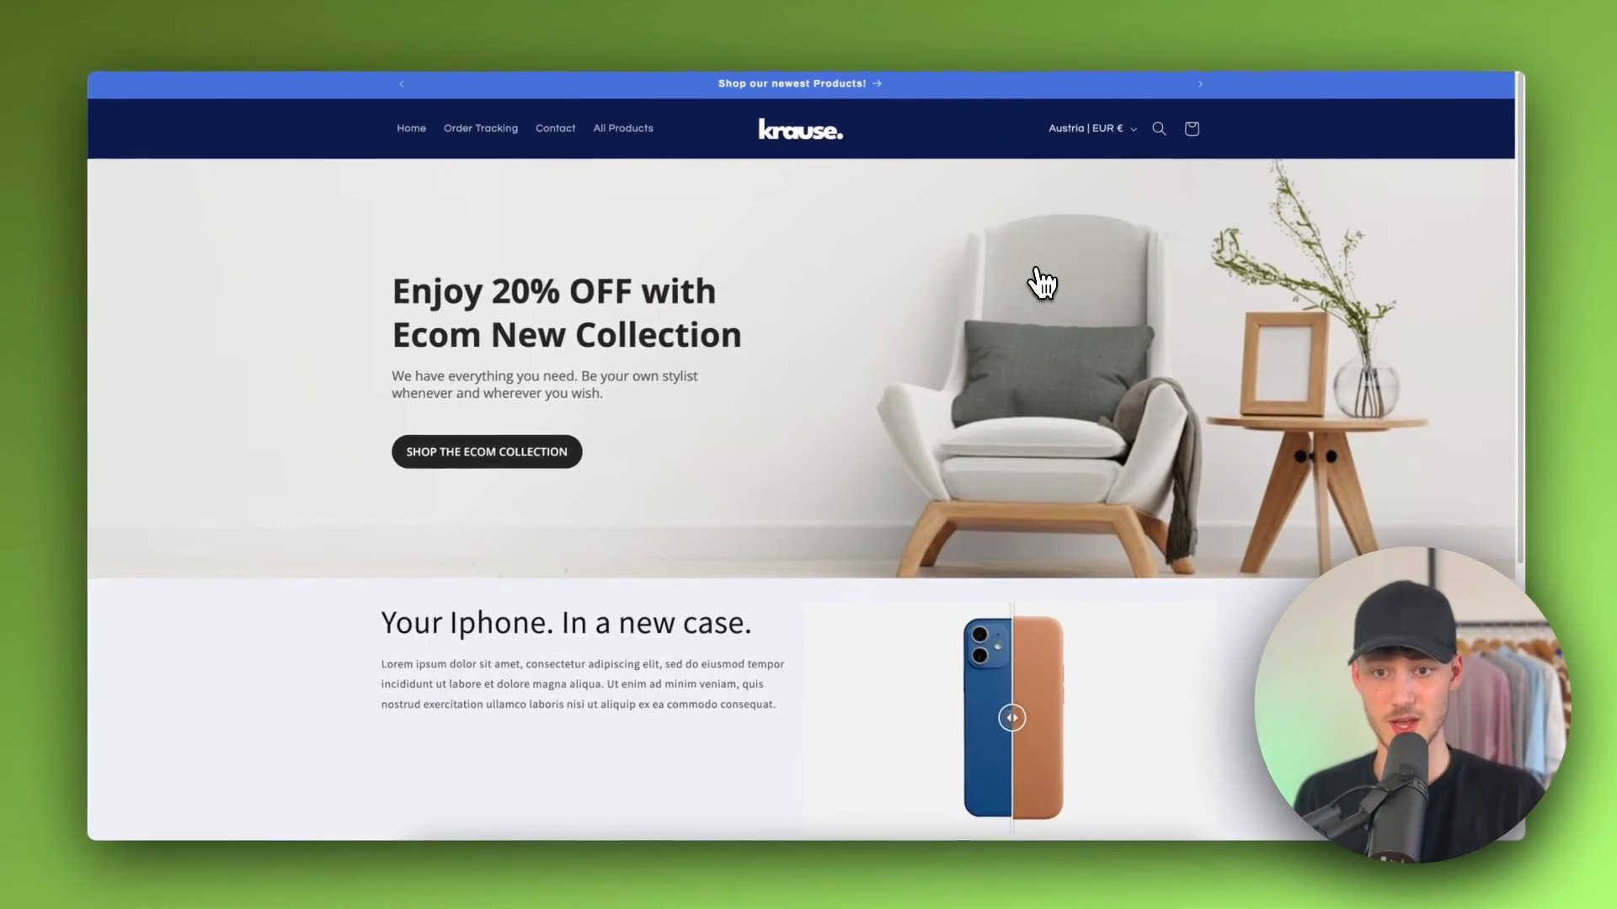
scroll(552, 318, down, 2)
scroll(704, 216, up, 2)
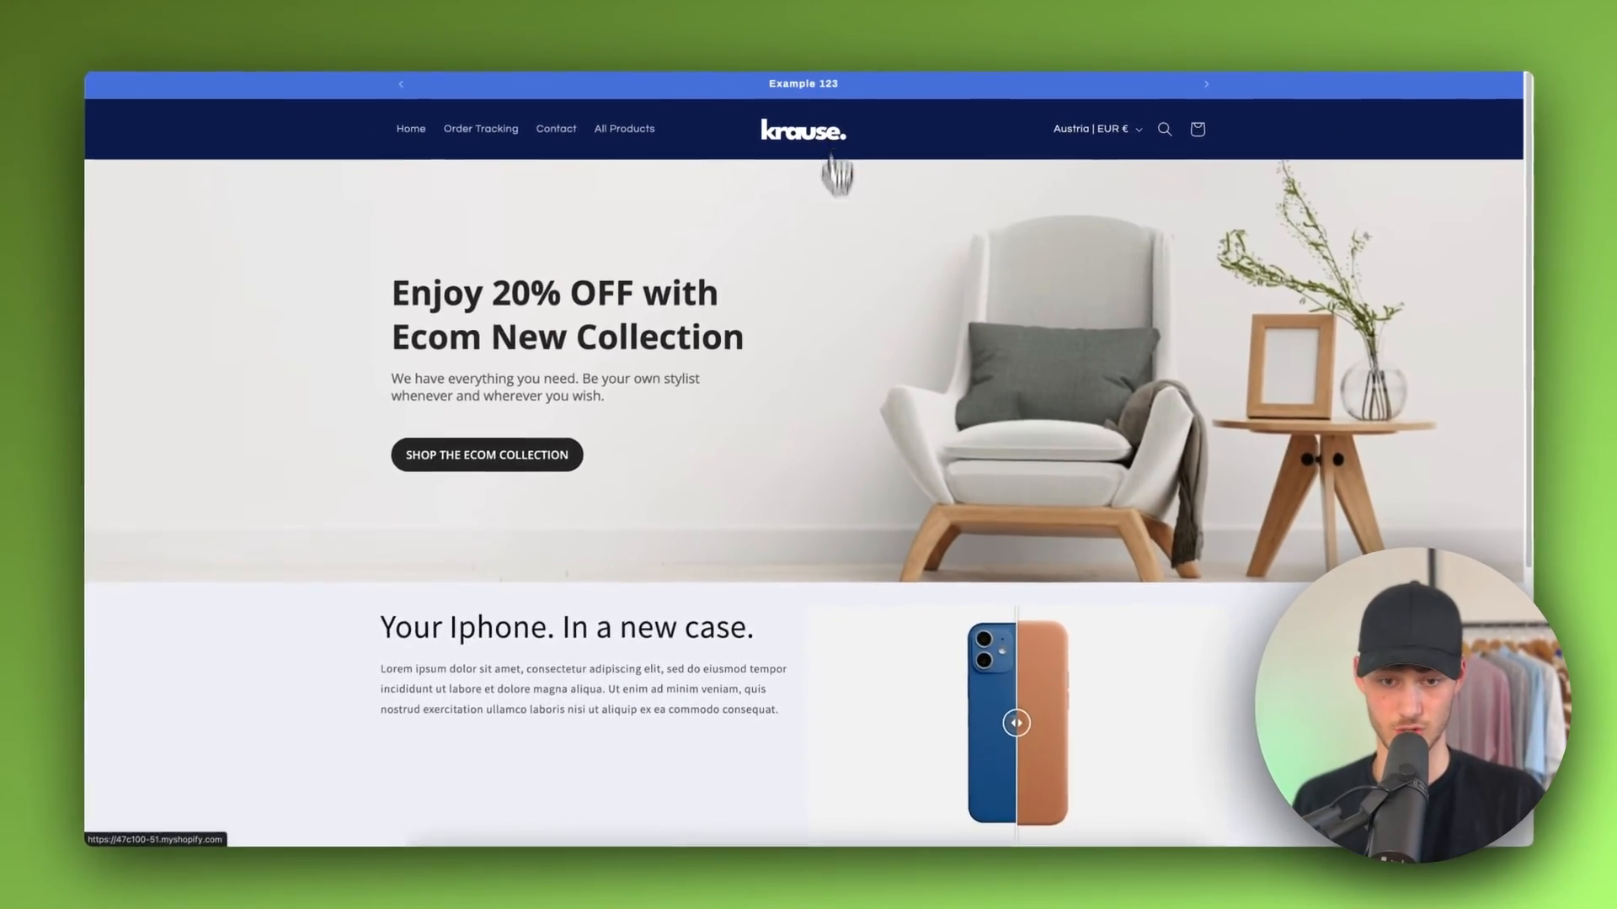
scroll(783, 442, down, 5)
drag(622, 494, 1063, 502)
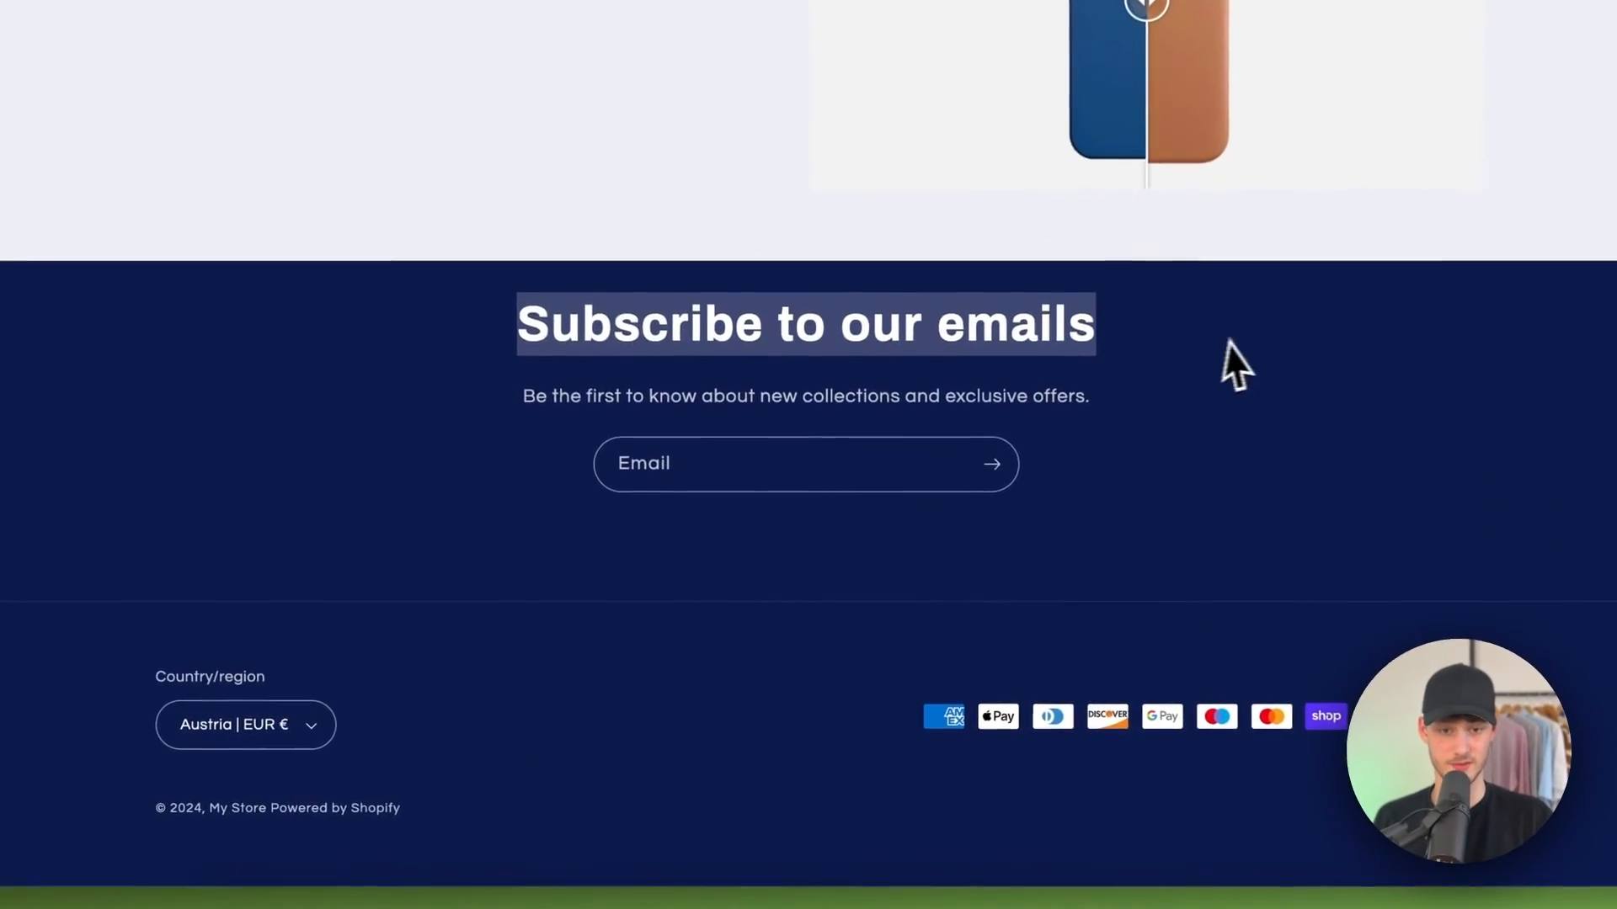
click(1063, 503)
scroll(1063, 503, up, 5)
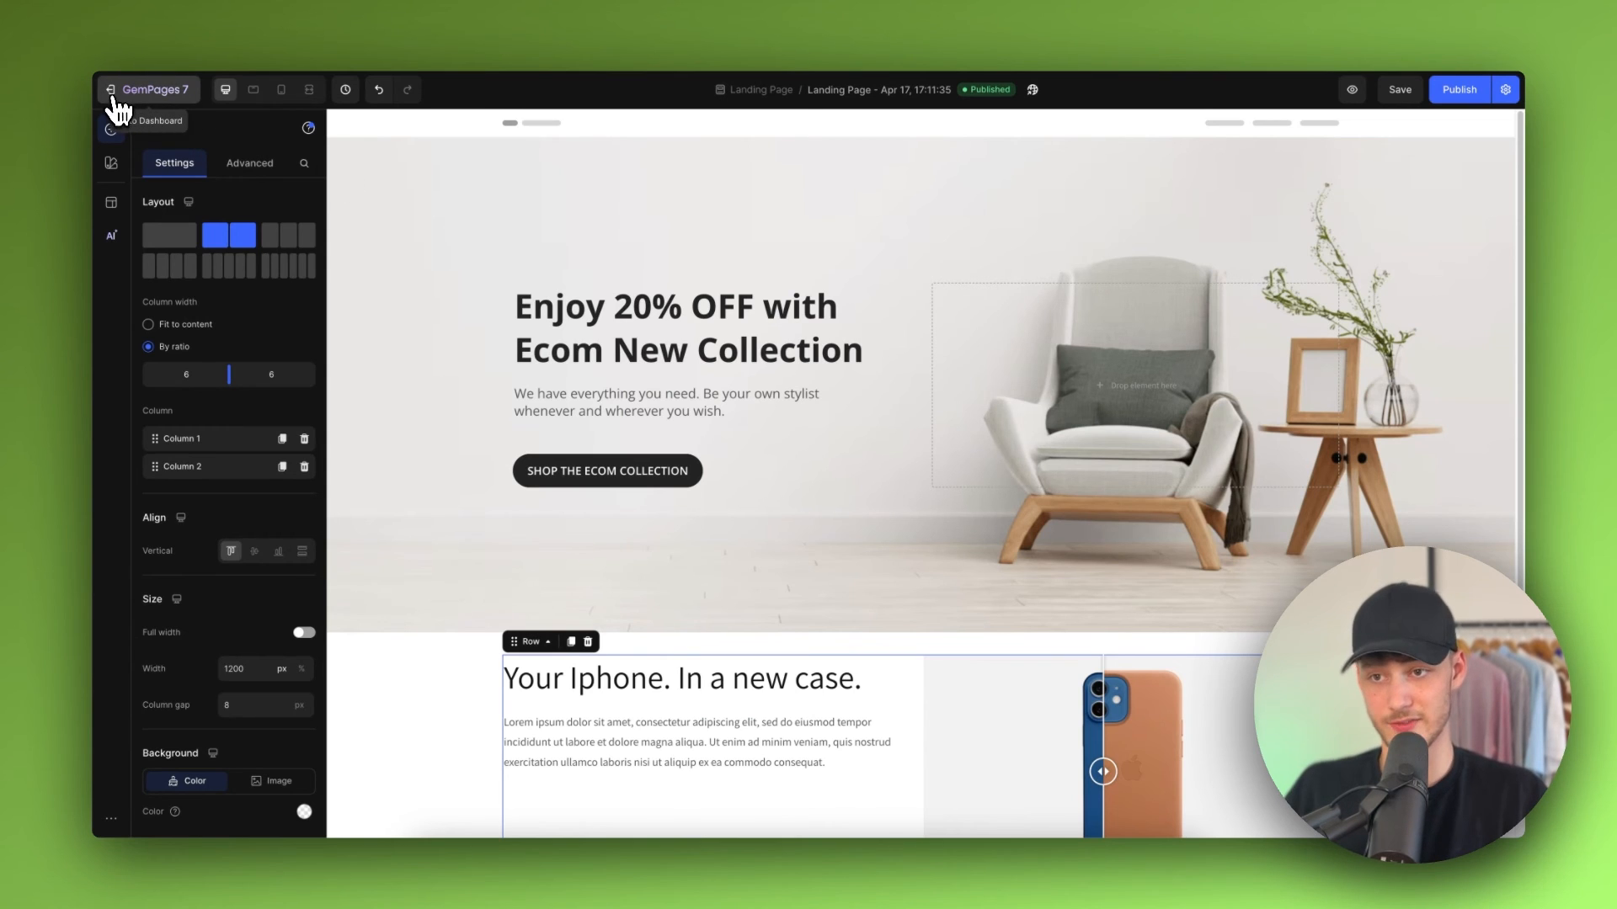
Step: Return to the Shopify admin and open the Online Store pages list
click(113, 96)
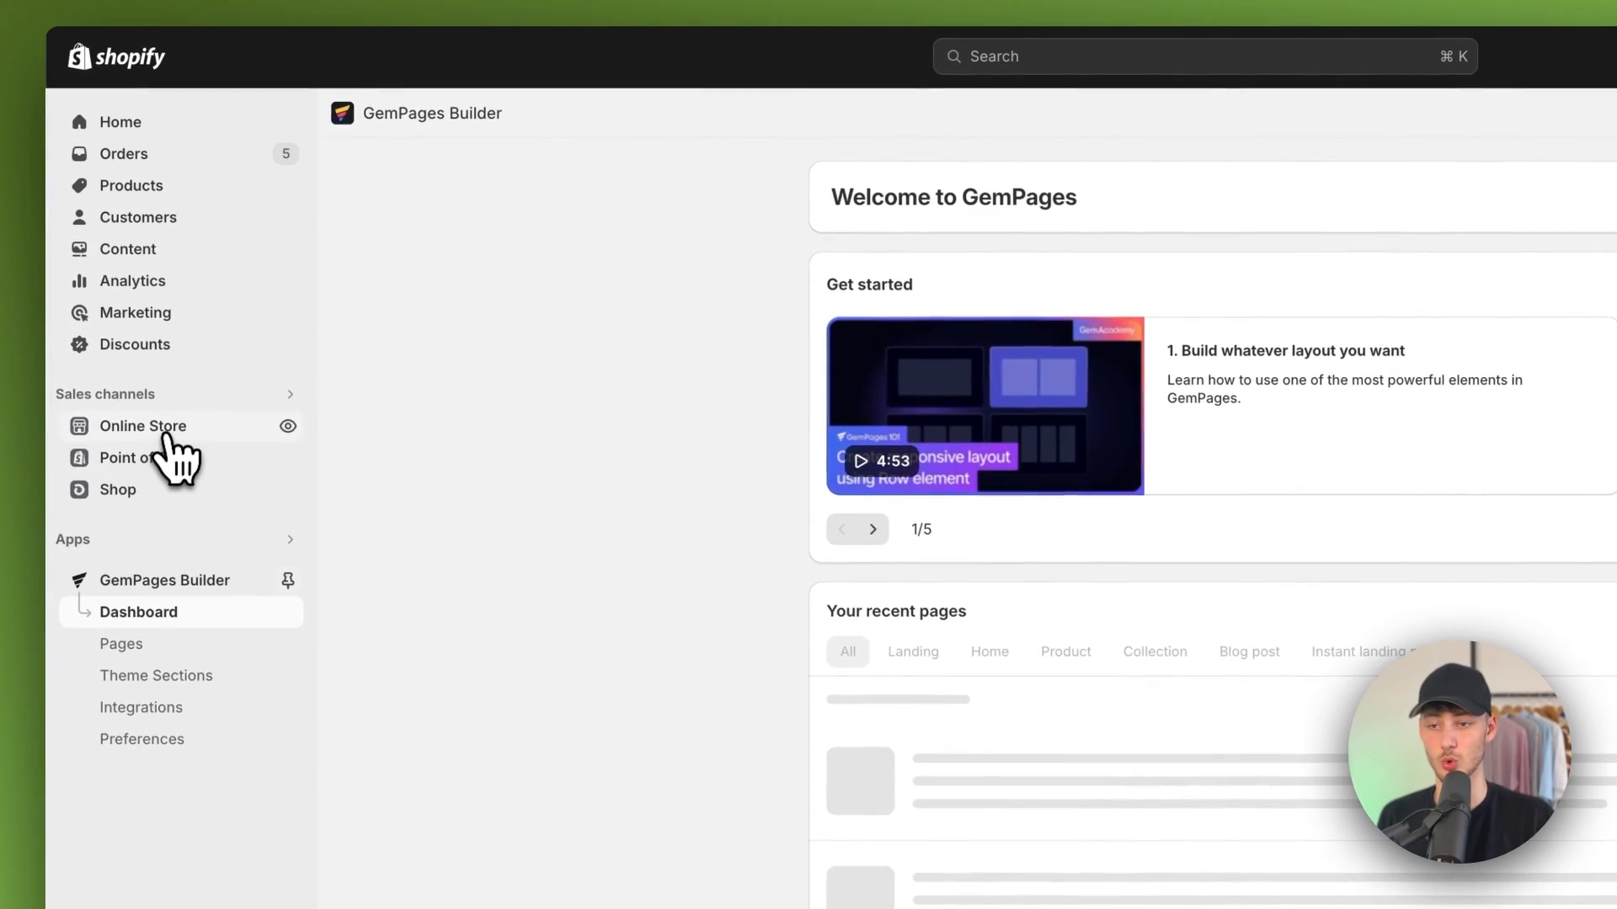
click(139, 418)
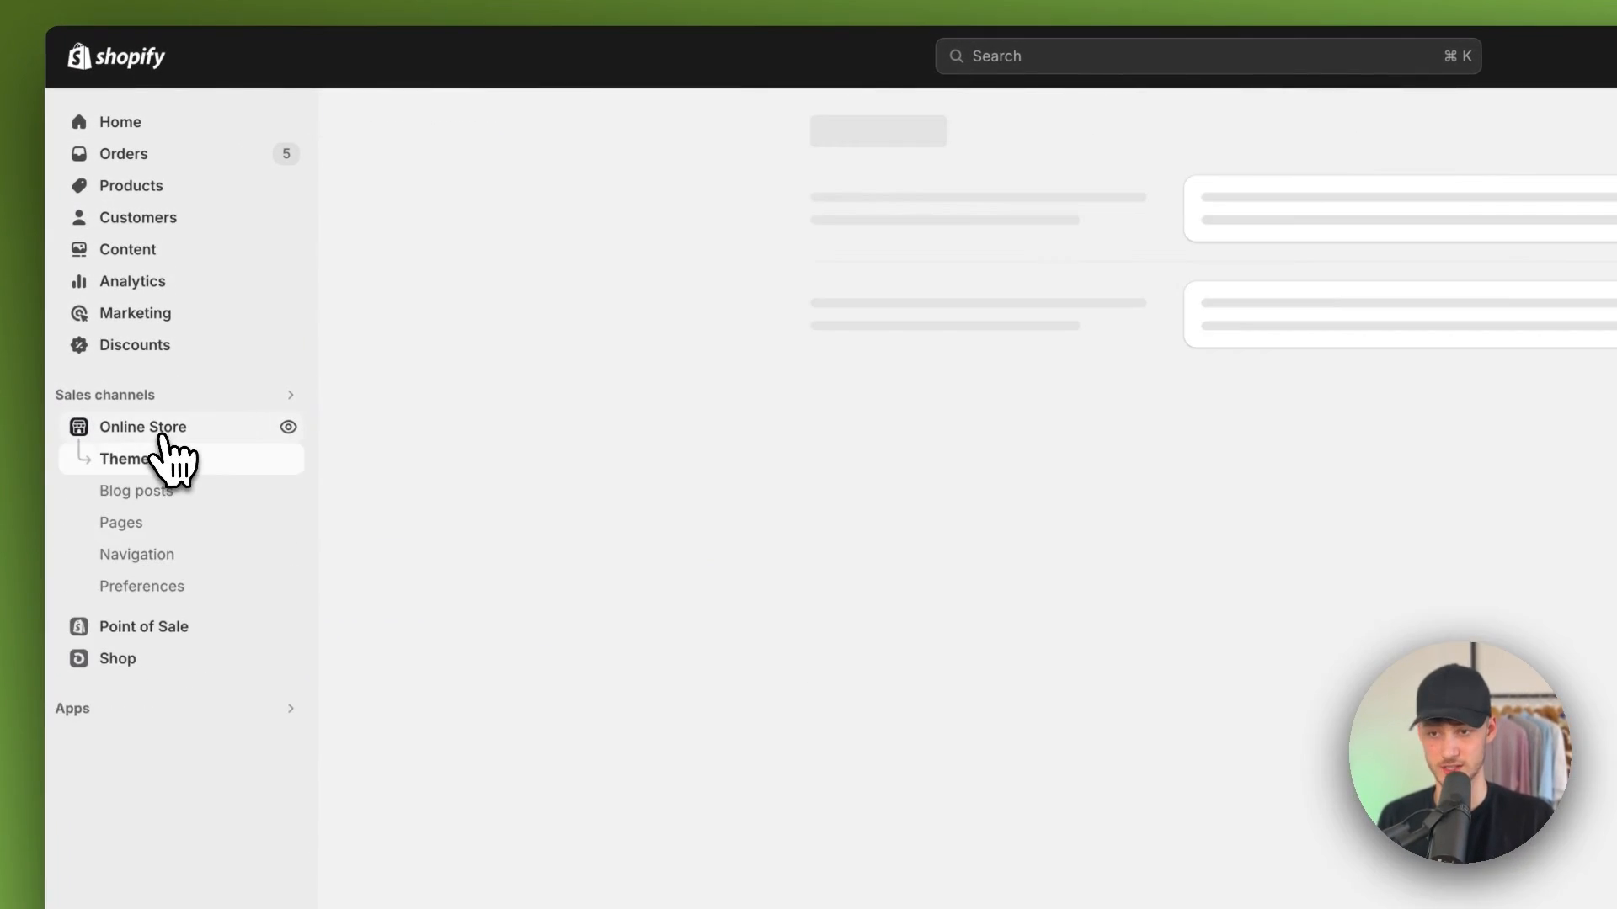
click(139, 518)
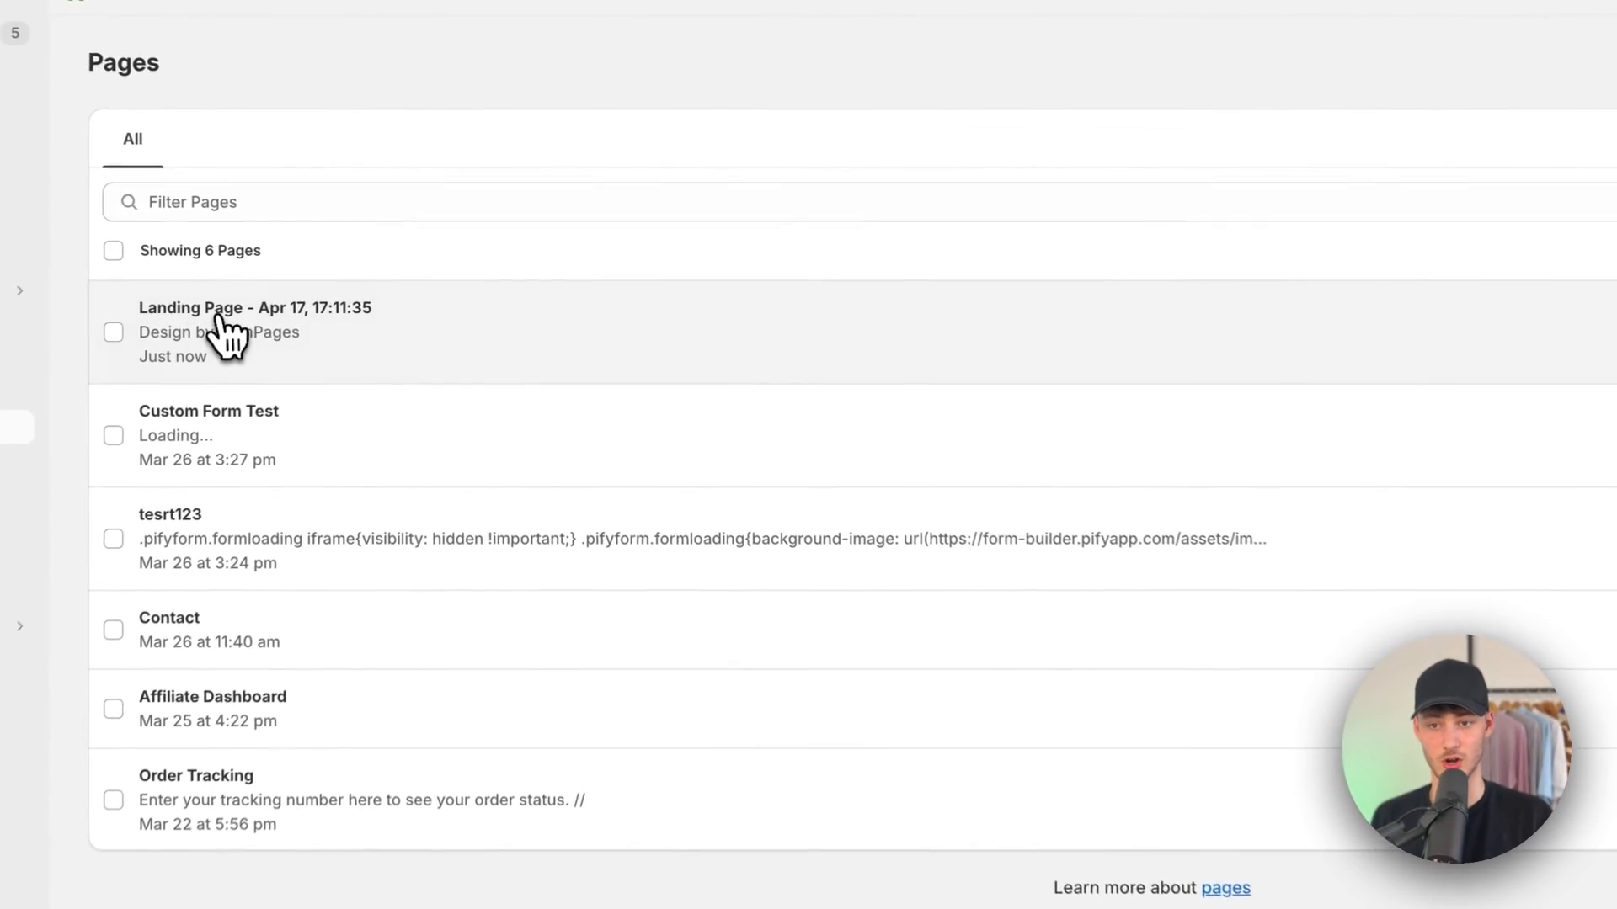
Step: Open the landing page's details, then go to Navigation and open the main menu
click(355, 313)
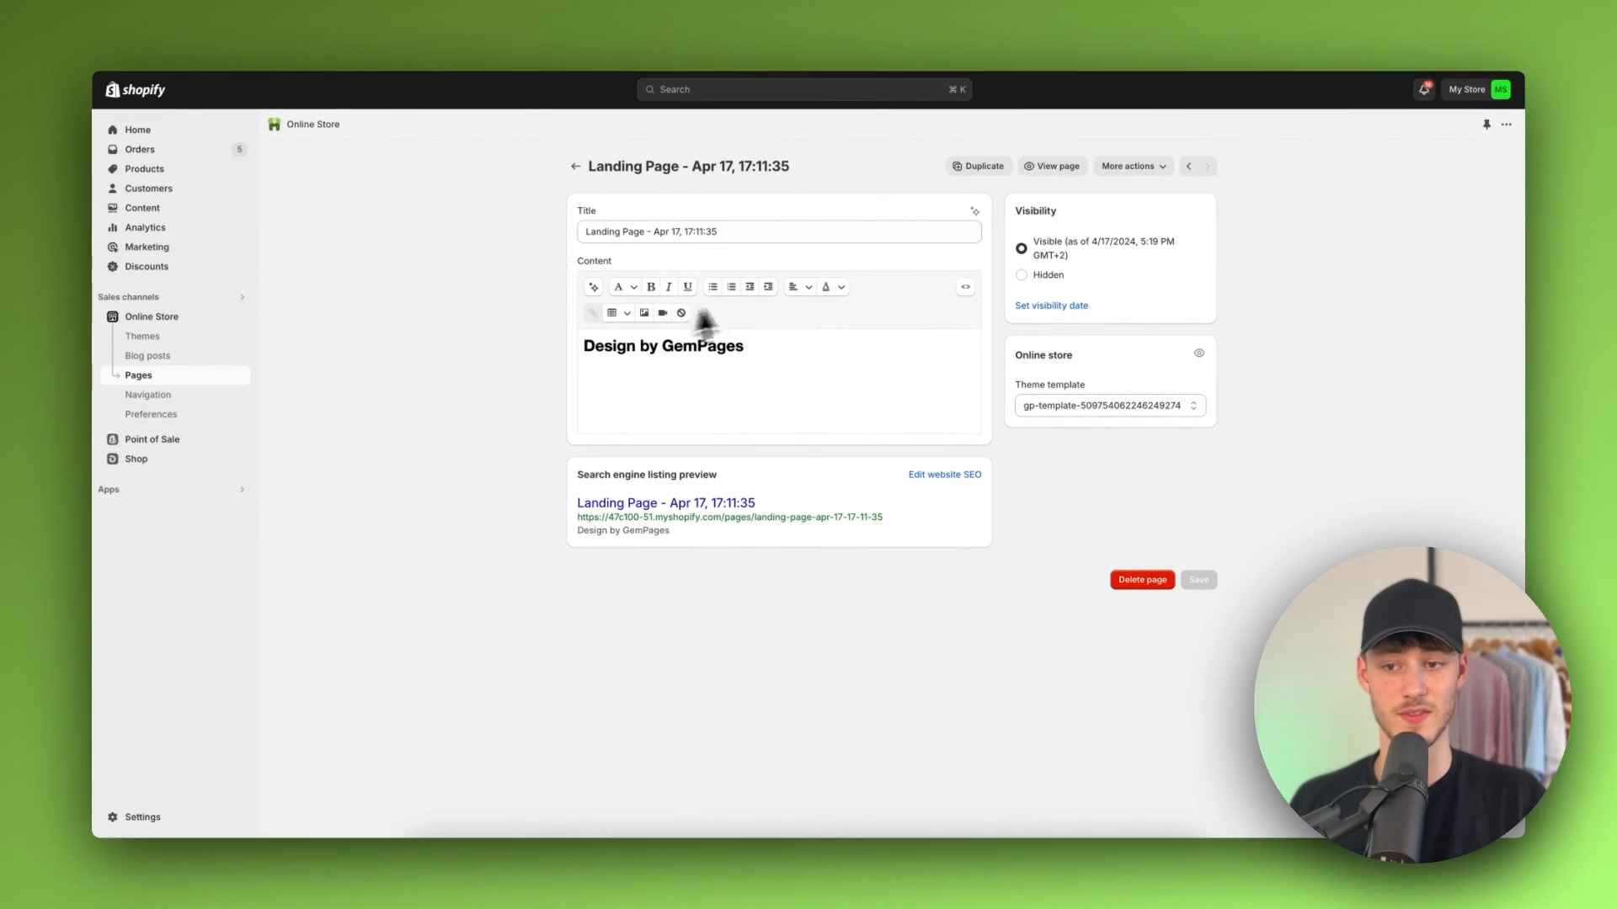
click(187, 397)
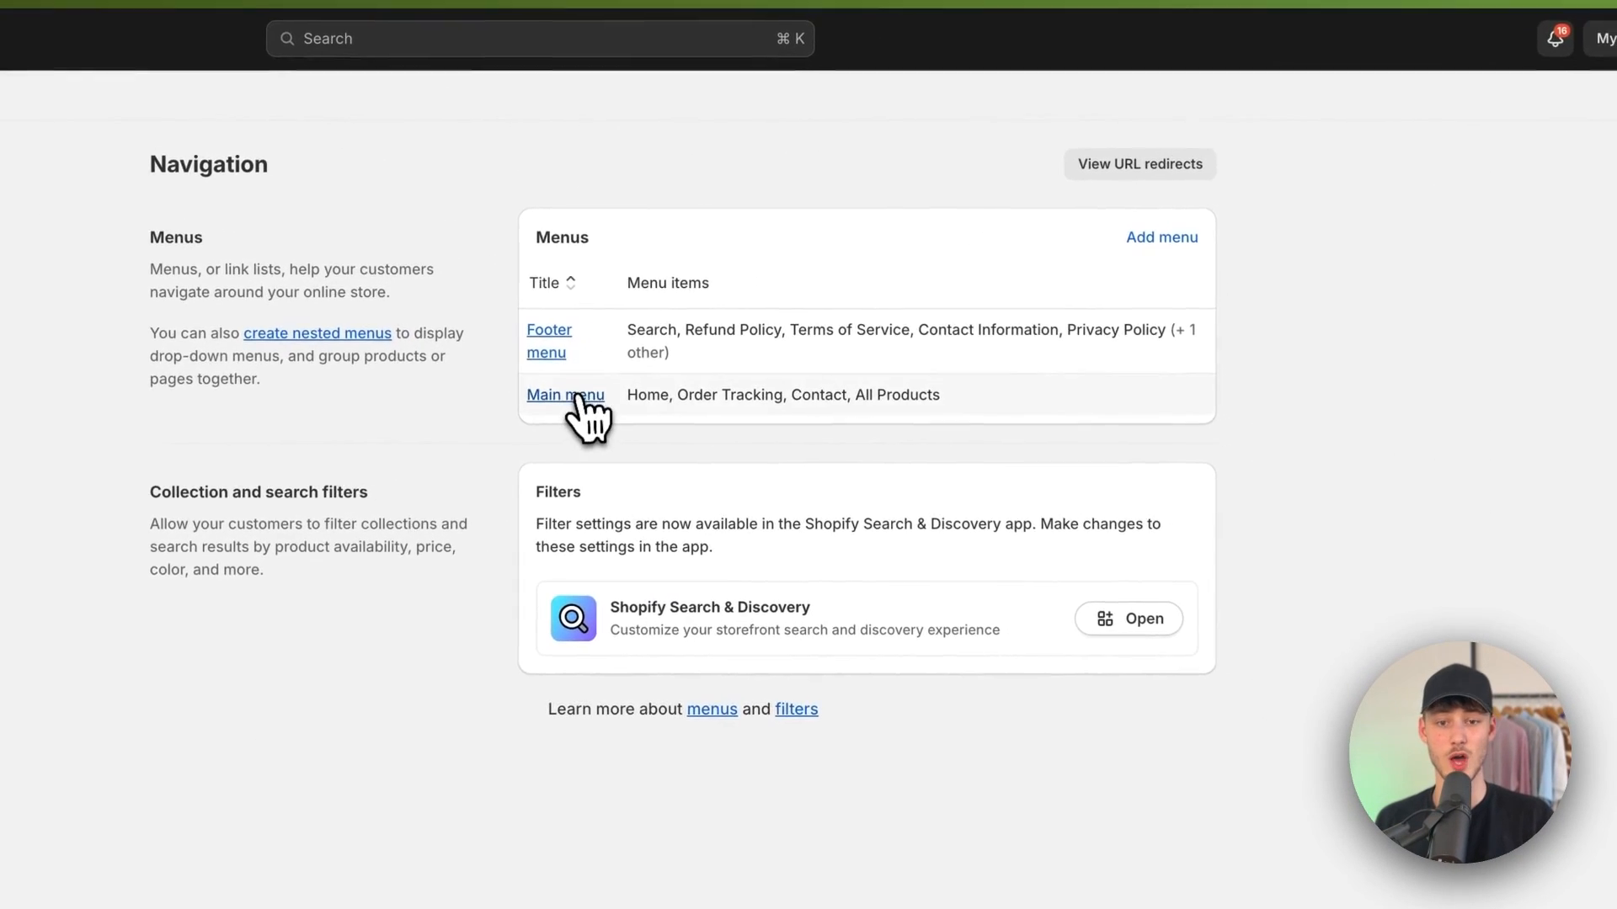
click(563, 380)
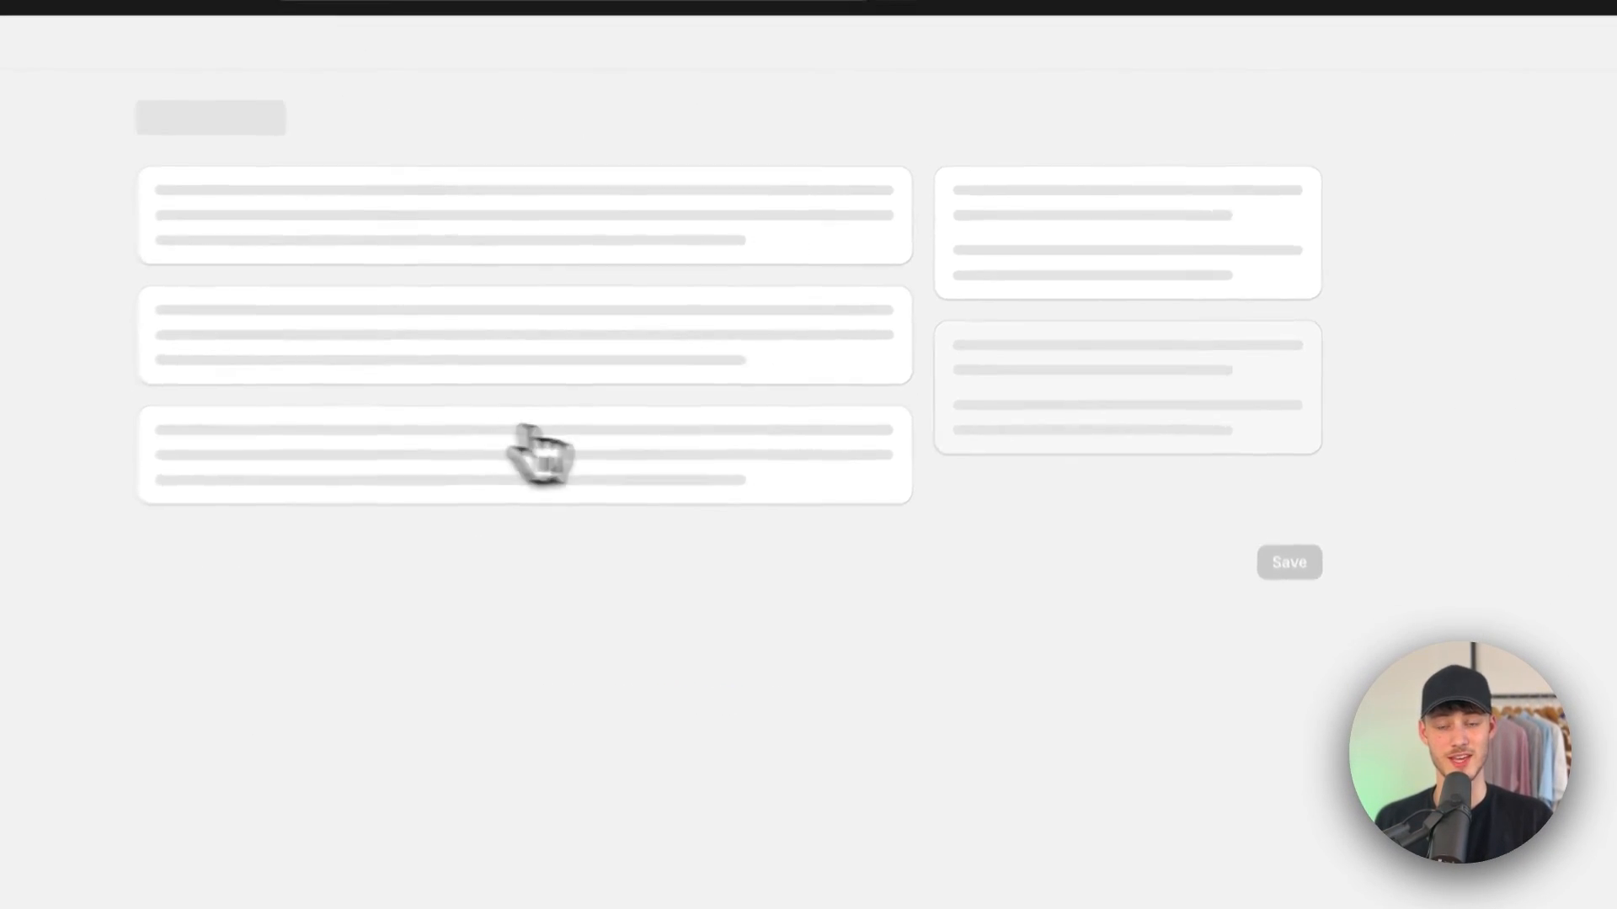
Step: Add a main menu item named Landing Page linking to the Landing Page - Apr 17, 17:11:35 page, and save the menu
click(287, 724)
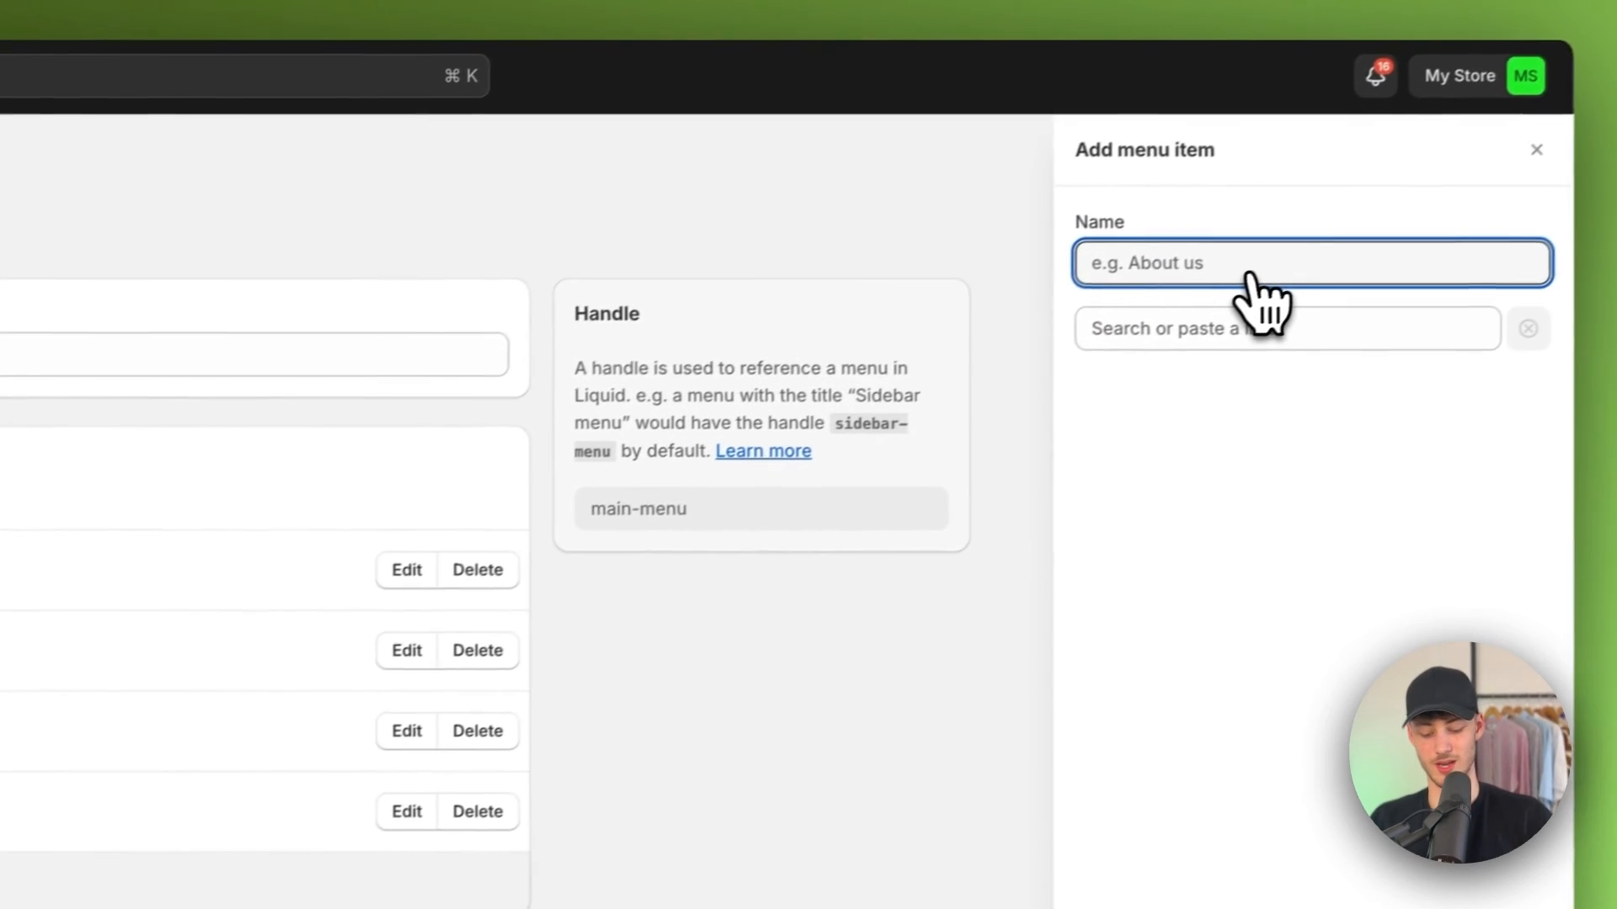
text(Landing Page)
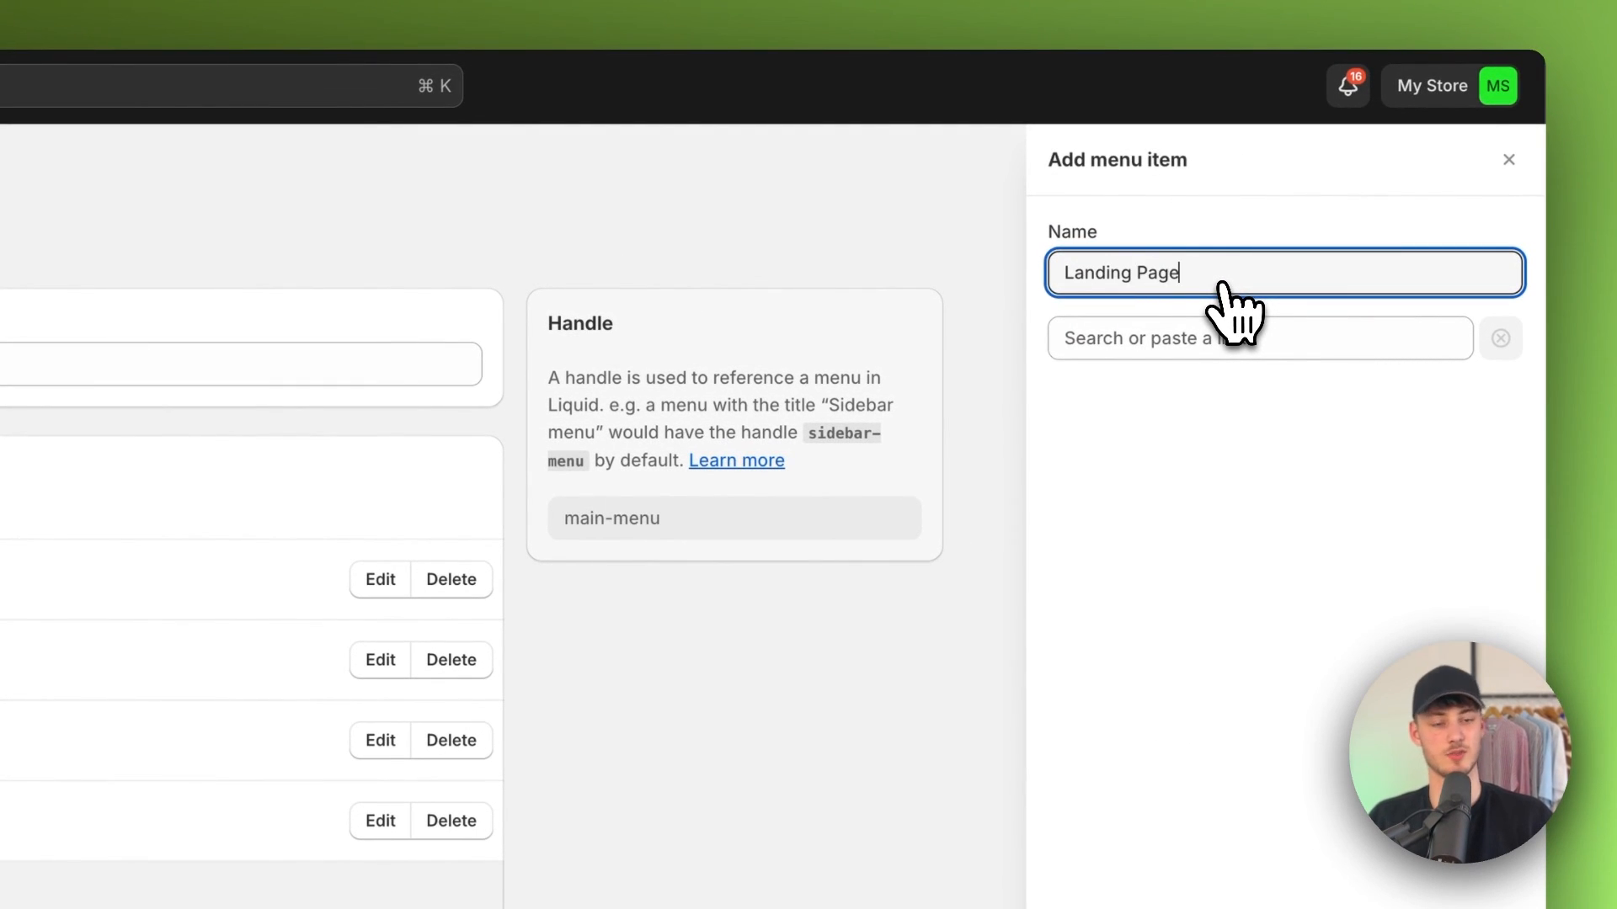
click(1266, 337)
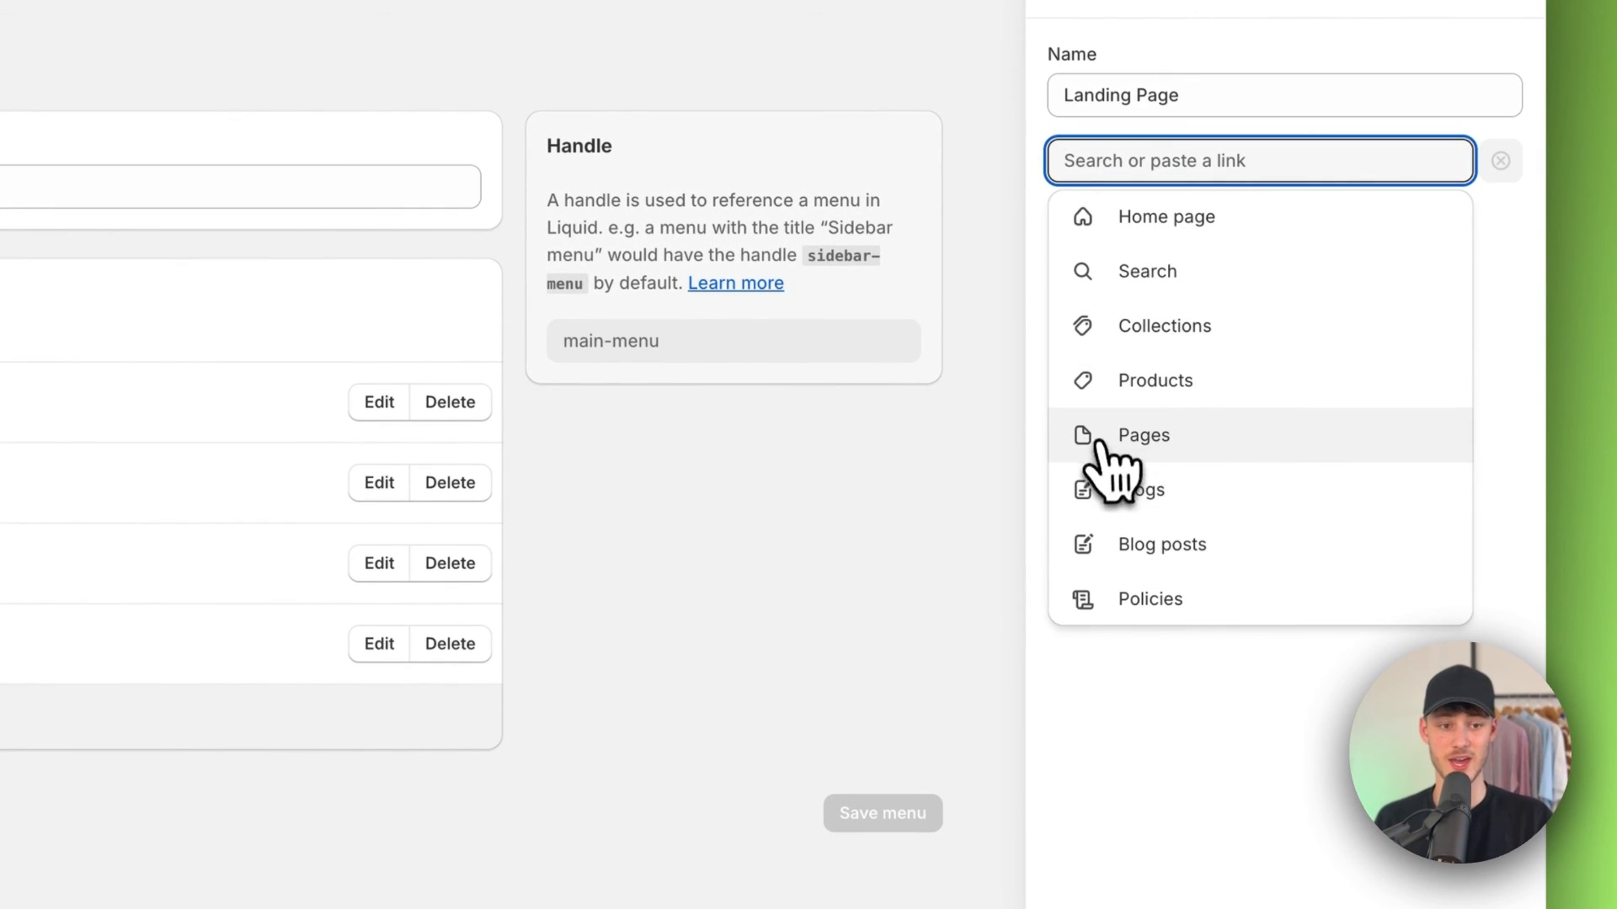
click(1210, 429)
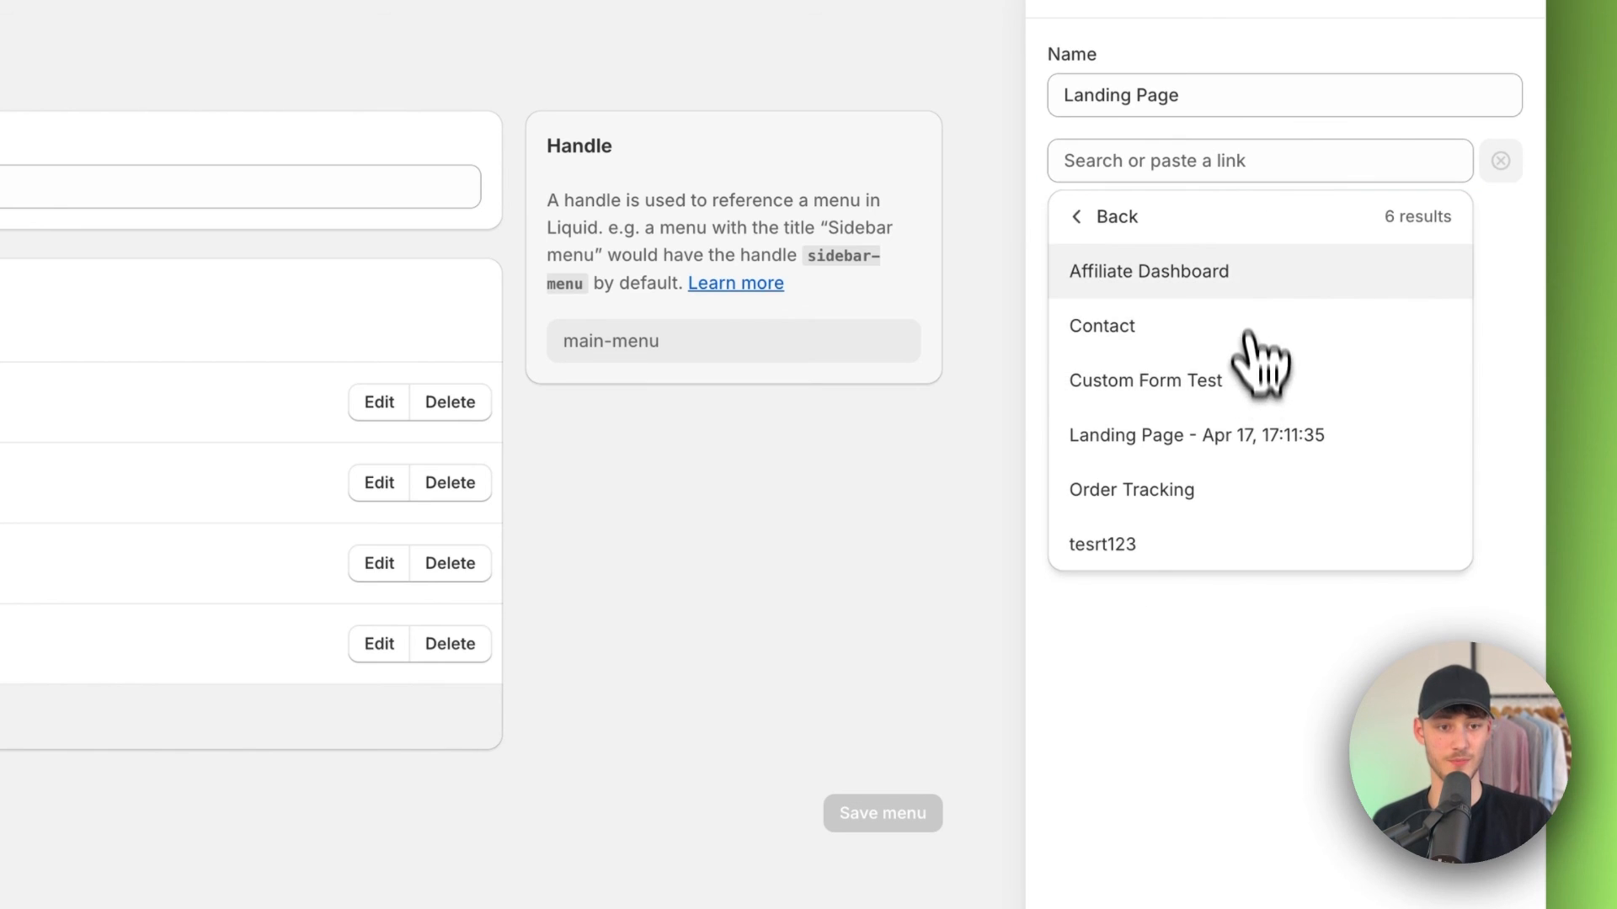
click(1150, 438)
click(1496, 868)
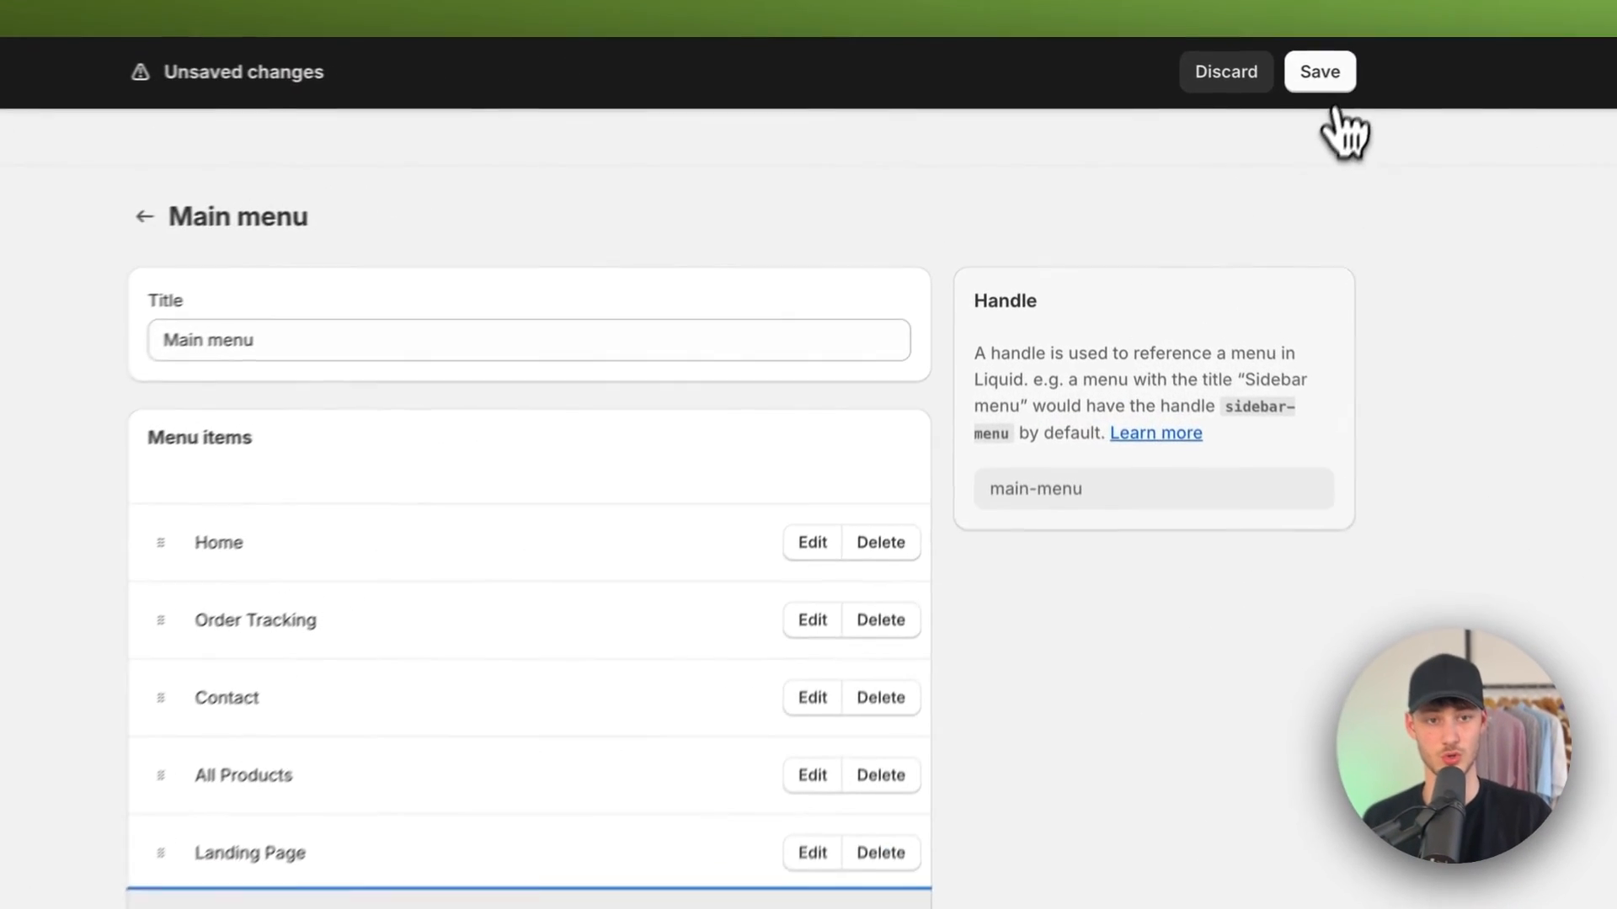
click(1195, 87)
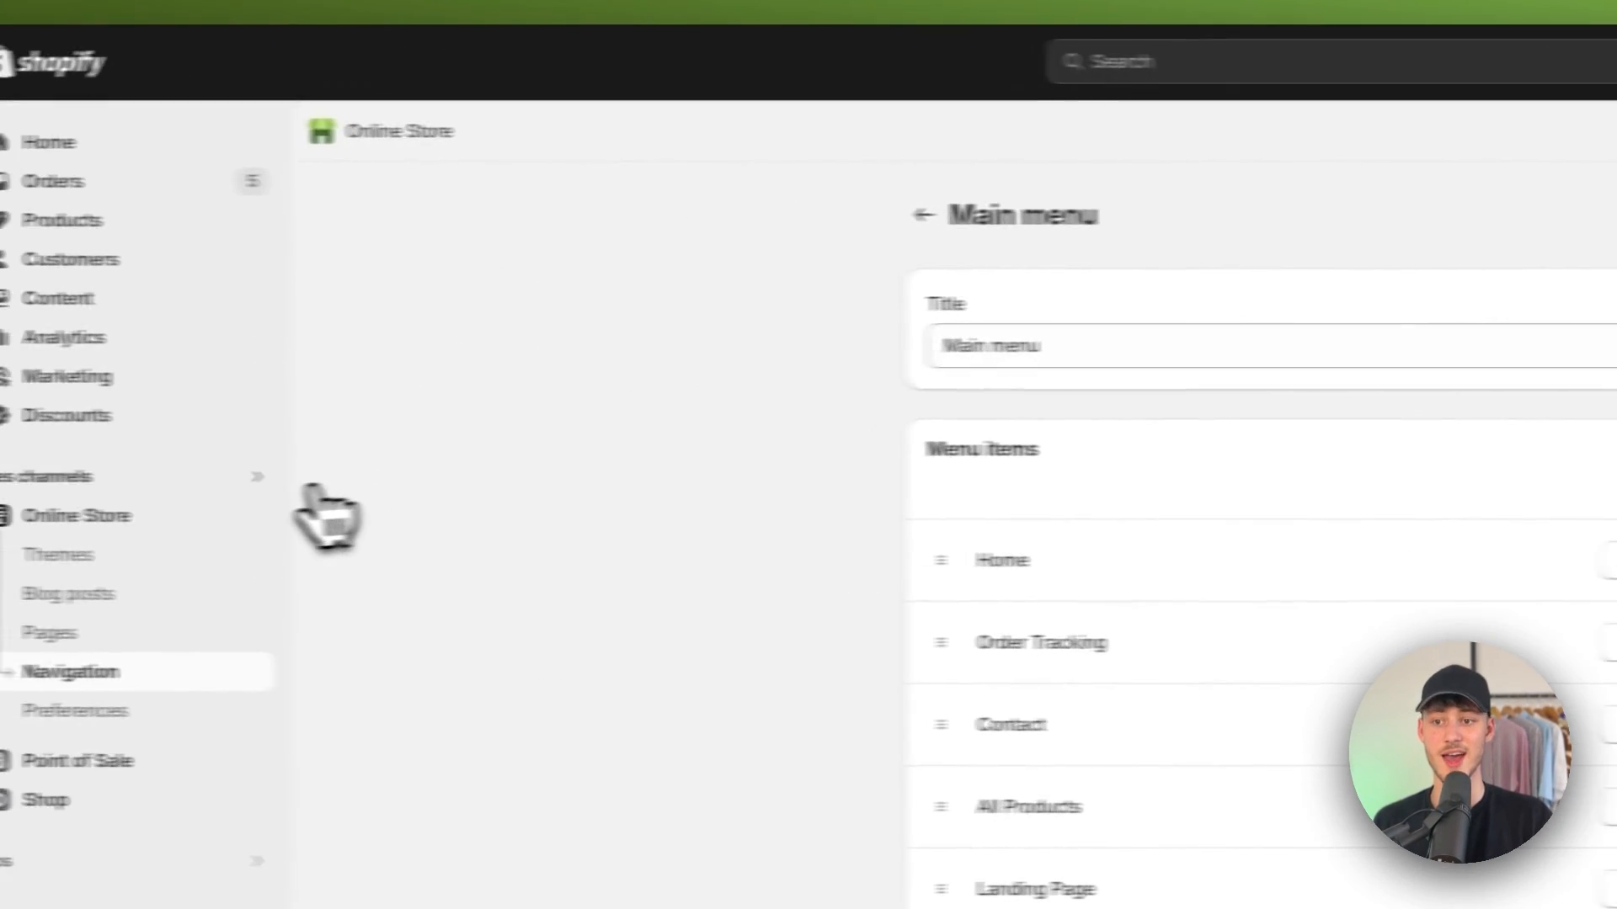
Step: View the storefront and open the Landing Page link from its main menu
click(256, 515)
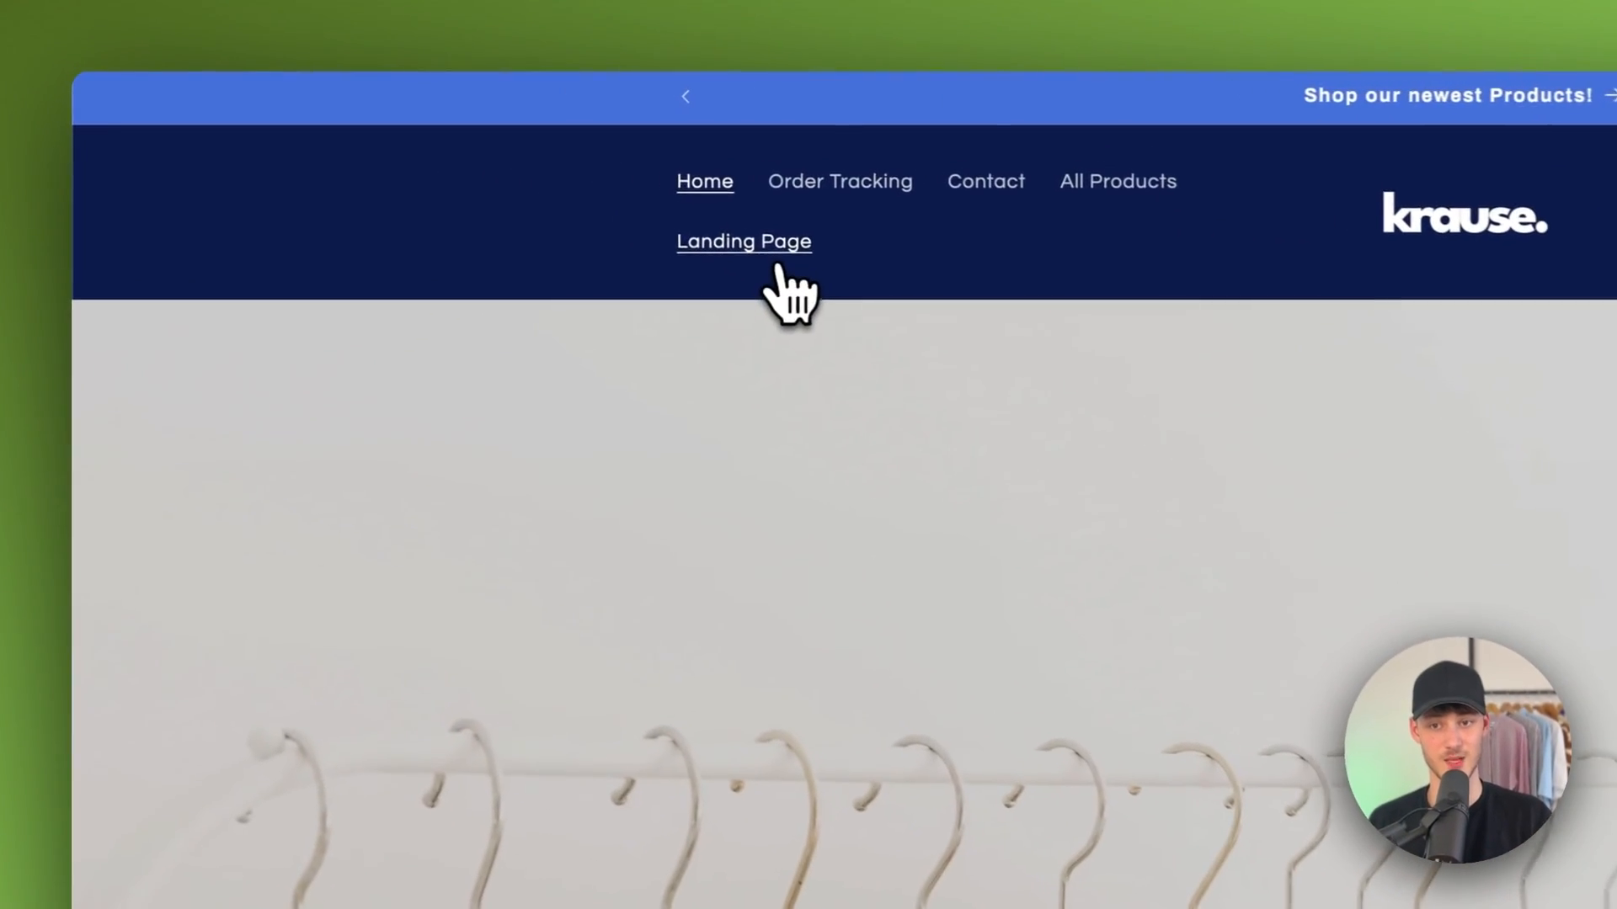
click(444, 165)
scroll(779, 441, down, 10)
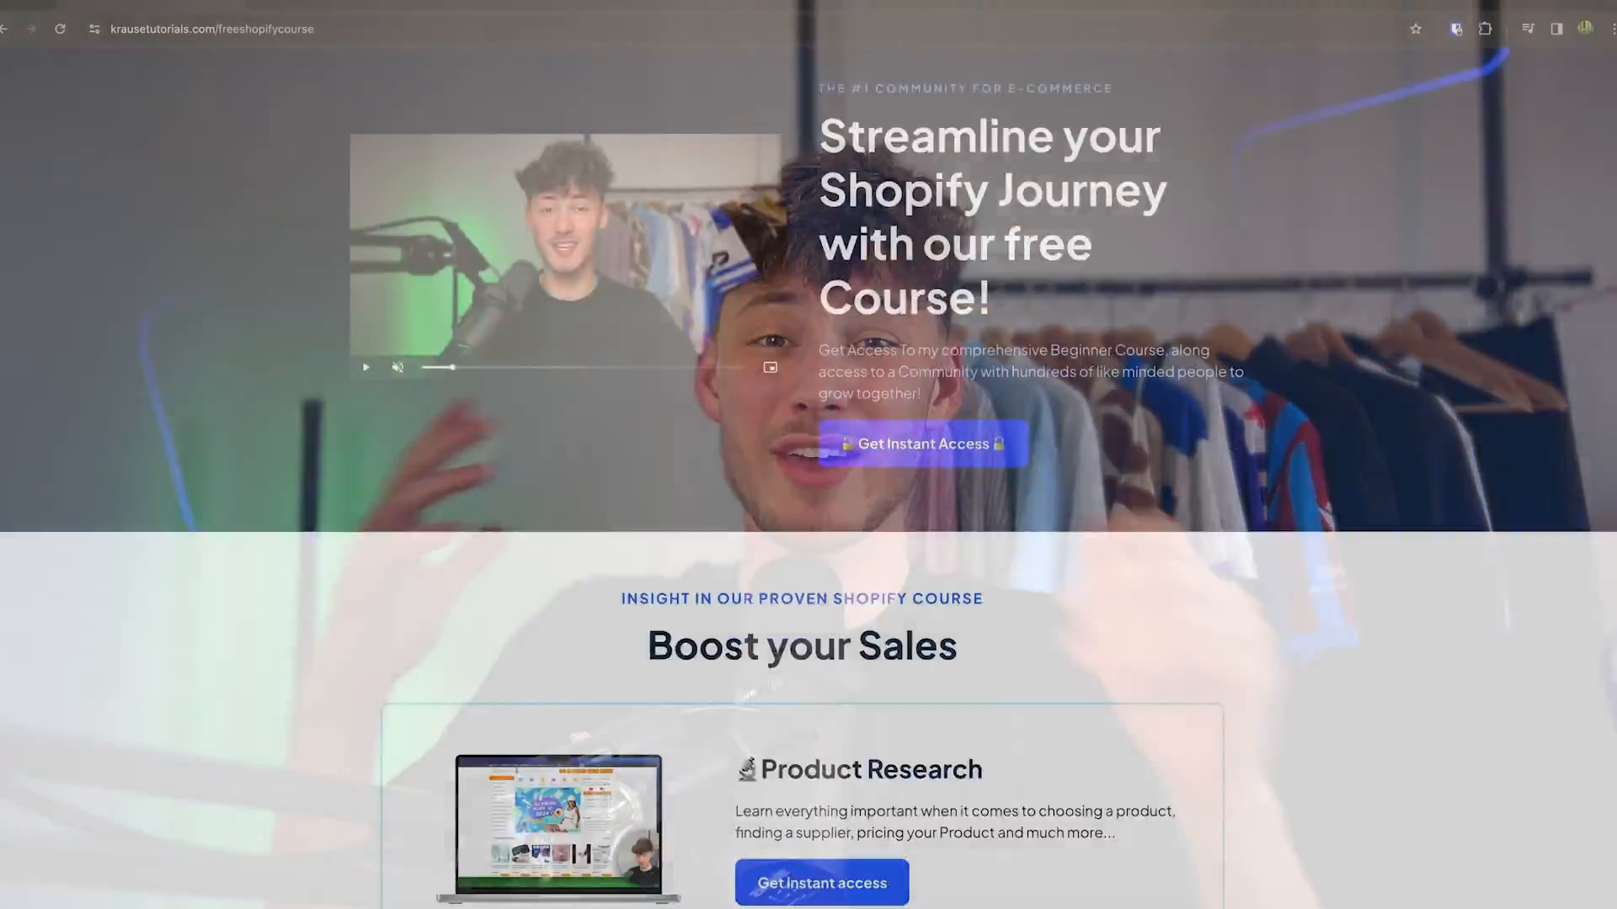
scroll(809, 455, down, 10)
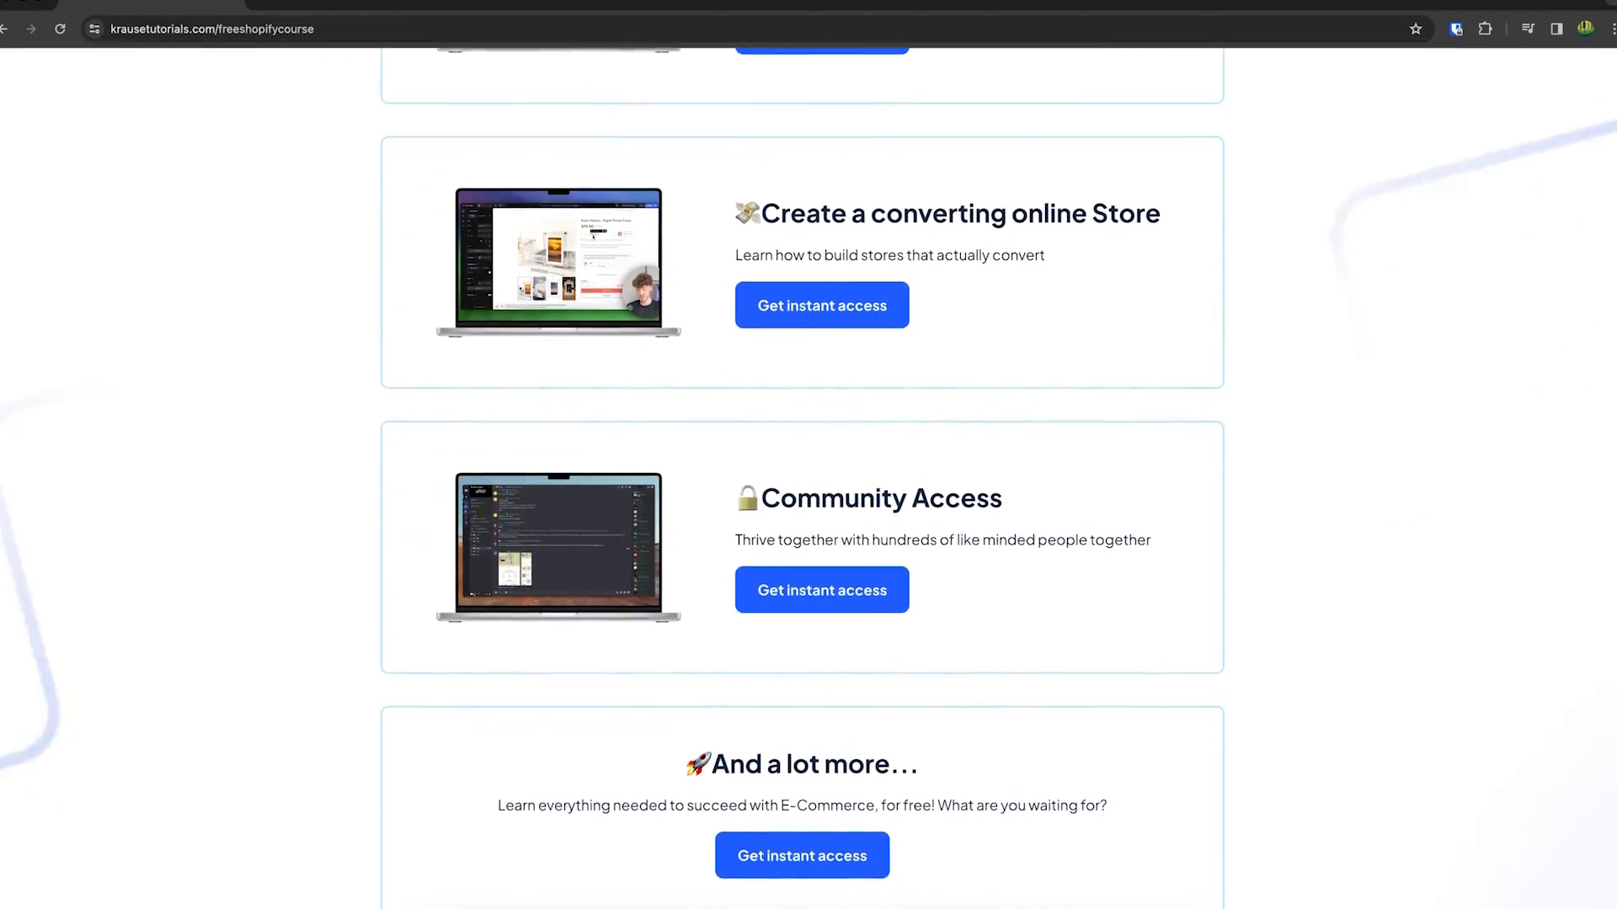
scroll(810, 202, up, 10)
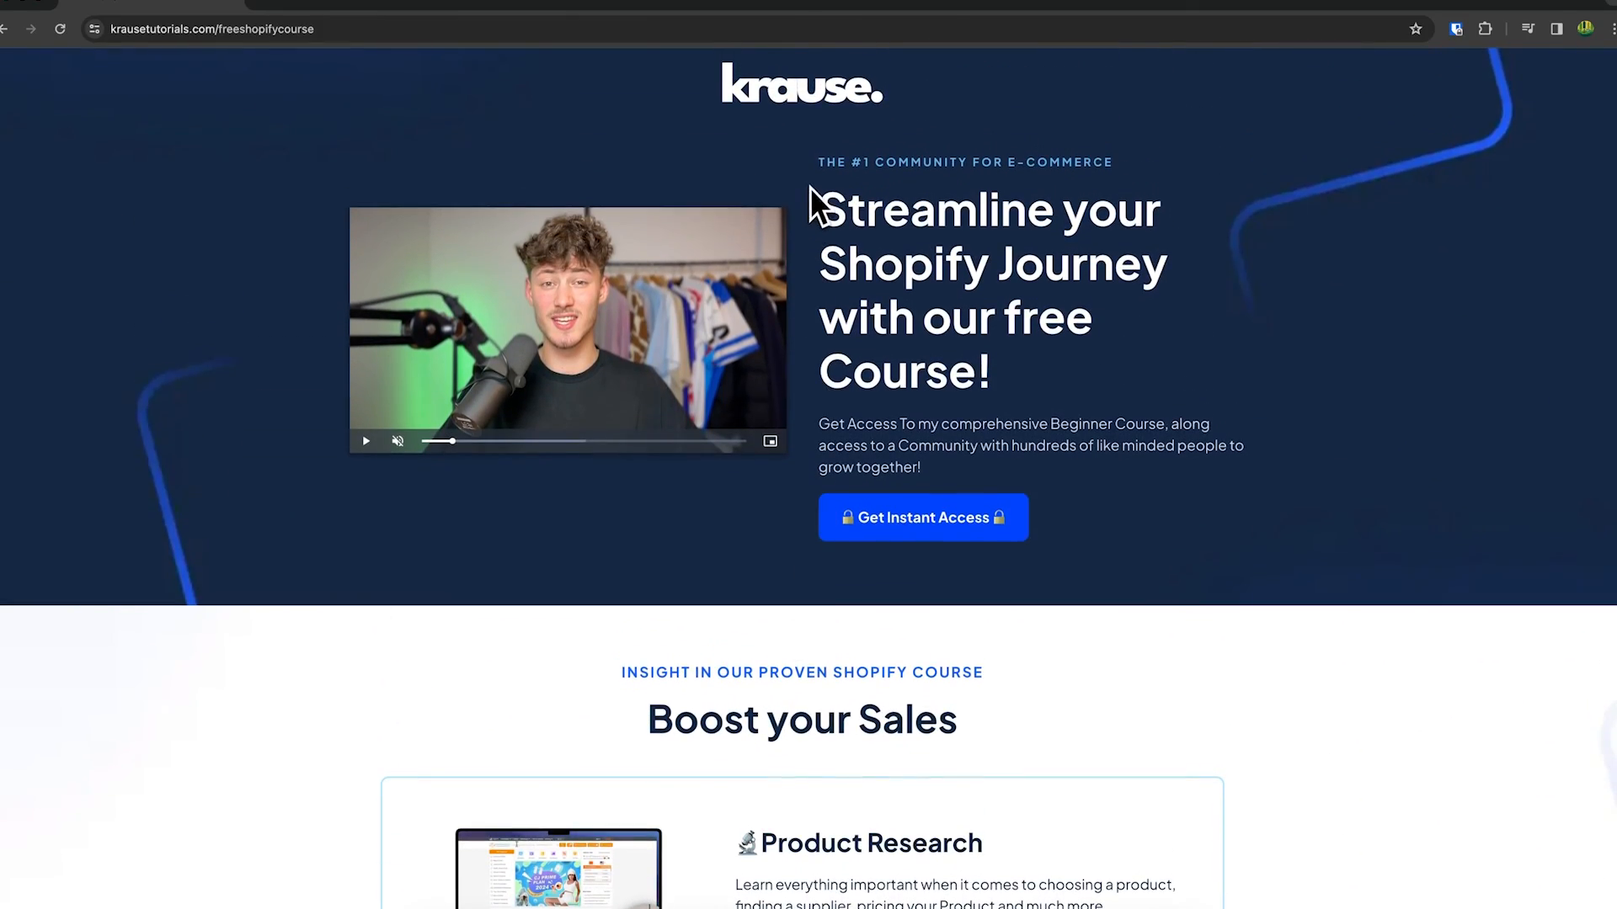
drag(810, 187, 1059, 400)
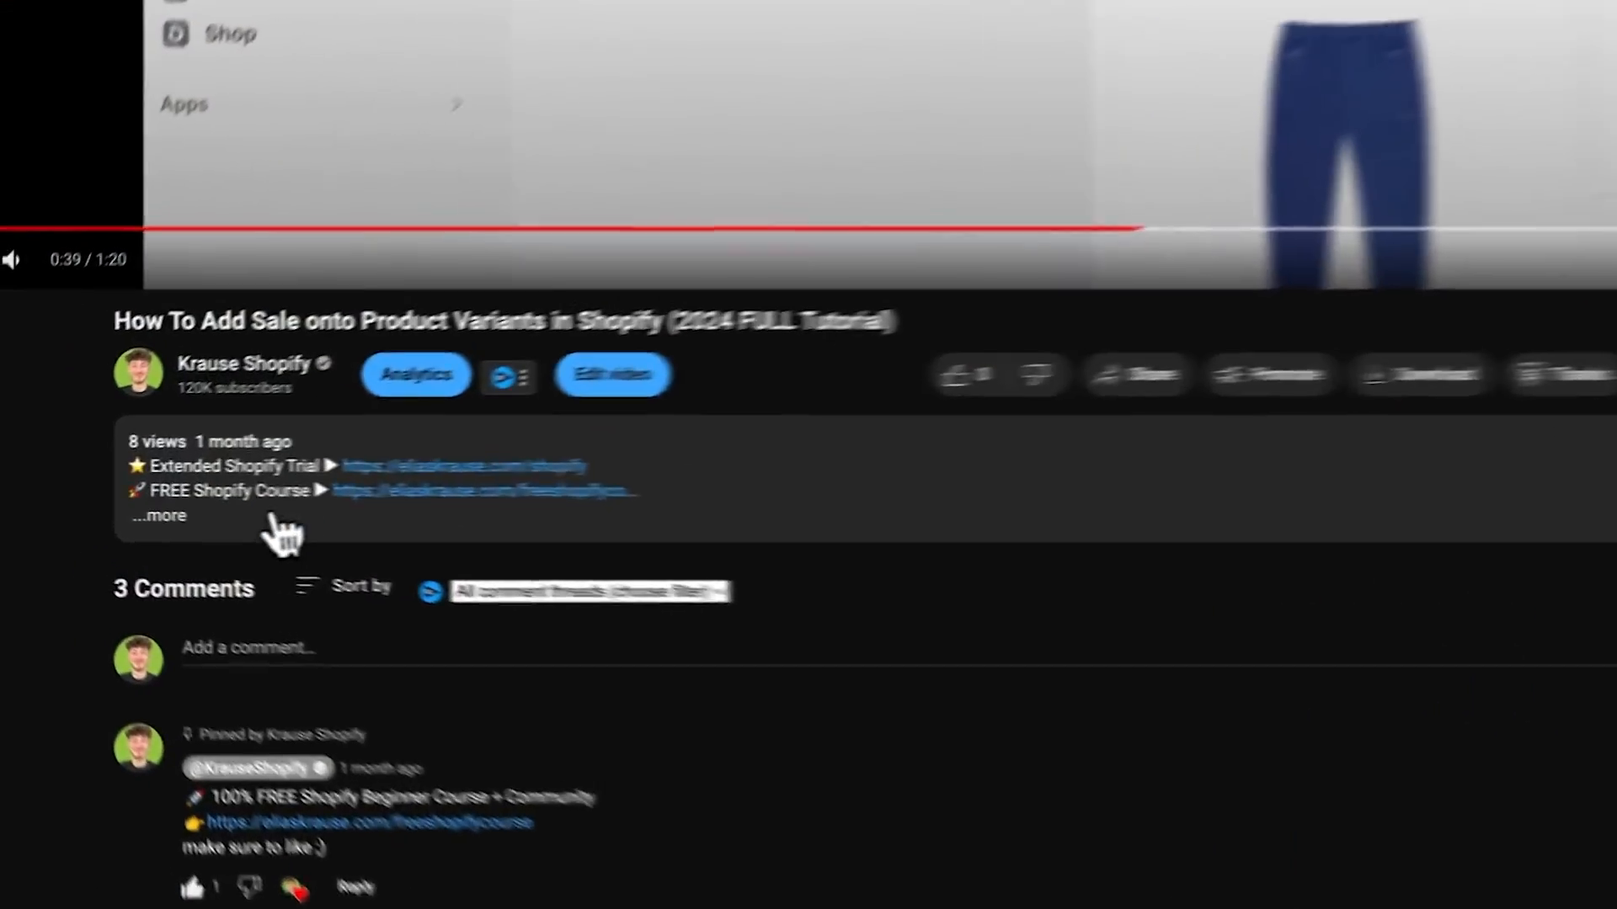
click(281, 534)
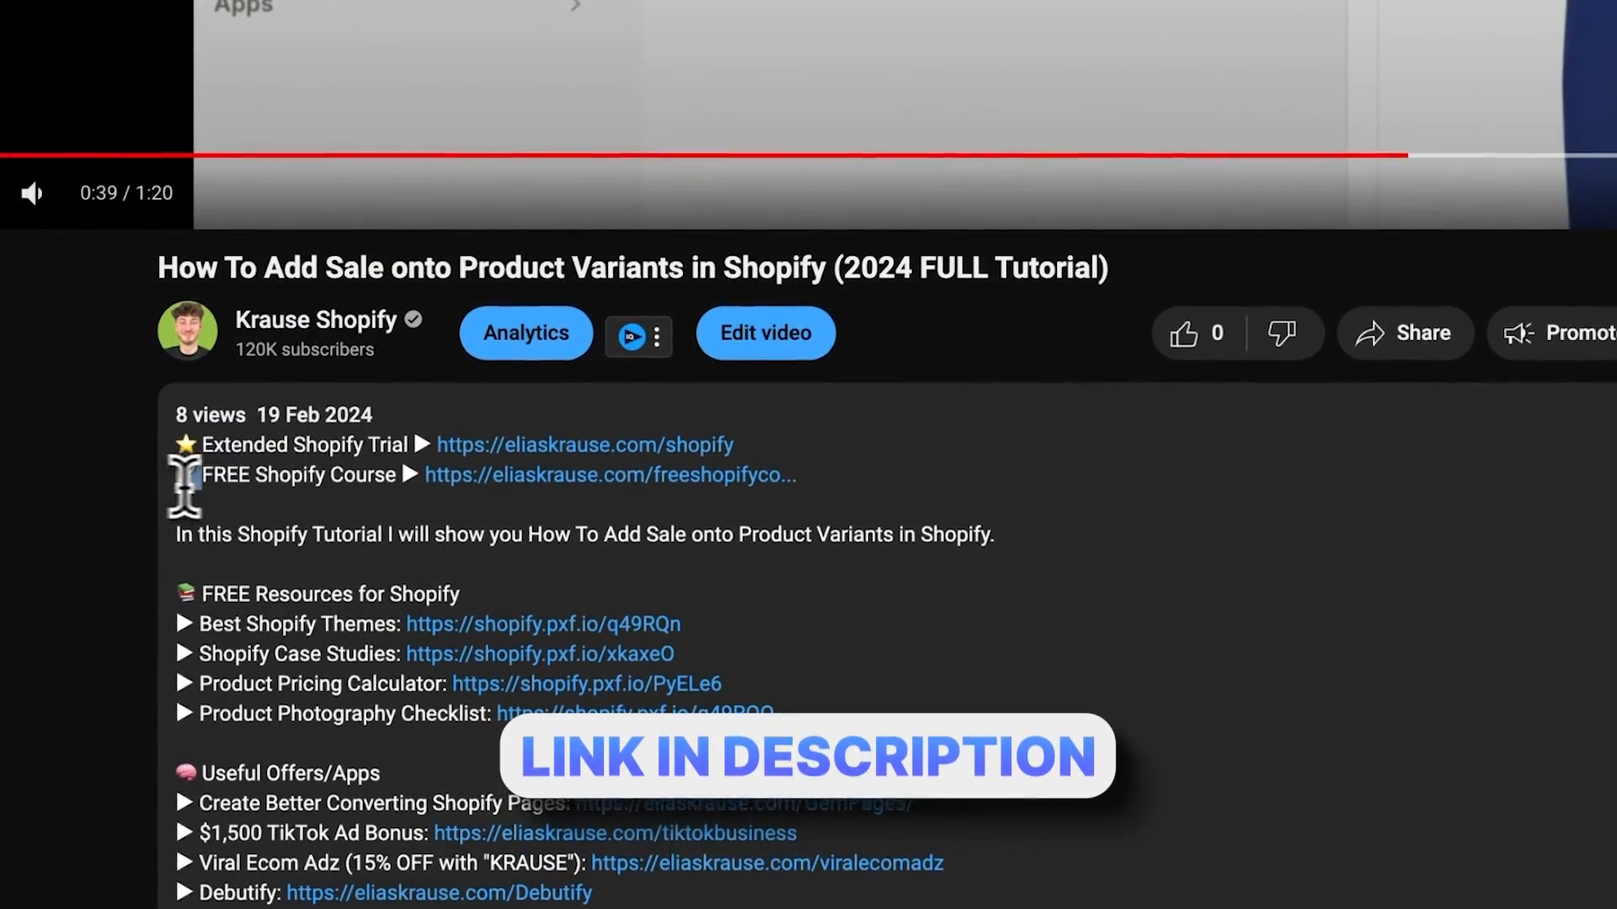
drag(180, 480, 674, 518)
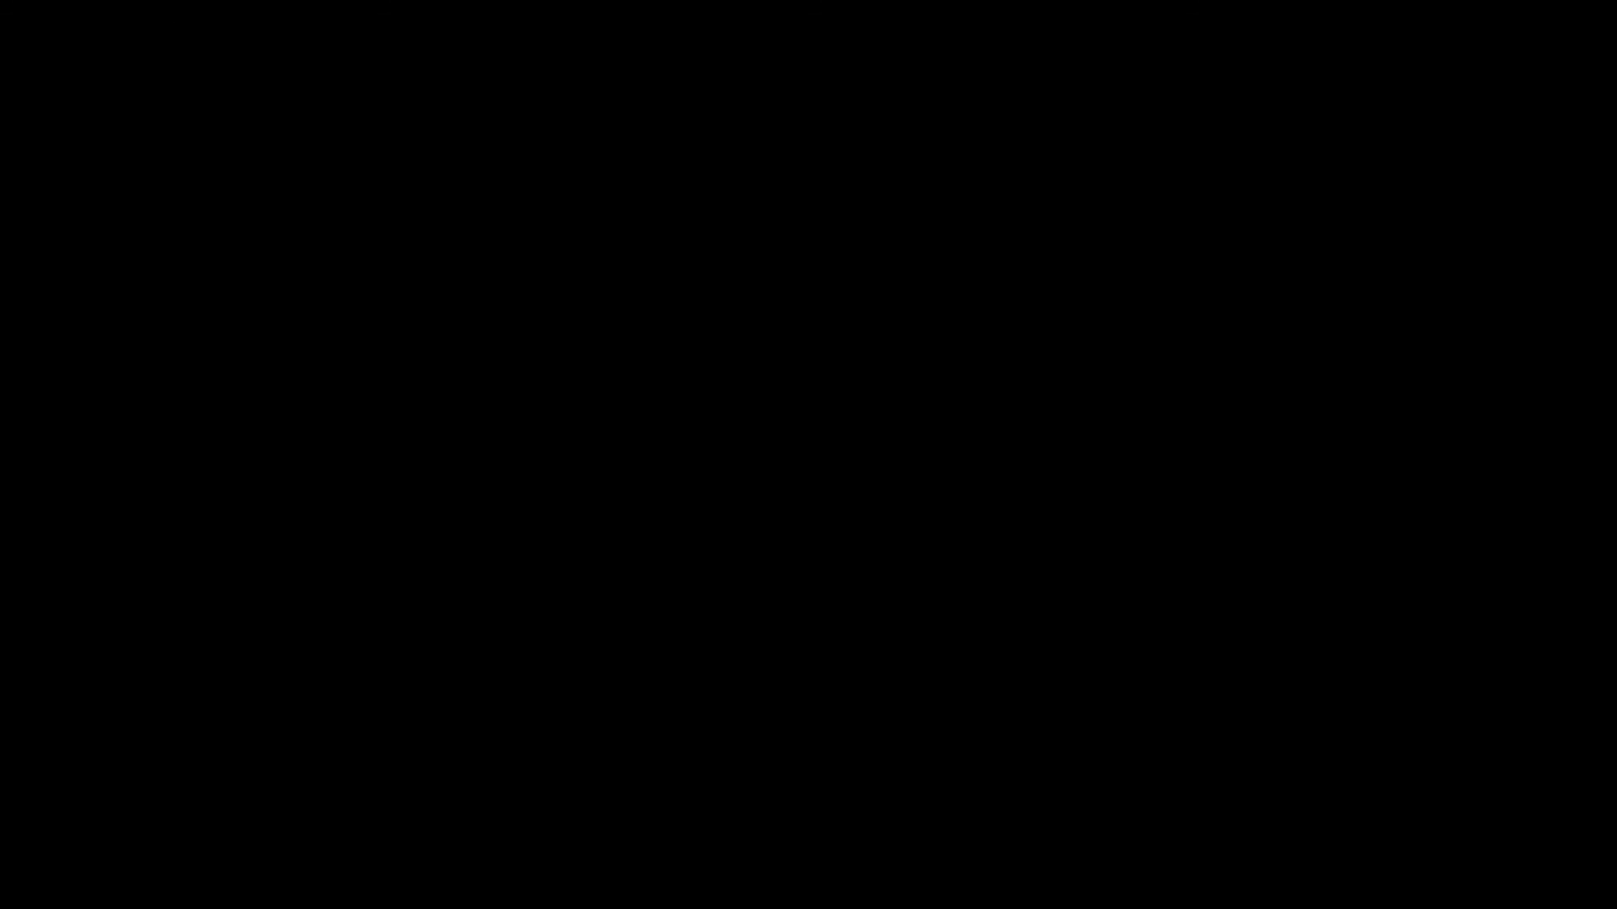